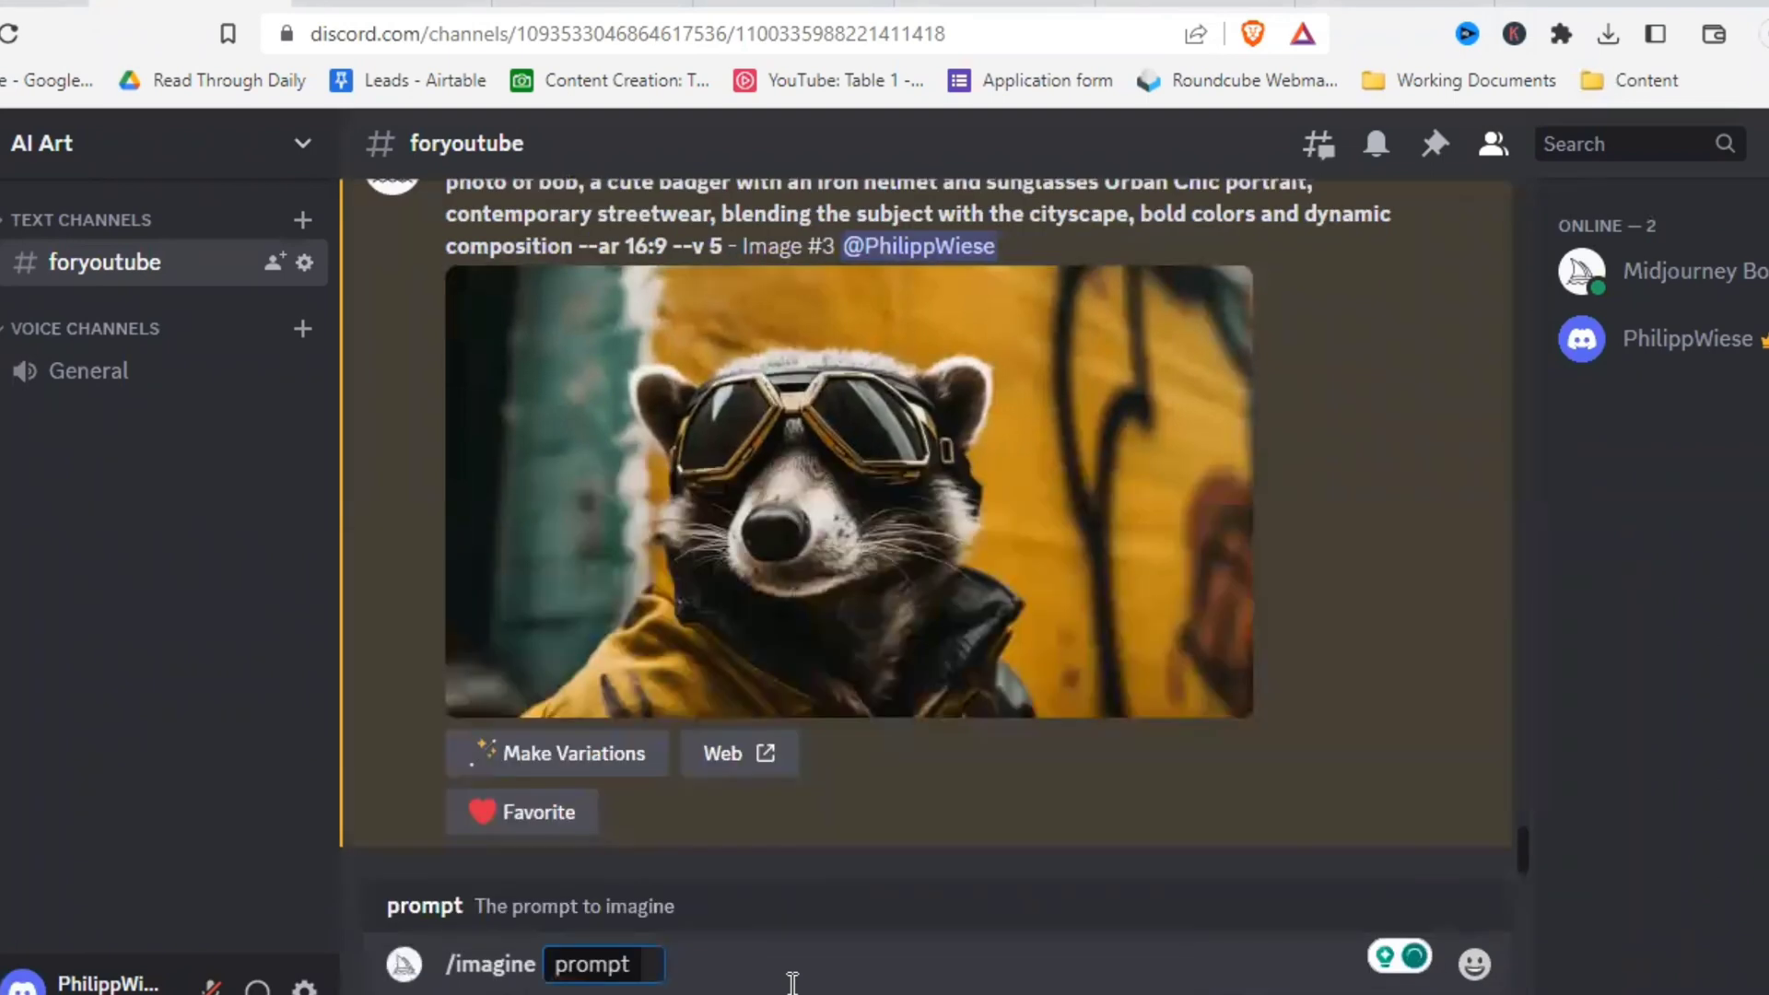
Step: Generate images from the prompt "a character that you absolutely love" and react to the result with the envelope emoji
type("a character that you absolutely love")
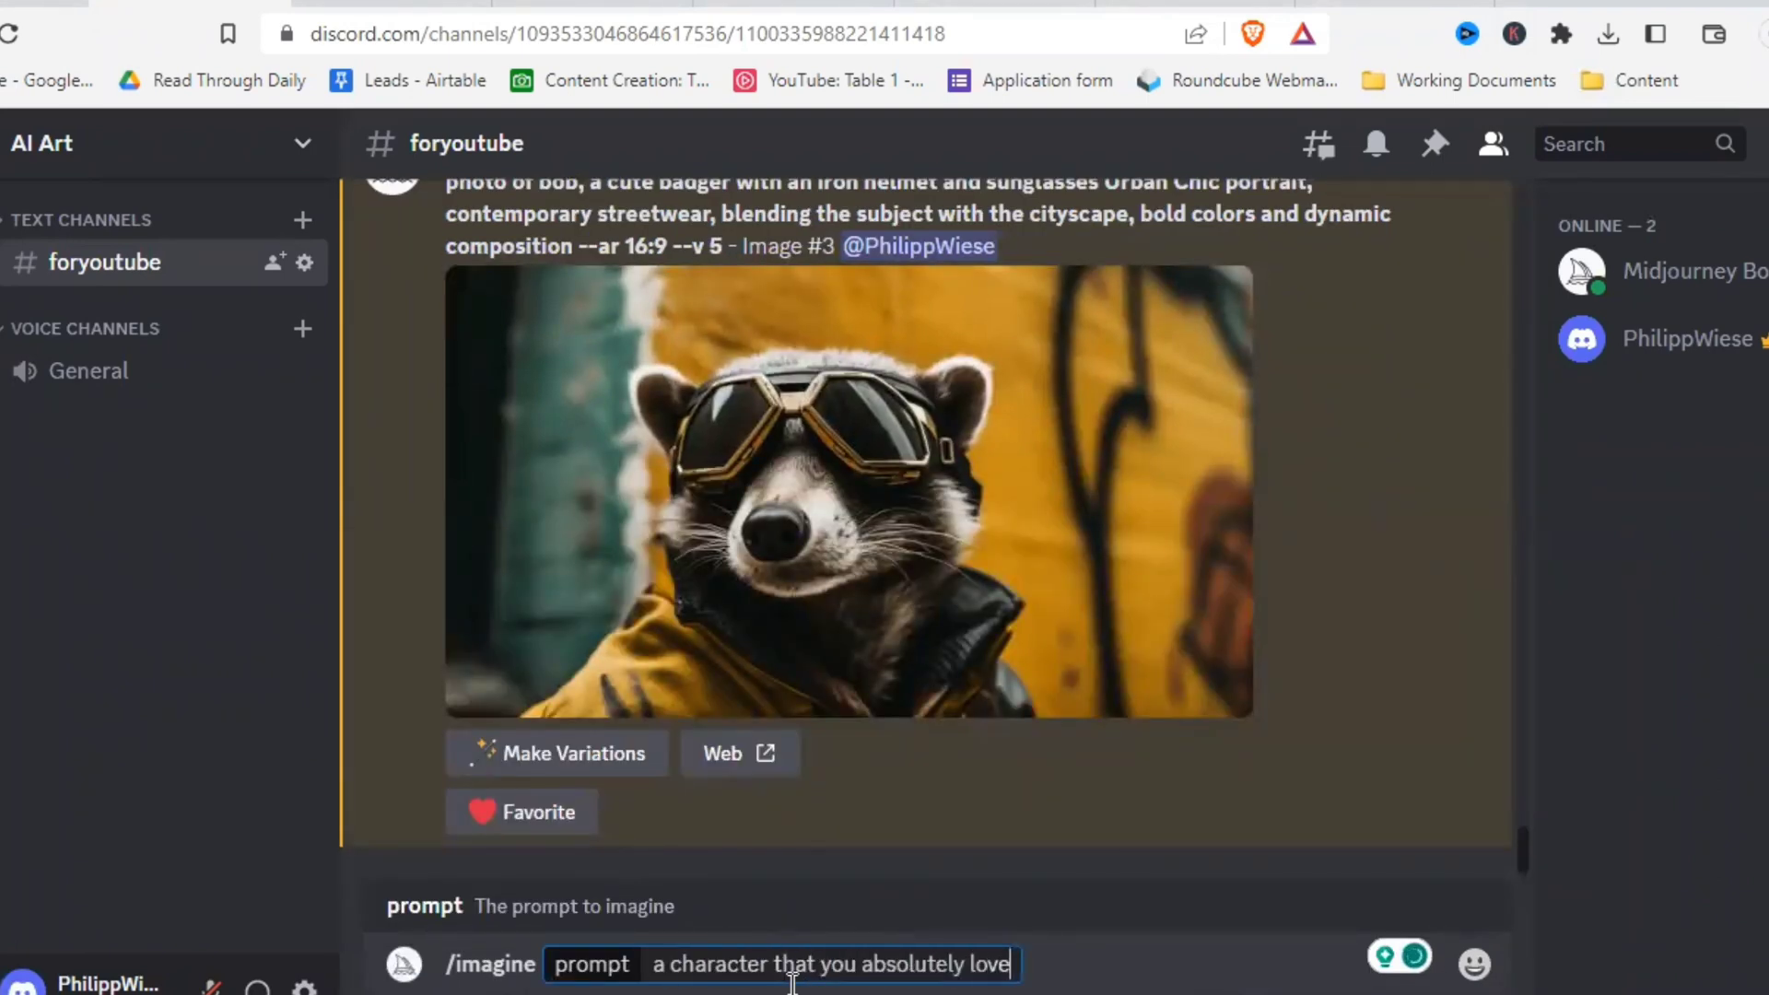
key("Return")
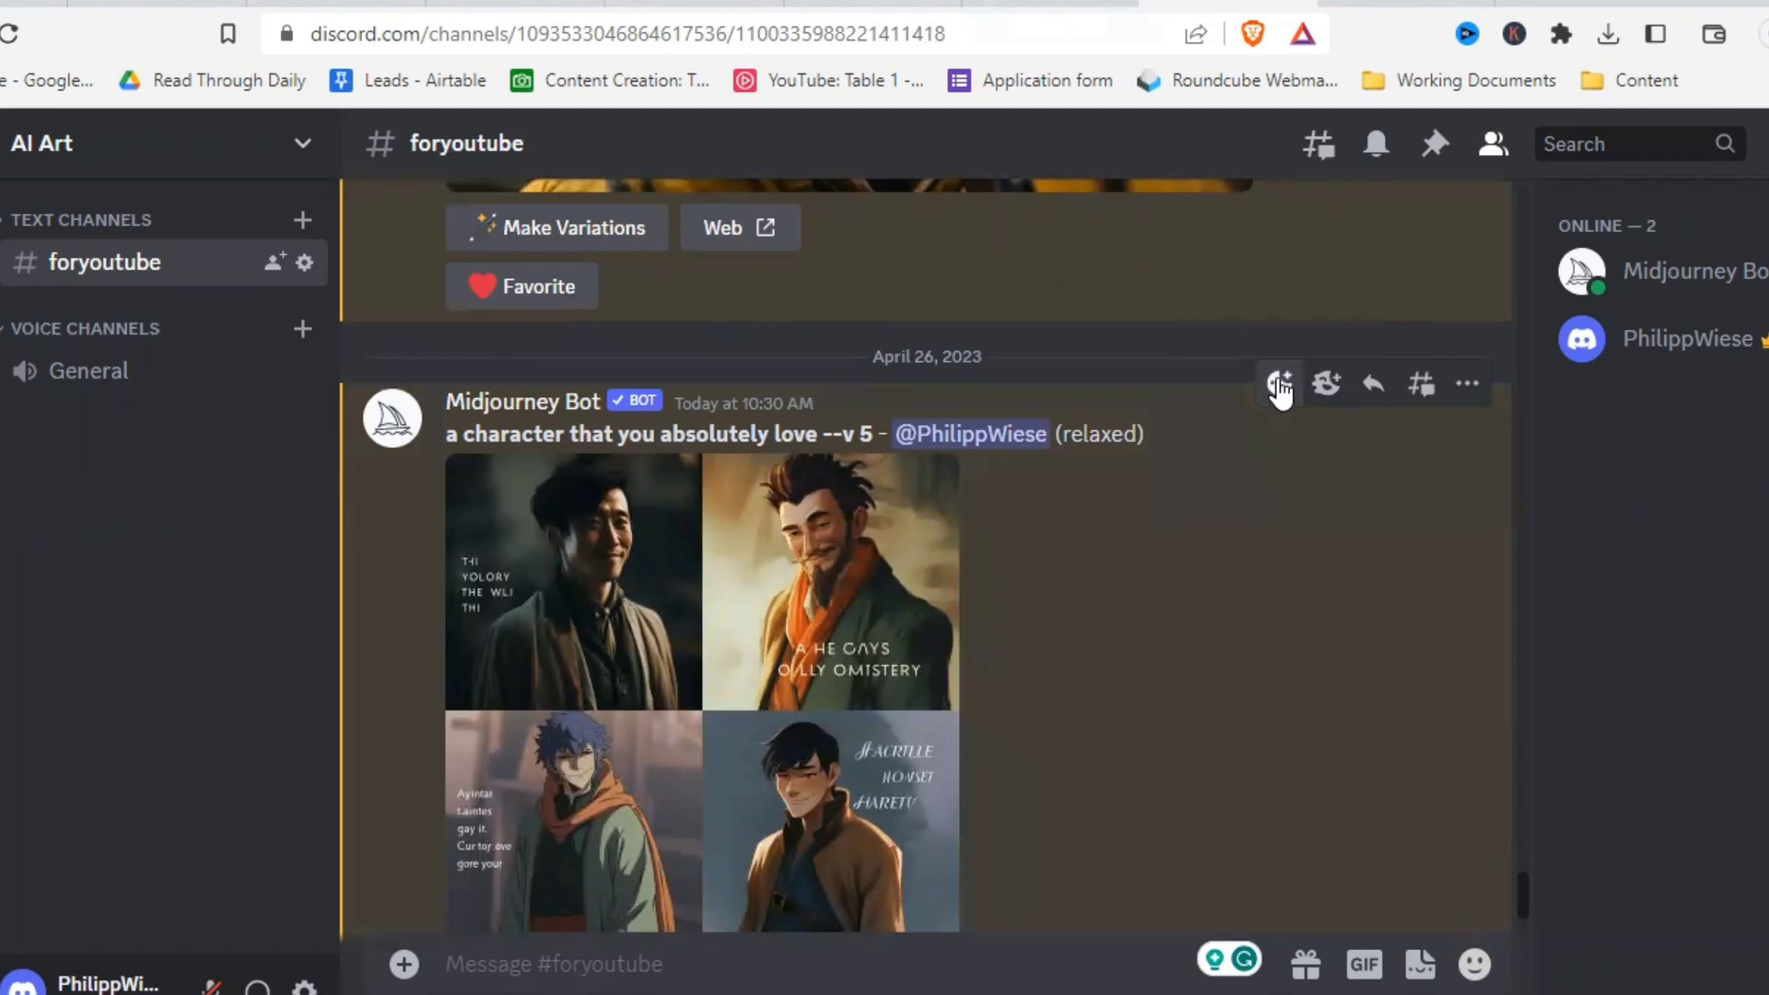
left_click(1280, 385)
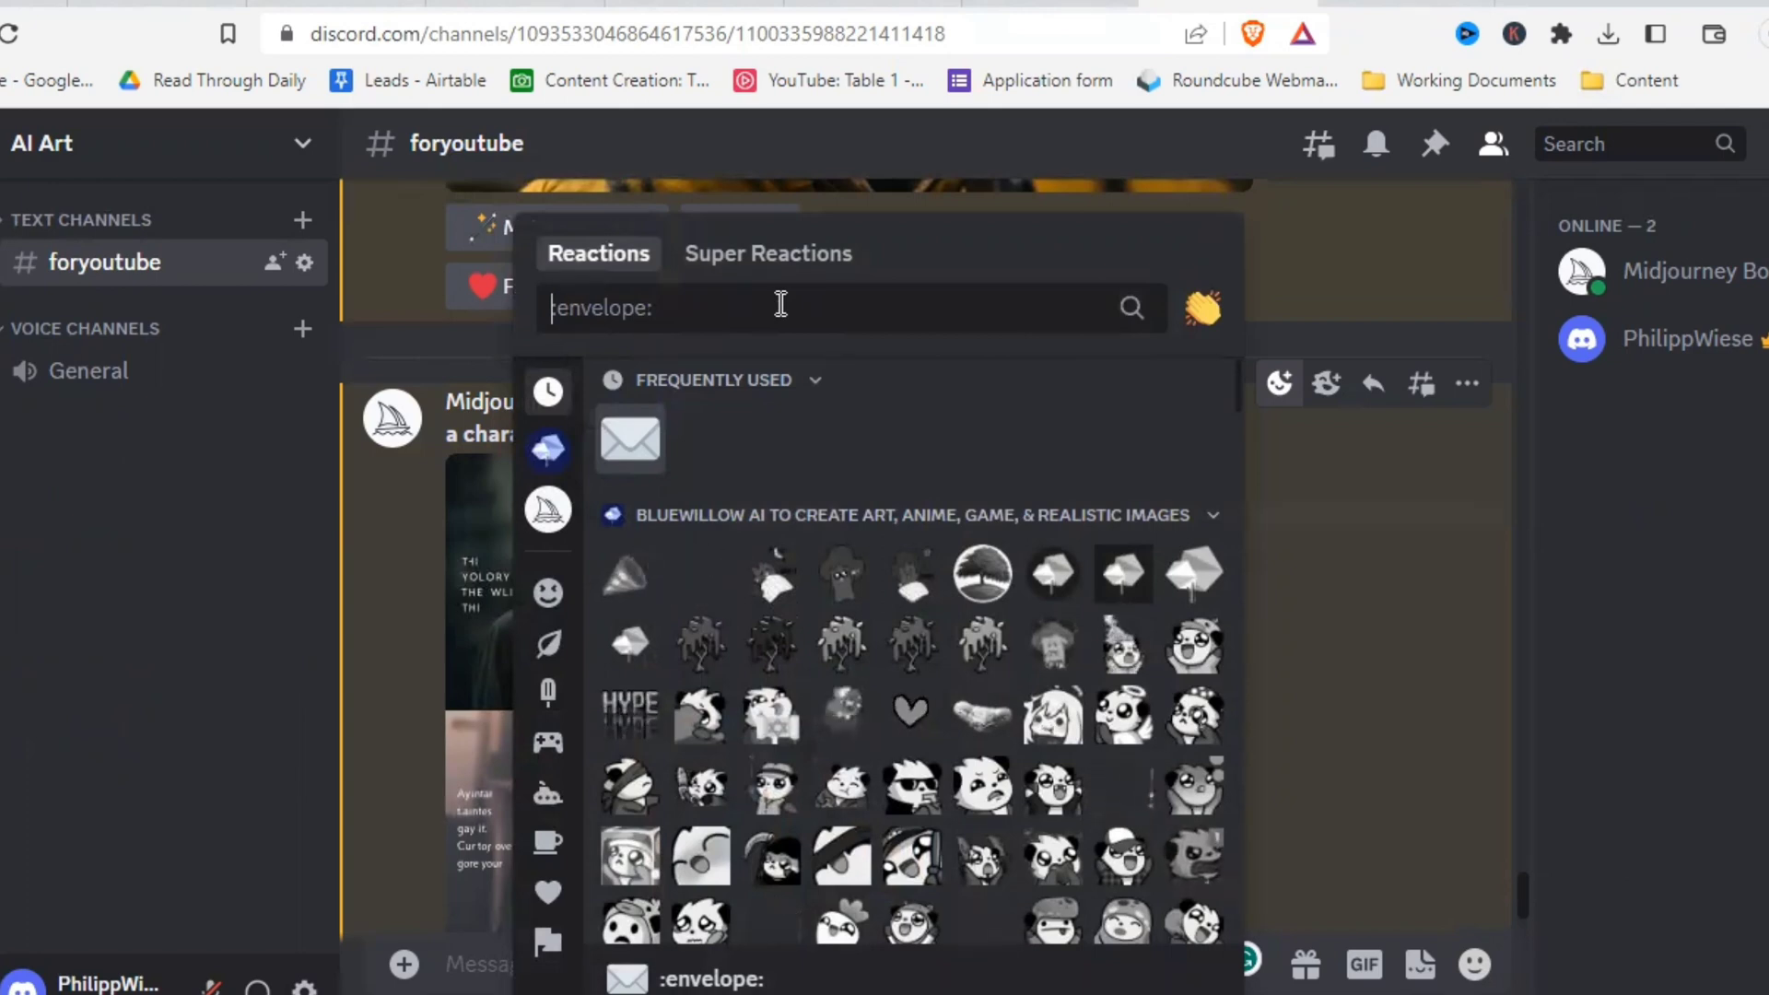
type("env")
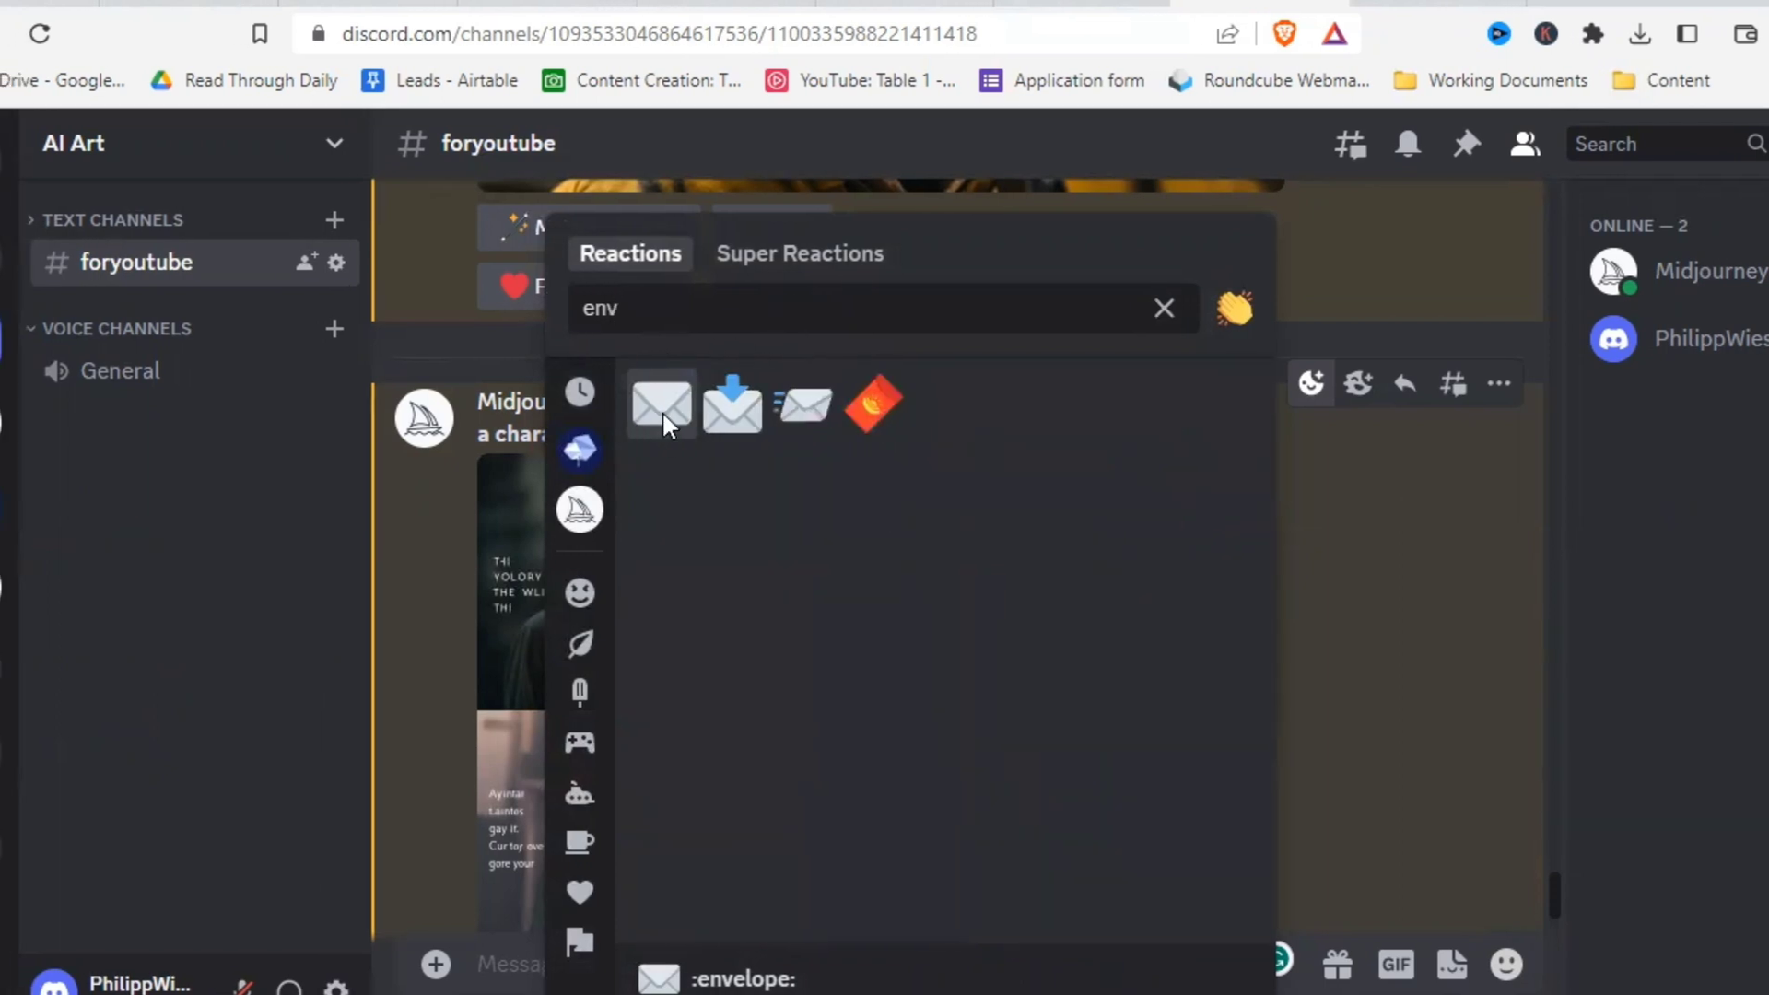
left_click(661, 406)
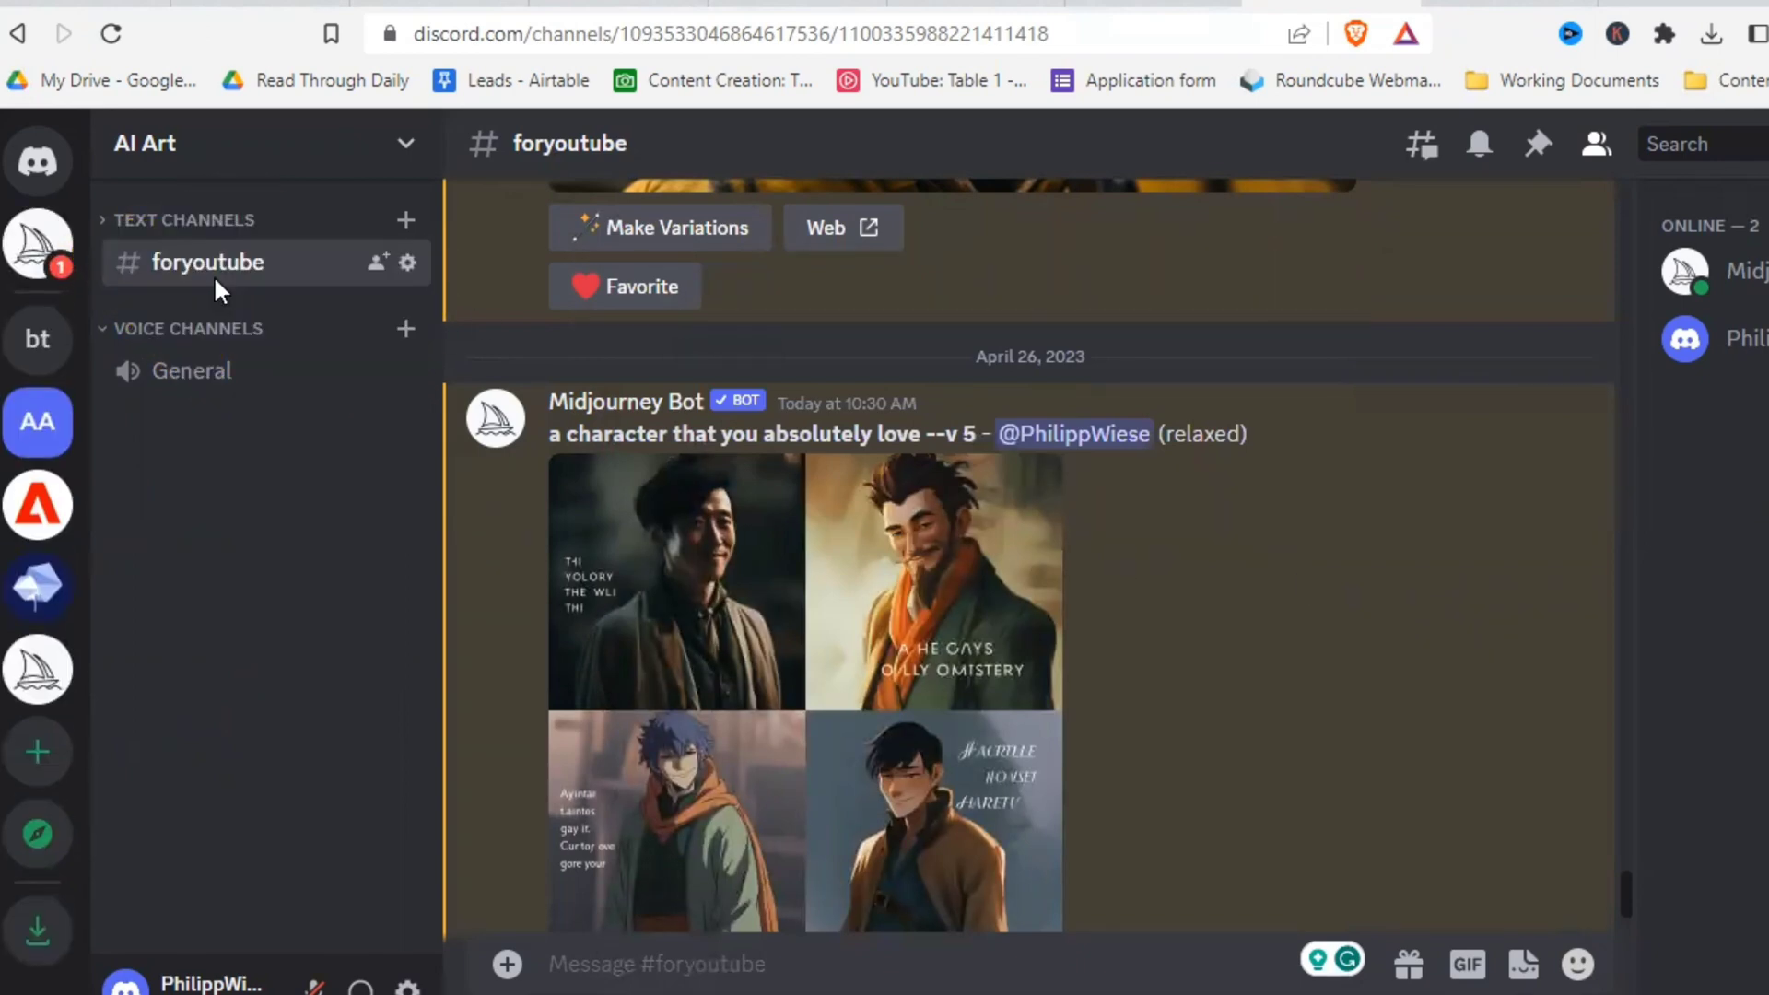
Step: Open the Midjourney Bot's direct message and copy the seed number of the character images
left_click(41, 268)
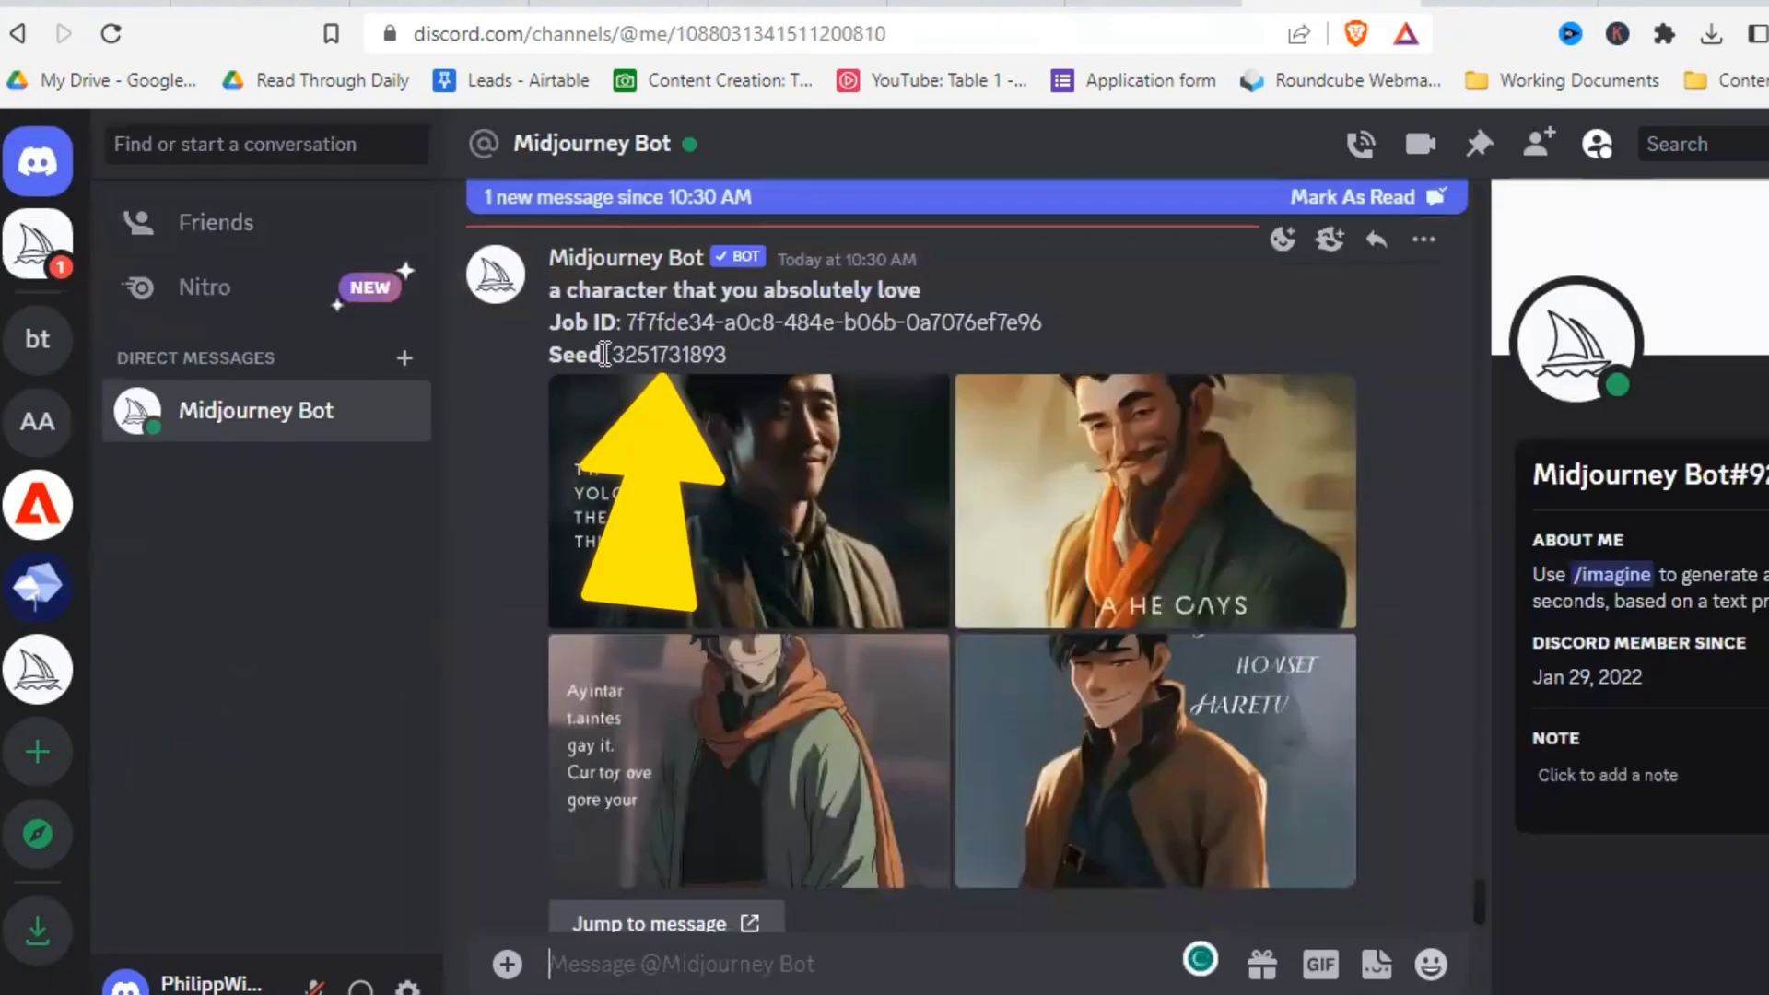
left_click_drag(610, 357, 737, 356)
key("ctrl+c")
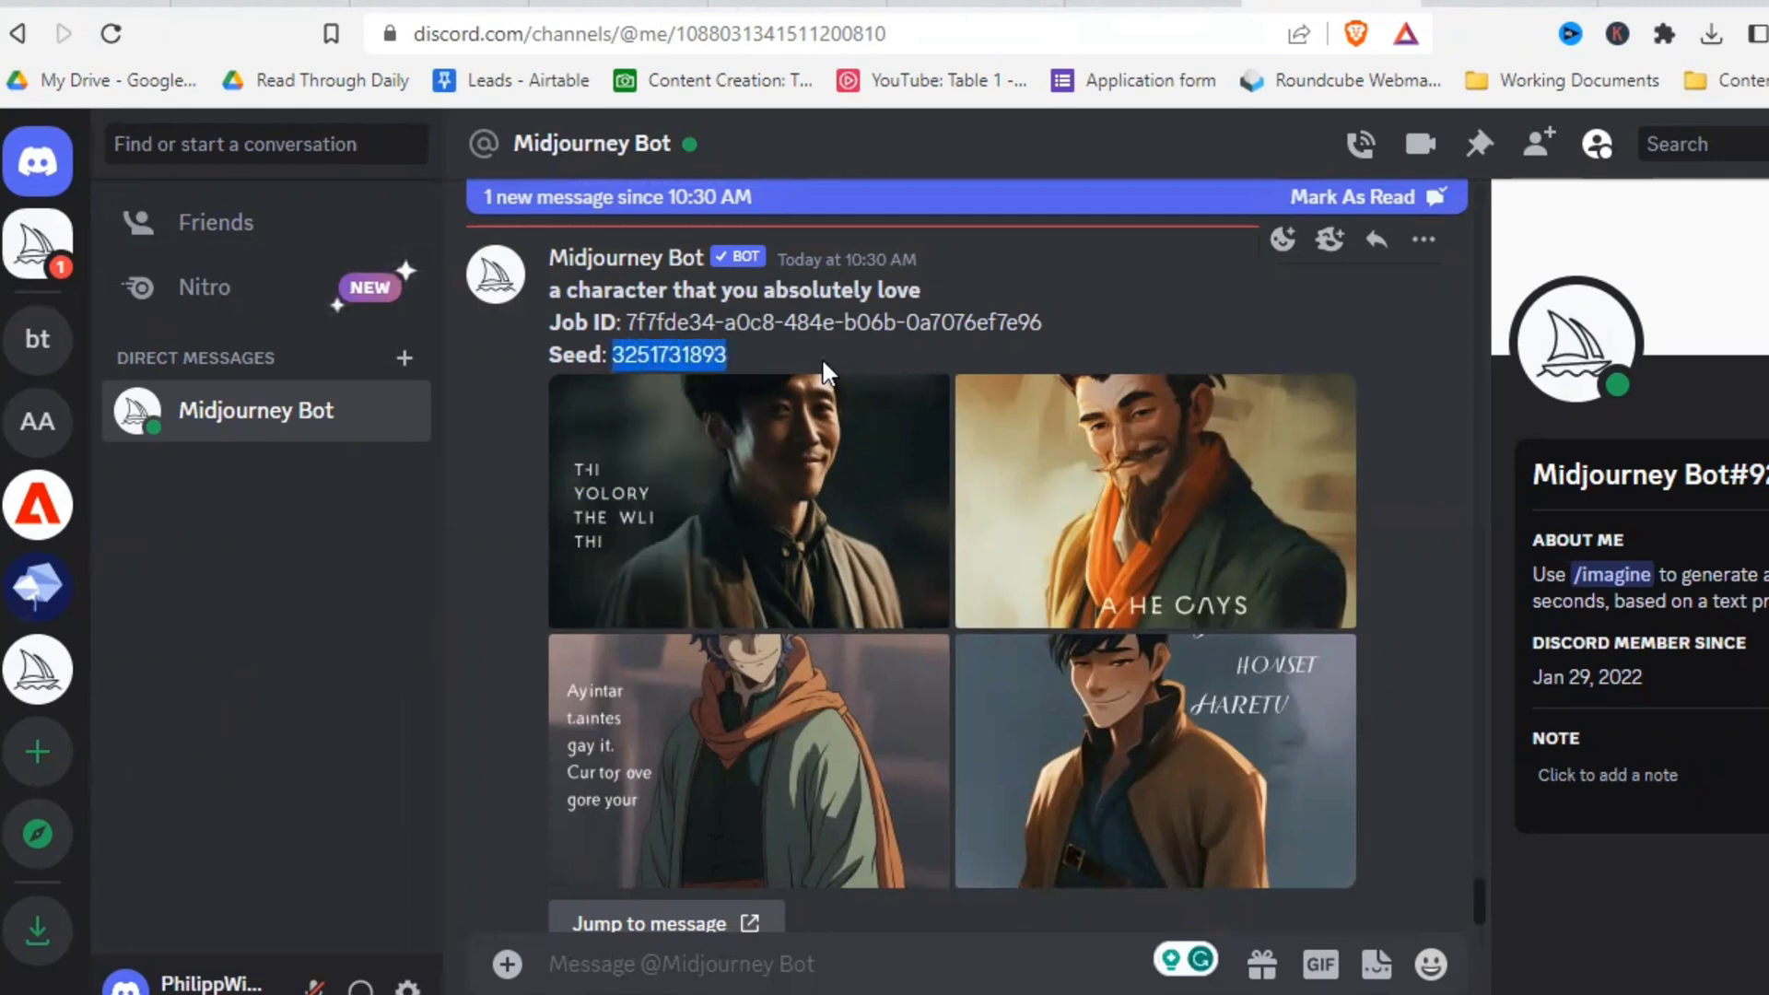
left_click(37, 421)
left_click(1034, 964)
type("/imagine")
key("Tab")
type("new picture --see")
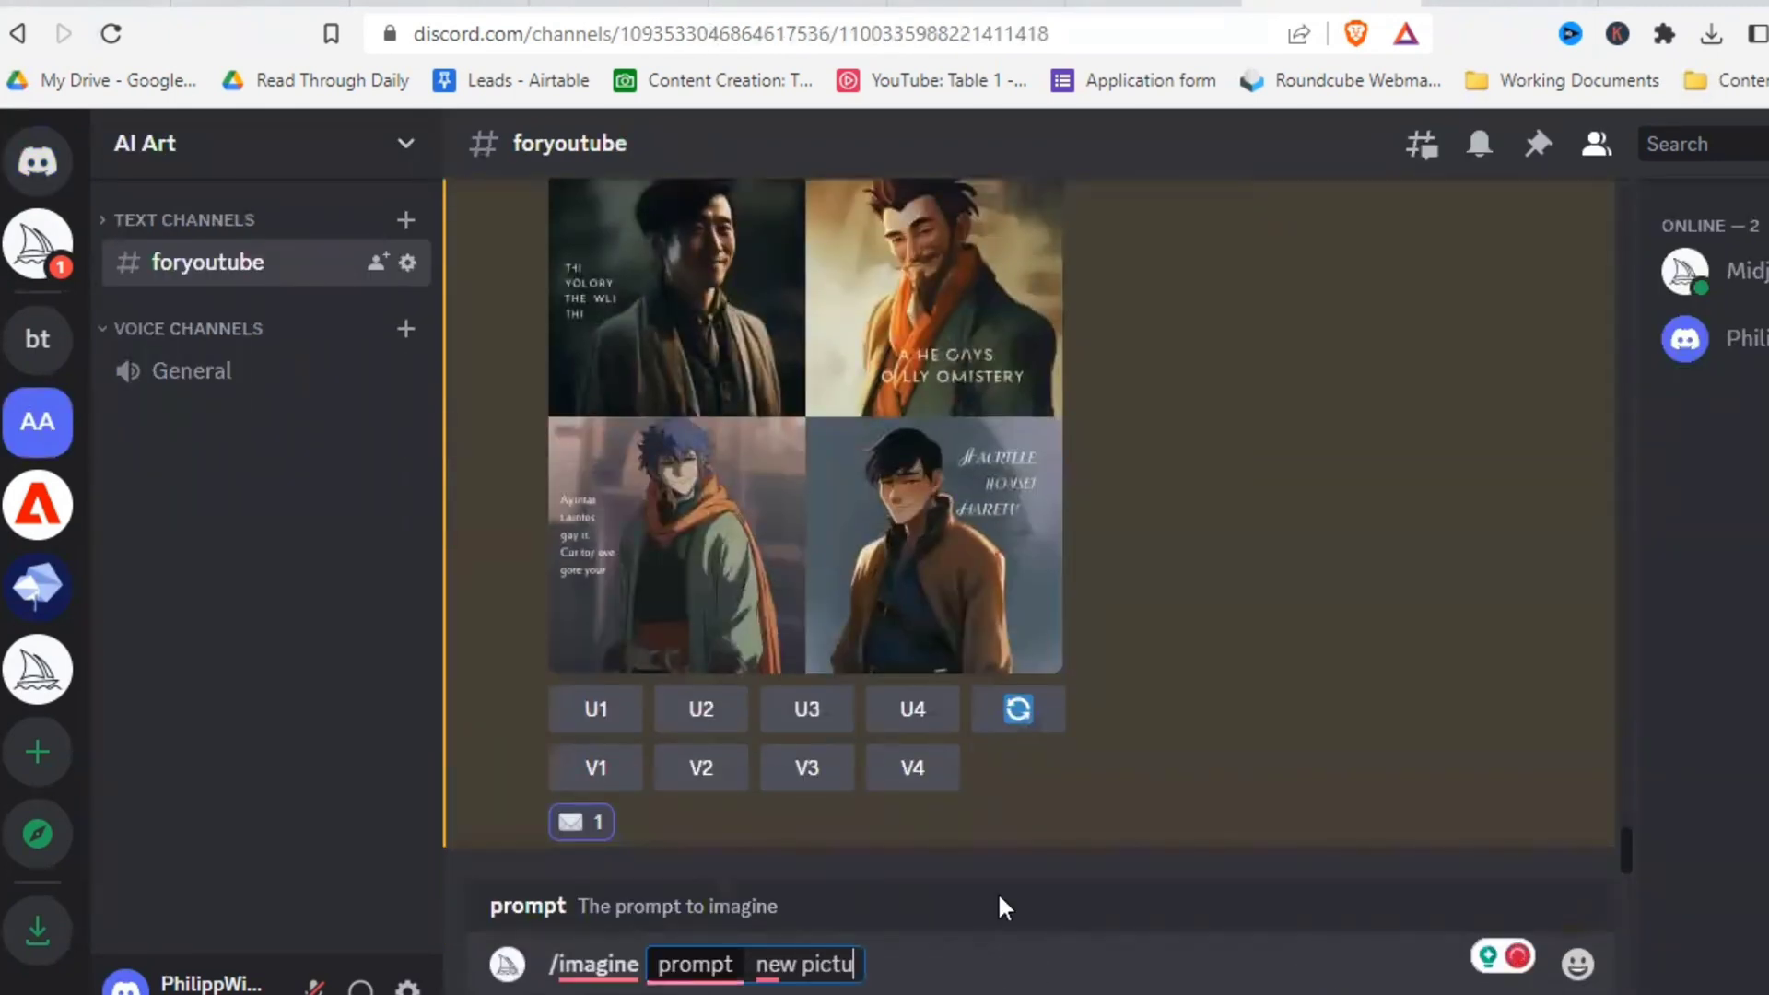
type("d")
key("ctrl+v")
key("Return")
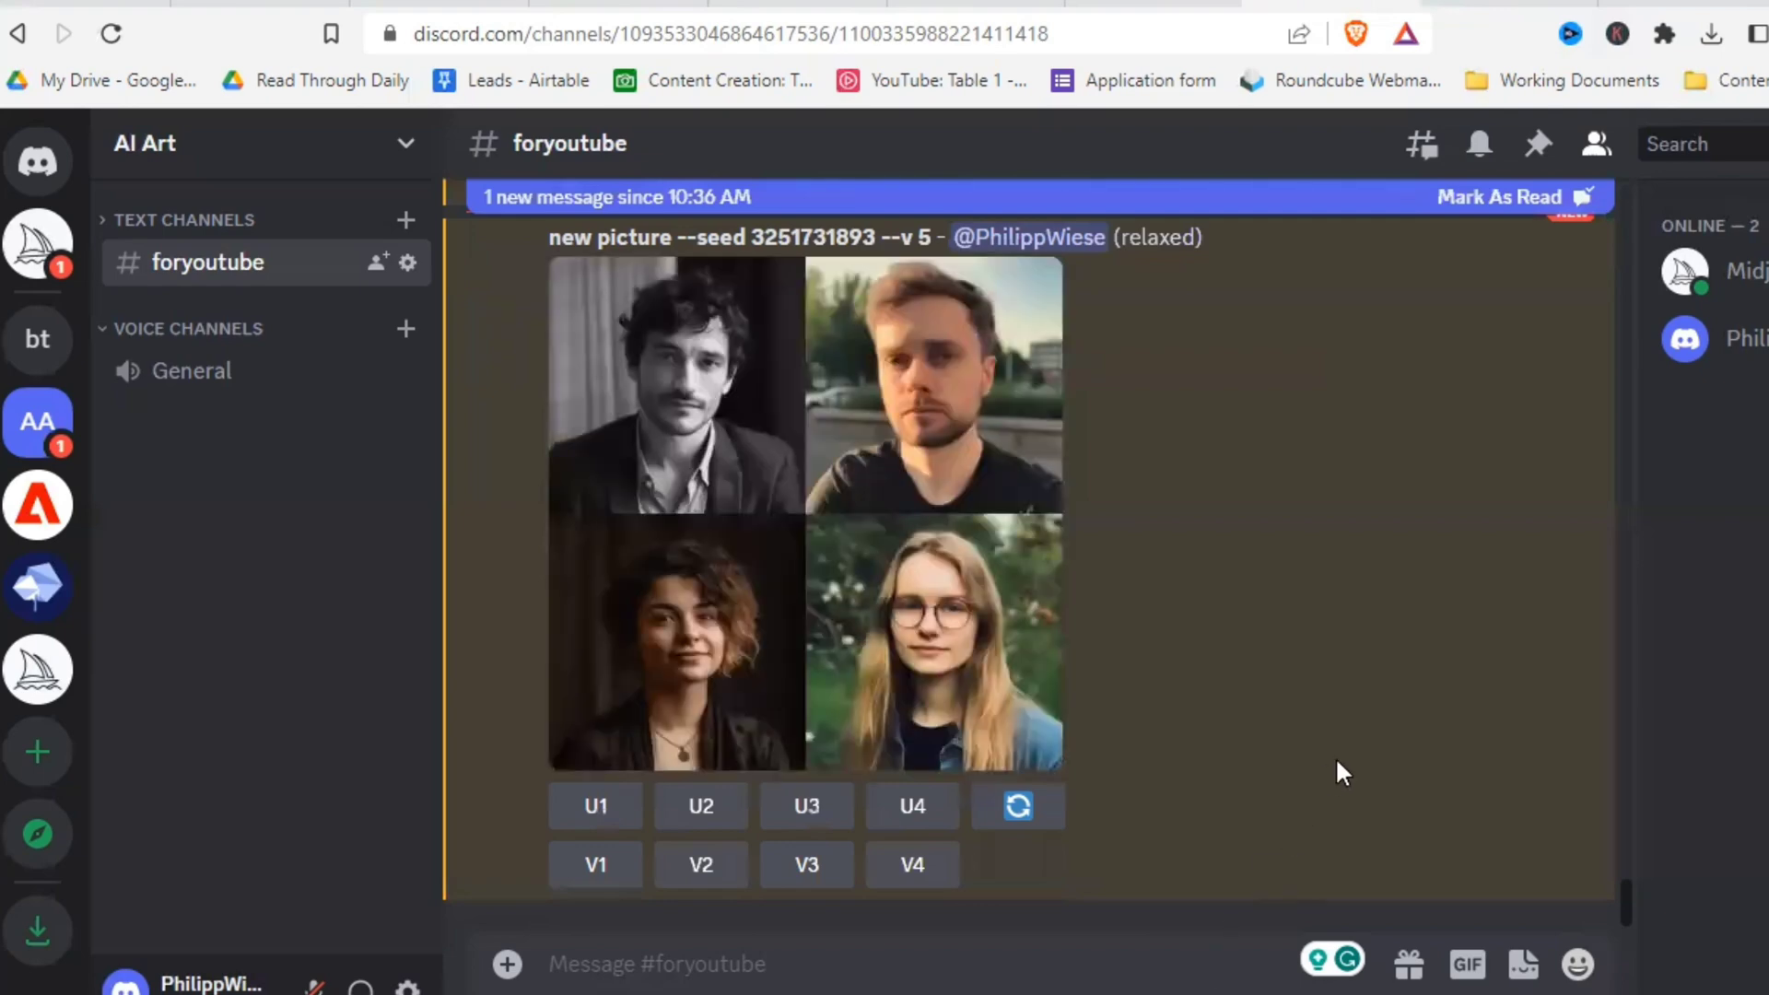
scroll(1335, 762, "up", 2)
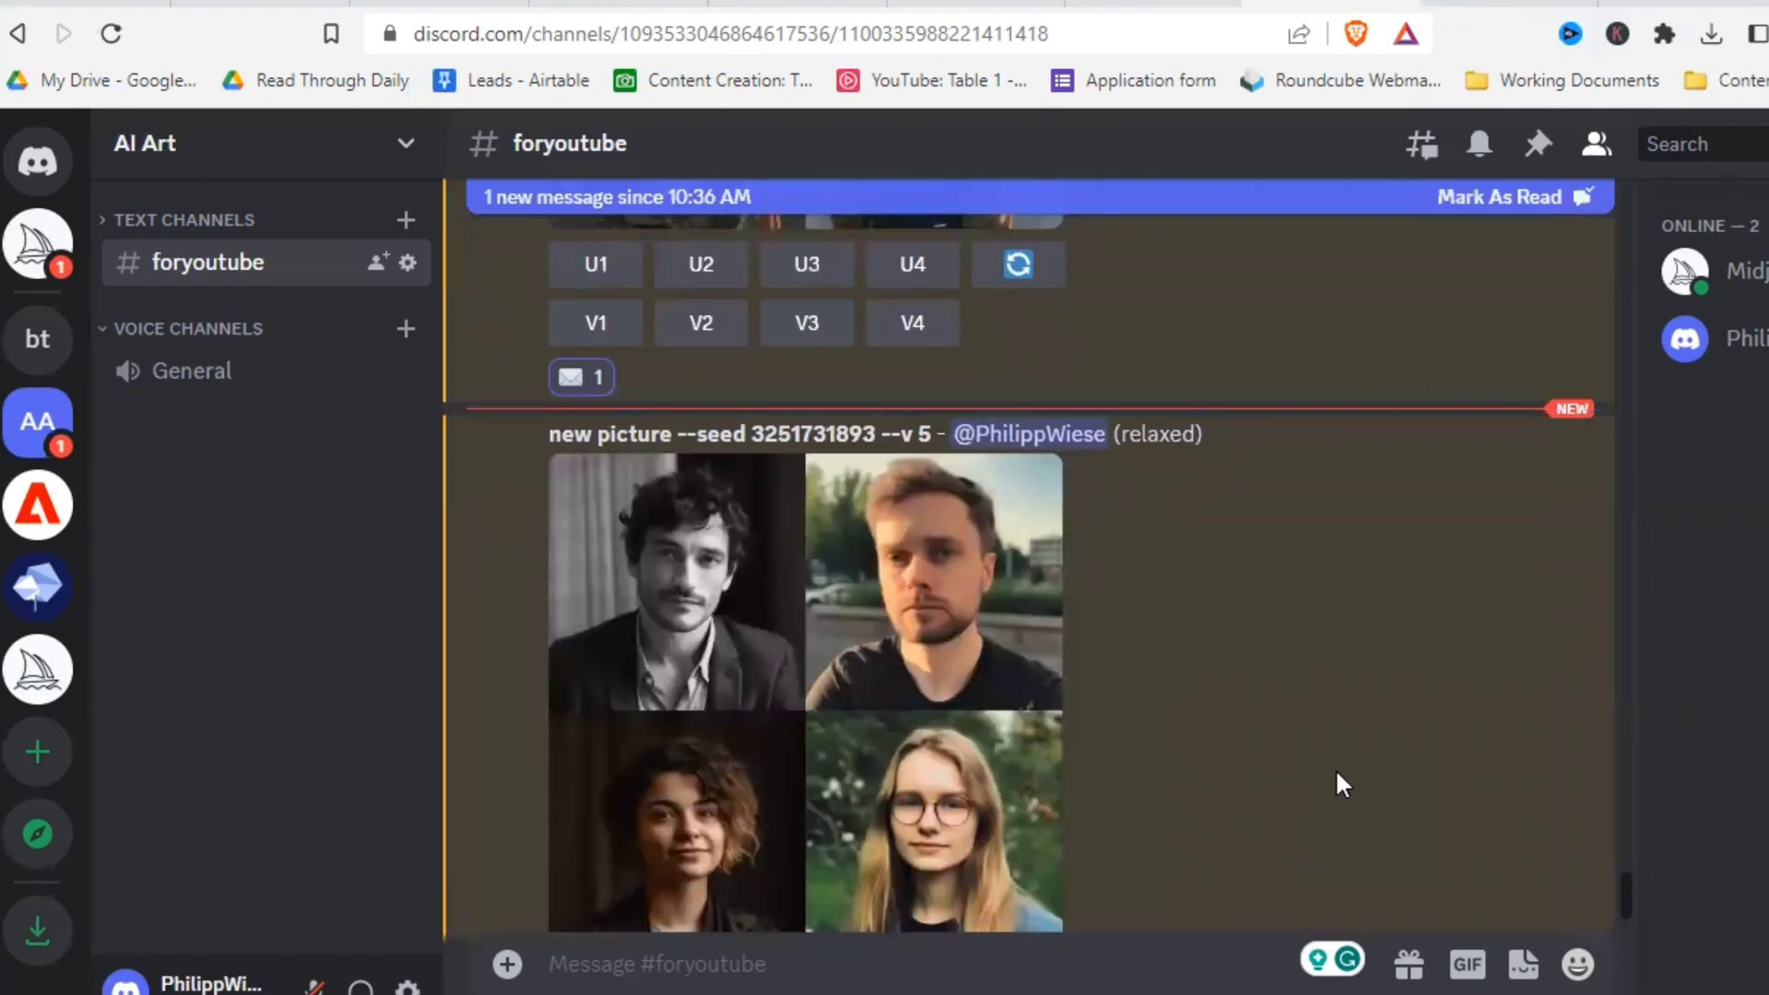
scroll(1342, 783, "up", 6)
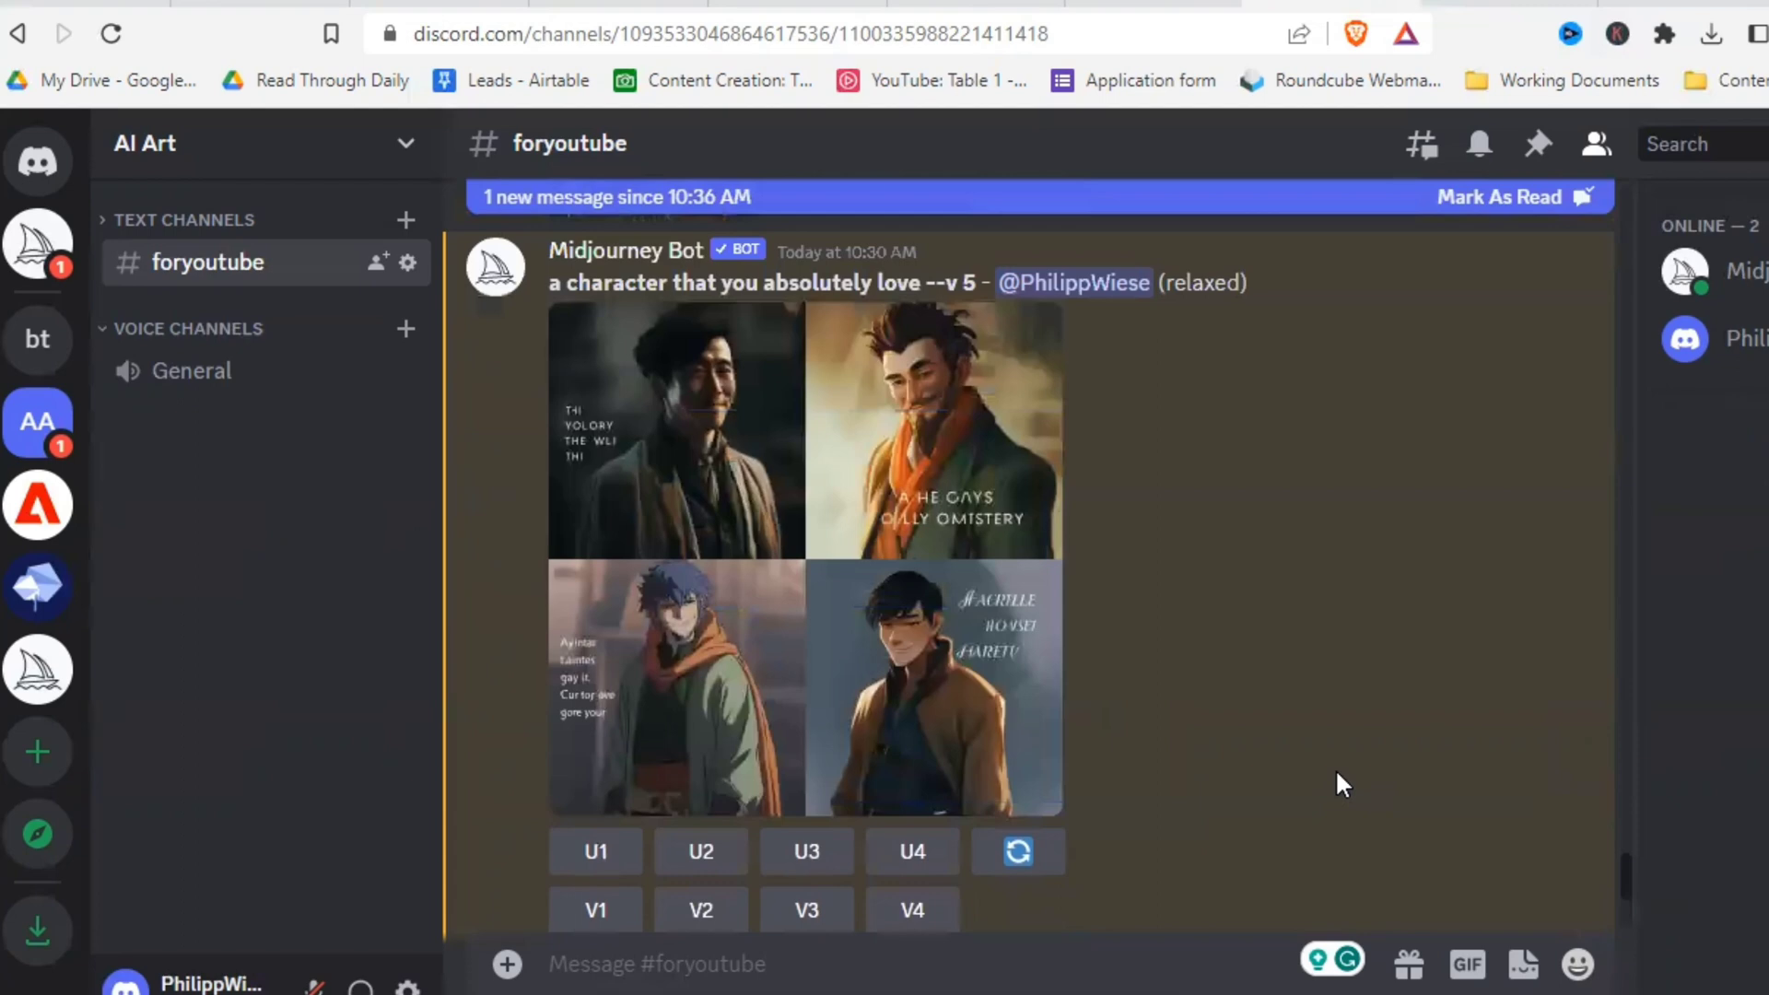
scroll(1337, 772, "down", 8)
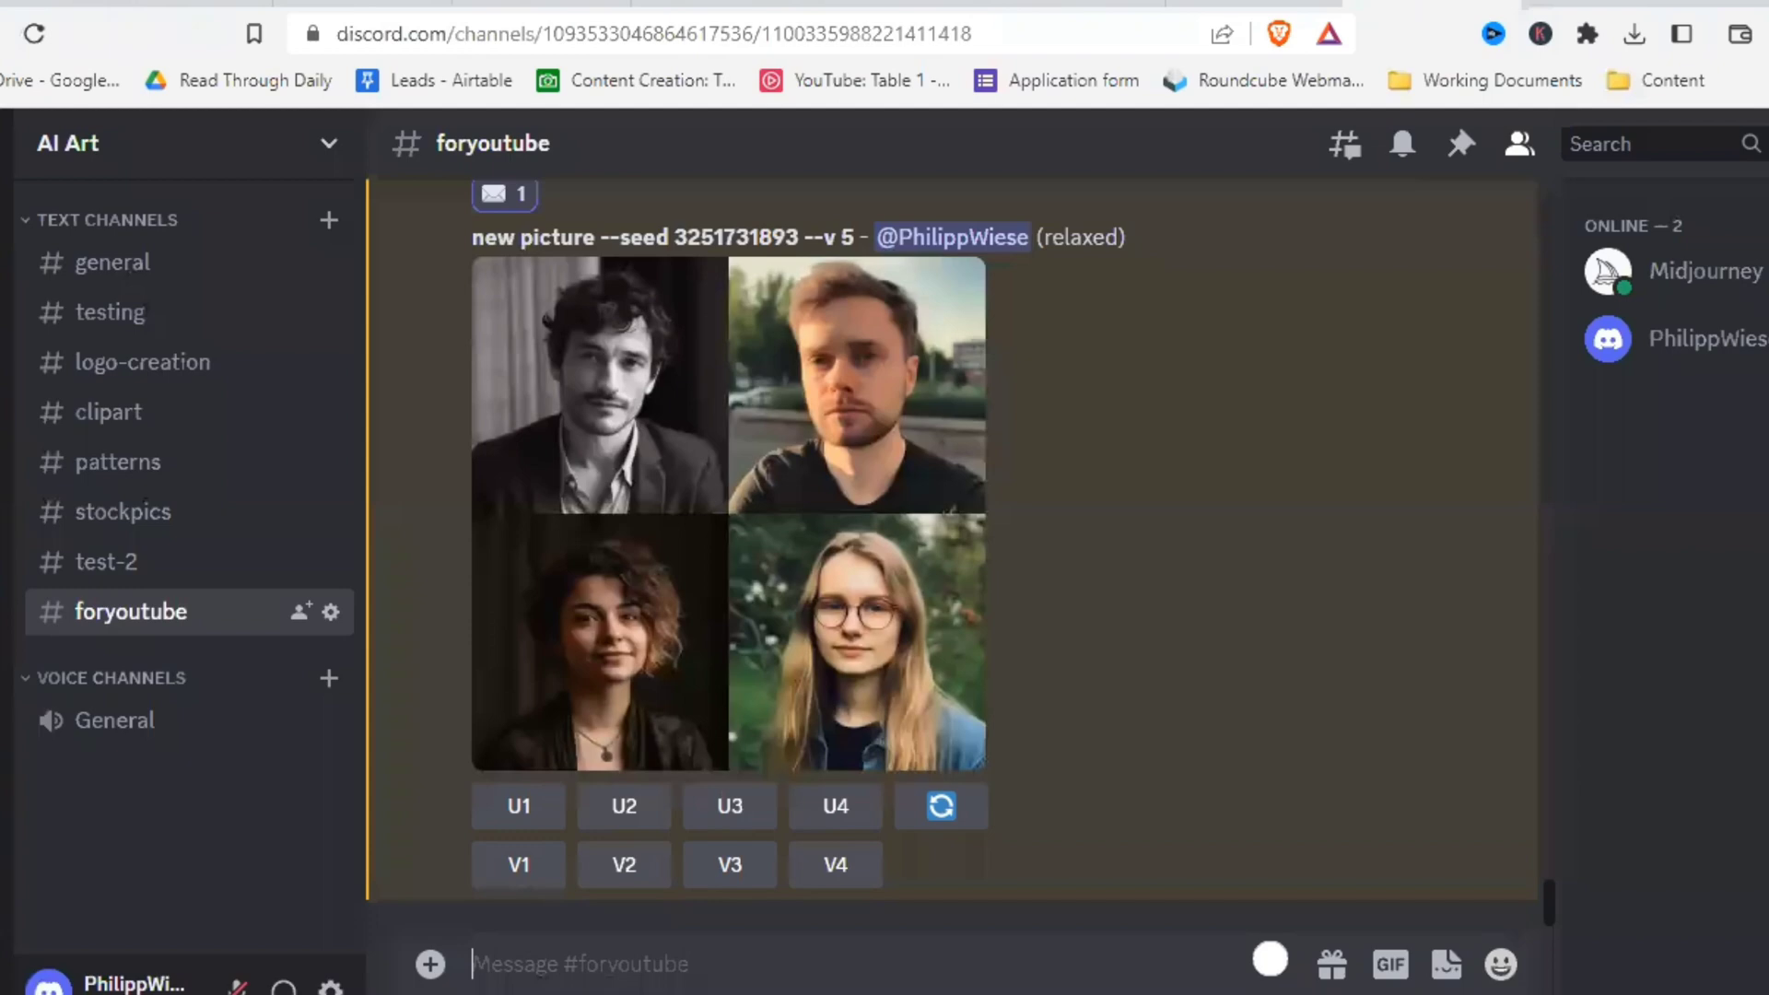
Step: Submit the /imagine prompt "ruby- a women with long red hair, a determined ganze and military clothes, comicbook style --seed 1234567"
type("/ima")
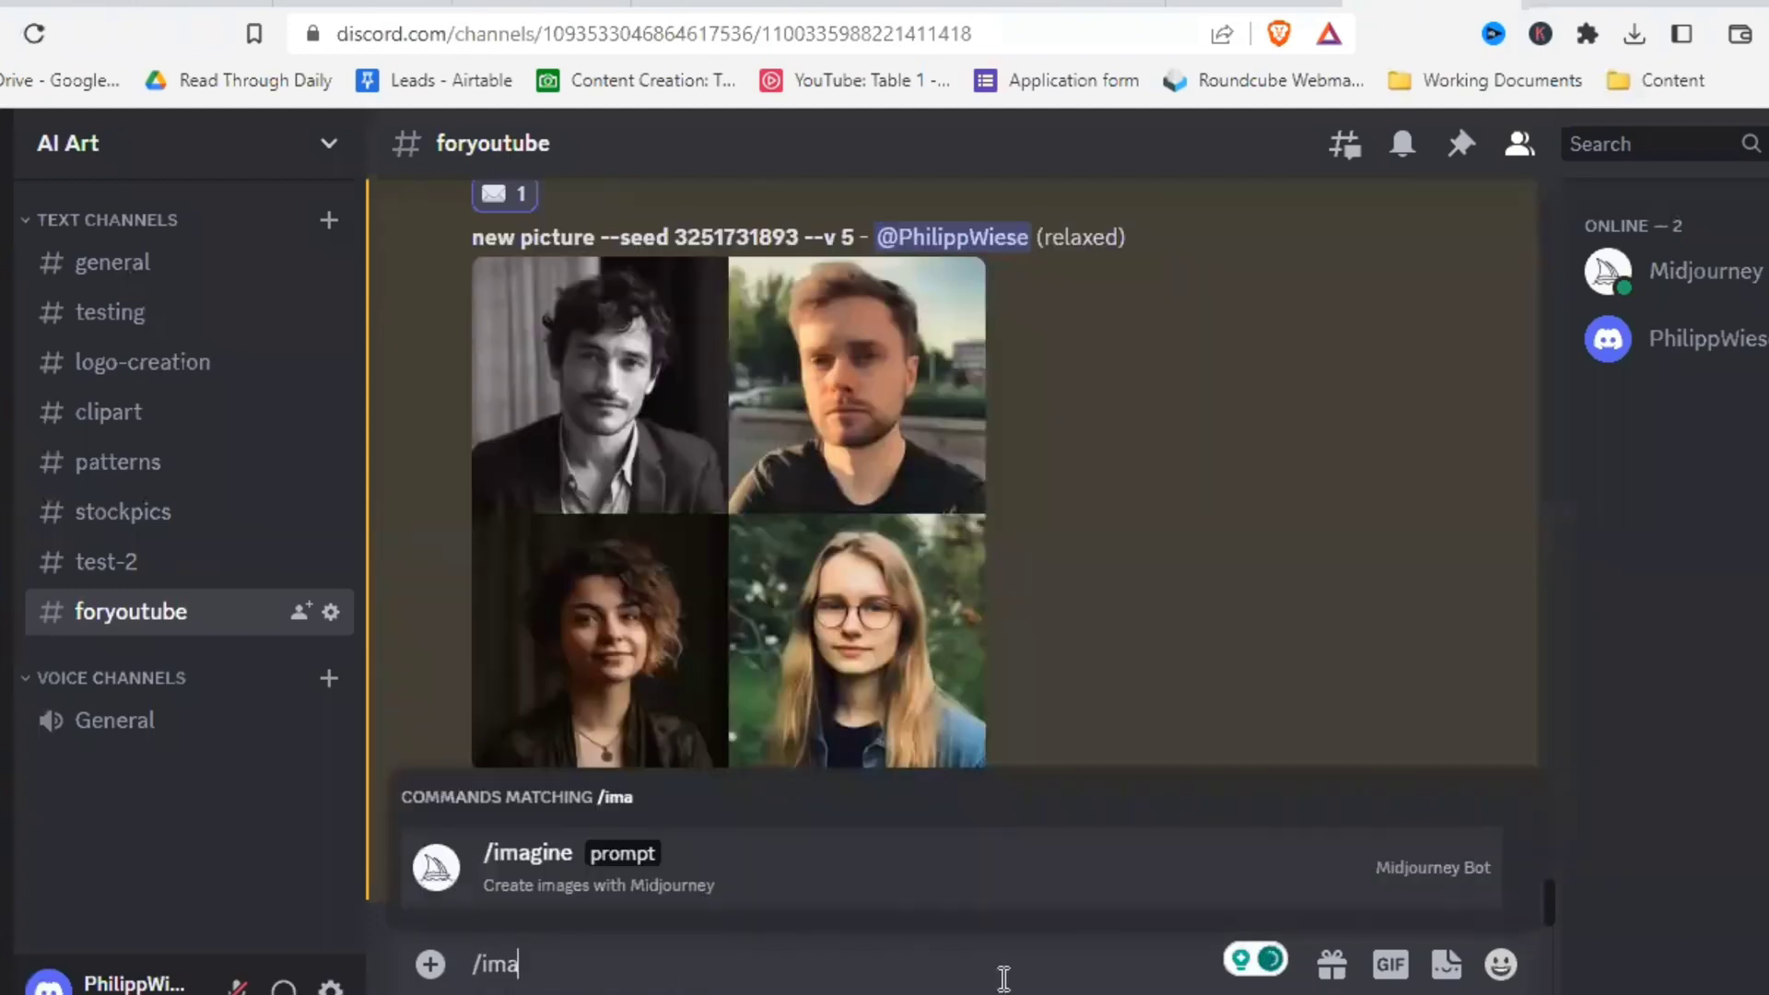
key("Tab")
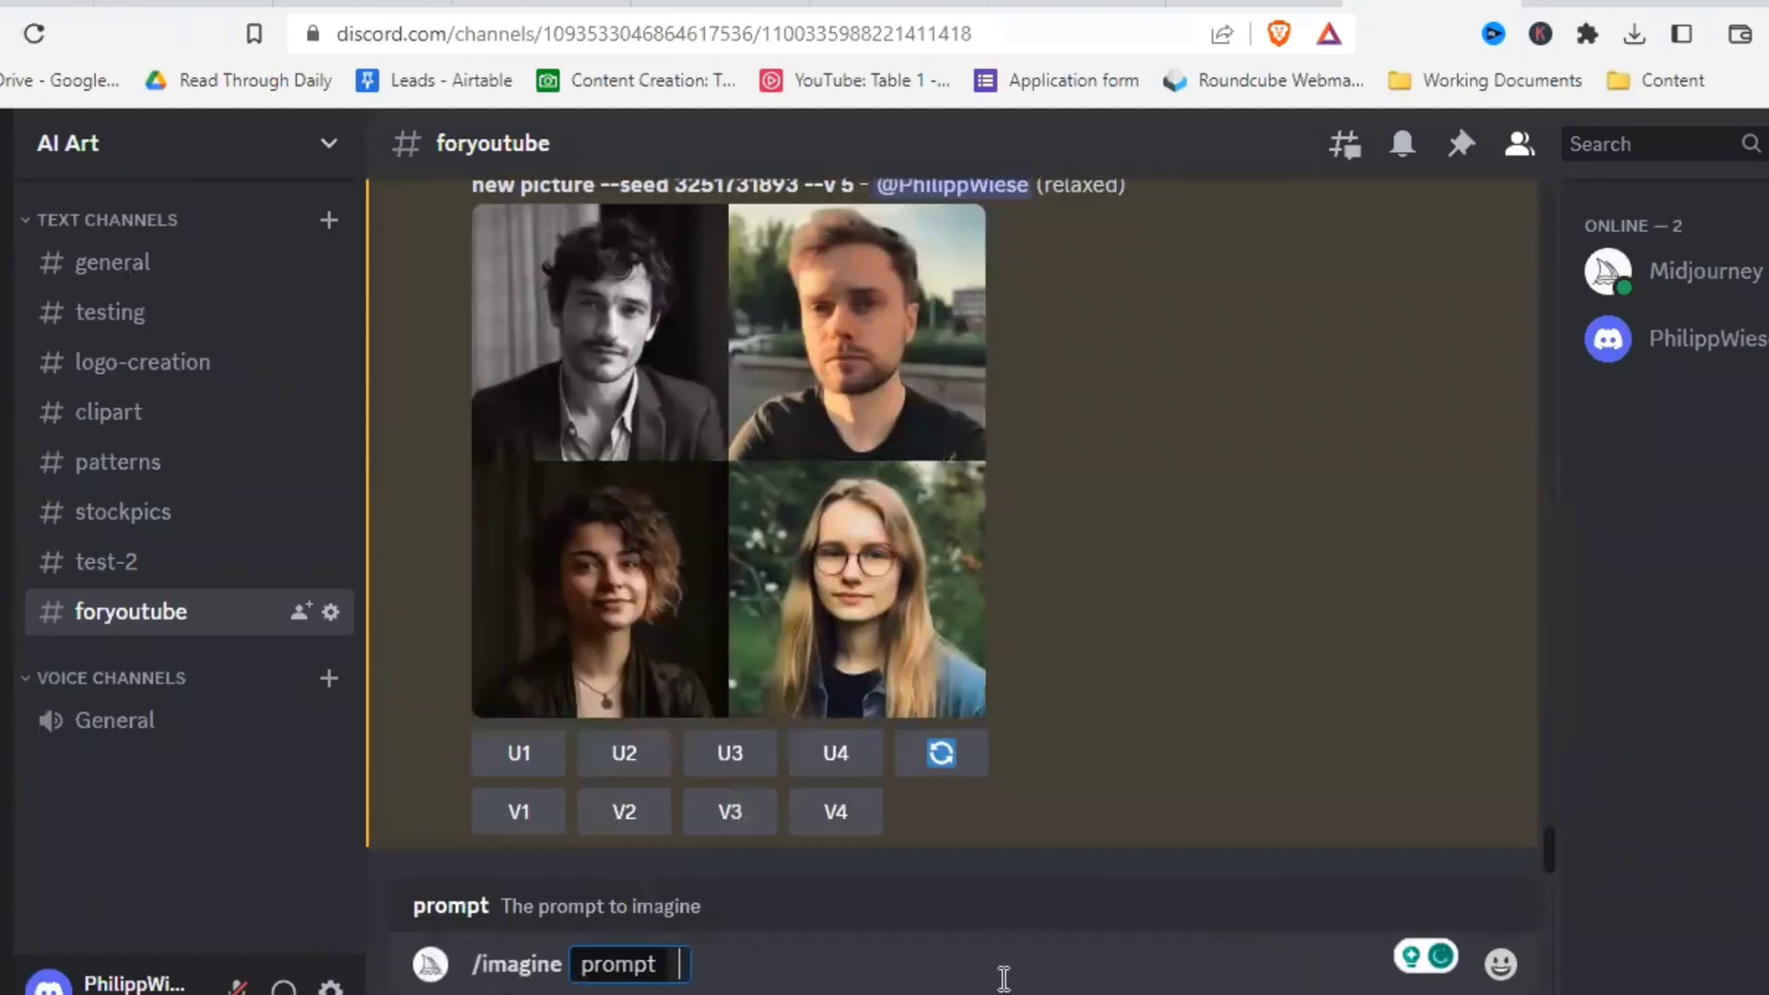
type("ruby-")
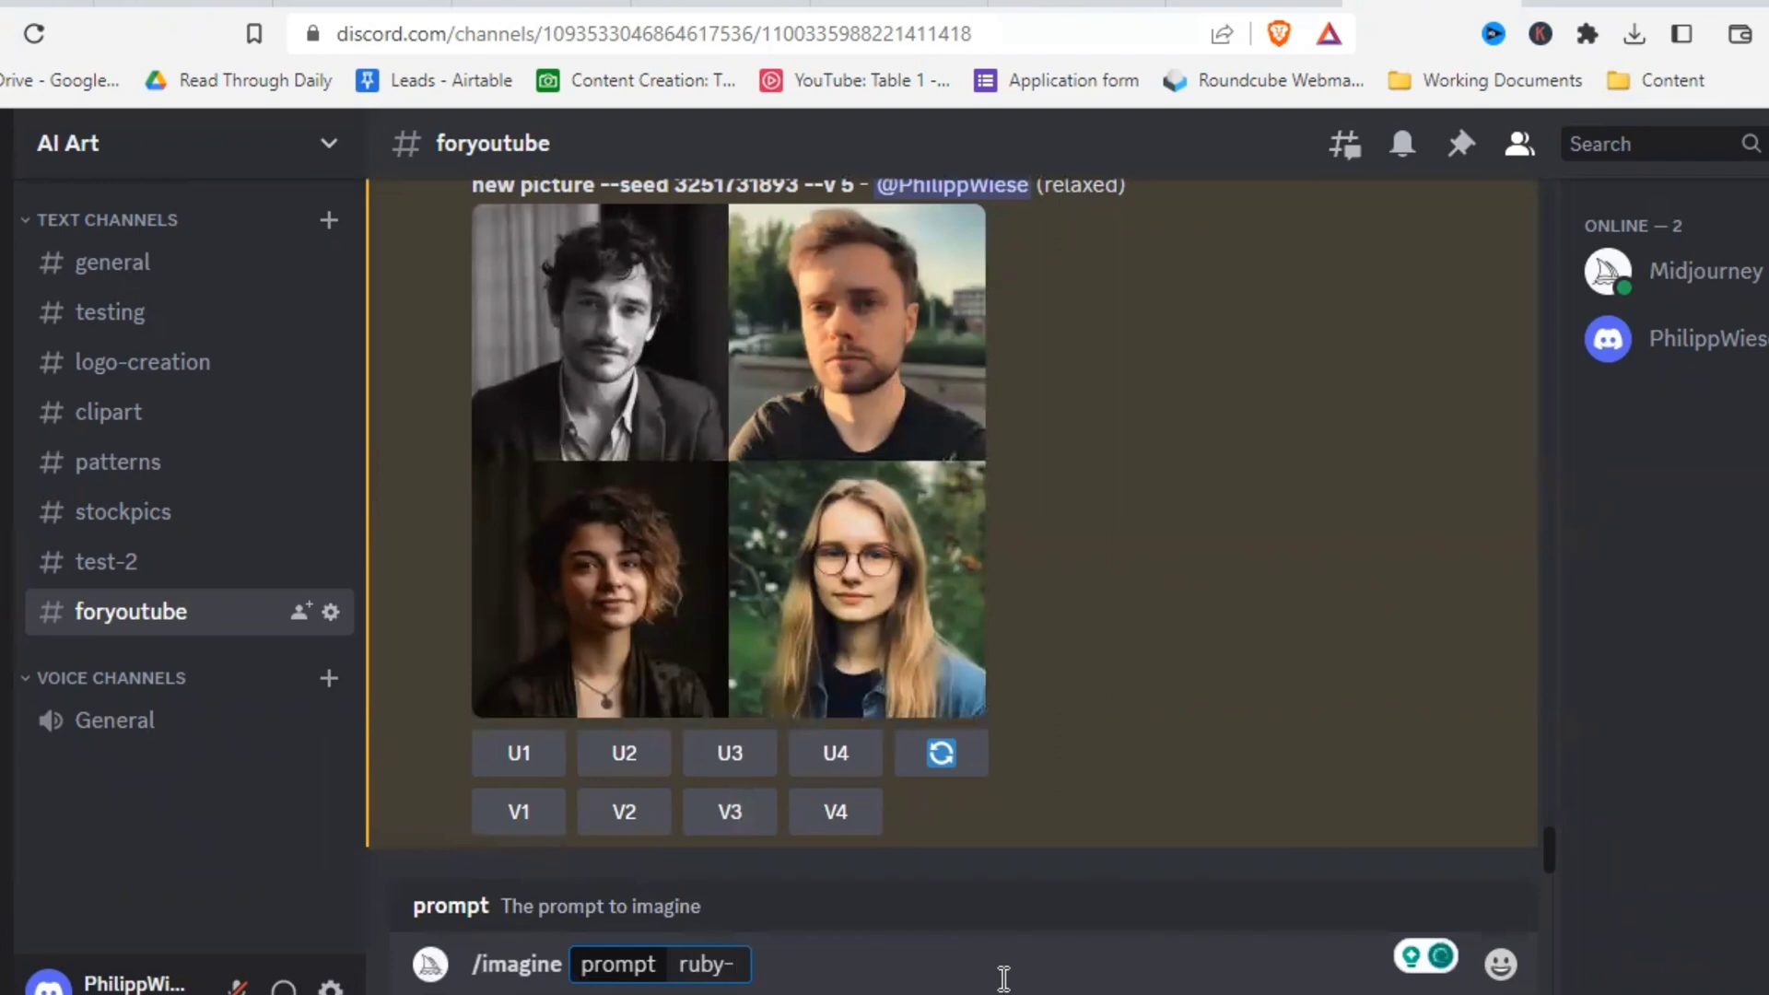
type(" a women")
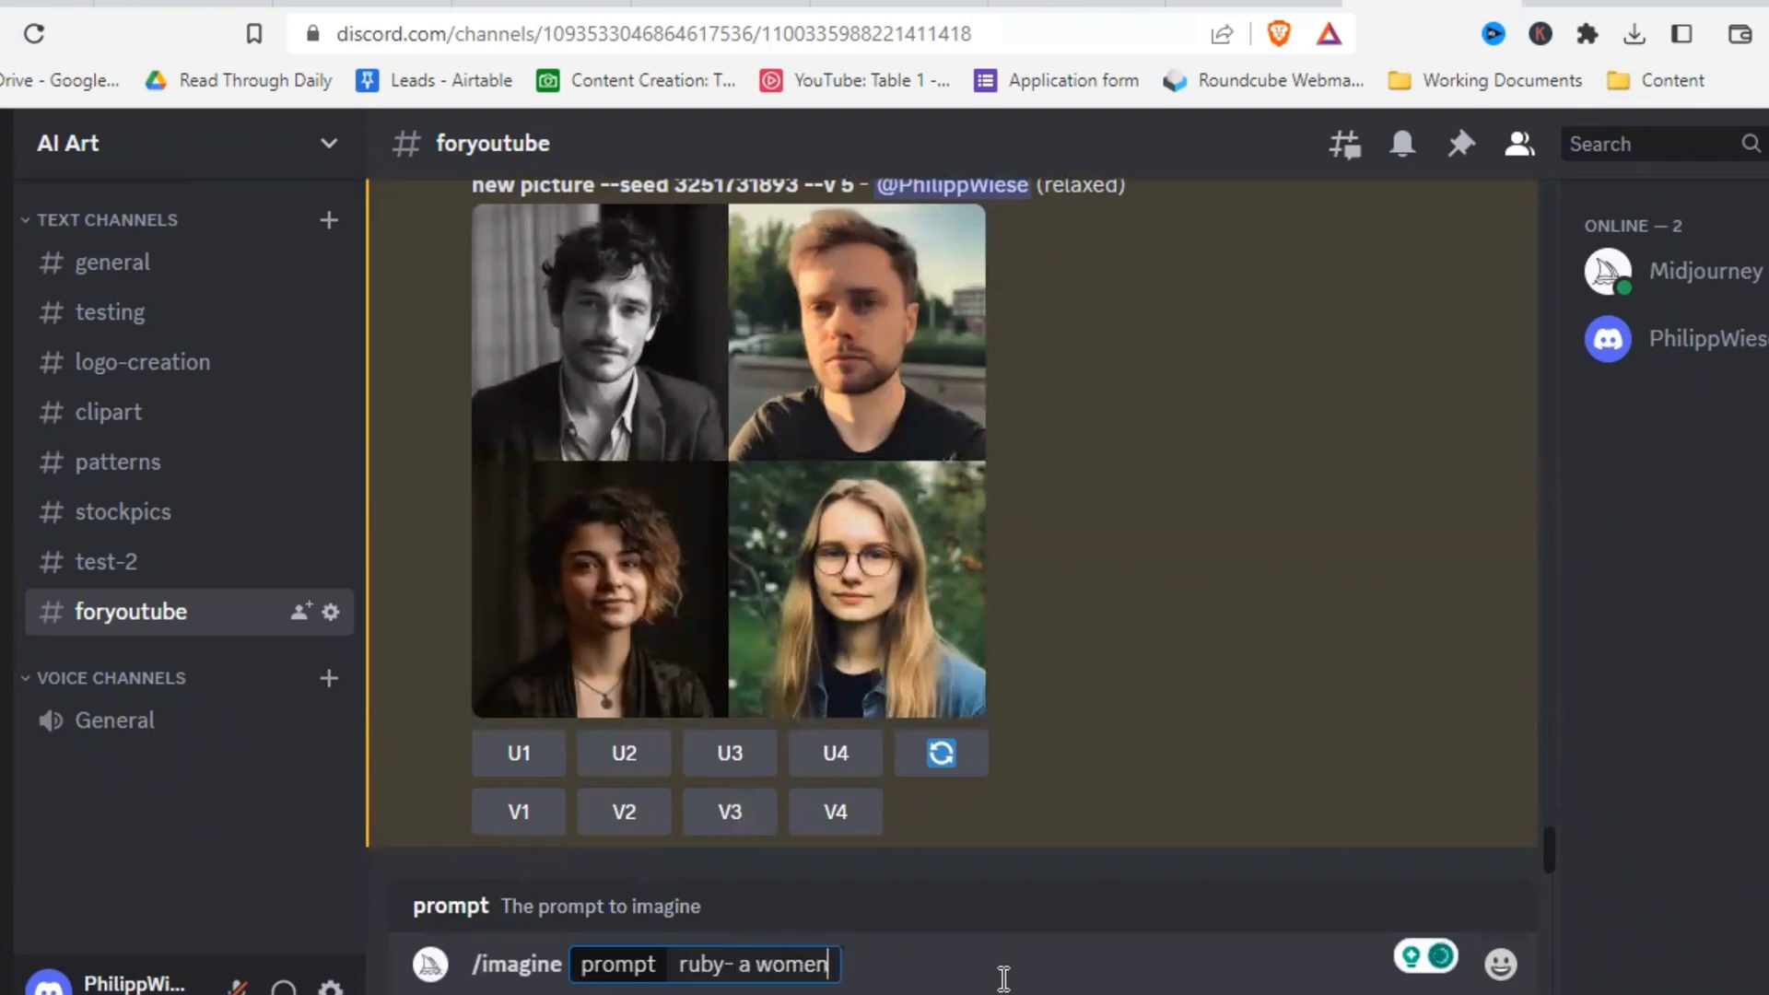
type(" with long red h")
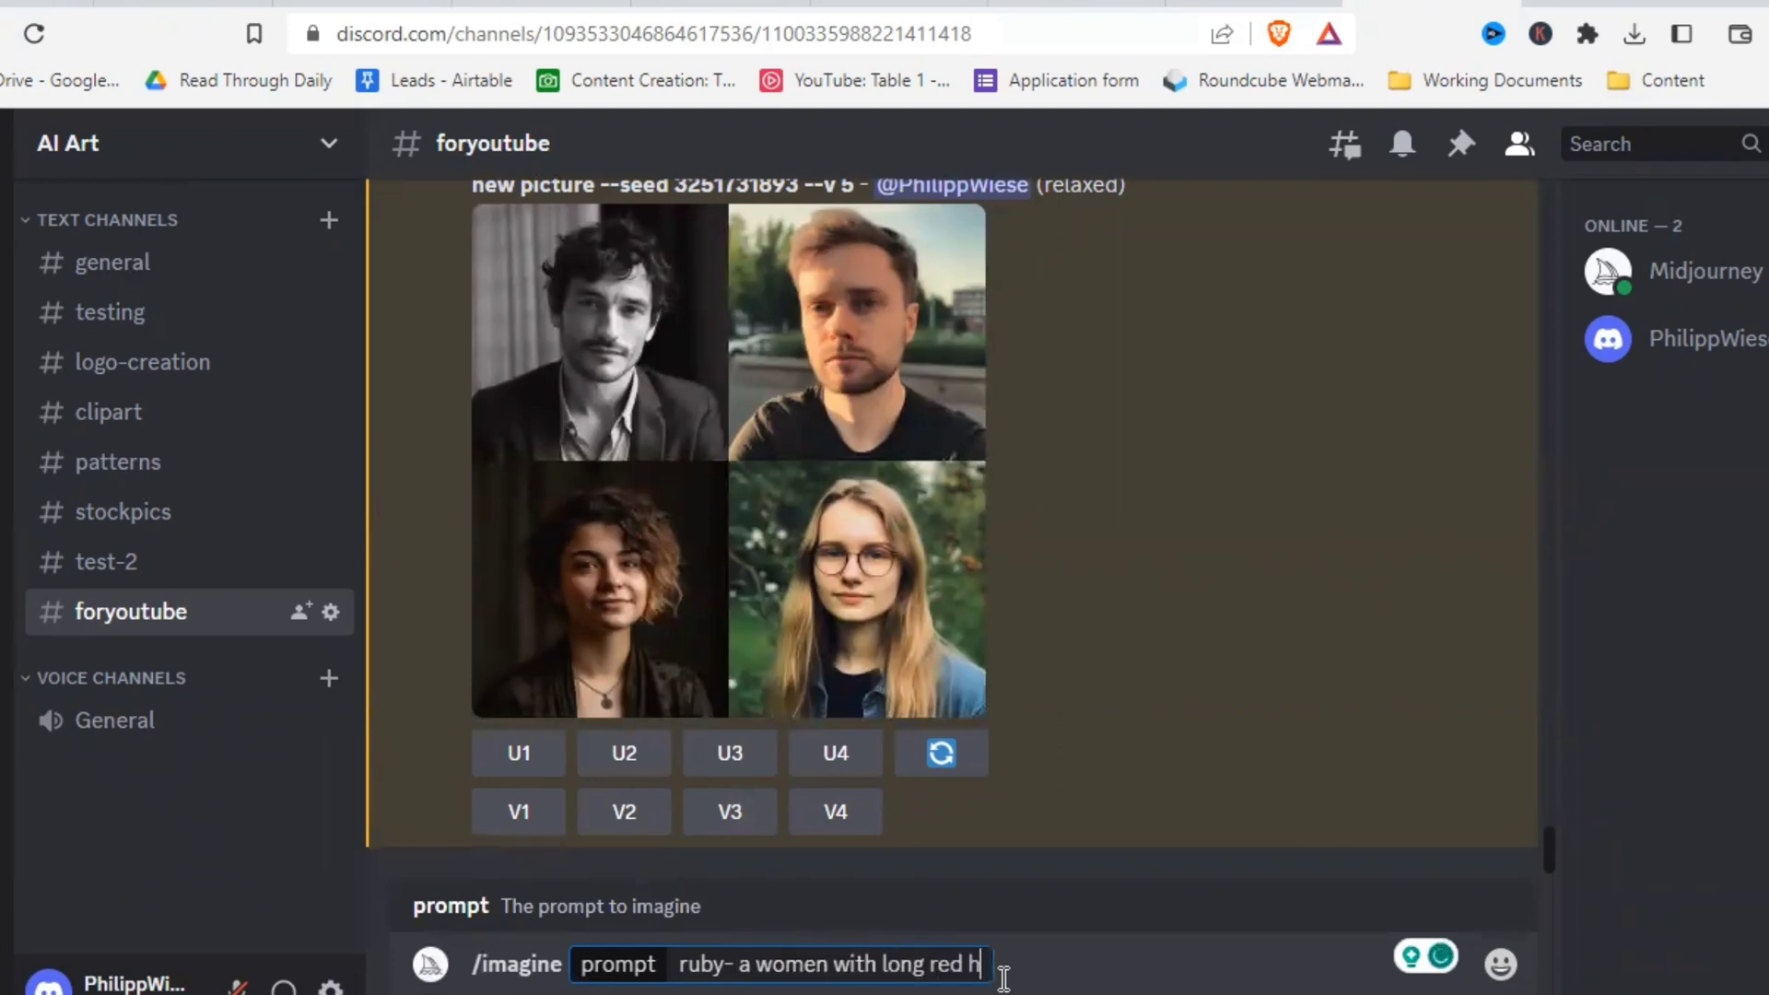
type("air, a de")
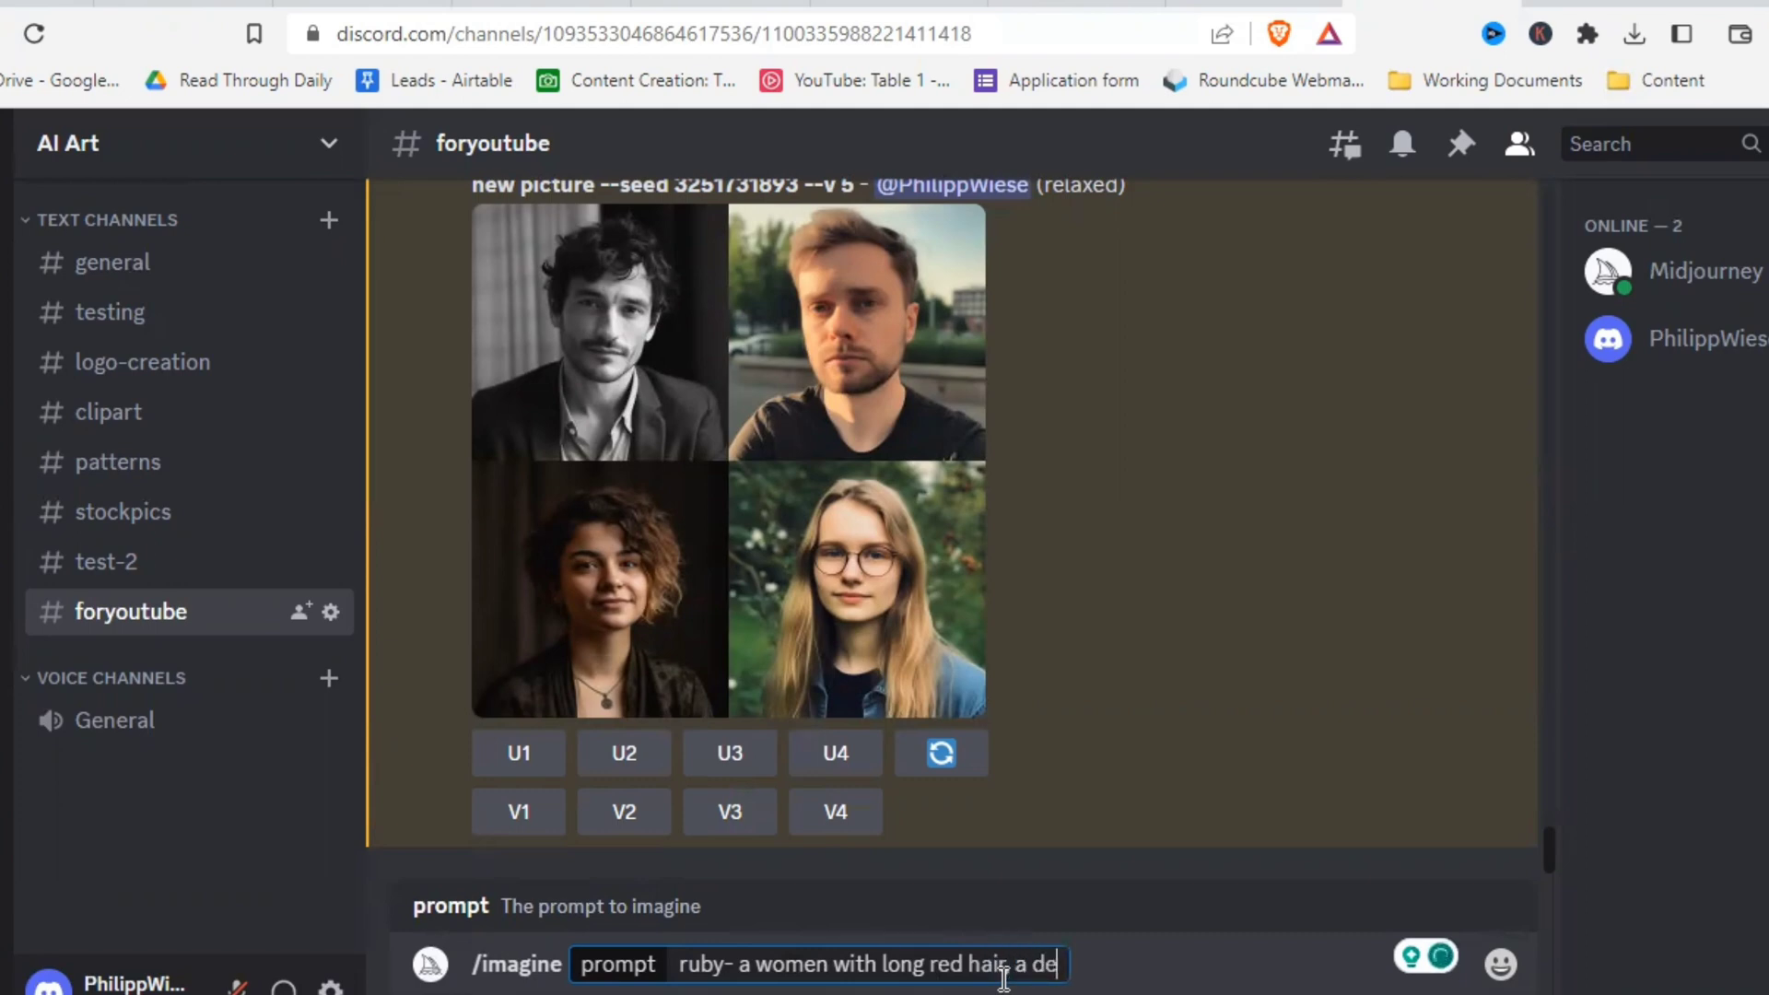
type("termined gan")
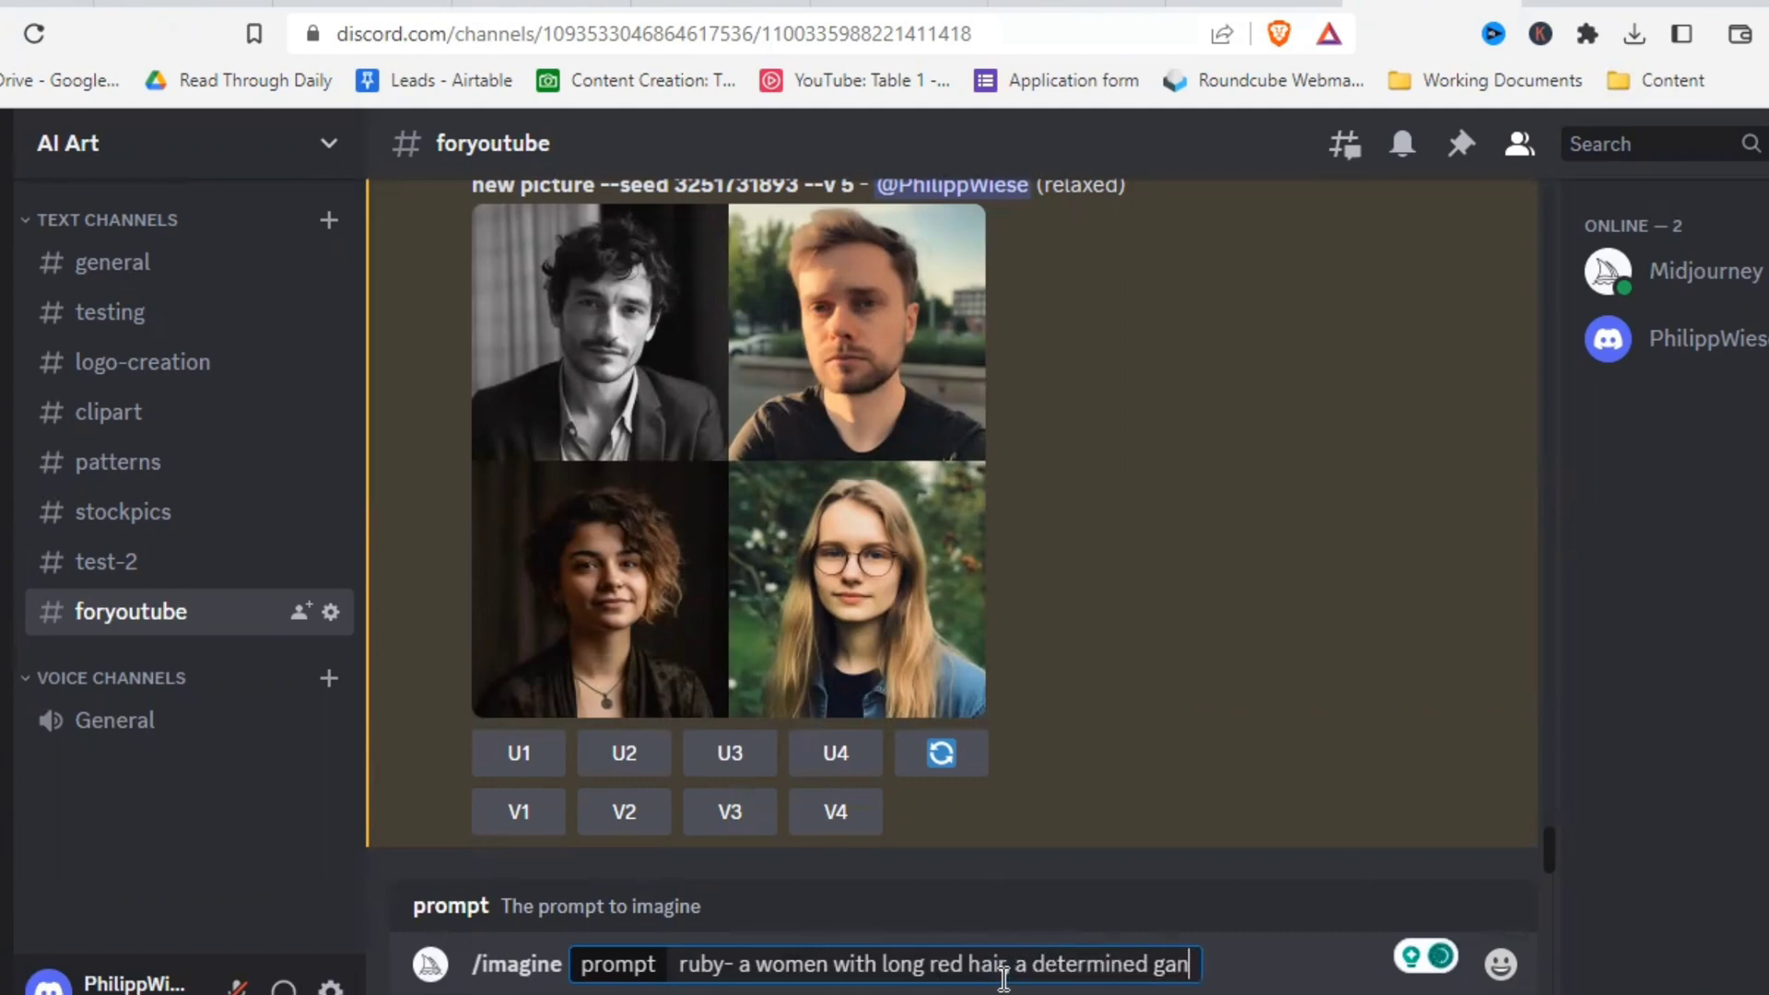
type("ze and mil")
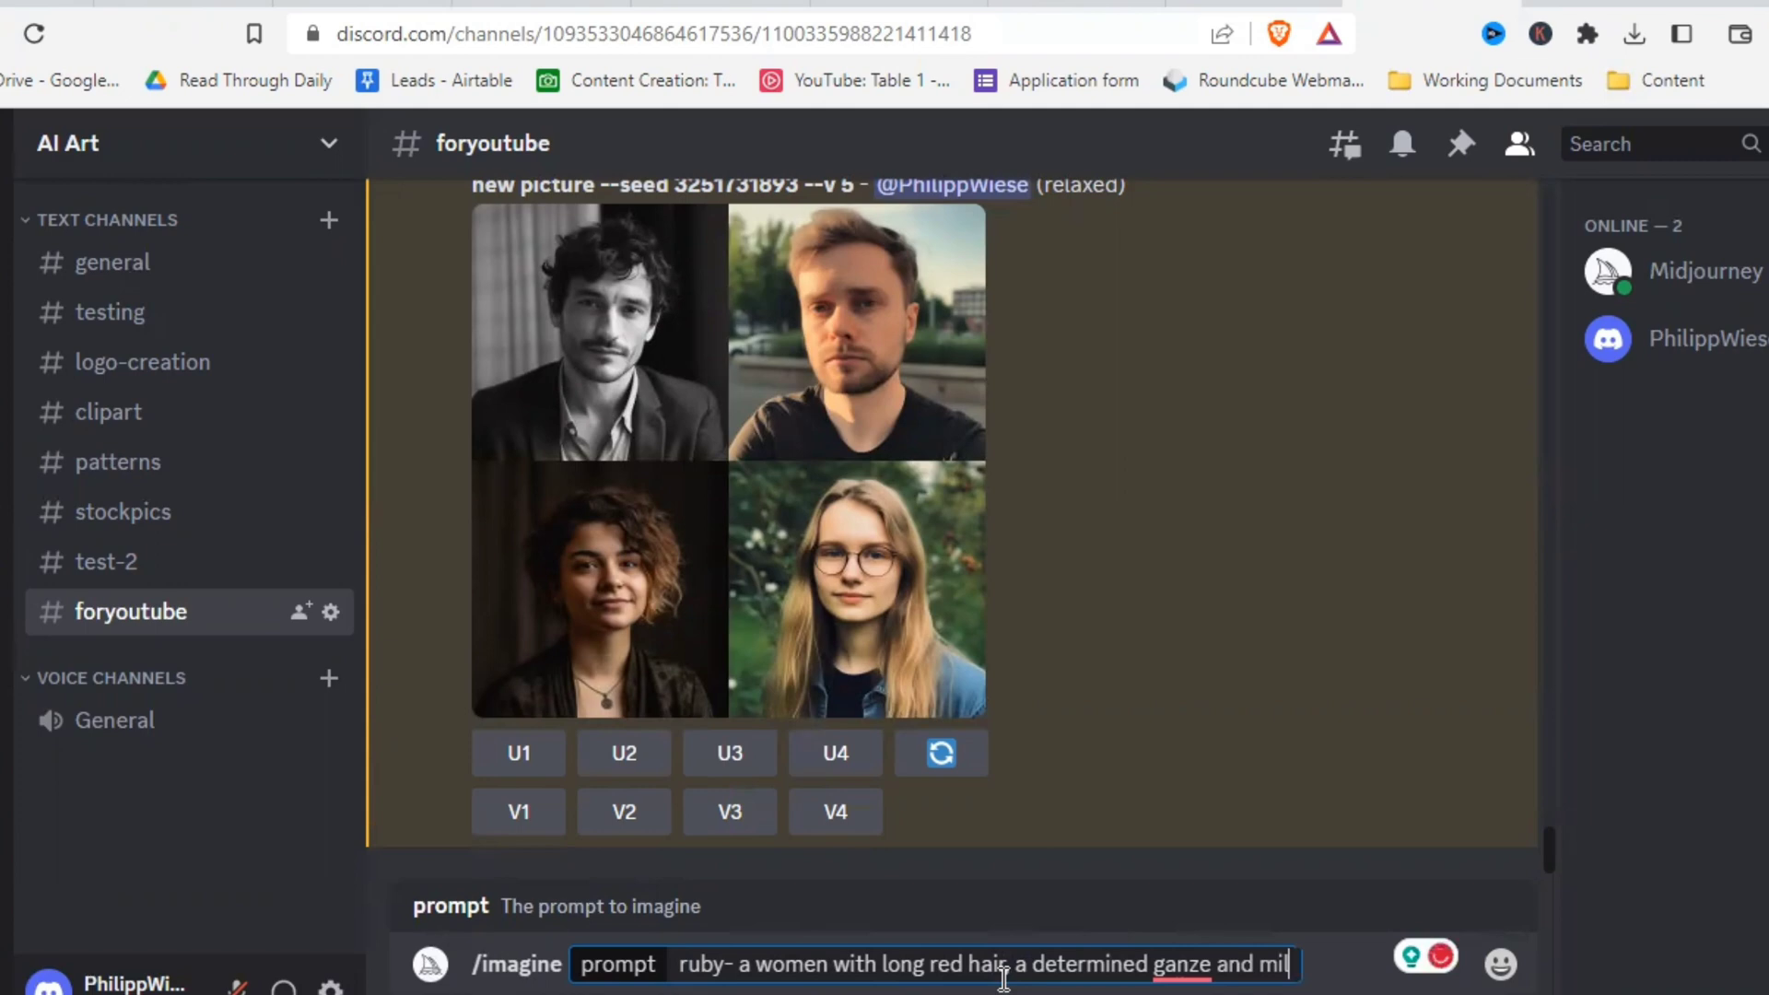
type("itary clo")
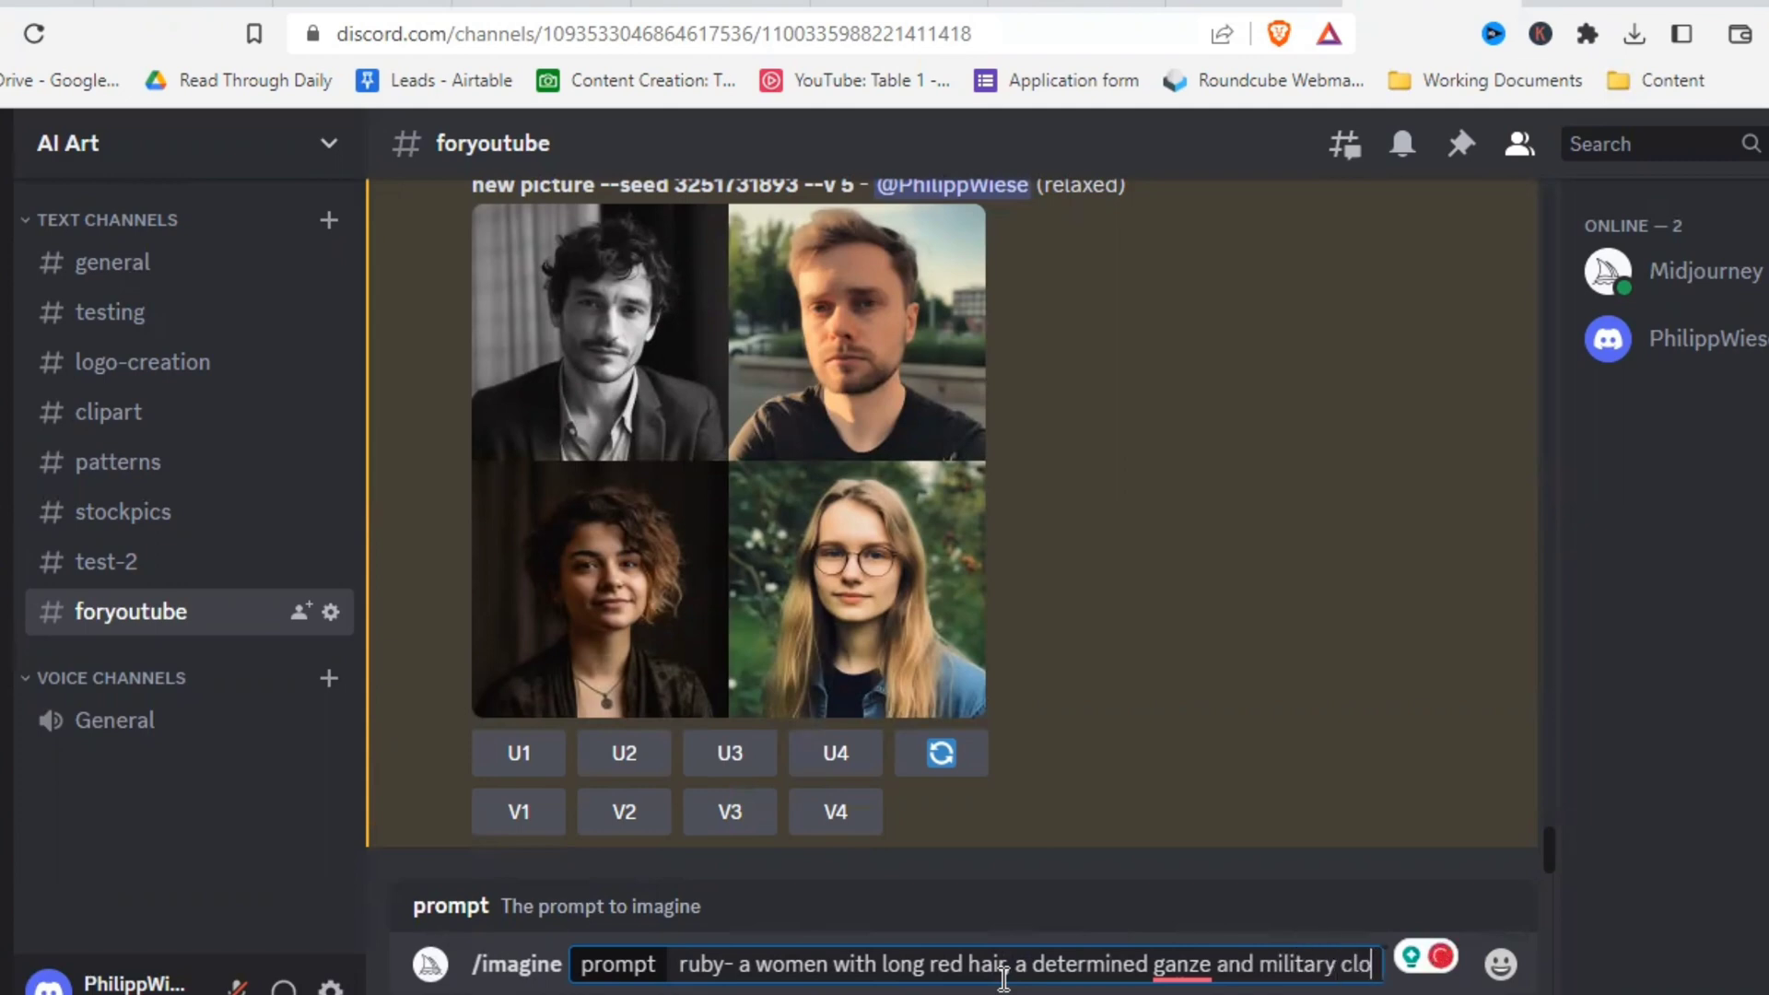
type("thes , ")
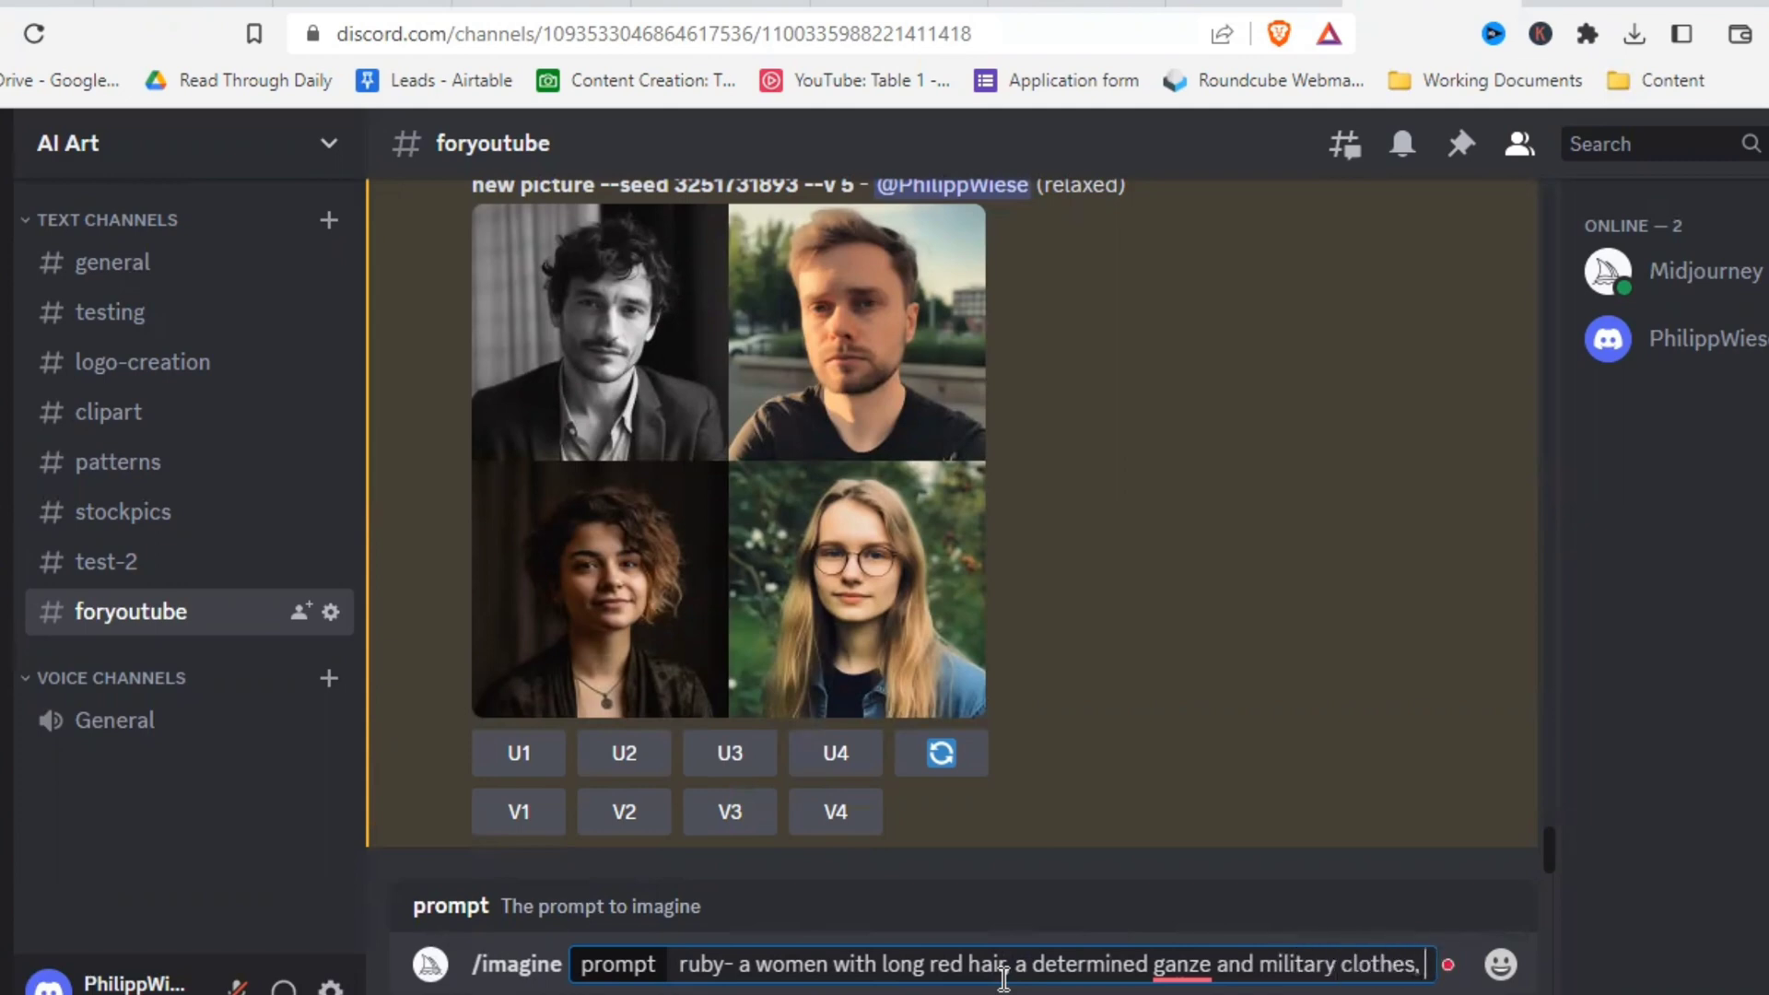
type("comicbooks")
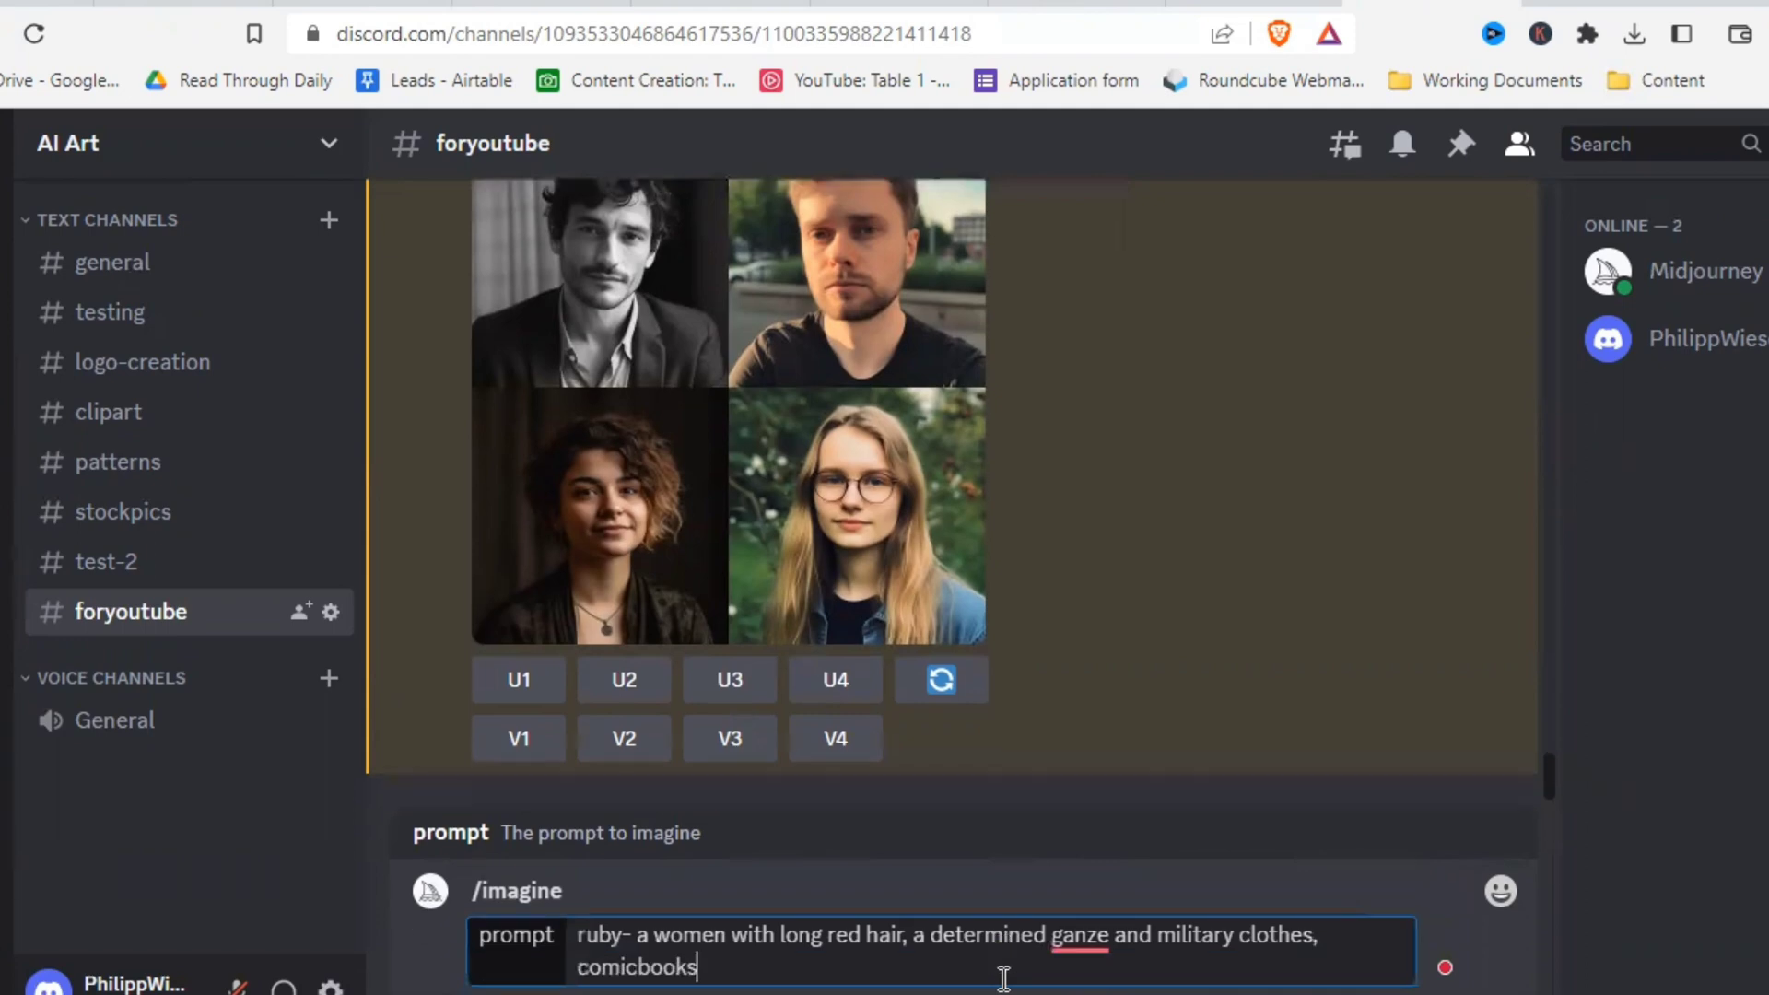
key("BackSpace")
type("style")
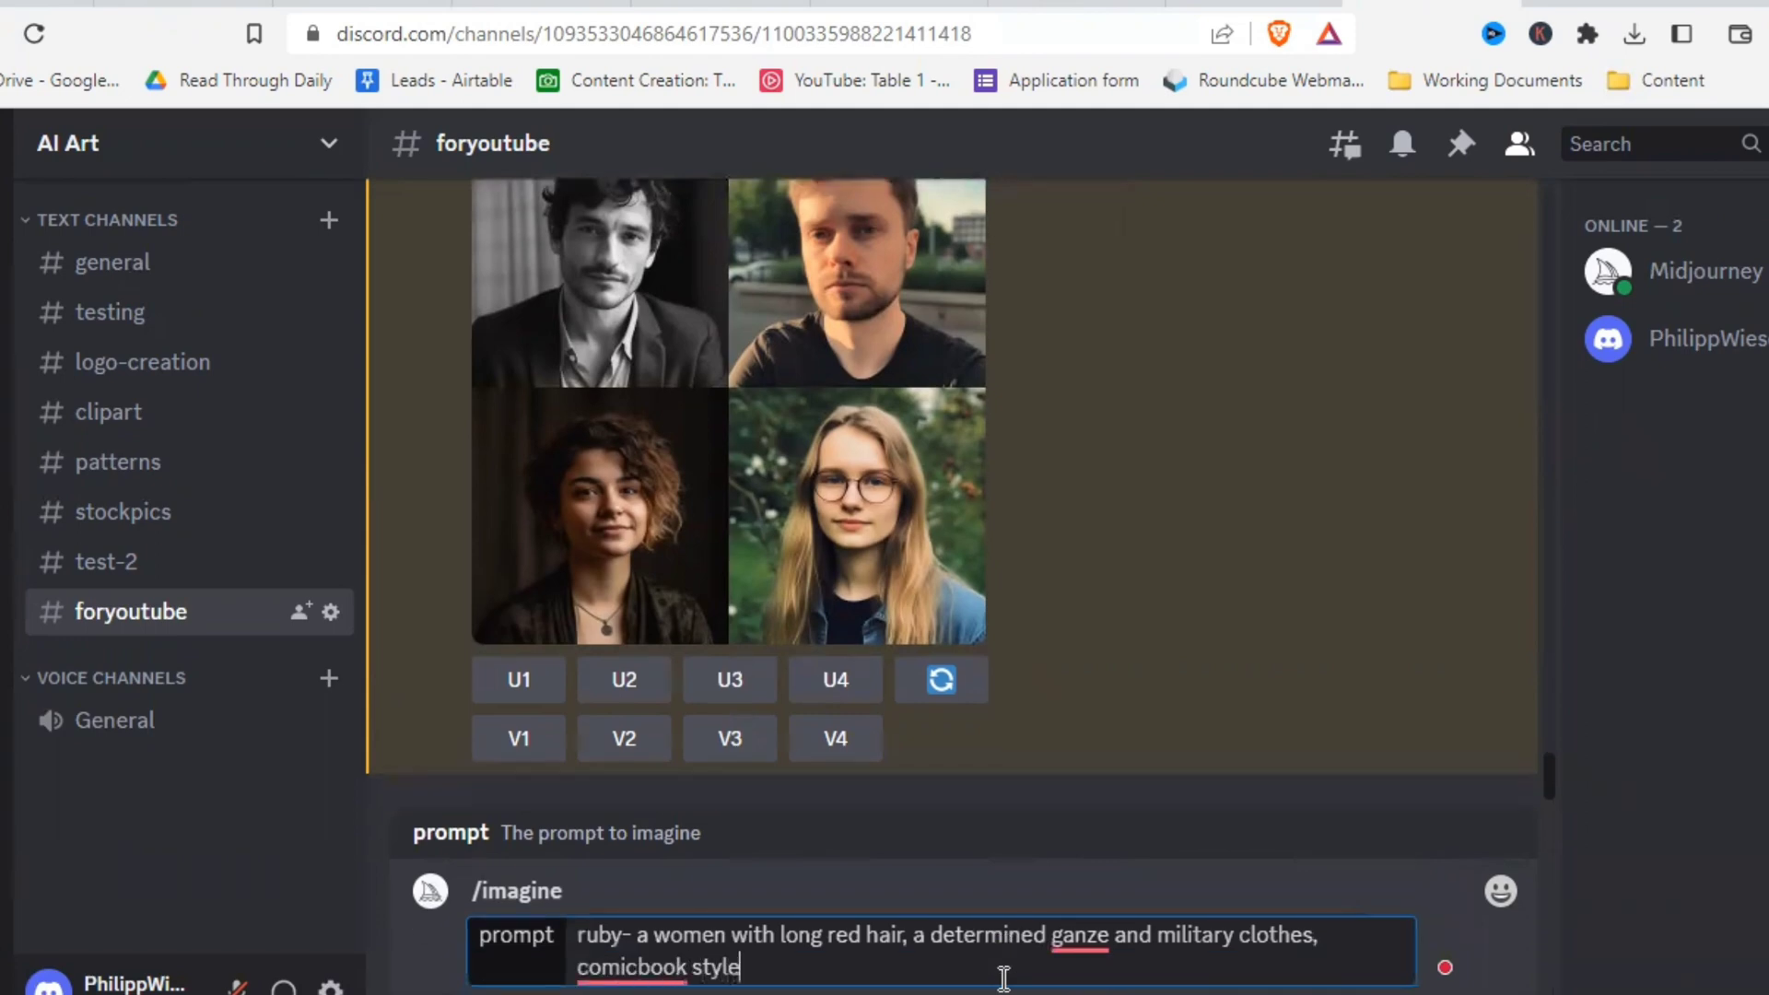
type(" --seed 1234567")
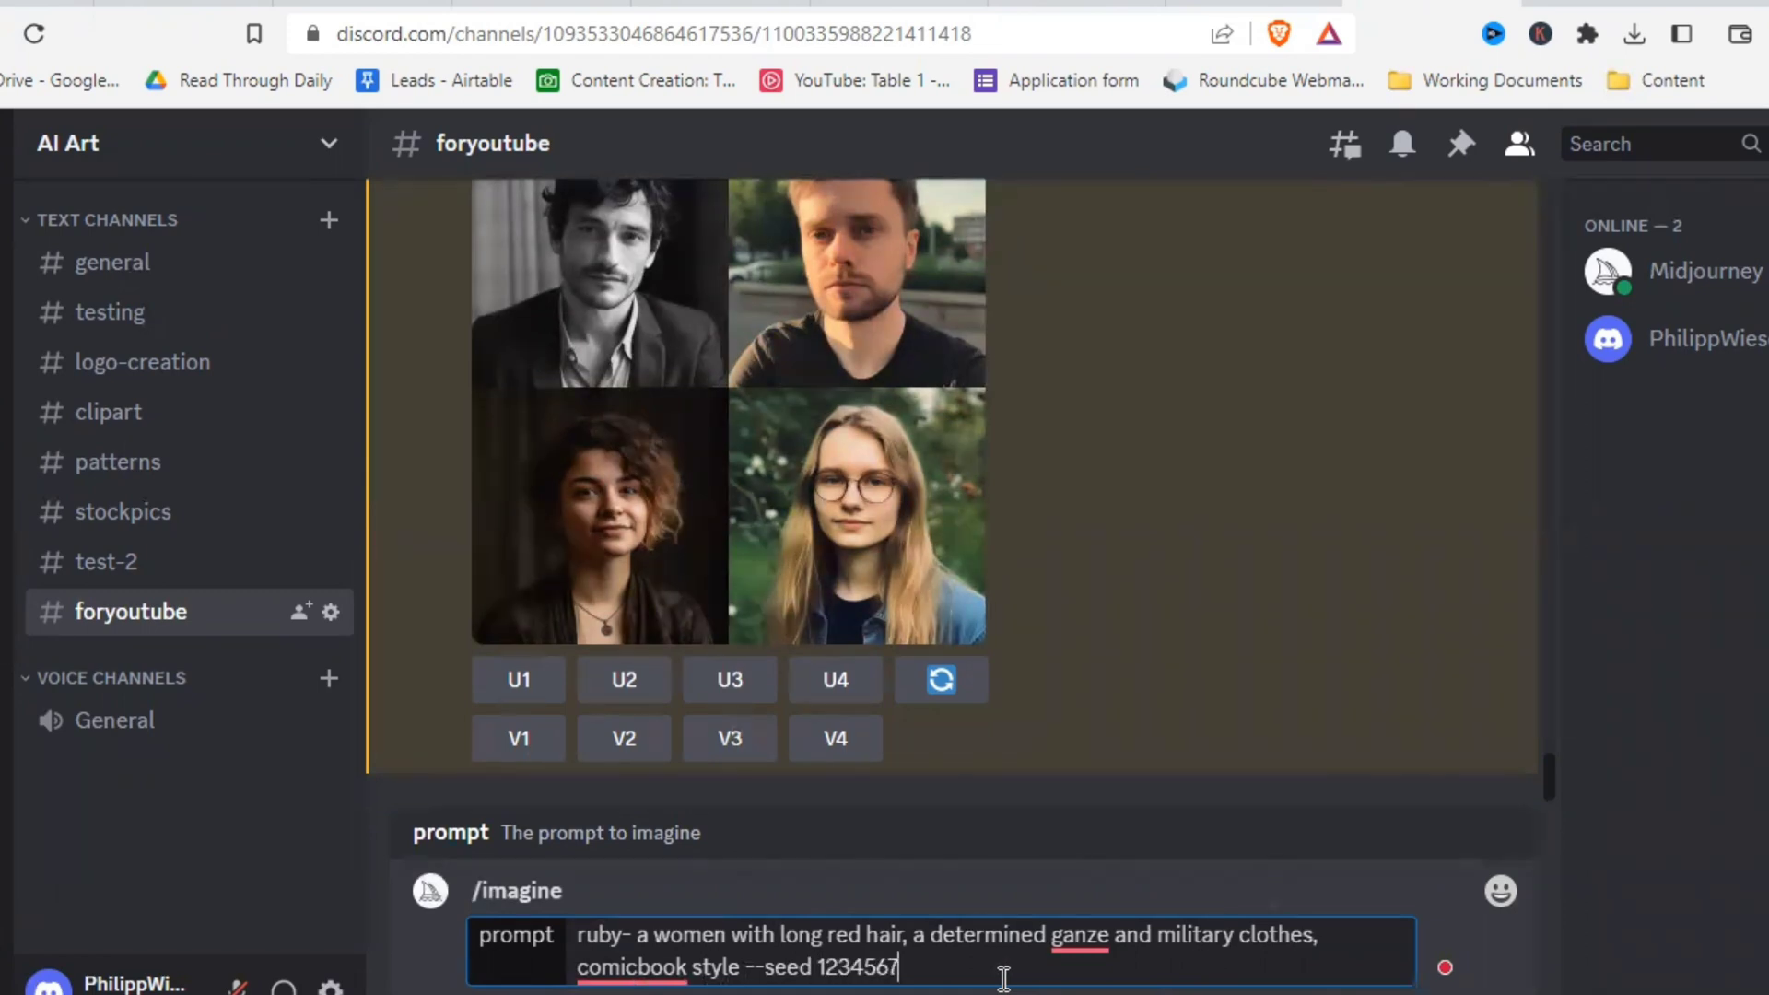
key("Return")
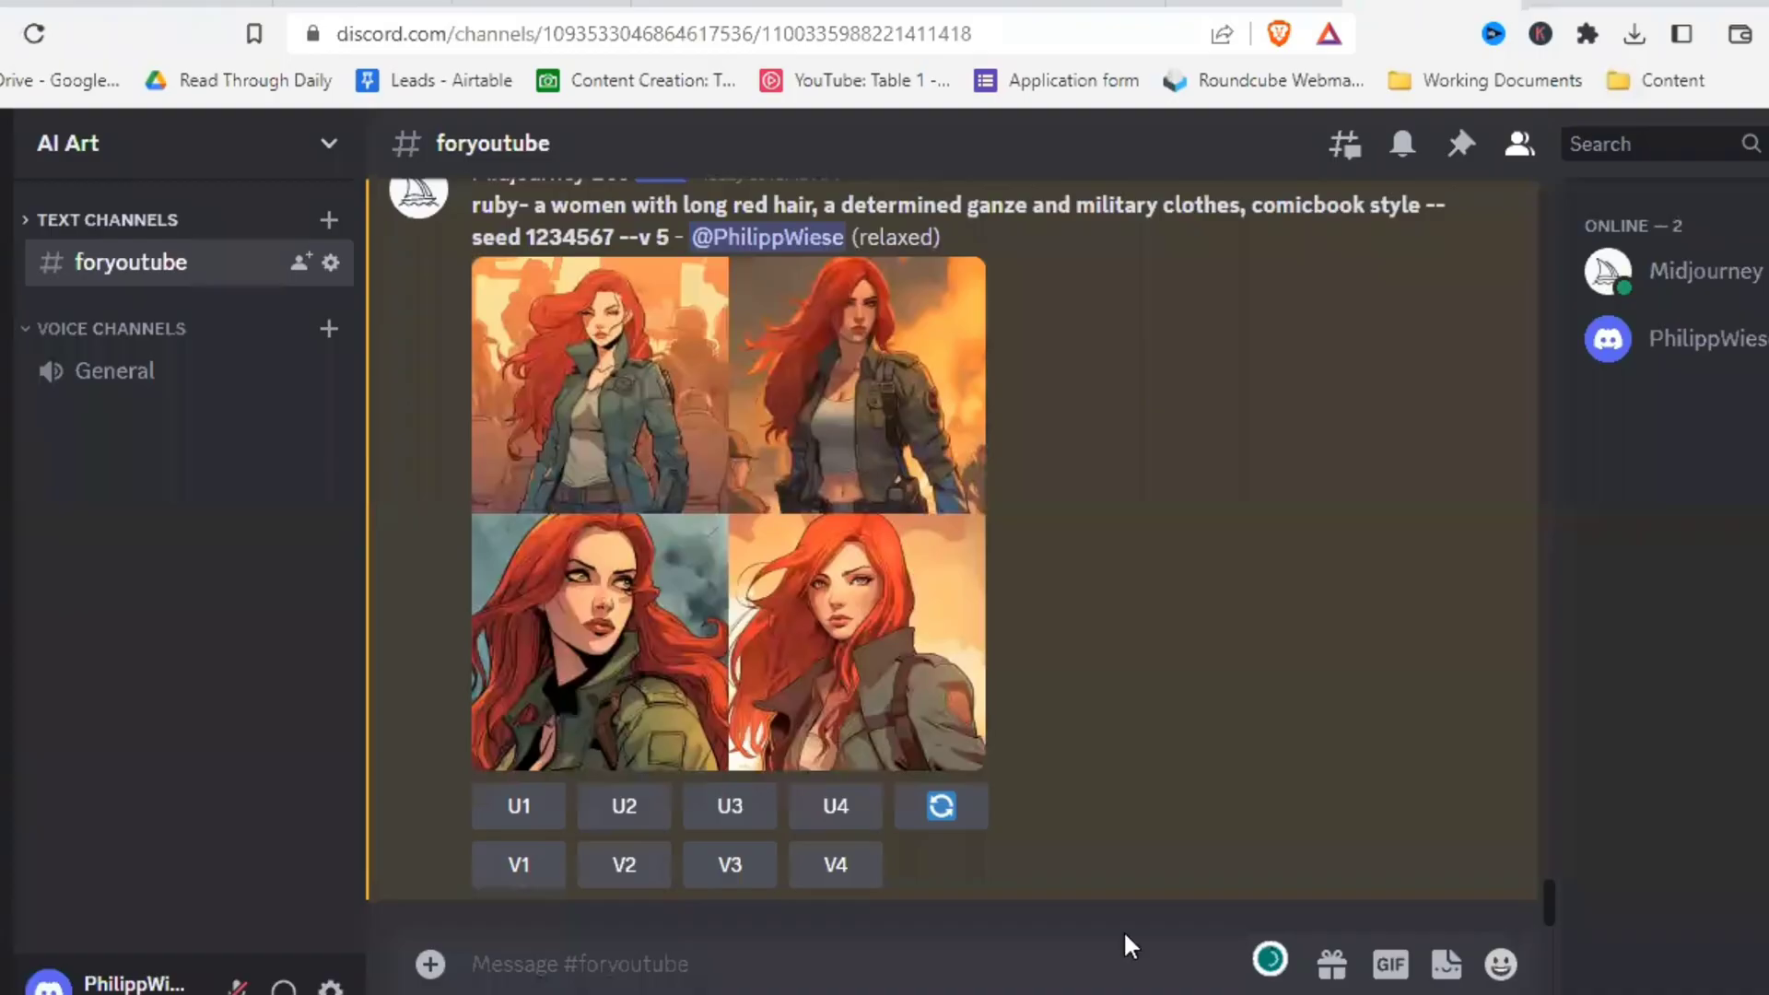
Step: Copy the ruby prompt from the generated result, including its seed 1234567, and submit it unchanged as a new /imagine request
left_click_drag(476, 207, 614, 230)
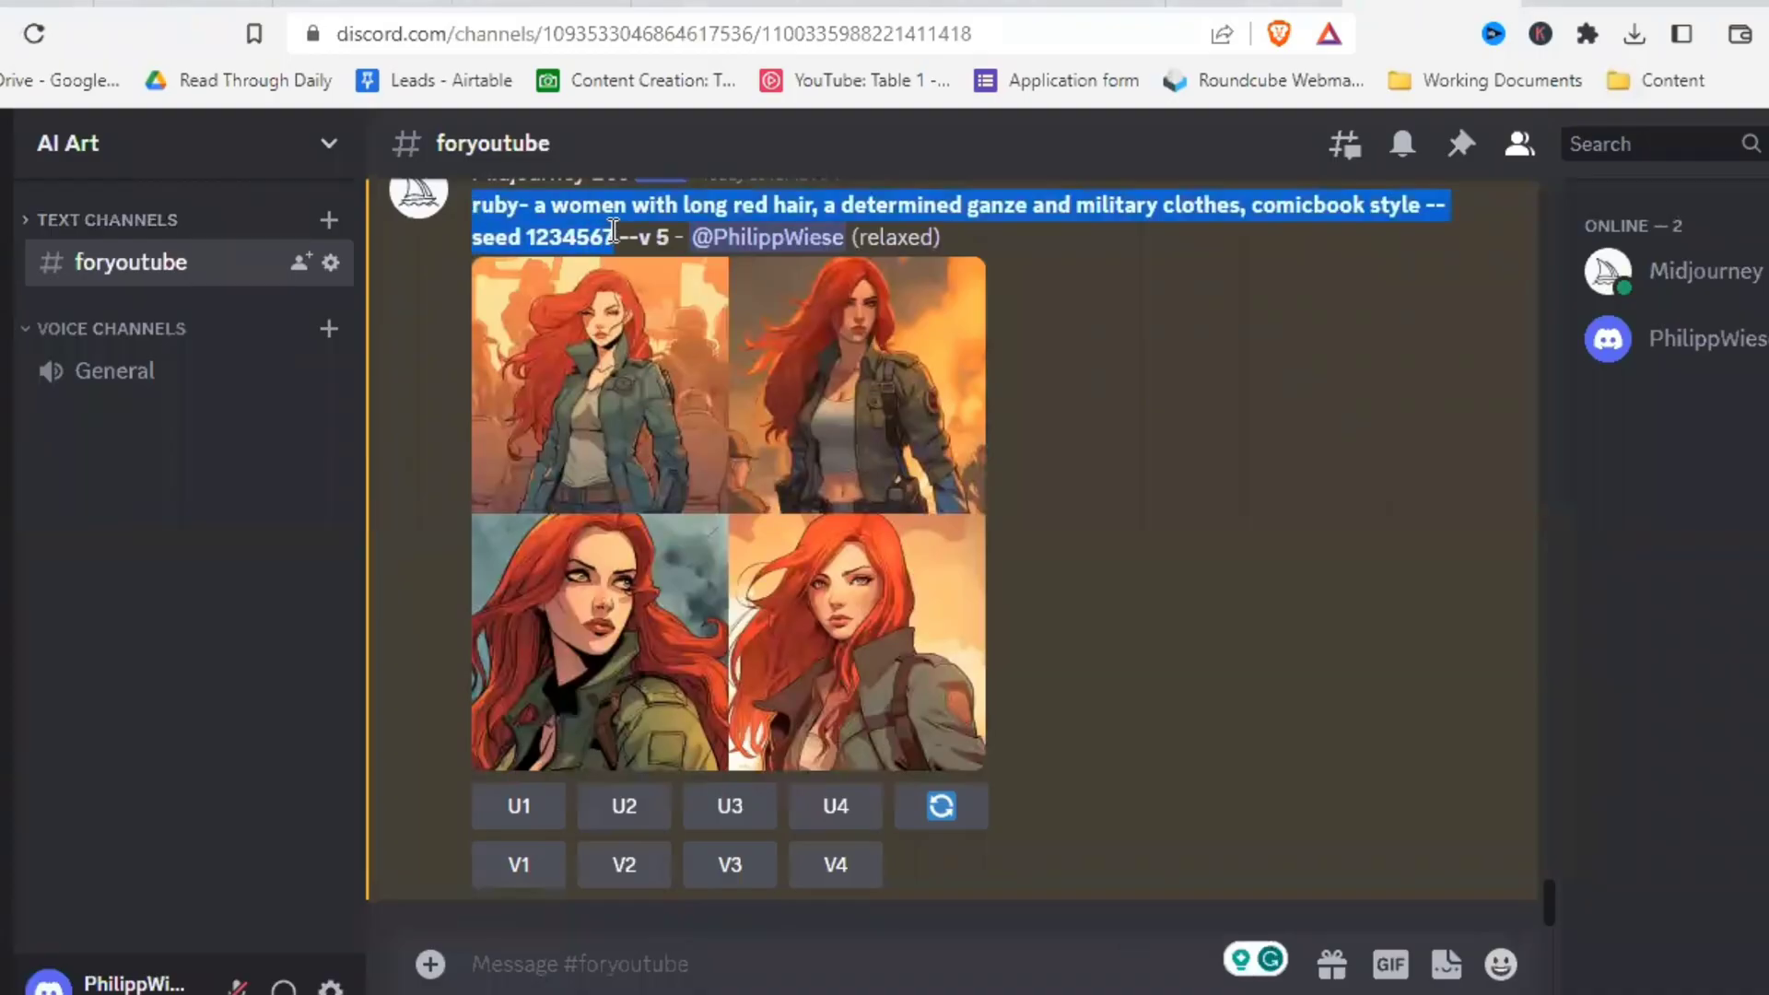
left_click(916, 969)
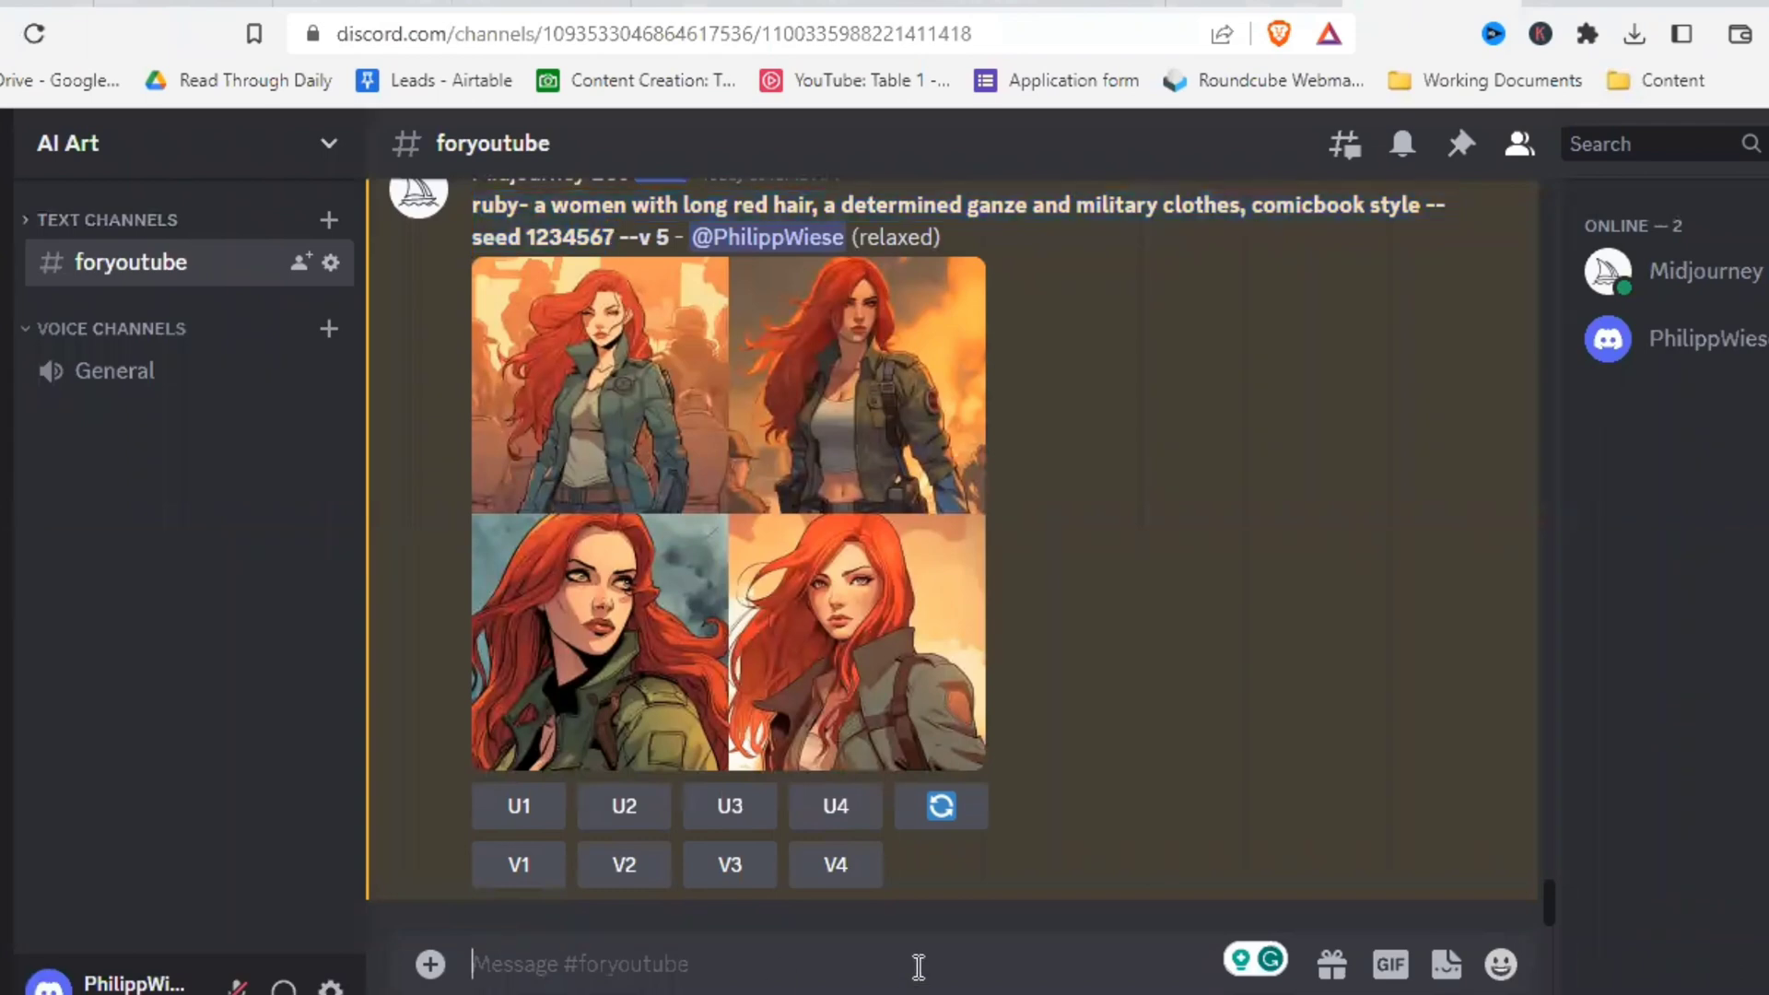
type("/ima")
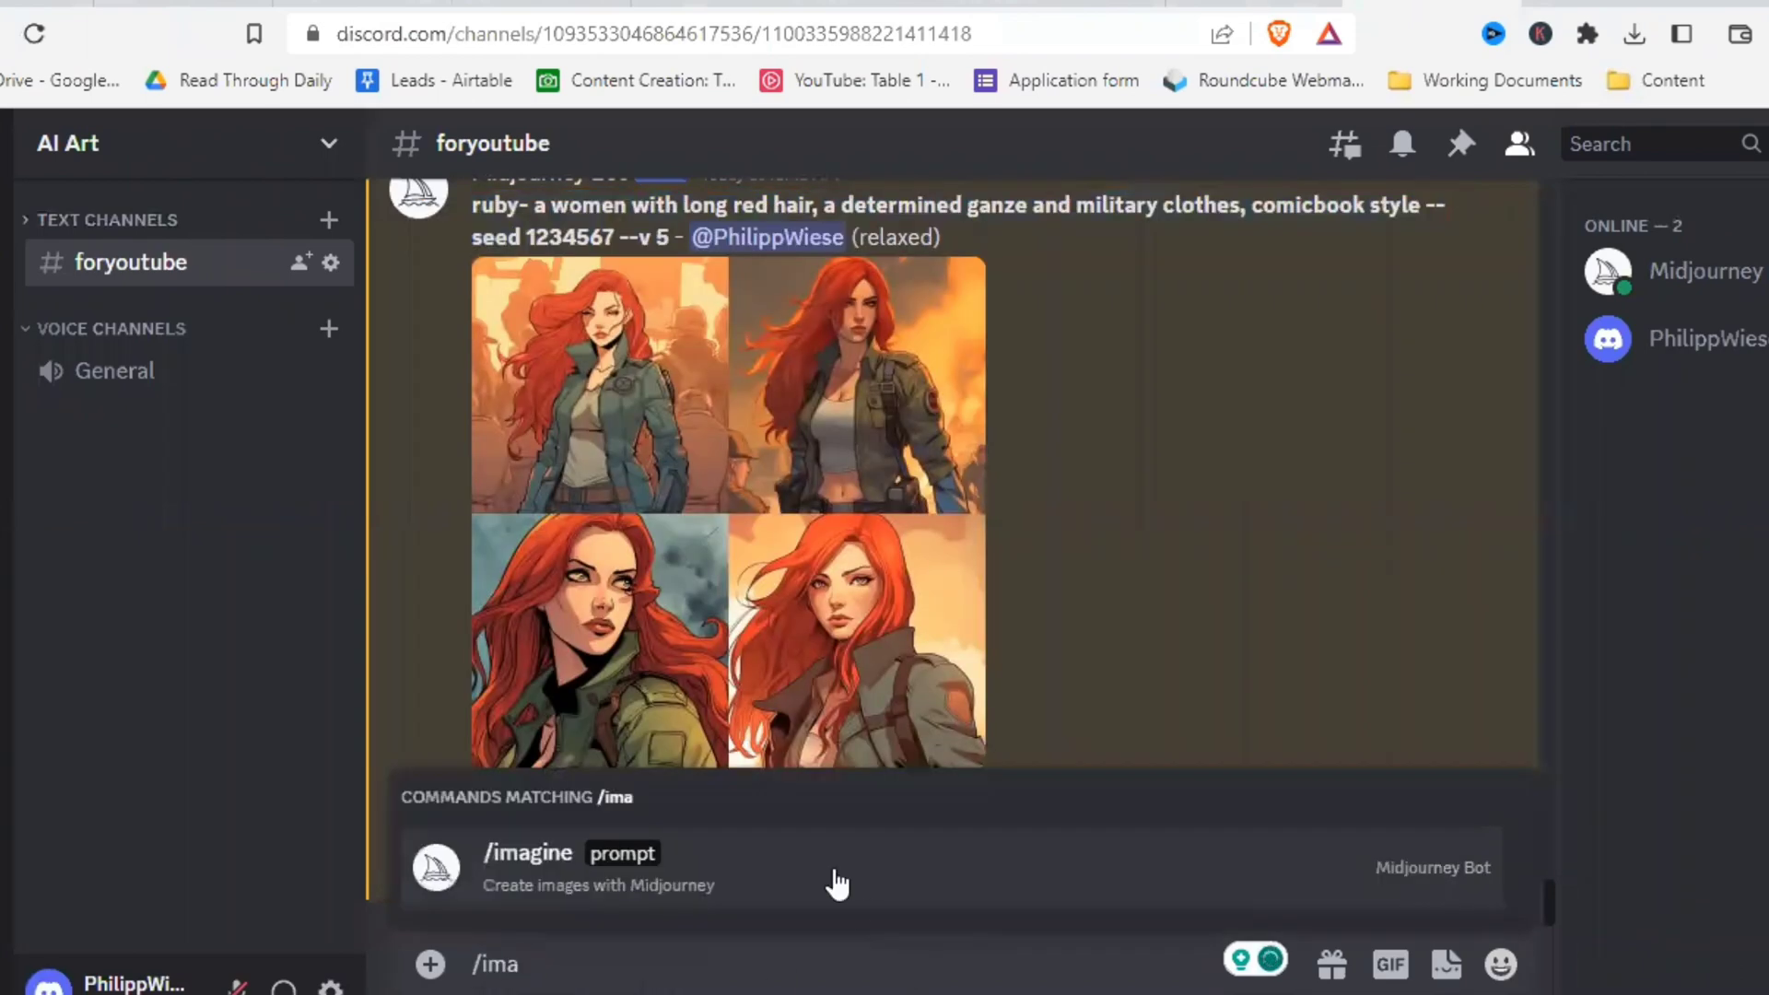
left_click(830, 875)
type("ruby- a women with long red hair, a determined ganze and military clothes, comicbook style --seed 1234567")
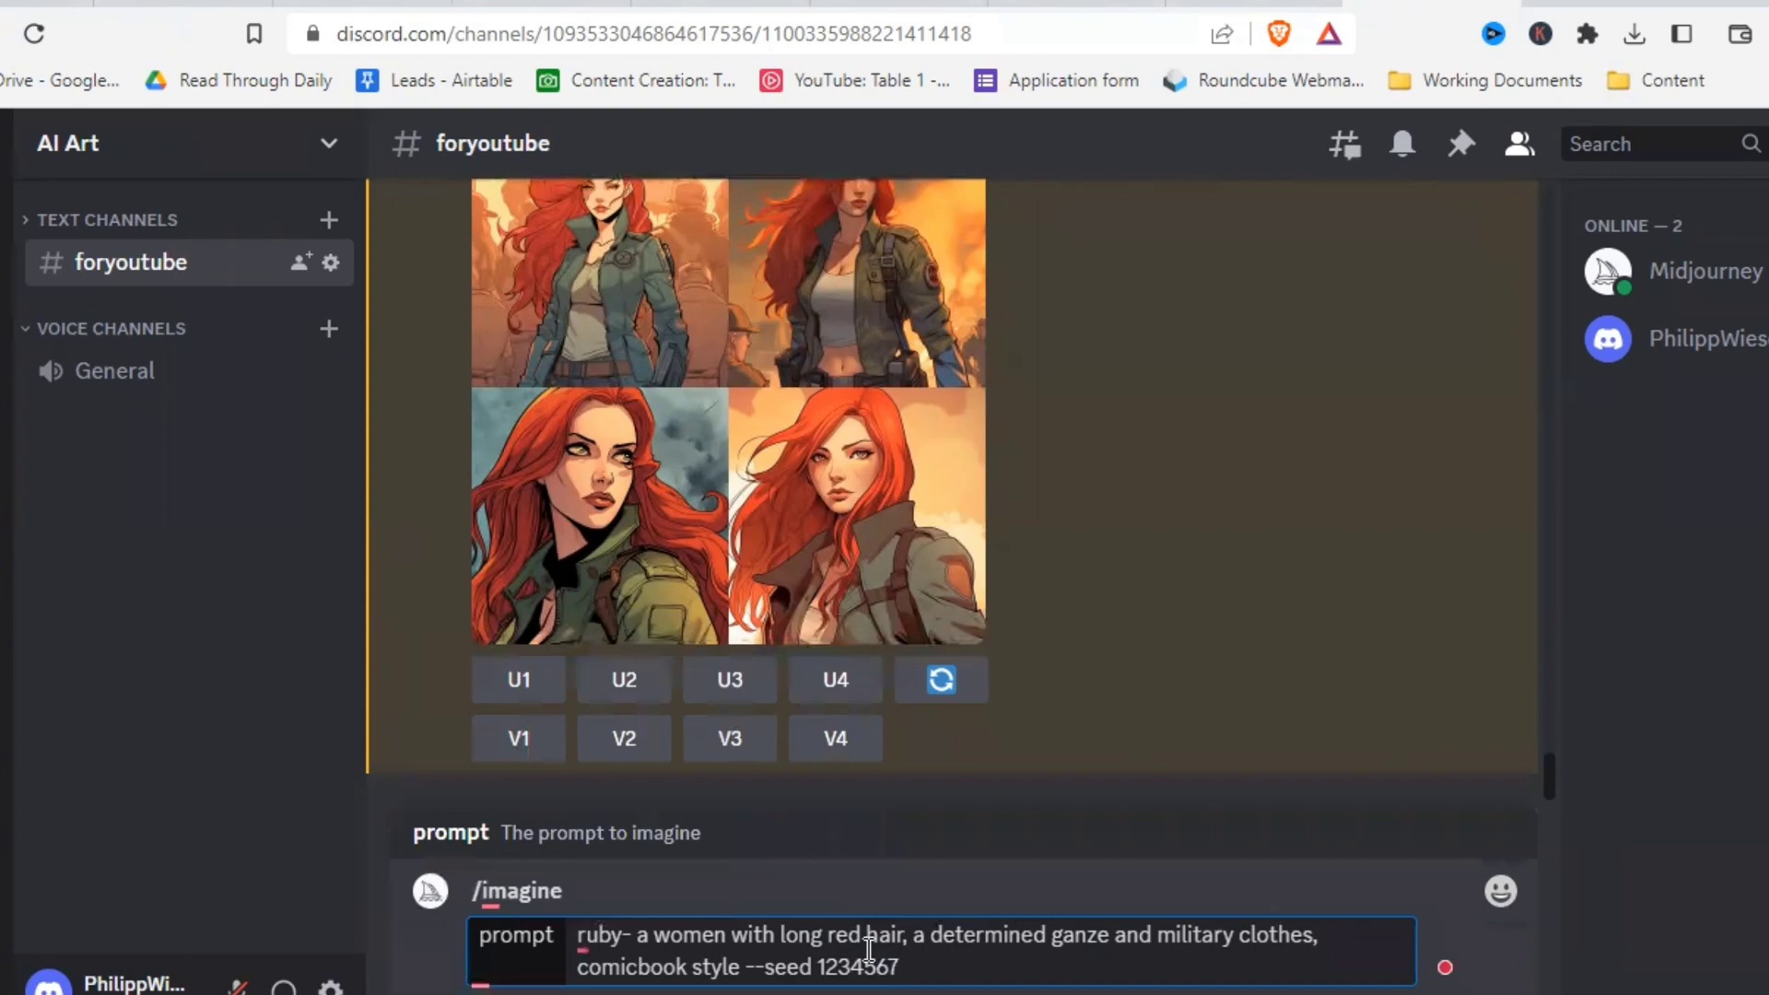
key("Return")
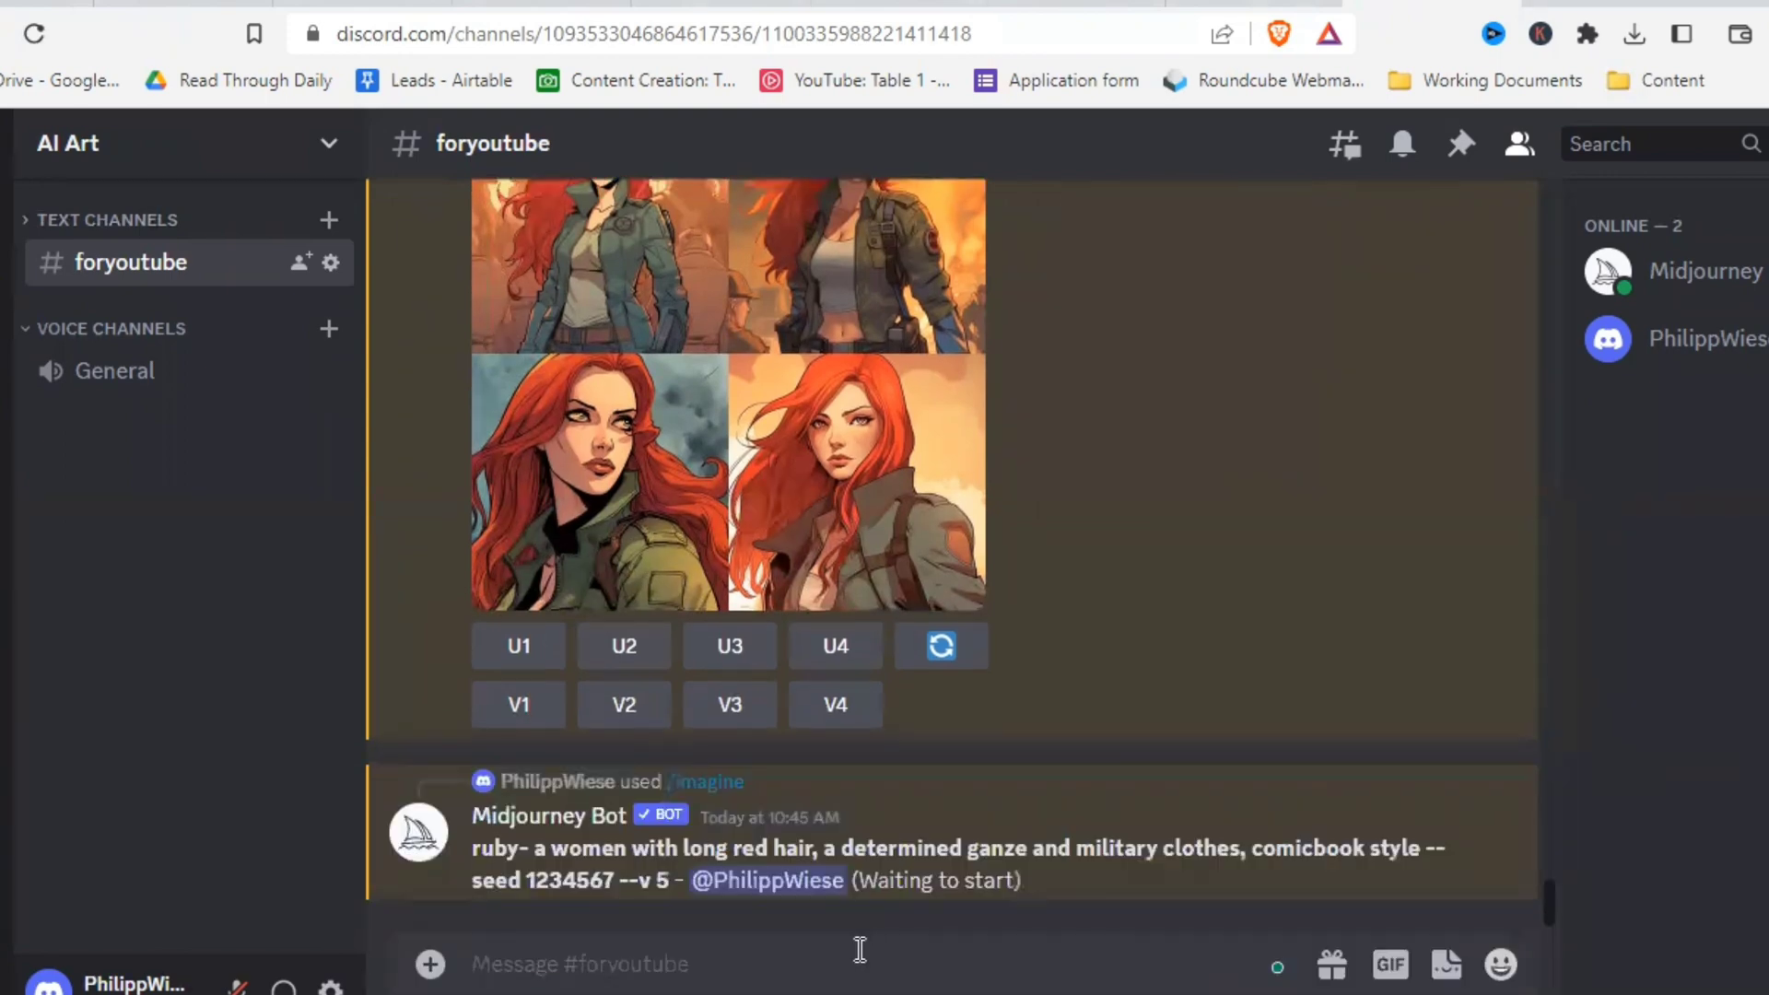
Step: Submit another /imagine request with the copied ruby prompt and seed 1234567, correcting the misspelled word "ganze"
type("/ima")
left_click(734, 880)
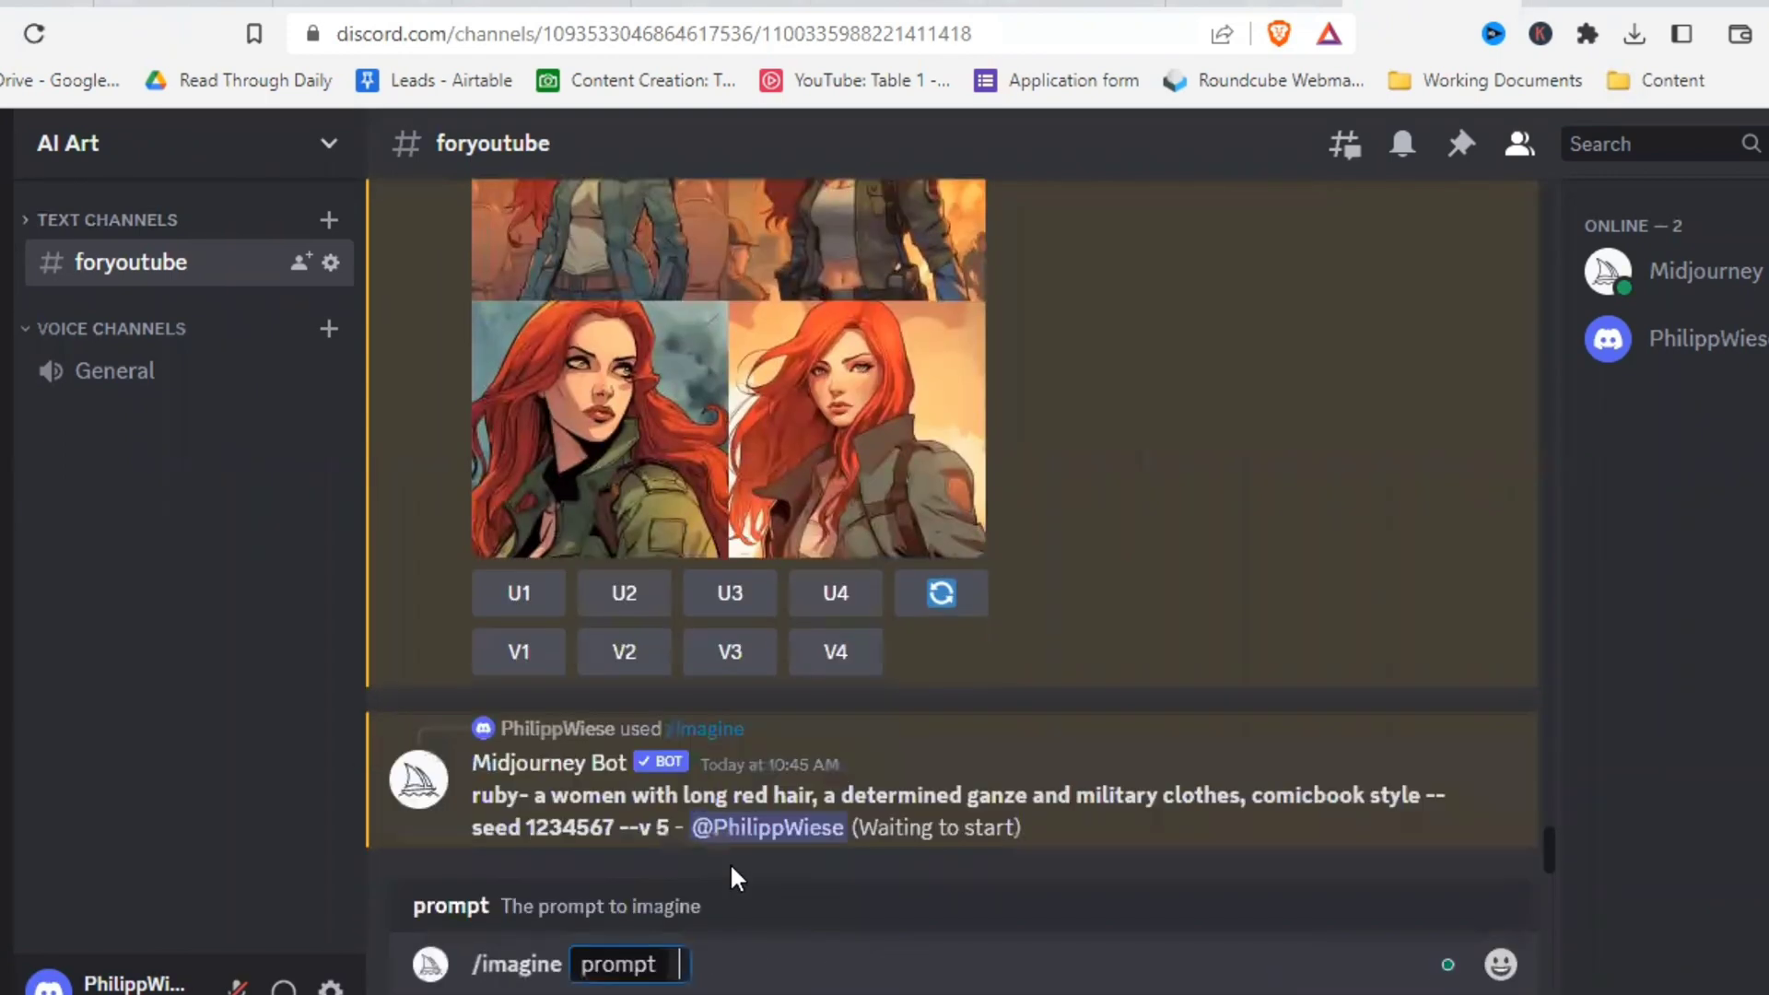
type("ruby- a women with long red hair, a determined ganze and military clothes, comicbook style --seed 1234567")
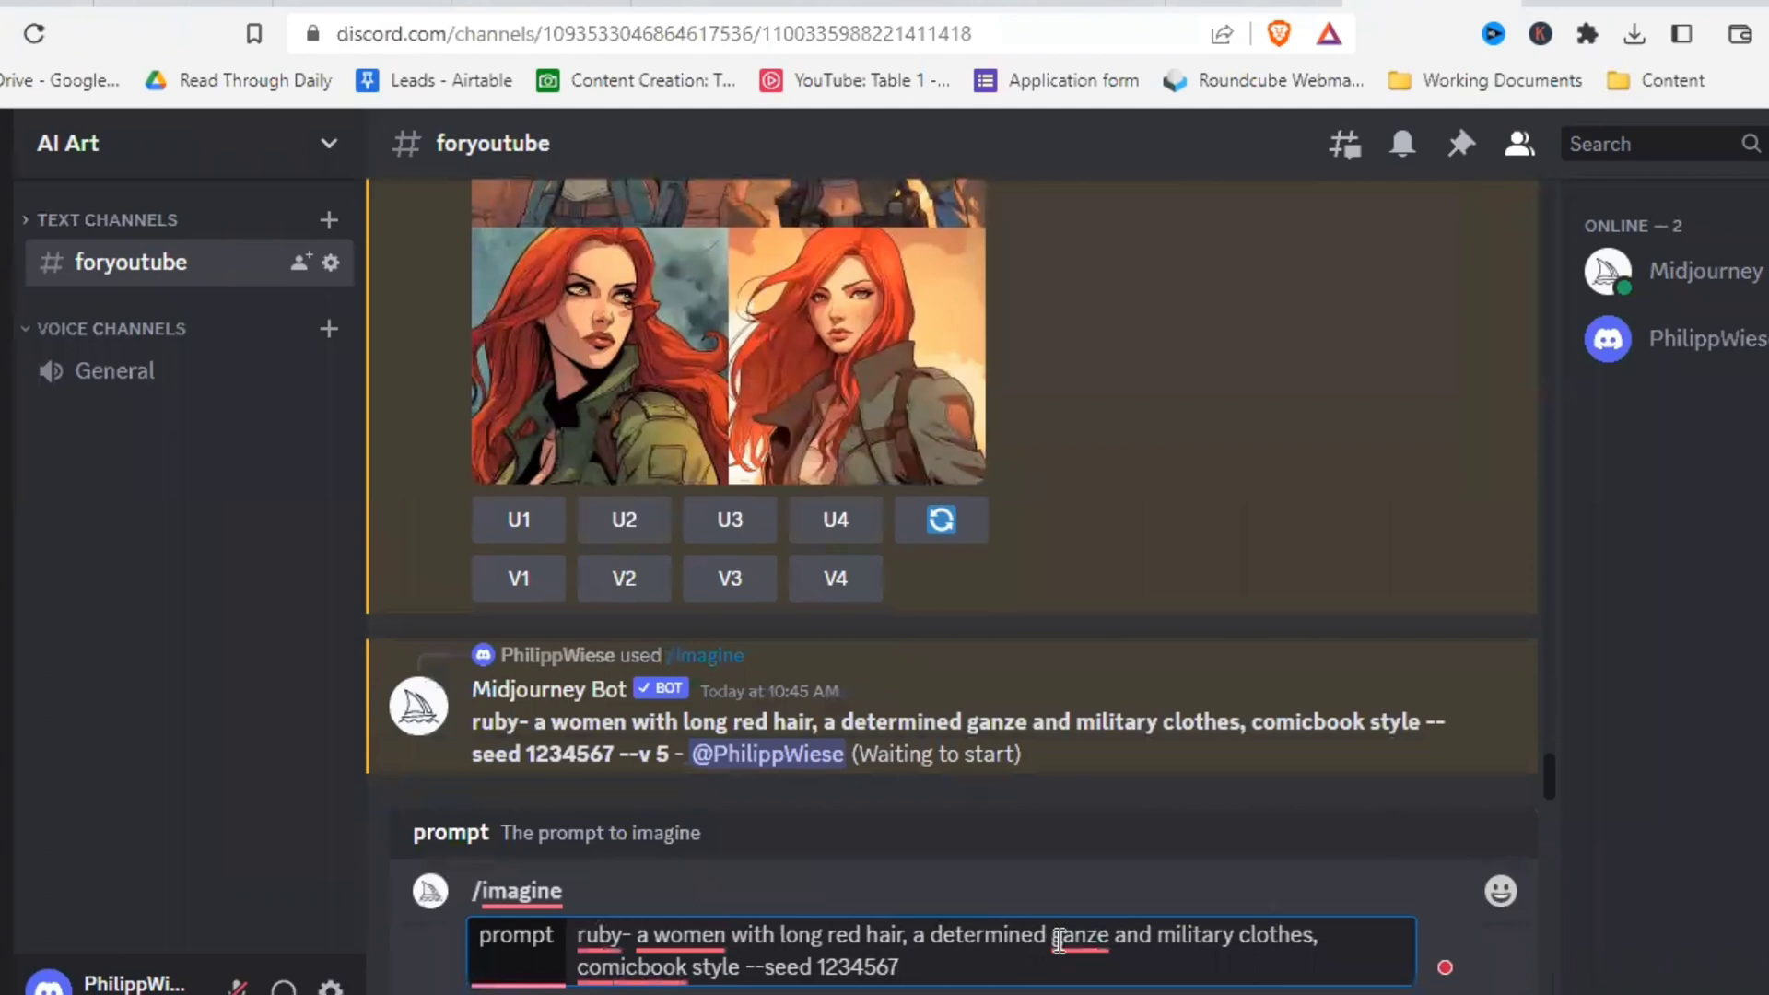
left_click(1084, 938)
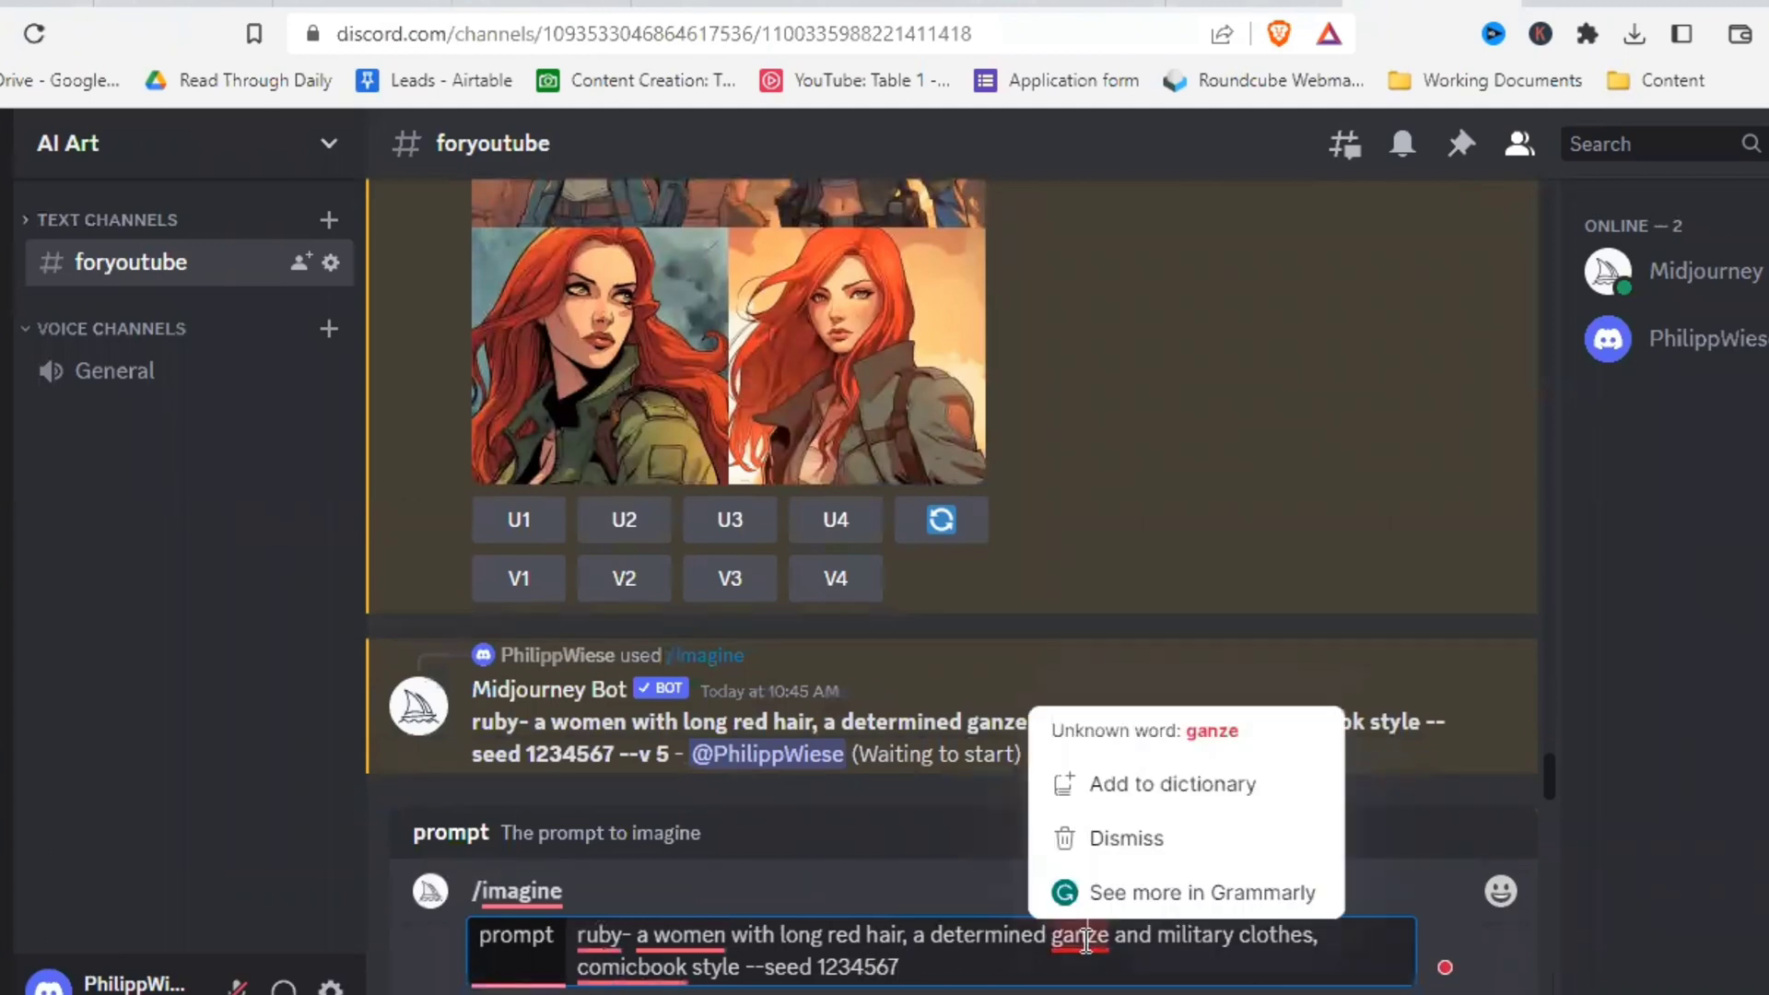
left_click(1086, 939)
key("BackSpace")
key("Return")
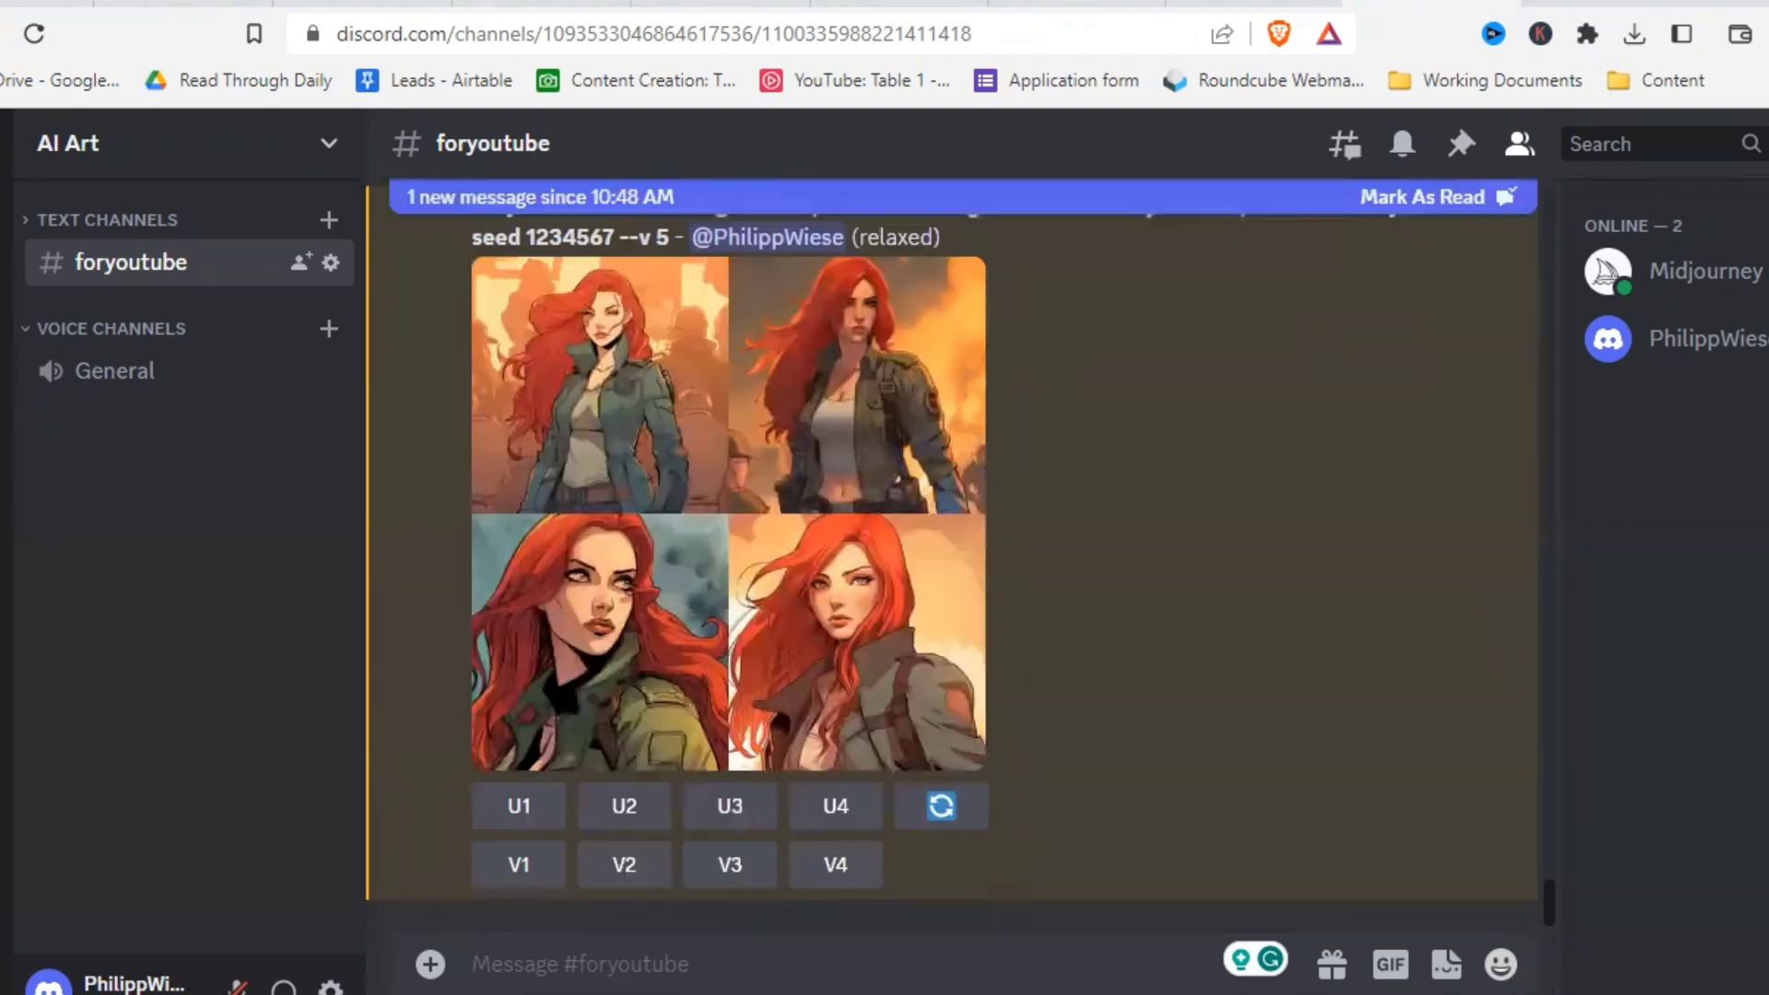
Step: Enlarge and compare the ruby image grids generated with seed 1234567 from the "ganze" and "gaze" versions of the prompt
left_click(860, 833)
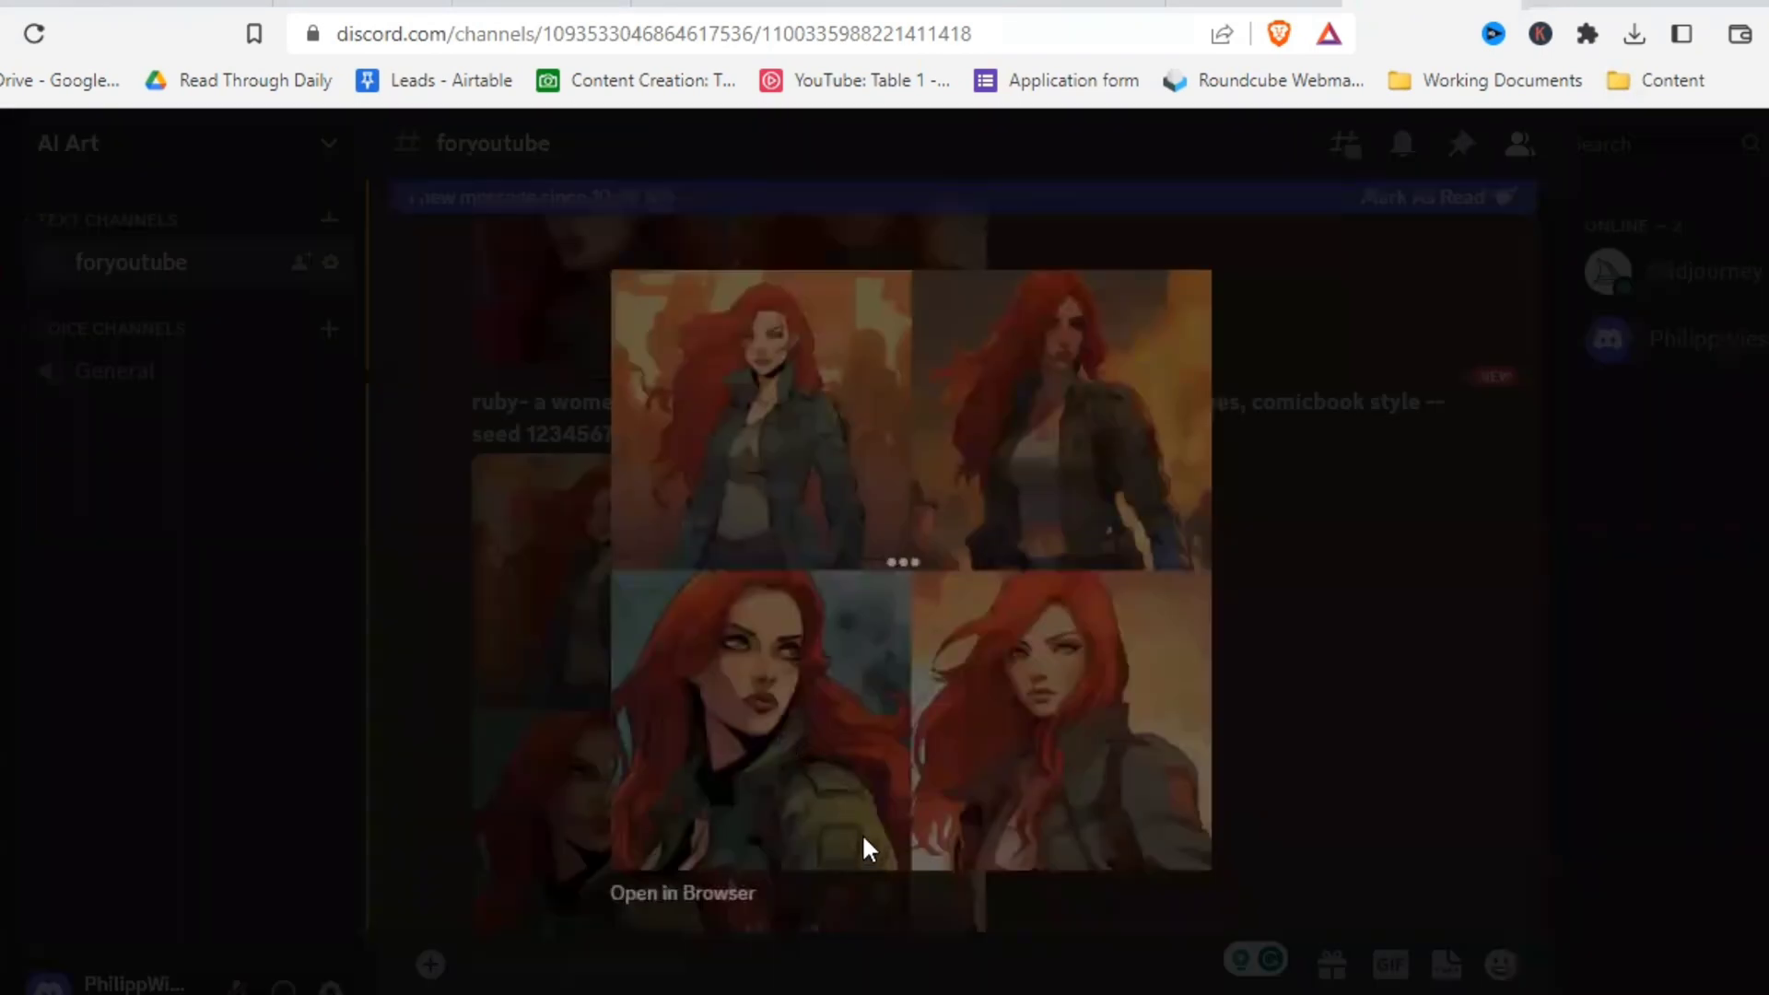
left_click(1367, 679)
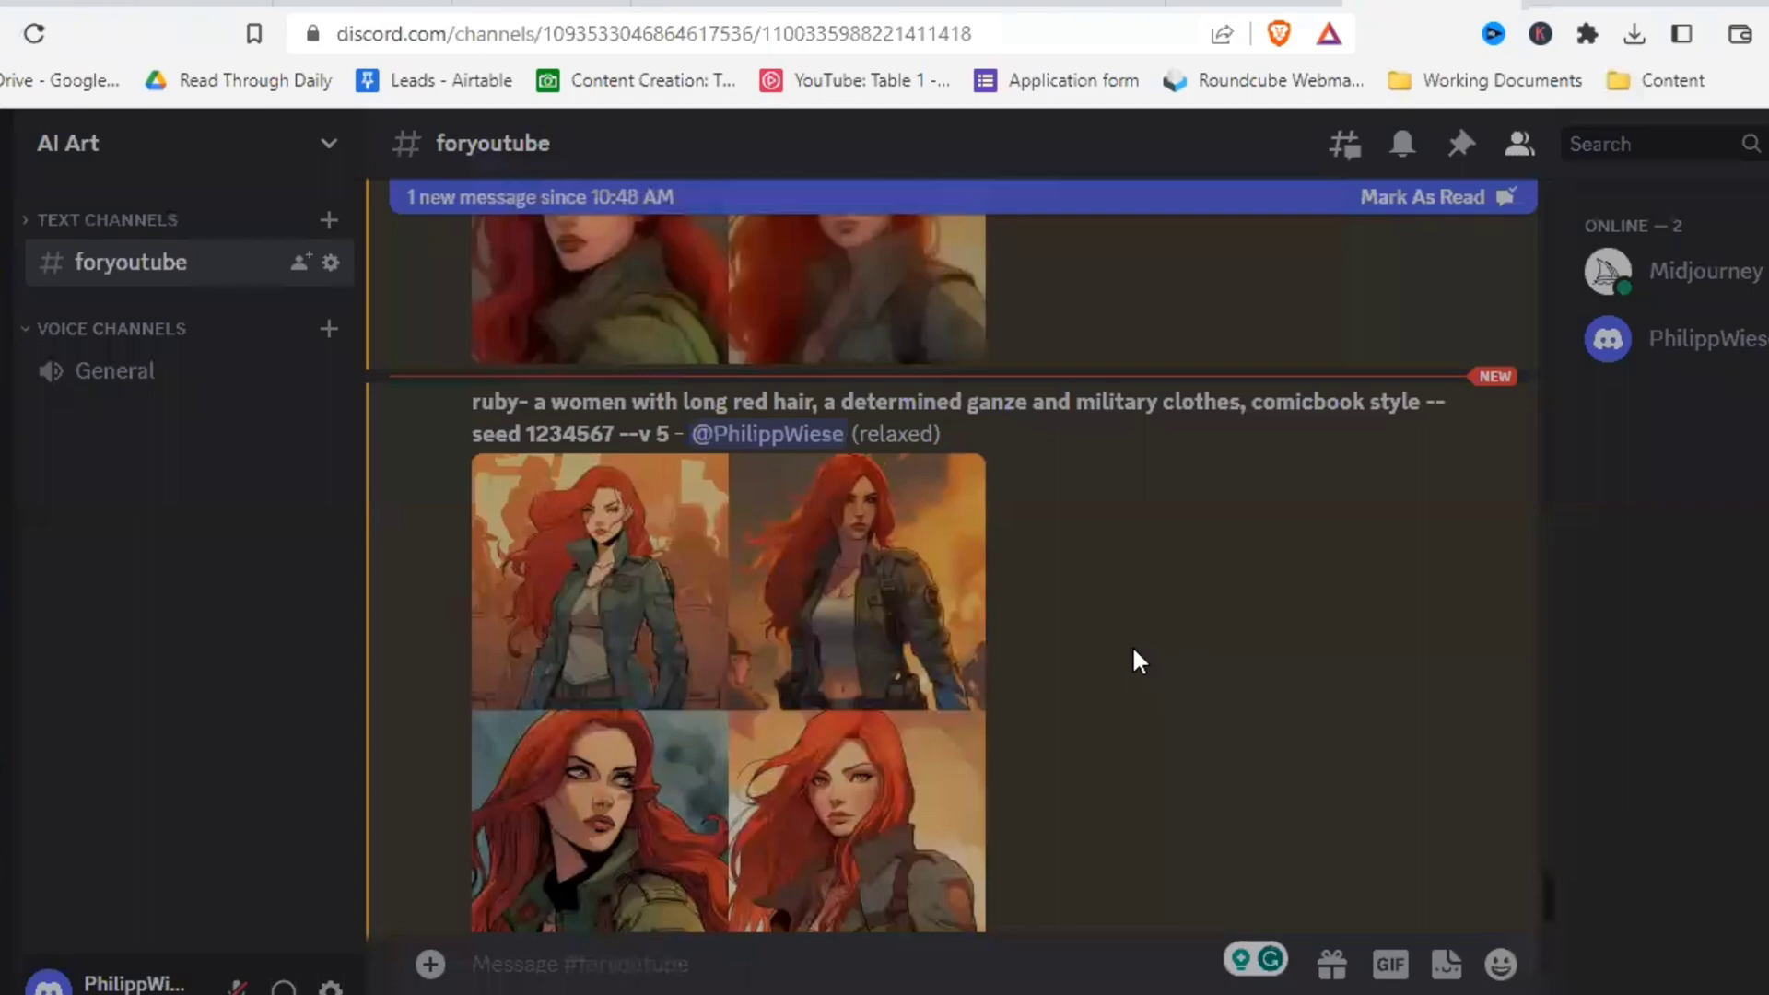
scroll(1105, 642, "down", 5)
scroll(958, 590, "up", 4)
left_click(799, 545)
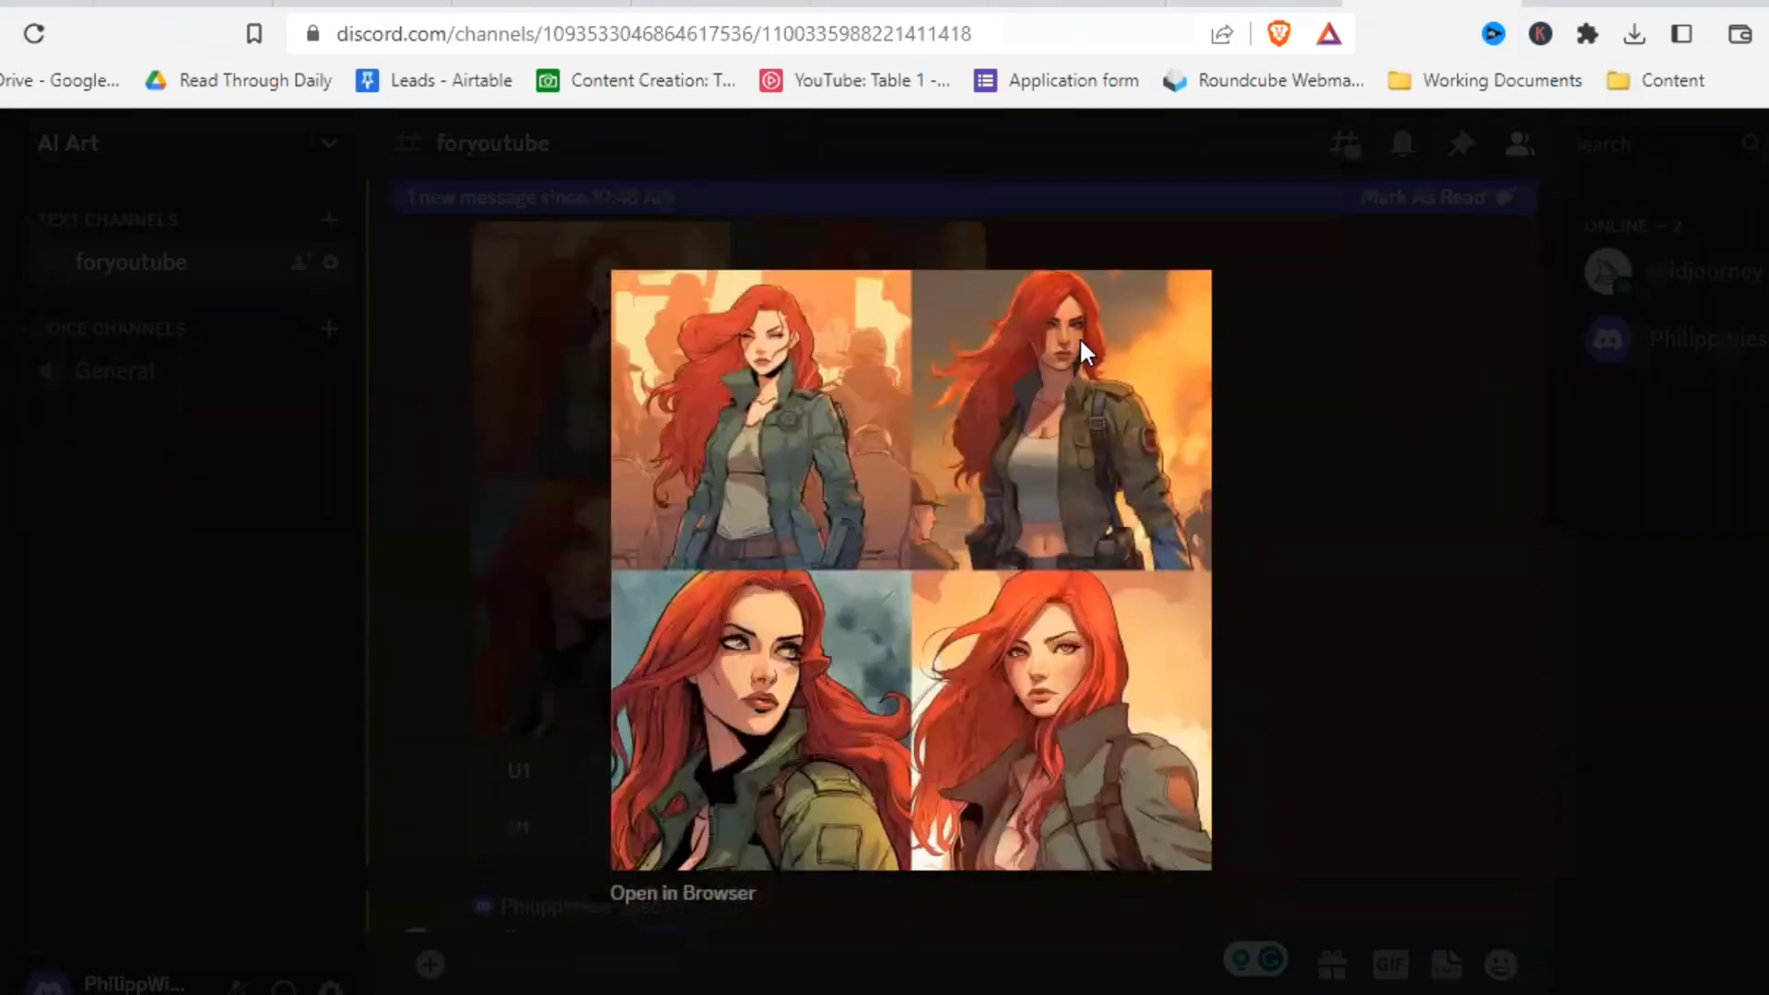
left_click(1373, 517)
scroll(829, 516, "up", 1)
scroll(594, 475, "up", 2)
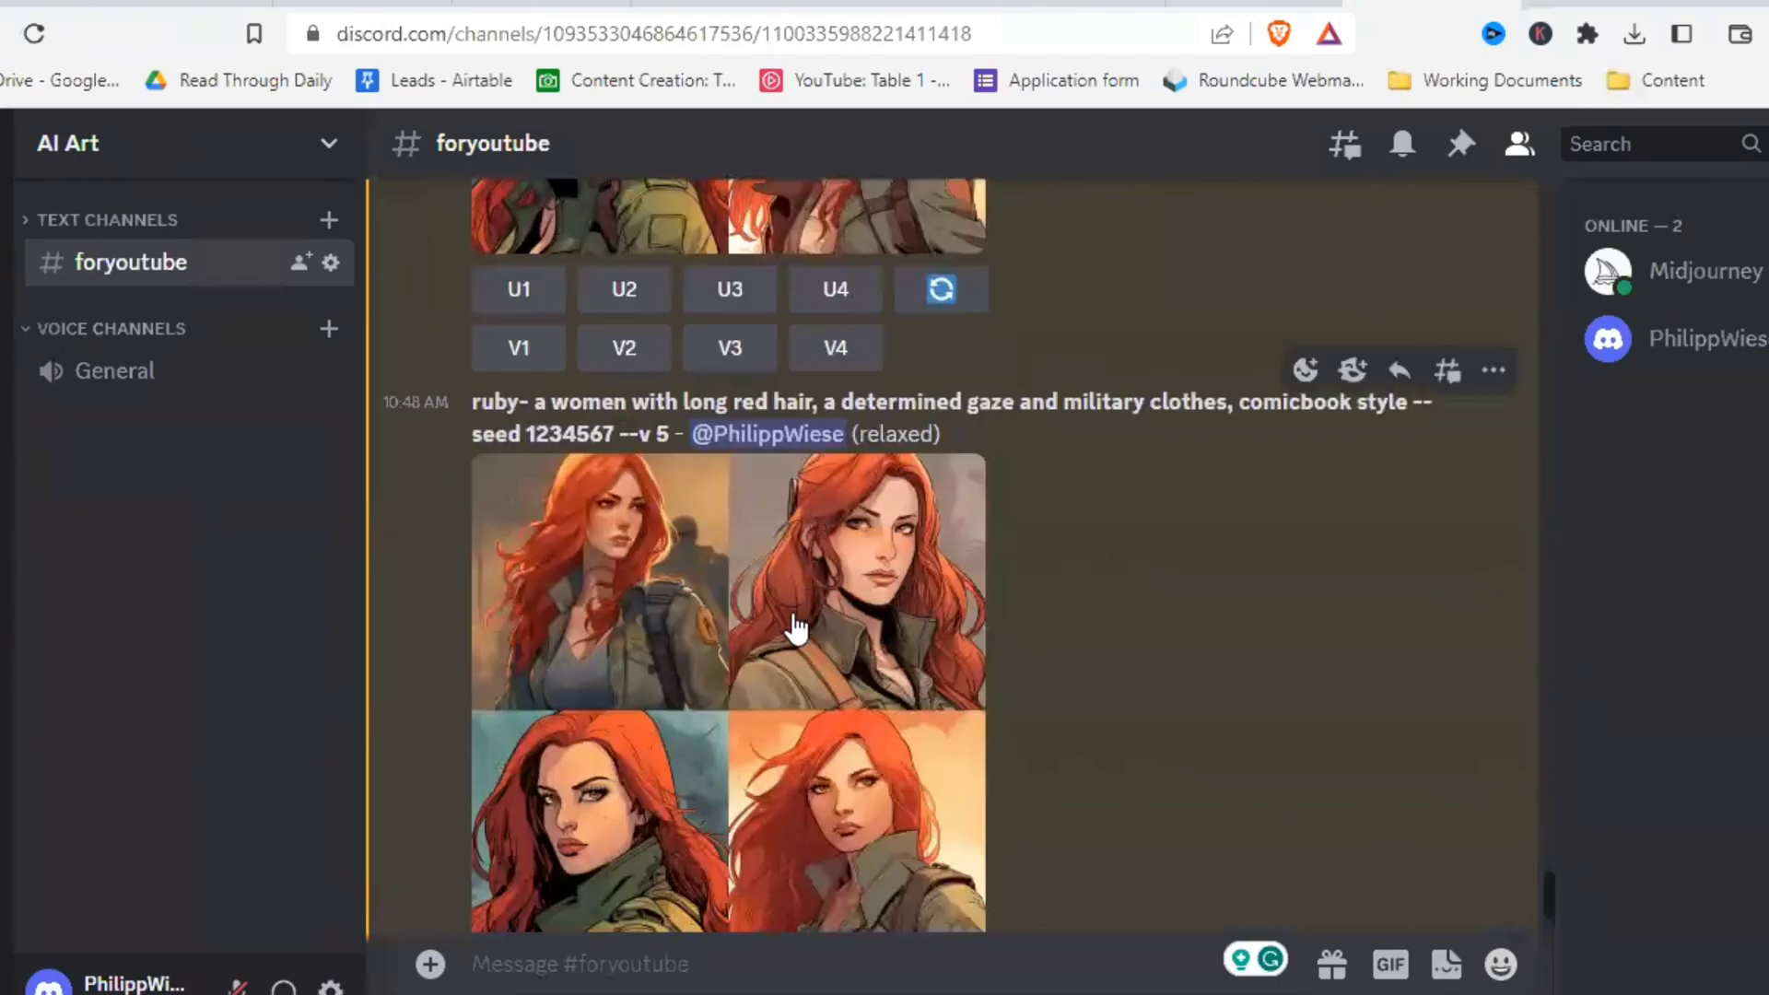
left_click(790, 624)
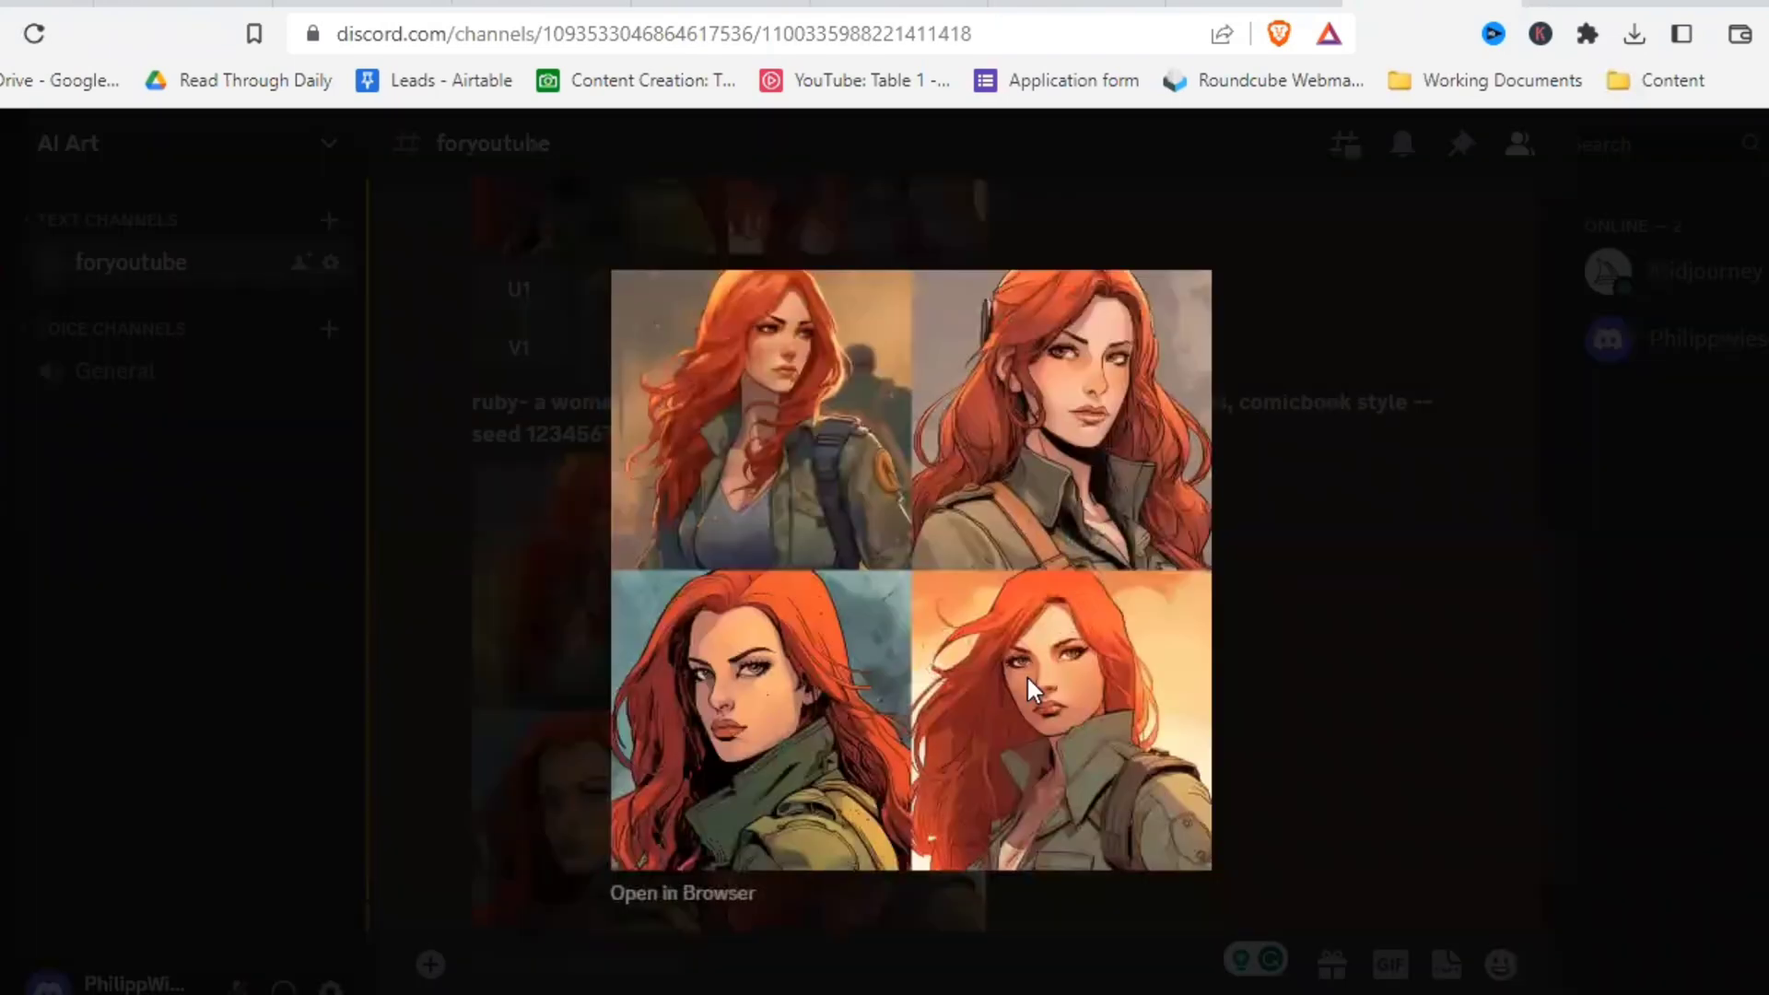
left_click(1302, 675)
scroll(922, 626, "down", 2)
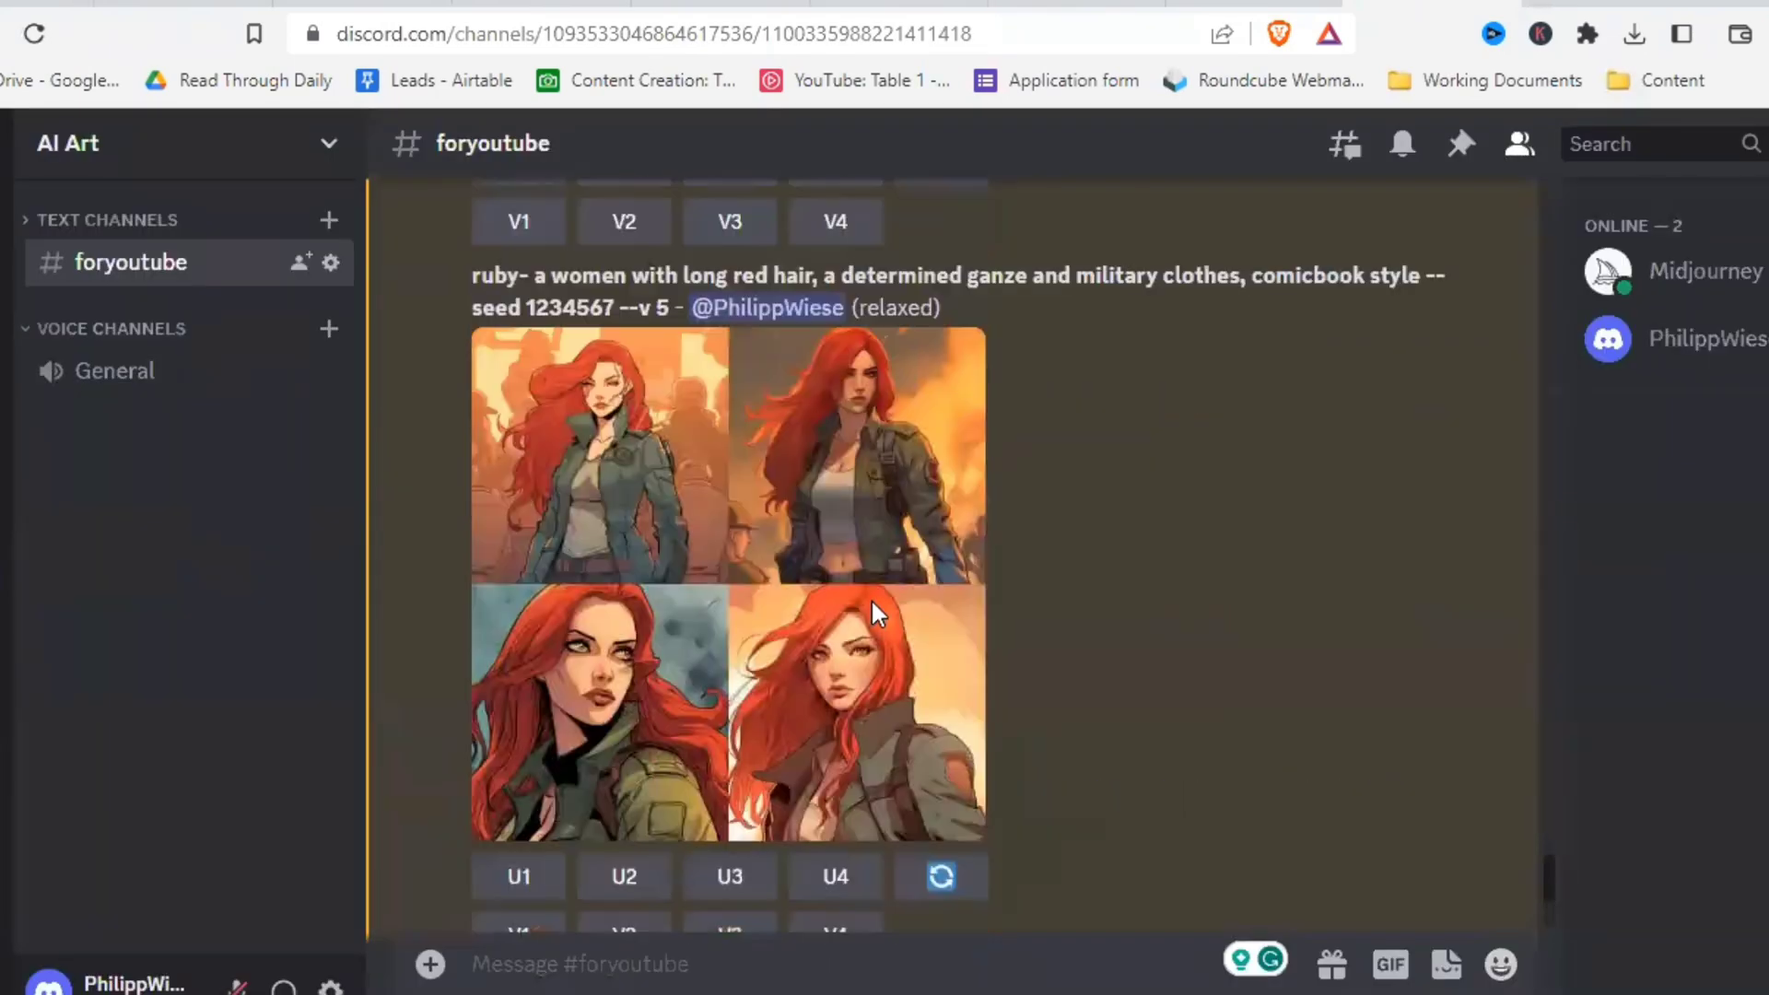
left_click(871, 600)
left_click(1268, 631)
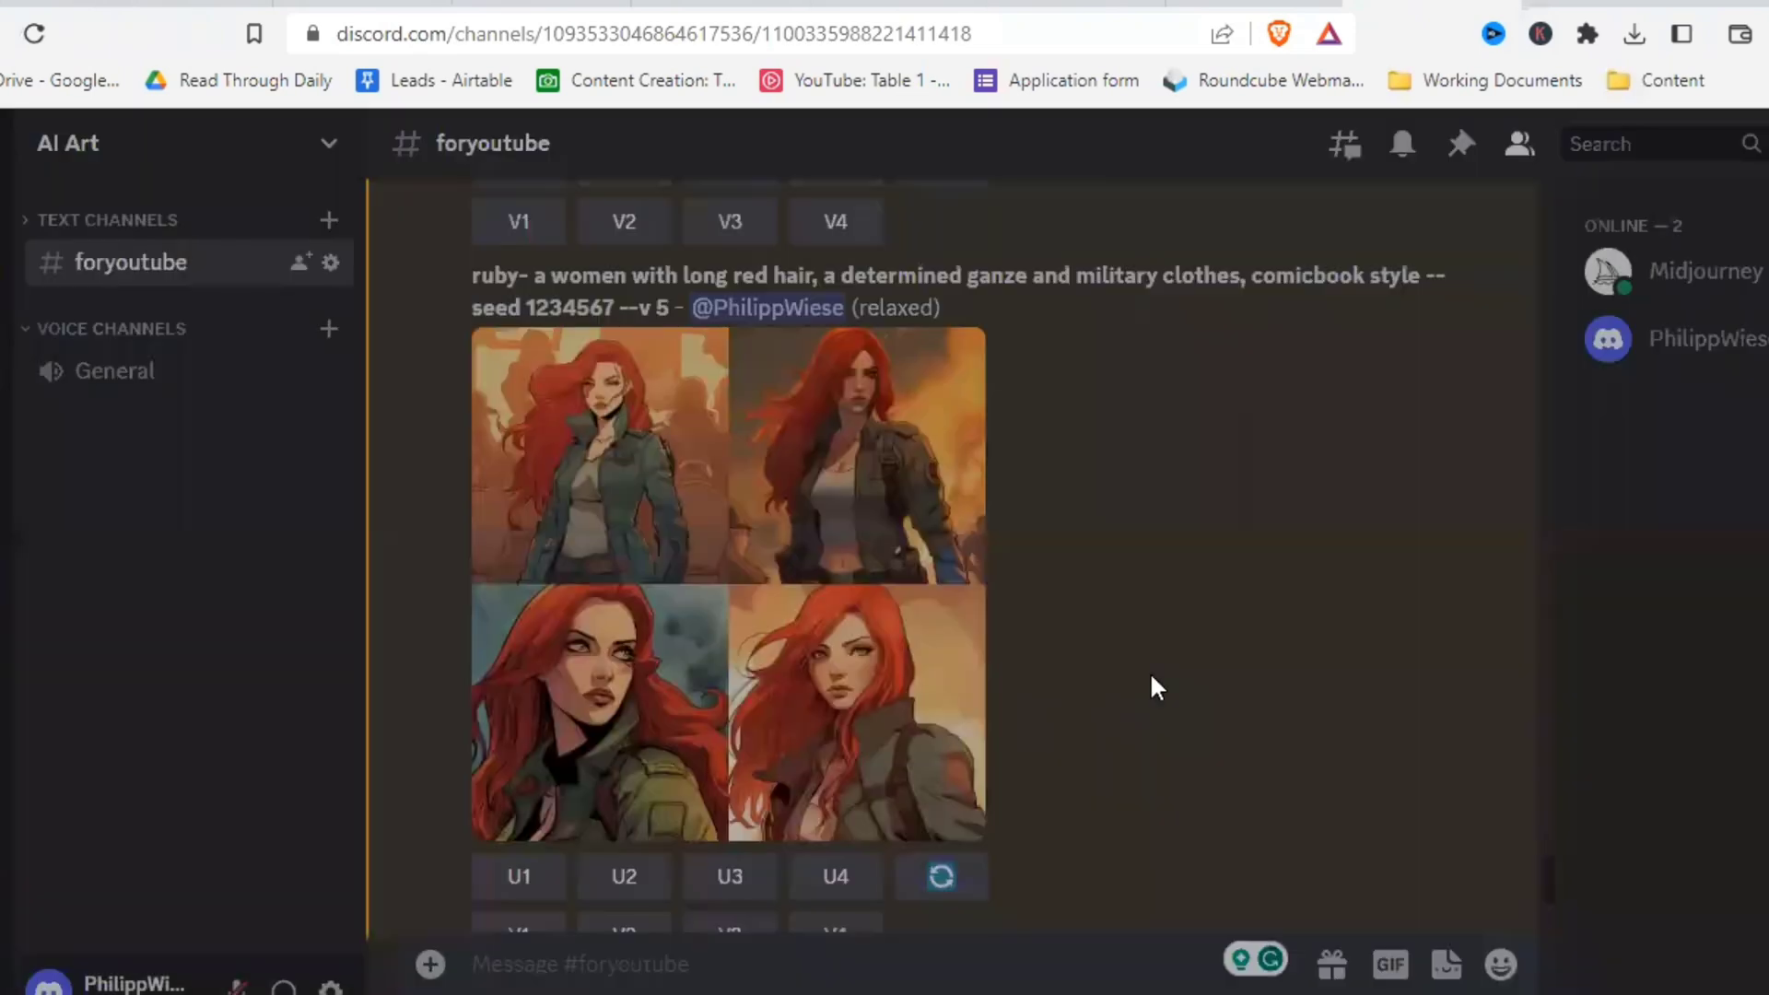
scroll(991, 659, "down", 1)
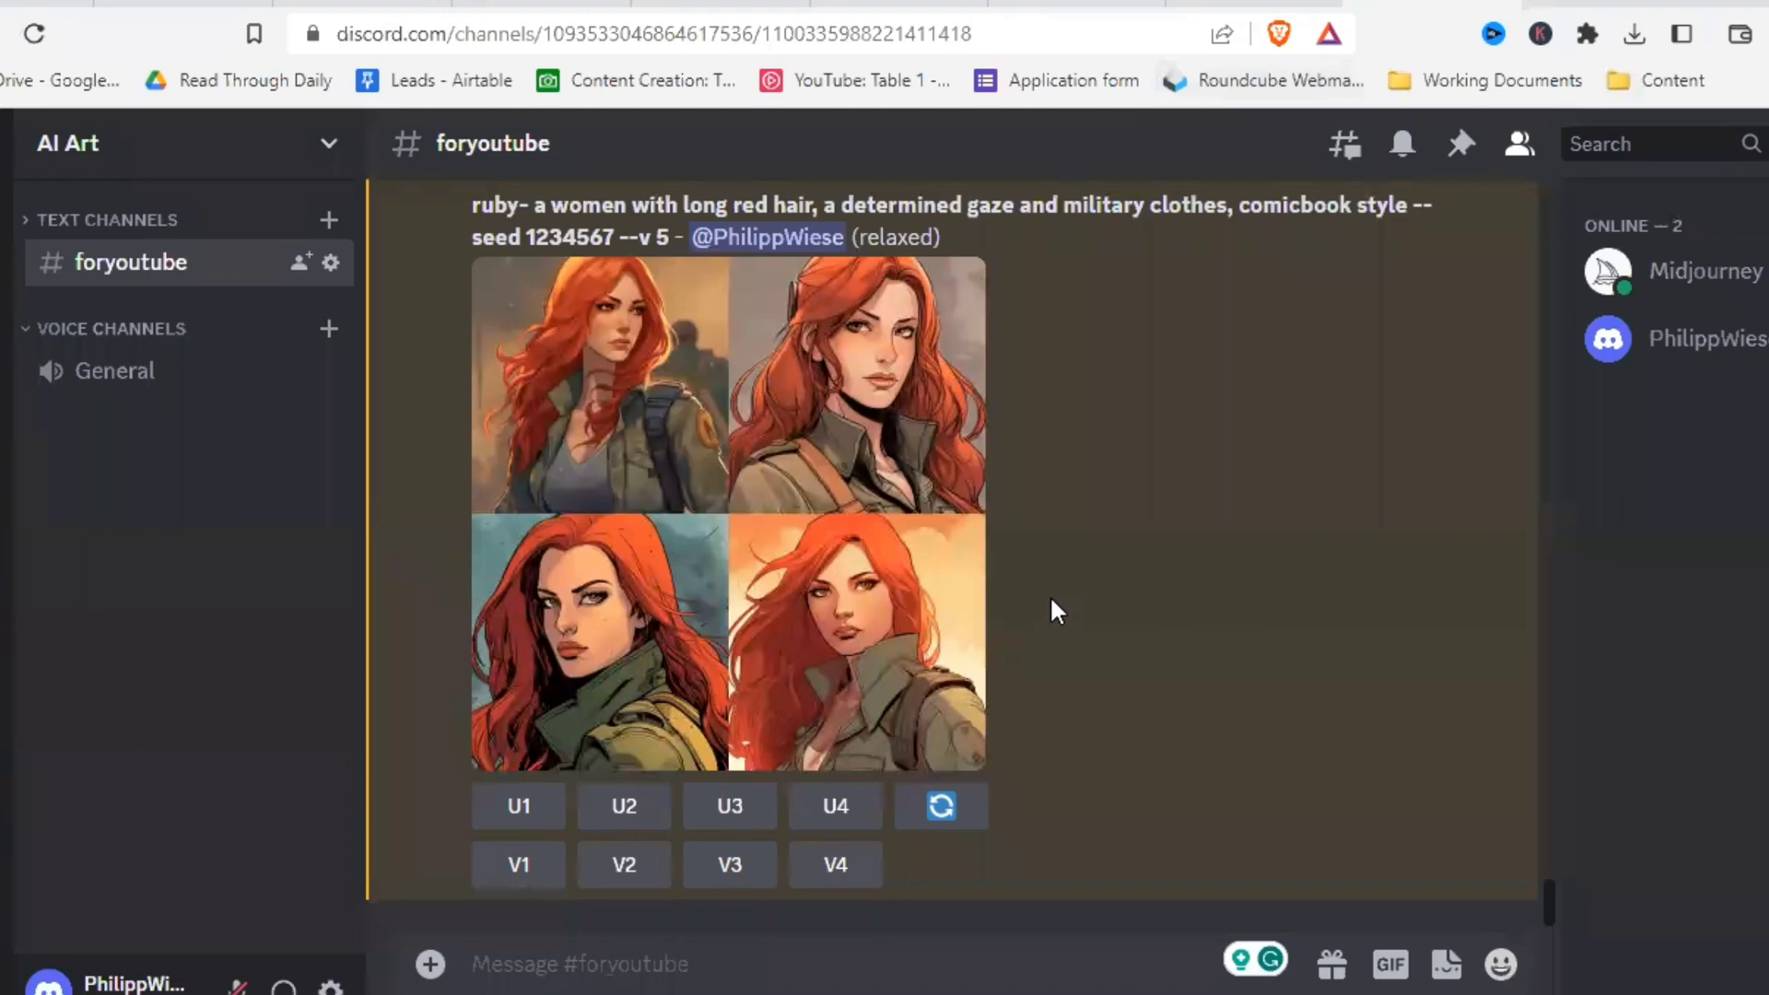
Step: Copy the corrected ruby prompt with seed 1234567 and submit it as a new /imagine request, replacing "determined" with "friendly"
left_click_drag(473, 402, 614, 434)
key("ctrl+c")
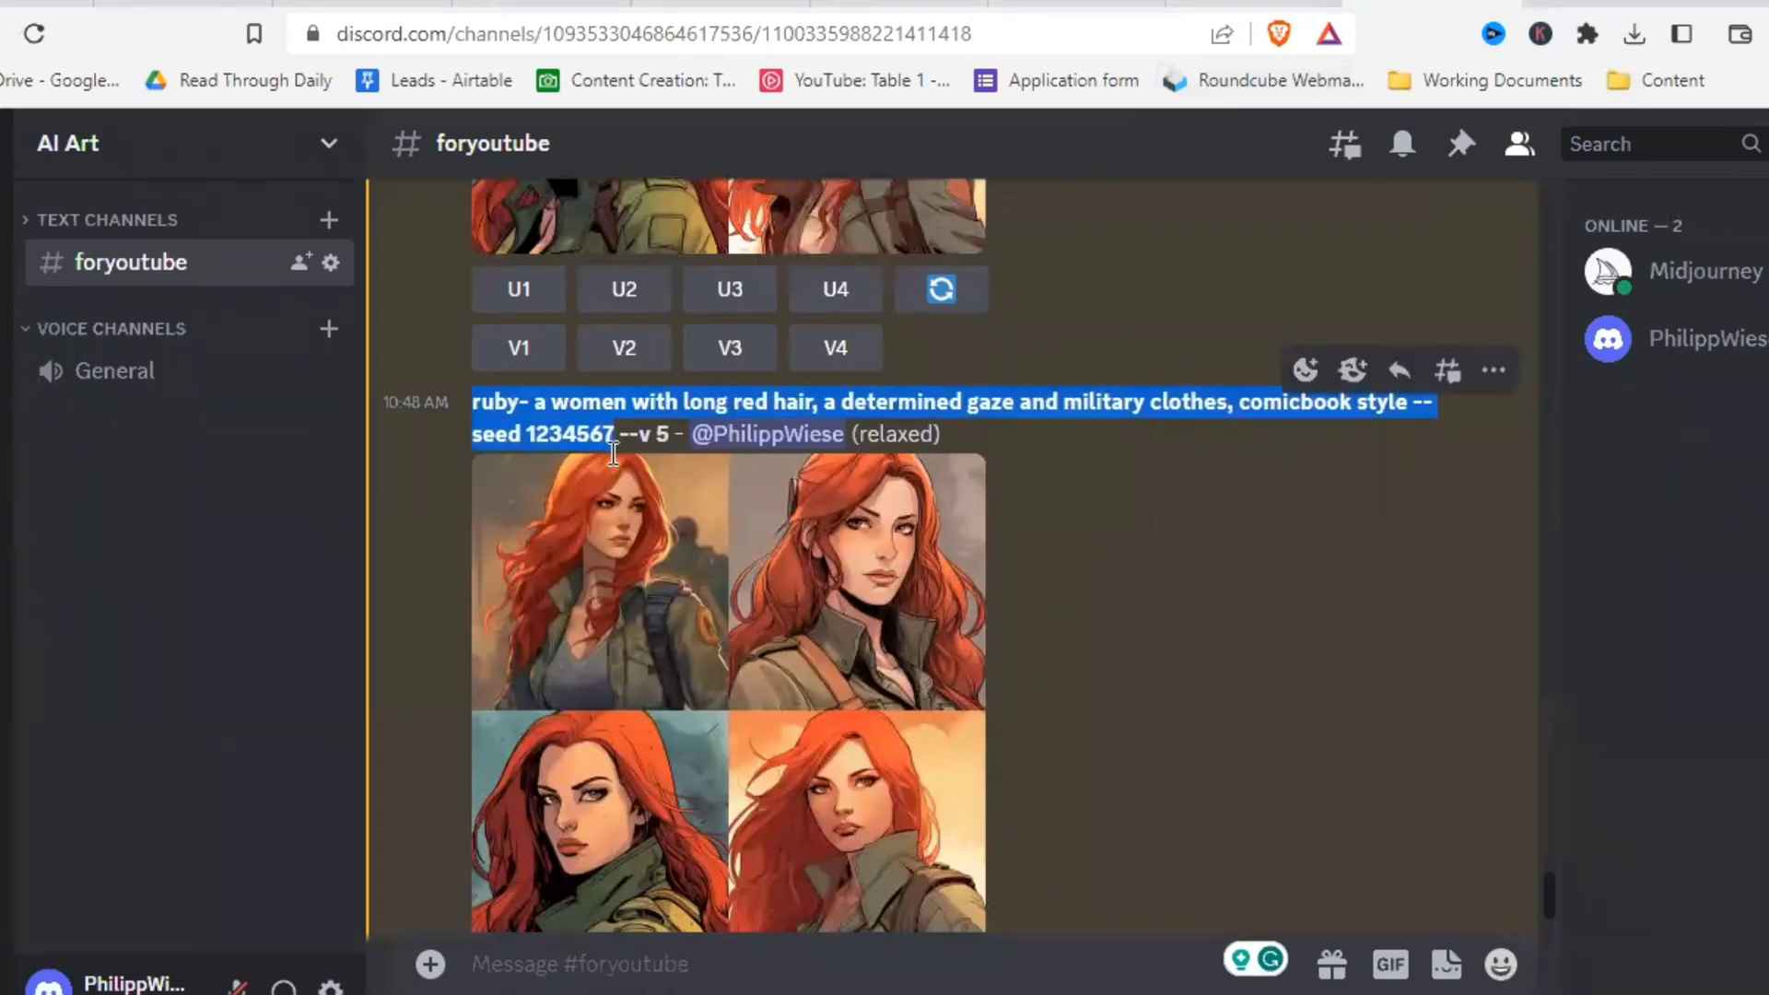
left_click(856, 975)
type("/ima")
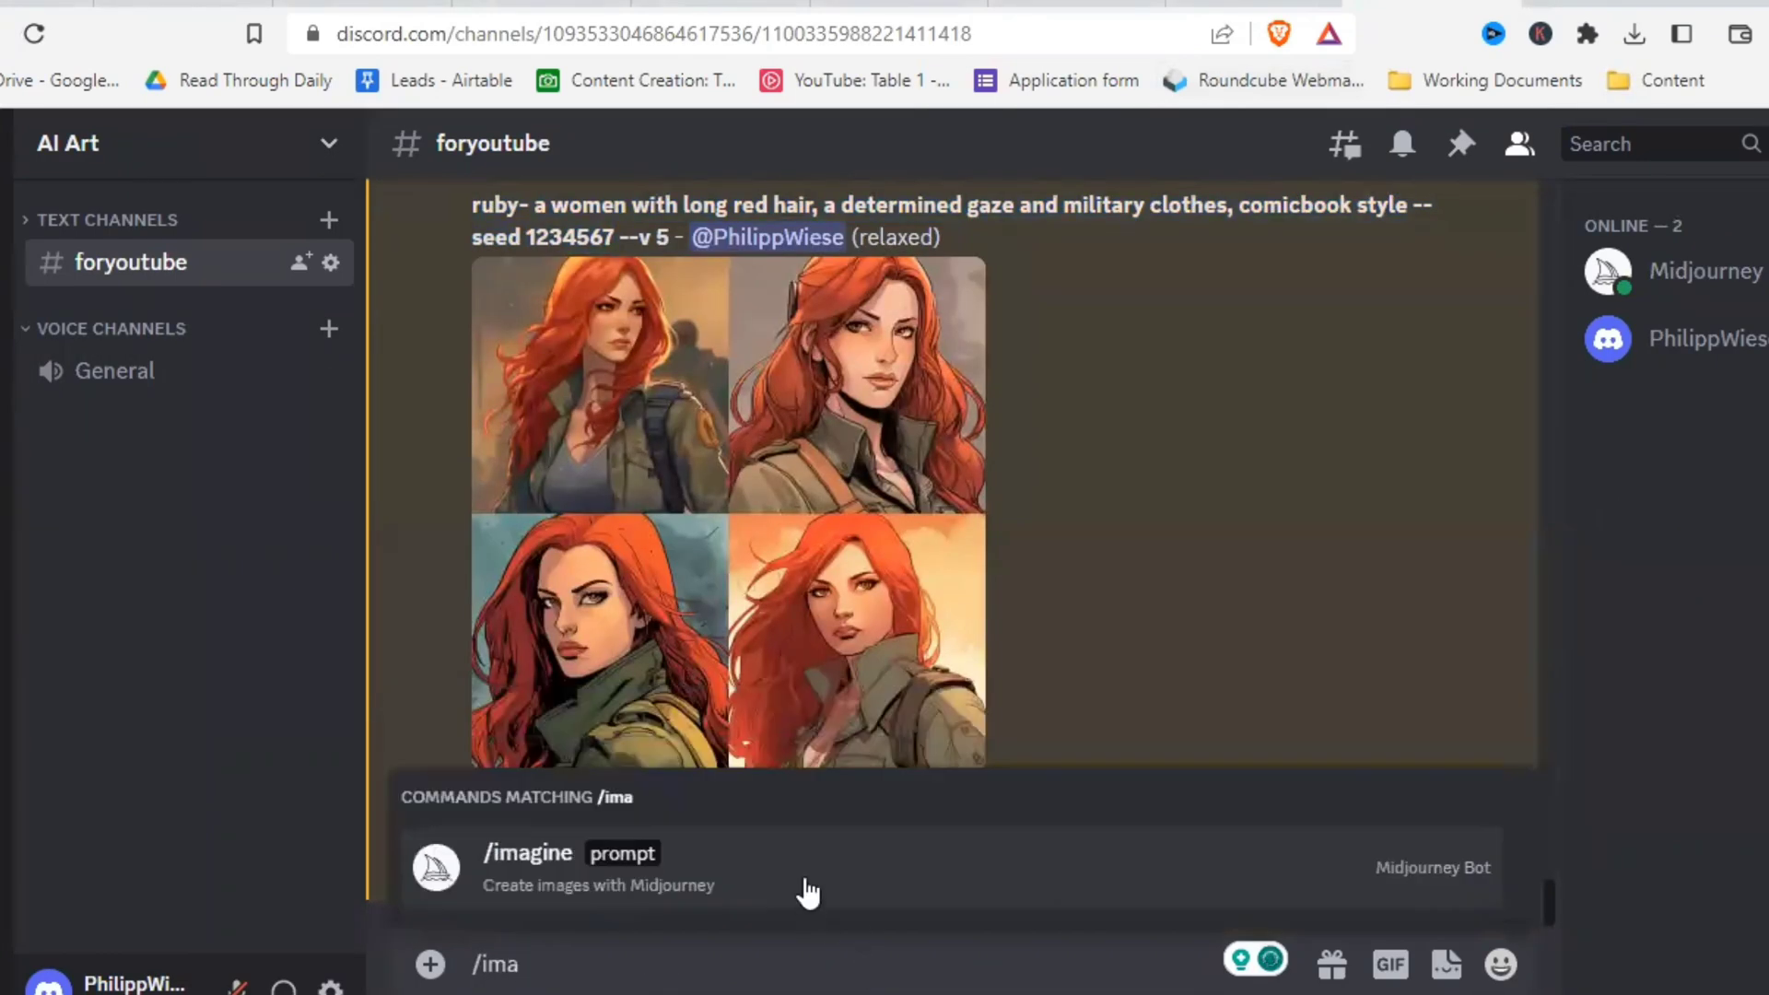
left_click(805, 901)
key("ctrl+v")
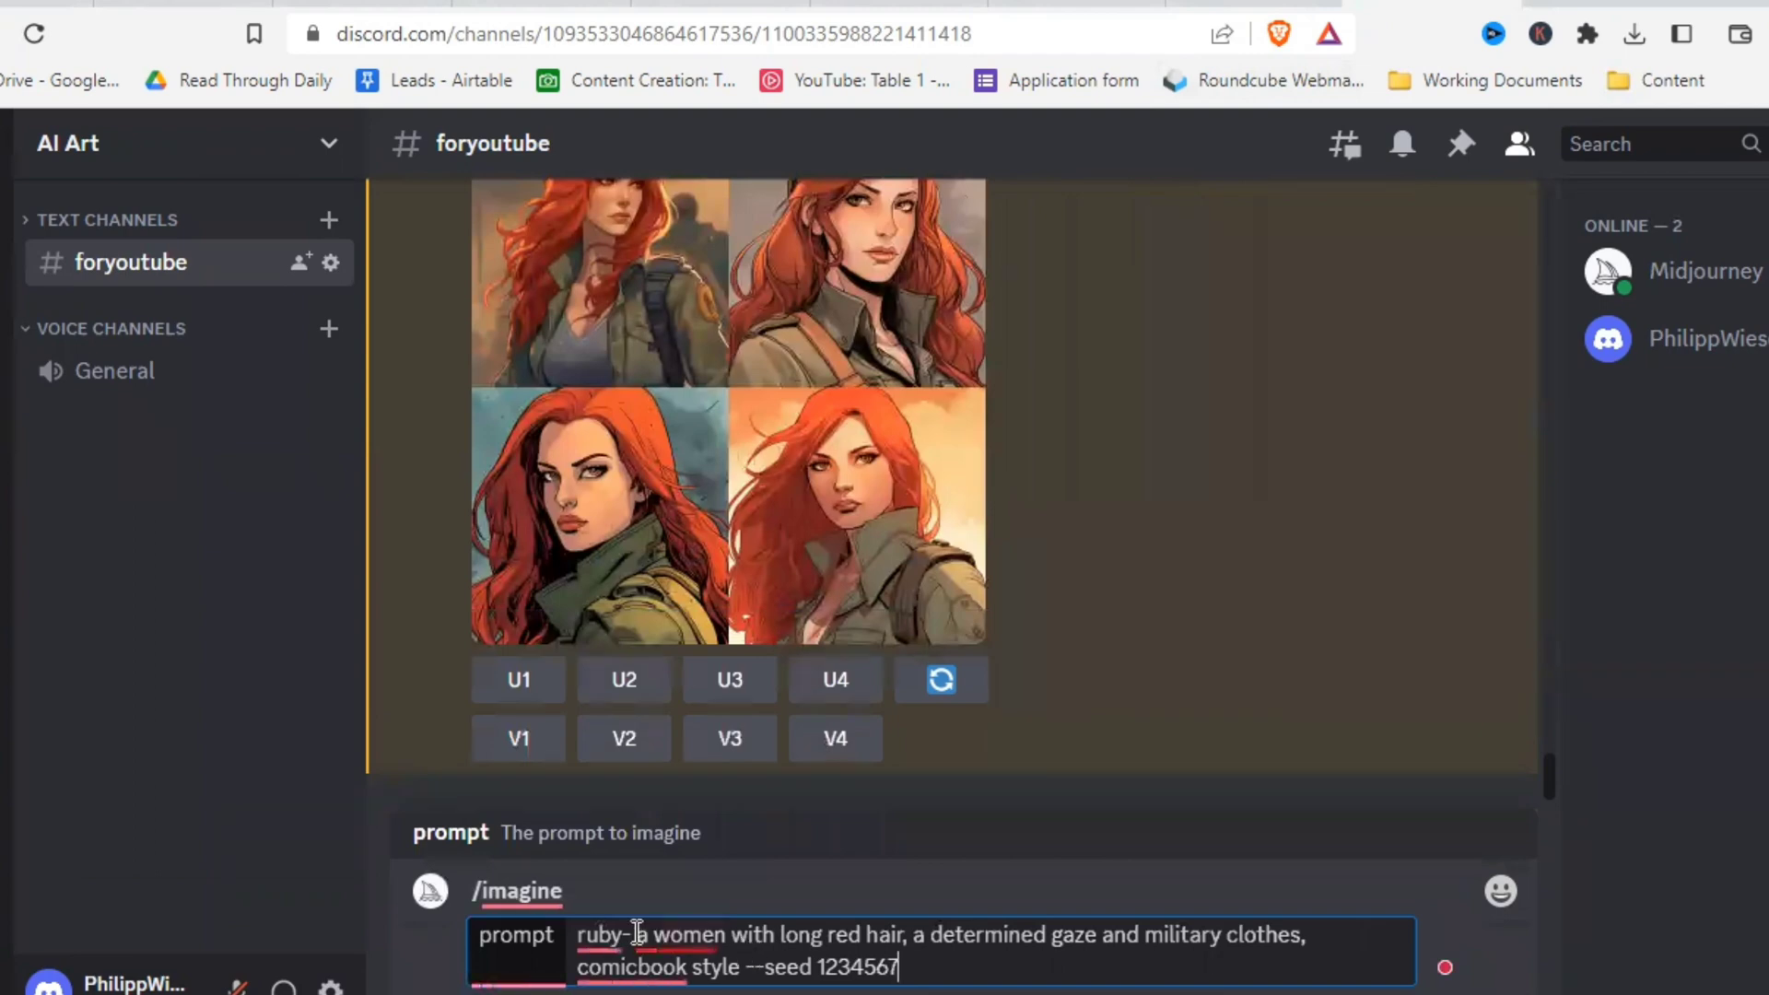
left_click(640, 935)
double_click(1041, 933)
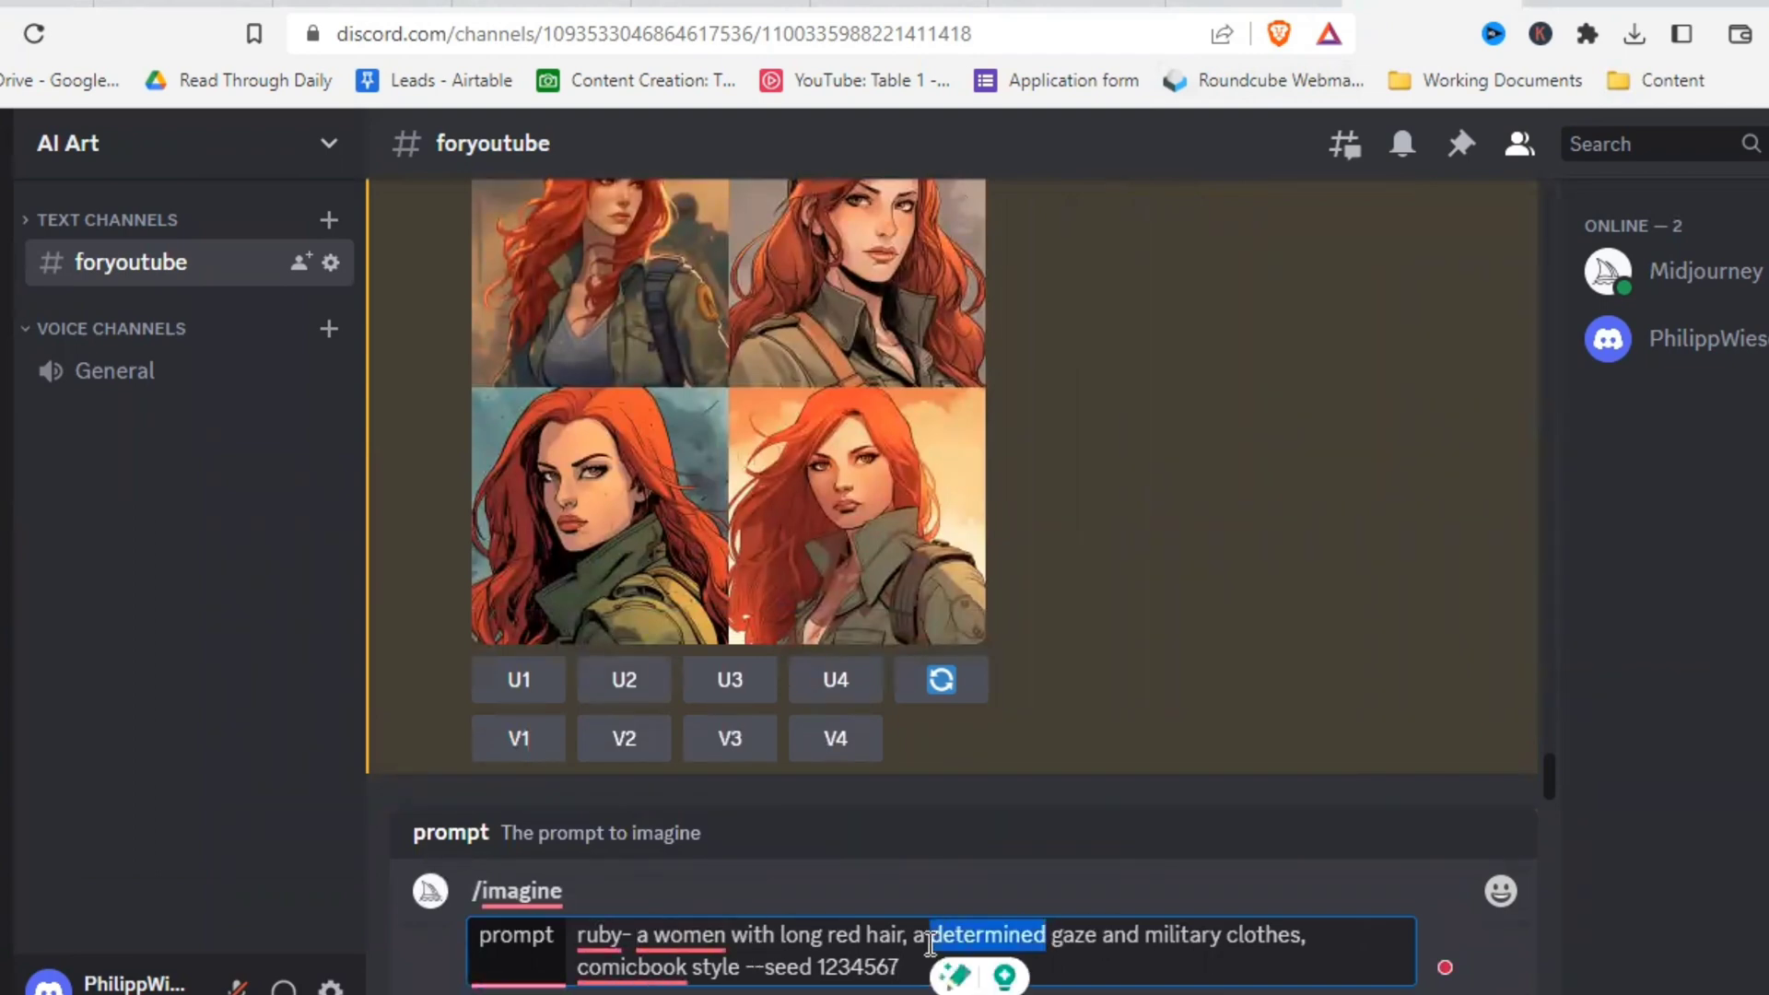
type("friendly")
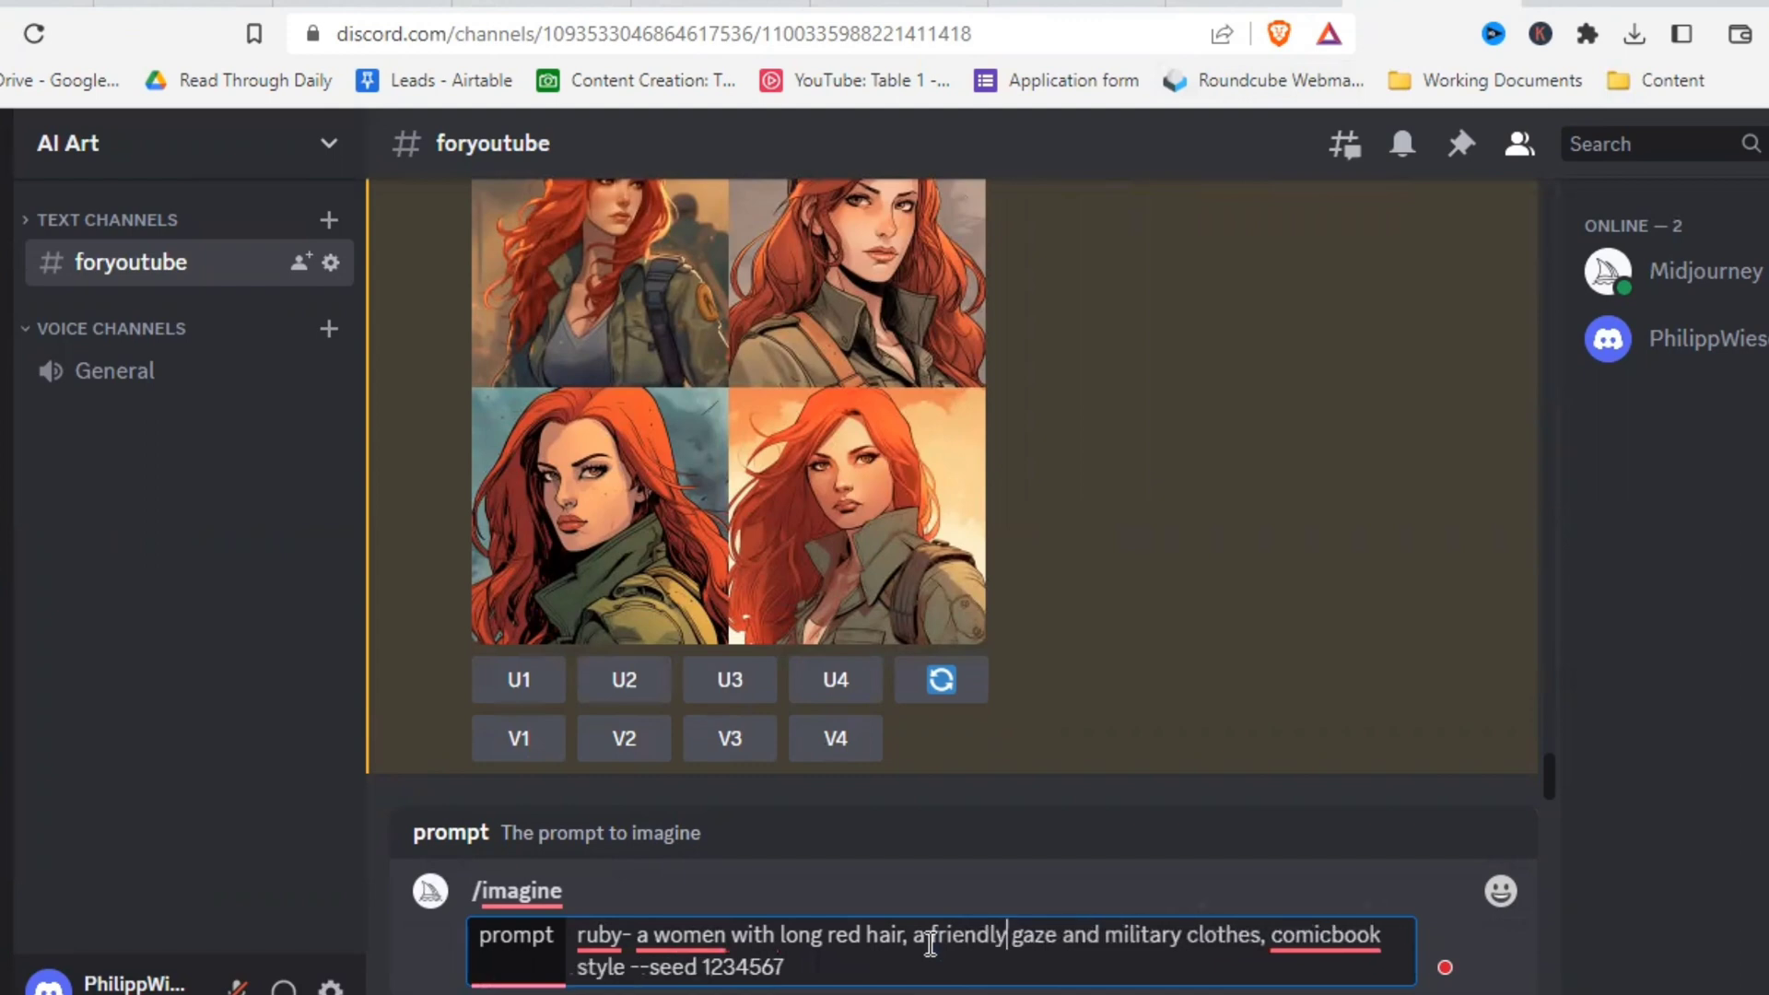
key("Return")
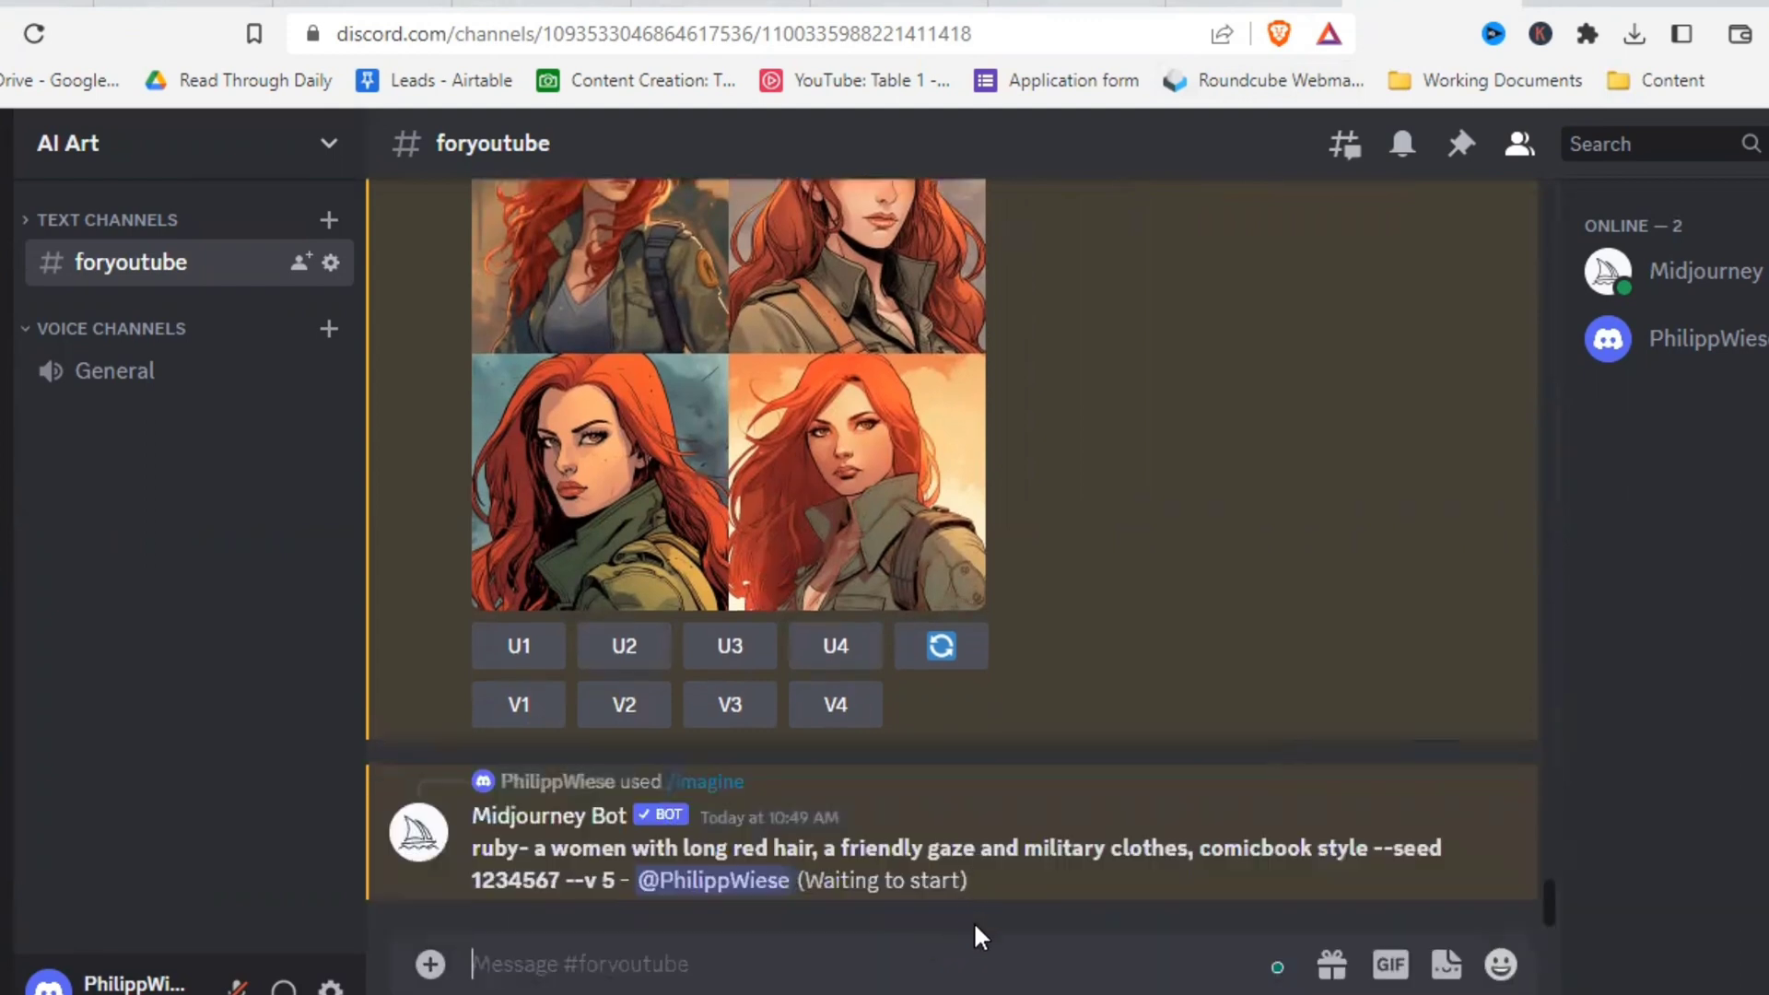
Step: Submit the copied determined-gaze ruby prompt with seed 1234567 through /imagine, adding "full body picture of" at its beginning
type("/ima")
left_click(651, 866)
type("ruby- a women with long red hair, a determined gaze and military clothes, comicbook style --seed 1234567")
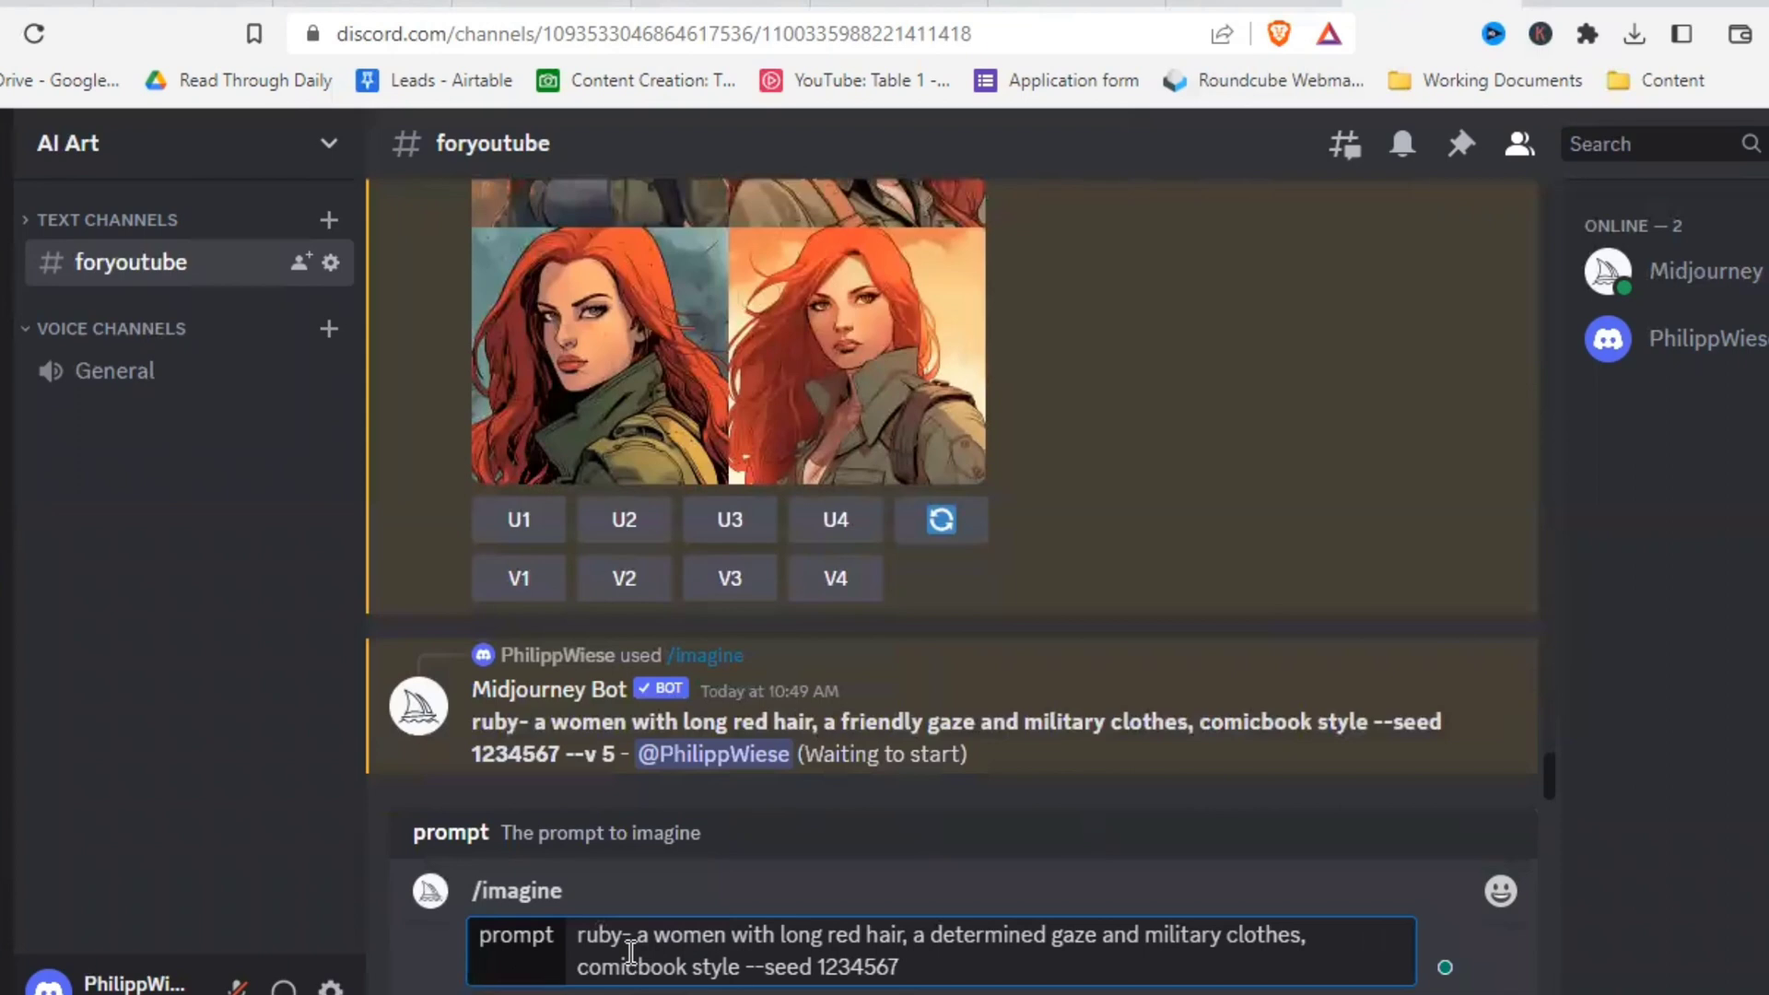
left_click(607, 938)
left_click(580, 938)
type("full b")
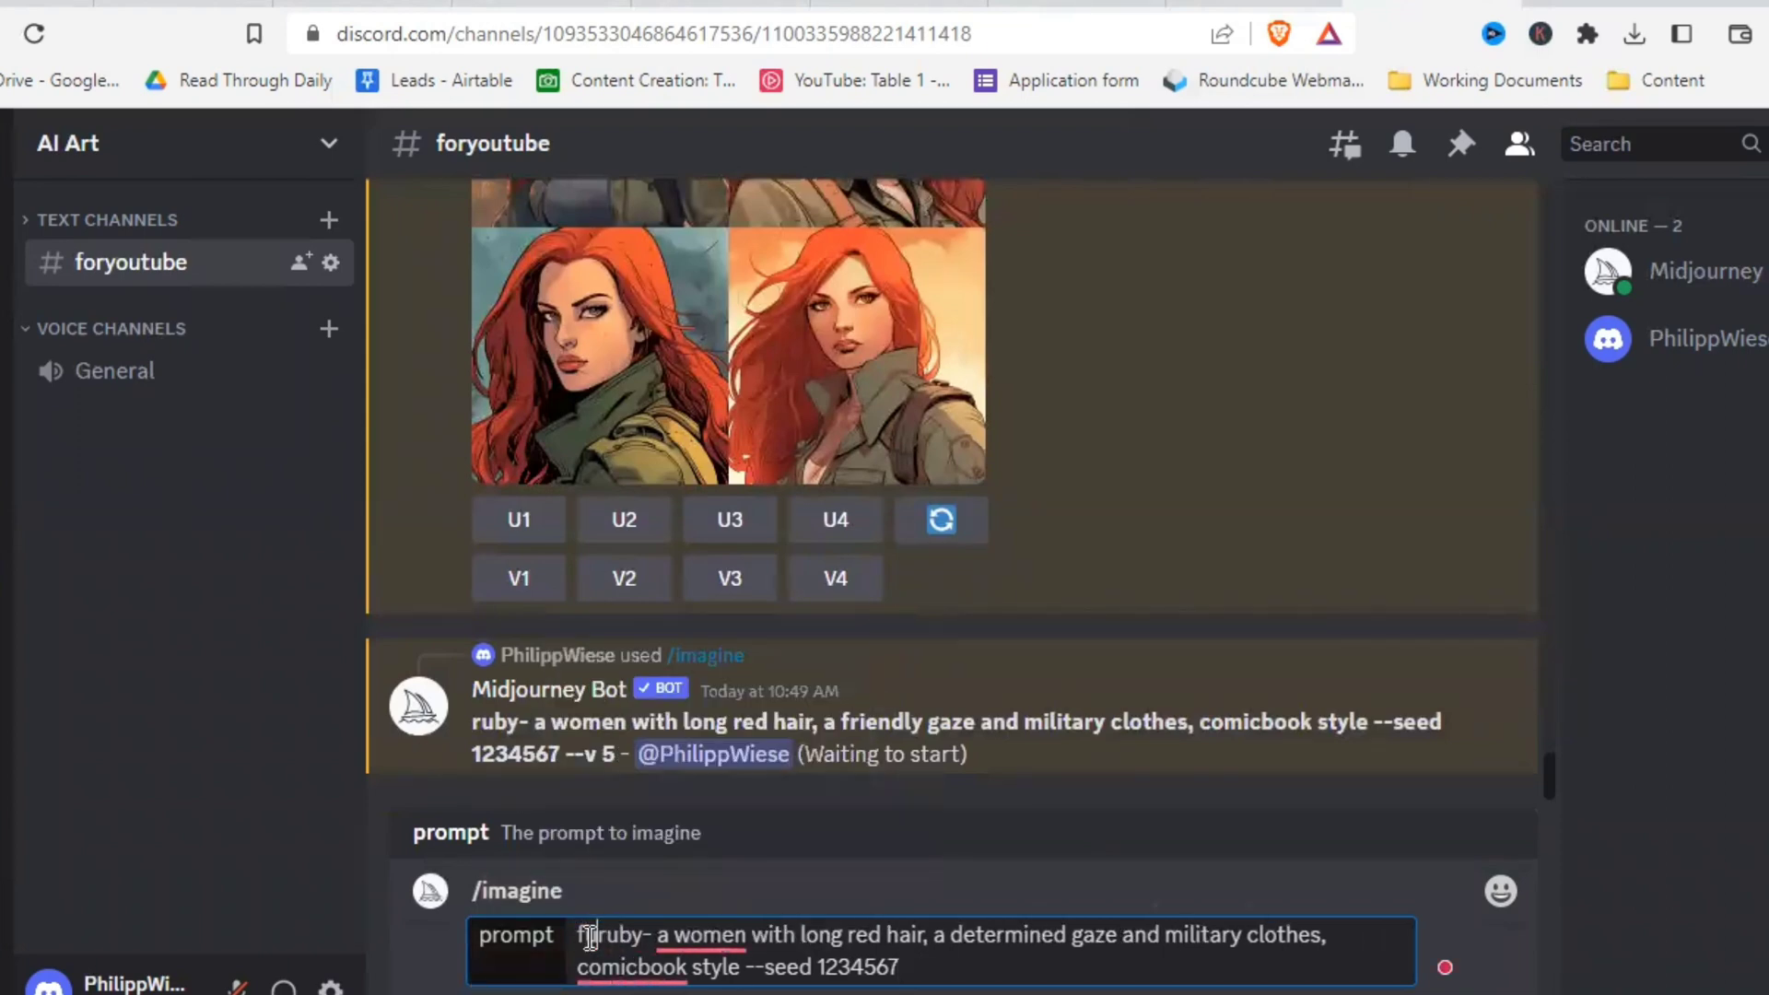
type("ody picture of")
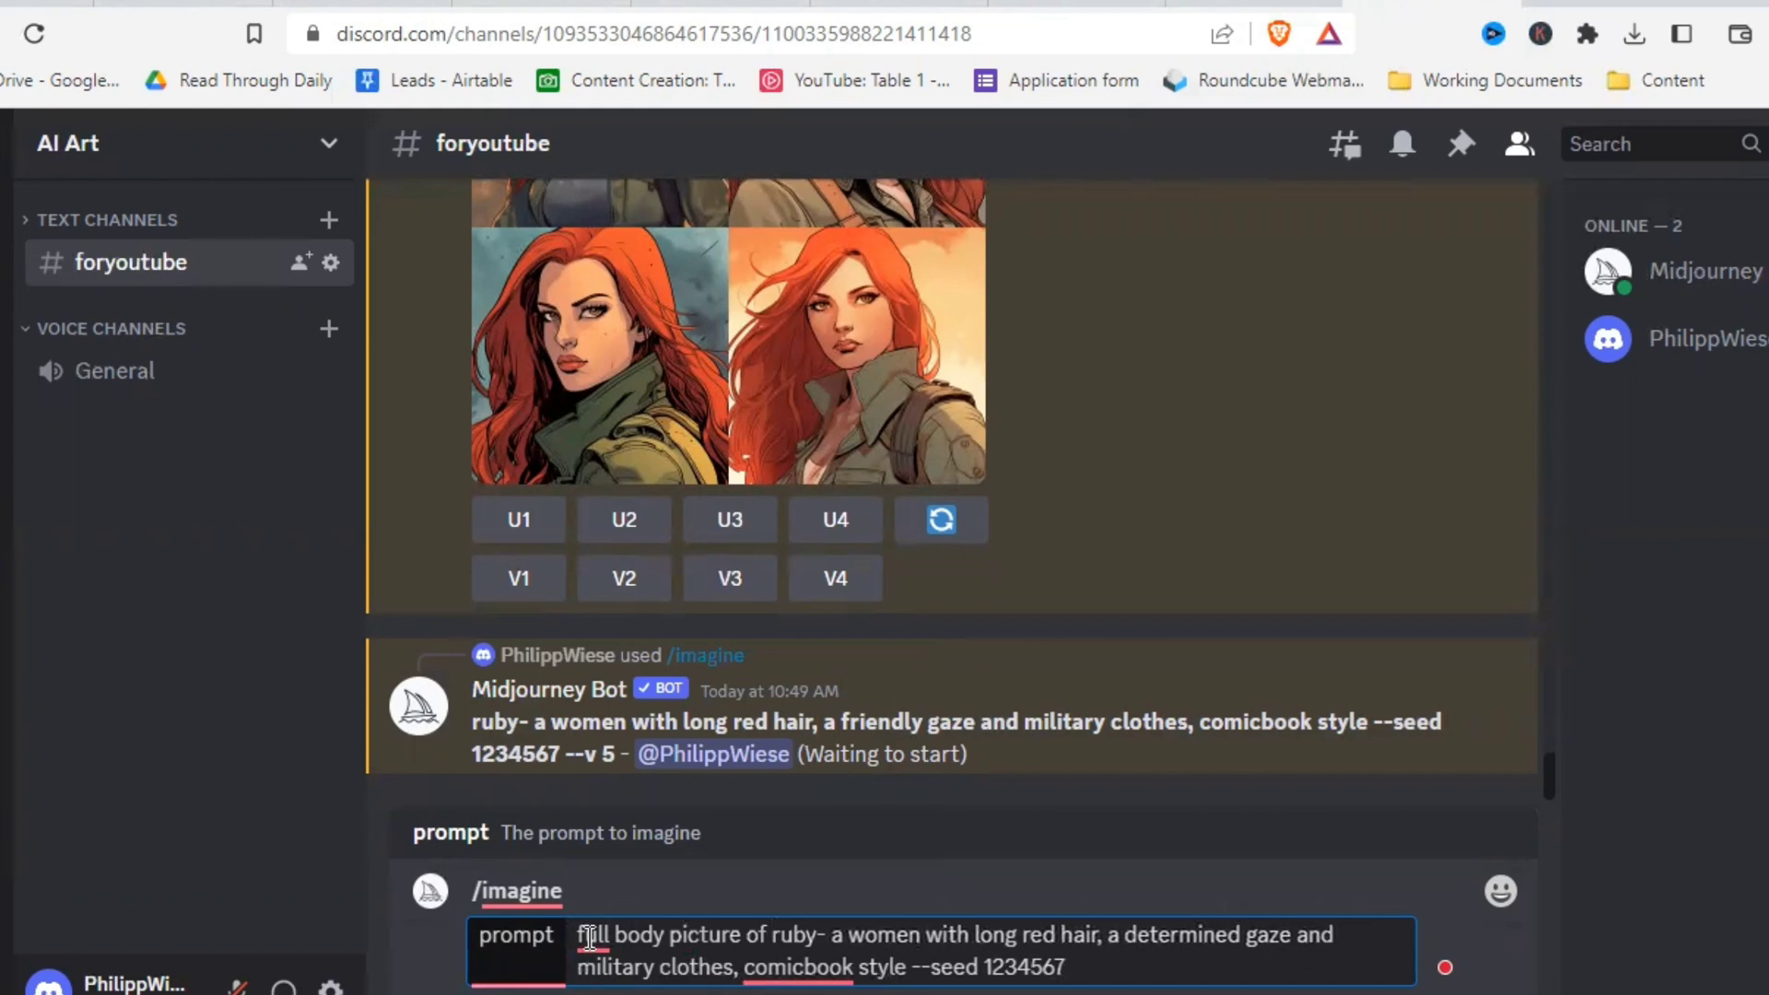
key("Return")
Step: Copy the full body ruby prompt with seed 1234567 and submit it through /imagine with "long" hair changed to "short"
left_click_drag(470, 846, 801, 880)
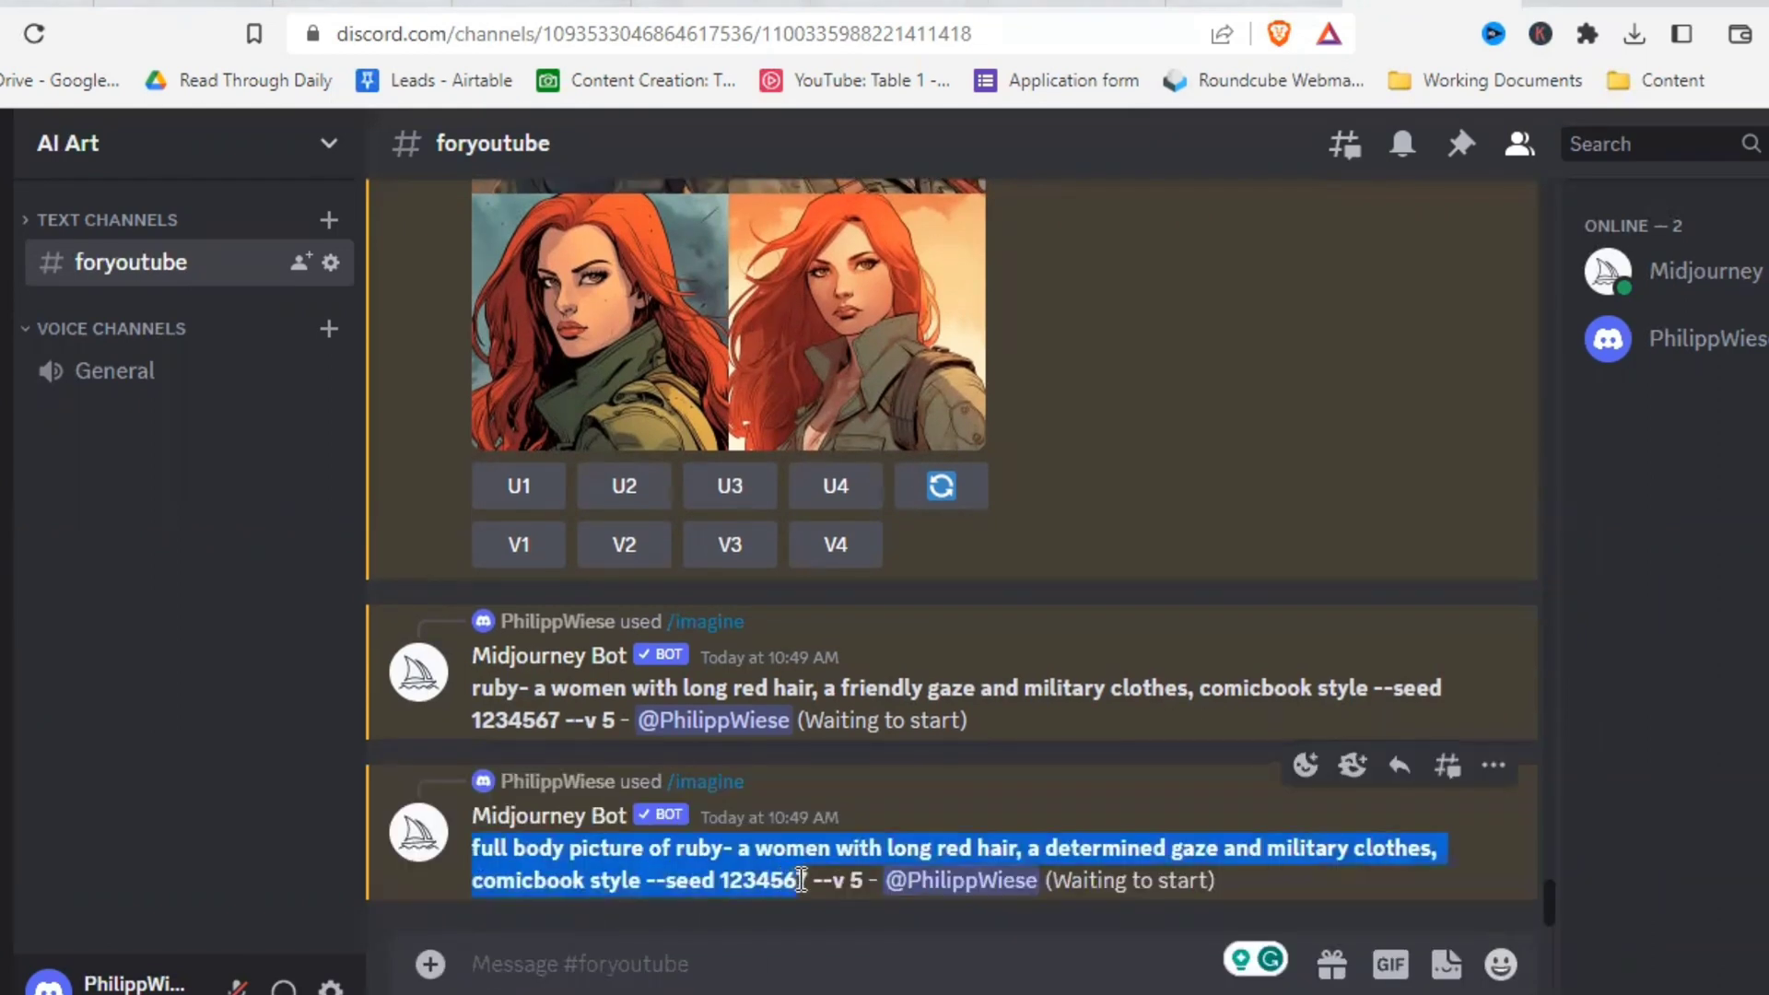
left_click(839, 973)
type("/ima")
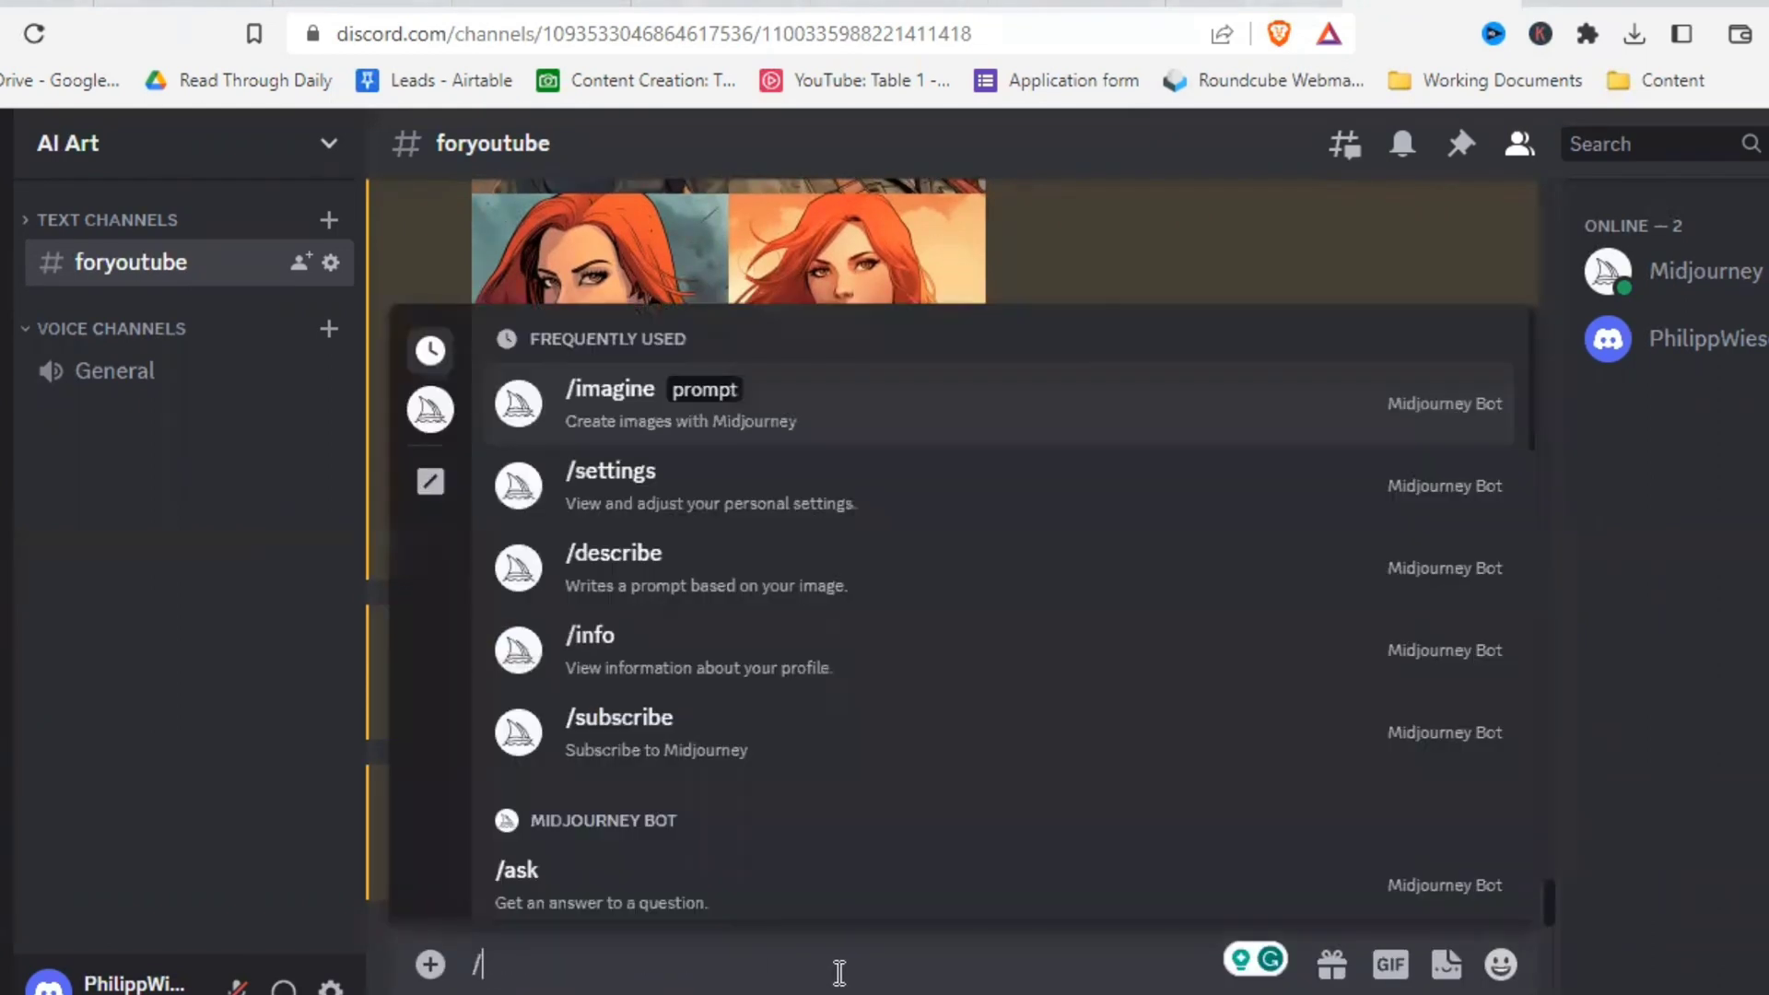
left_click(876, 893)
type("full body picture of ruby- a women with long red hair, a determined gaze and military clothes, comicbook style --seed 1234567")
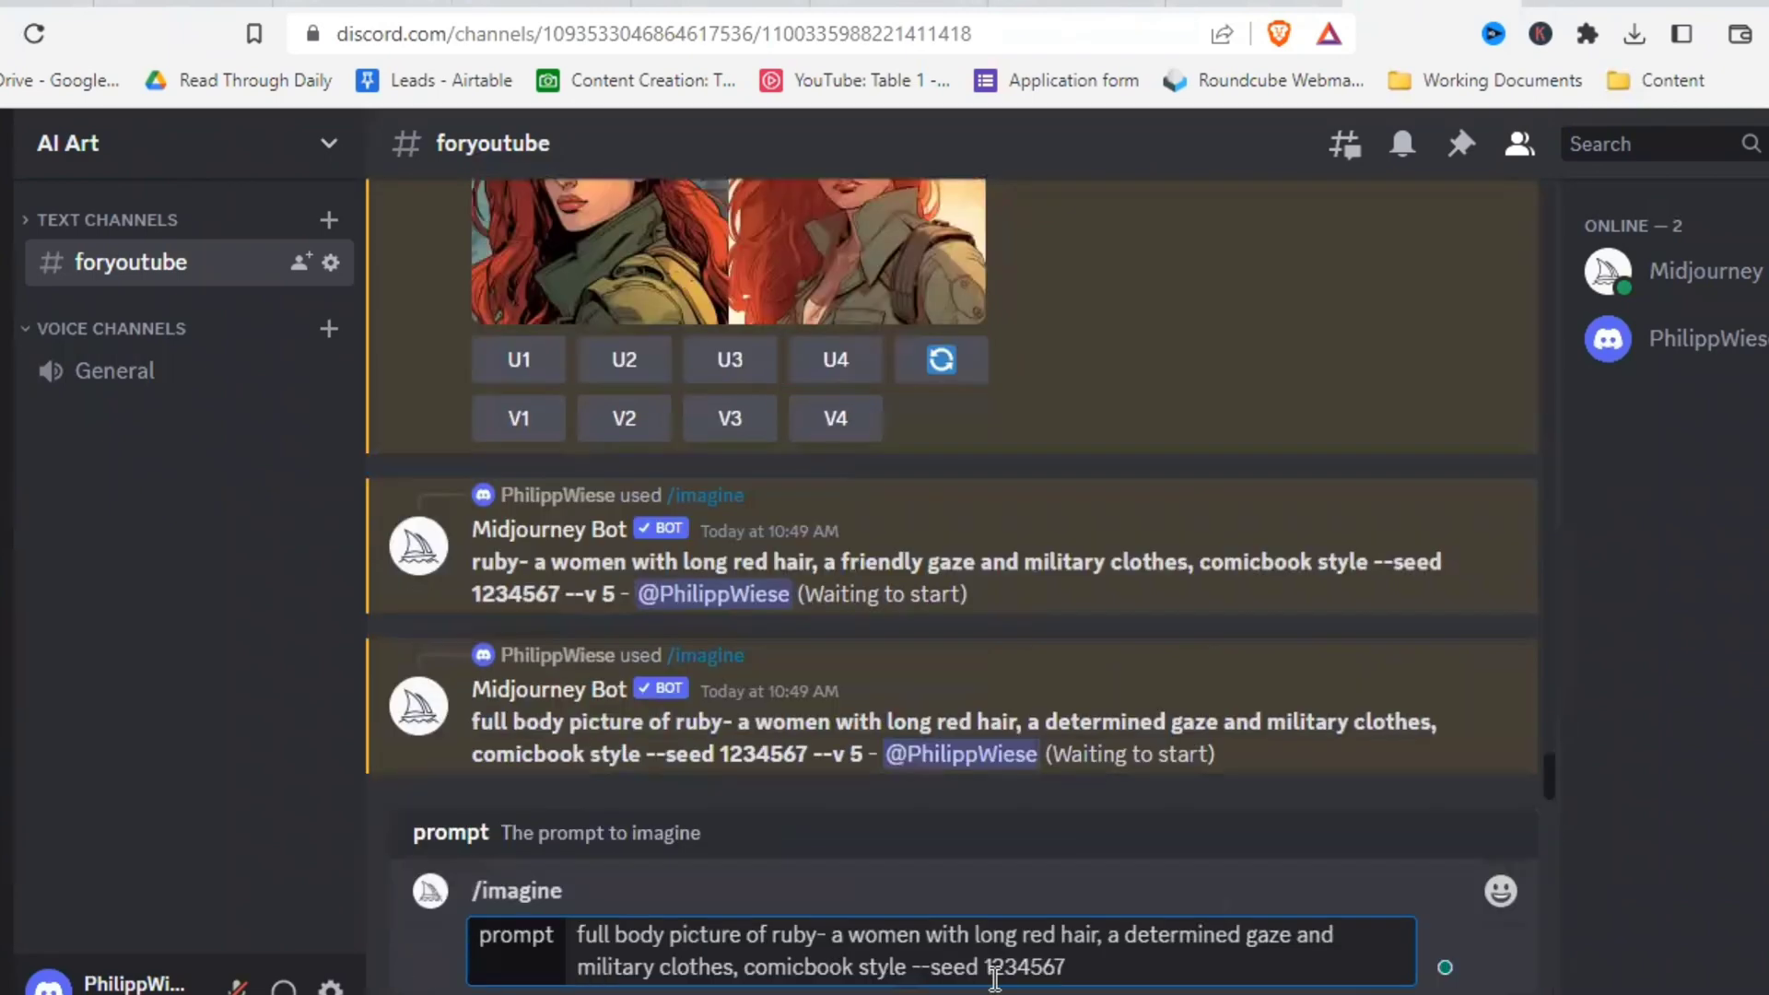
double_click(978, 938)
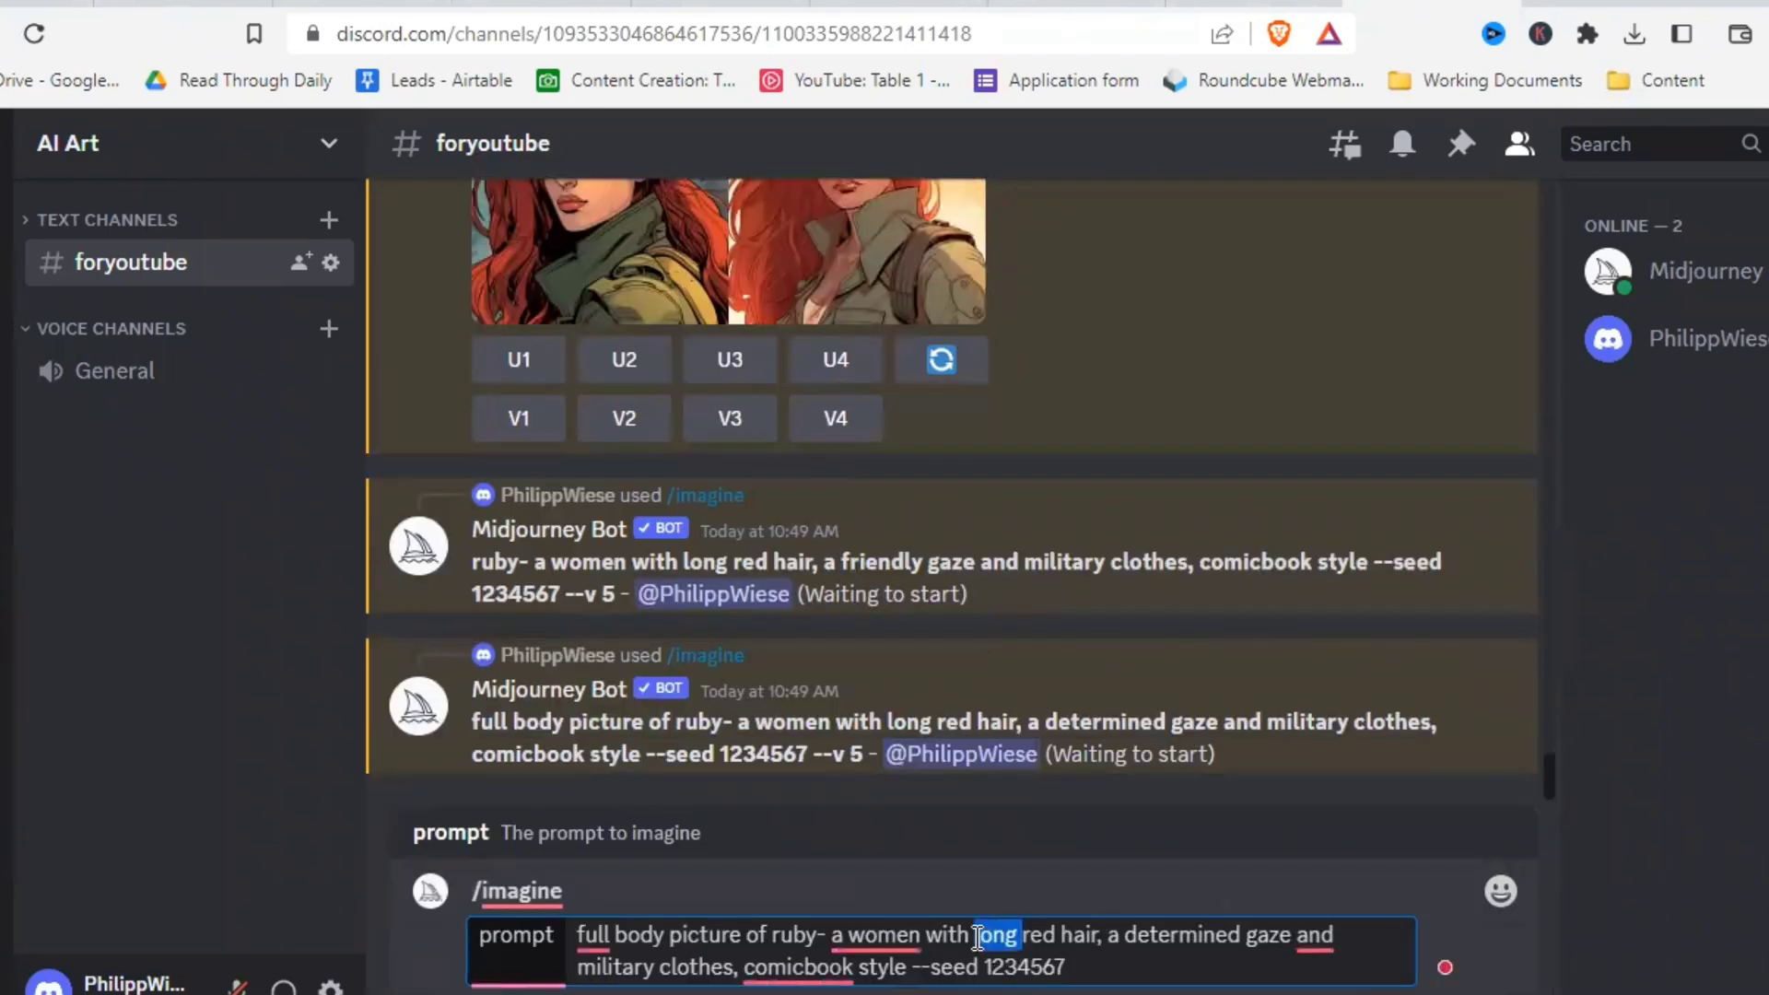
key("BackSpace")
type("short")
key("Return")
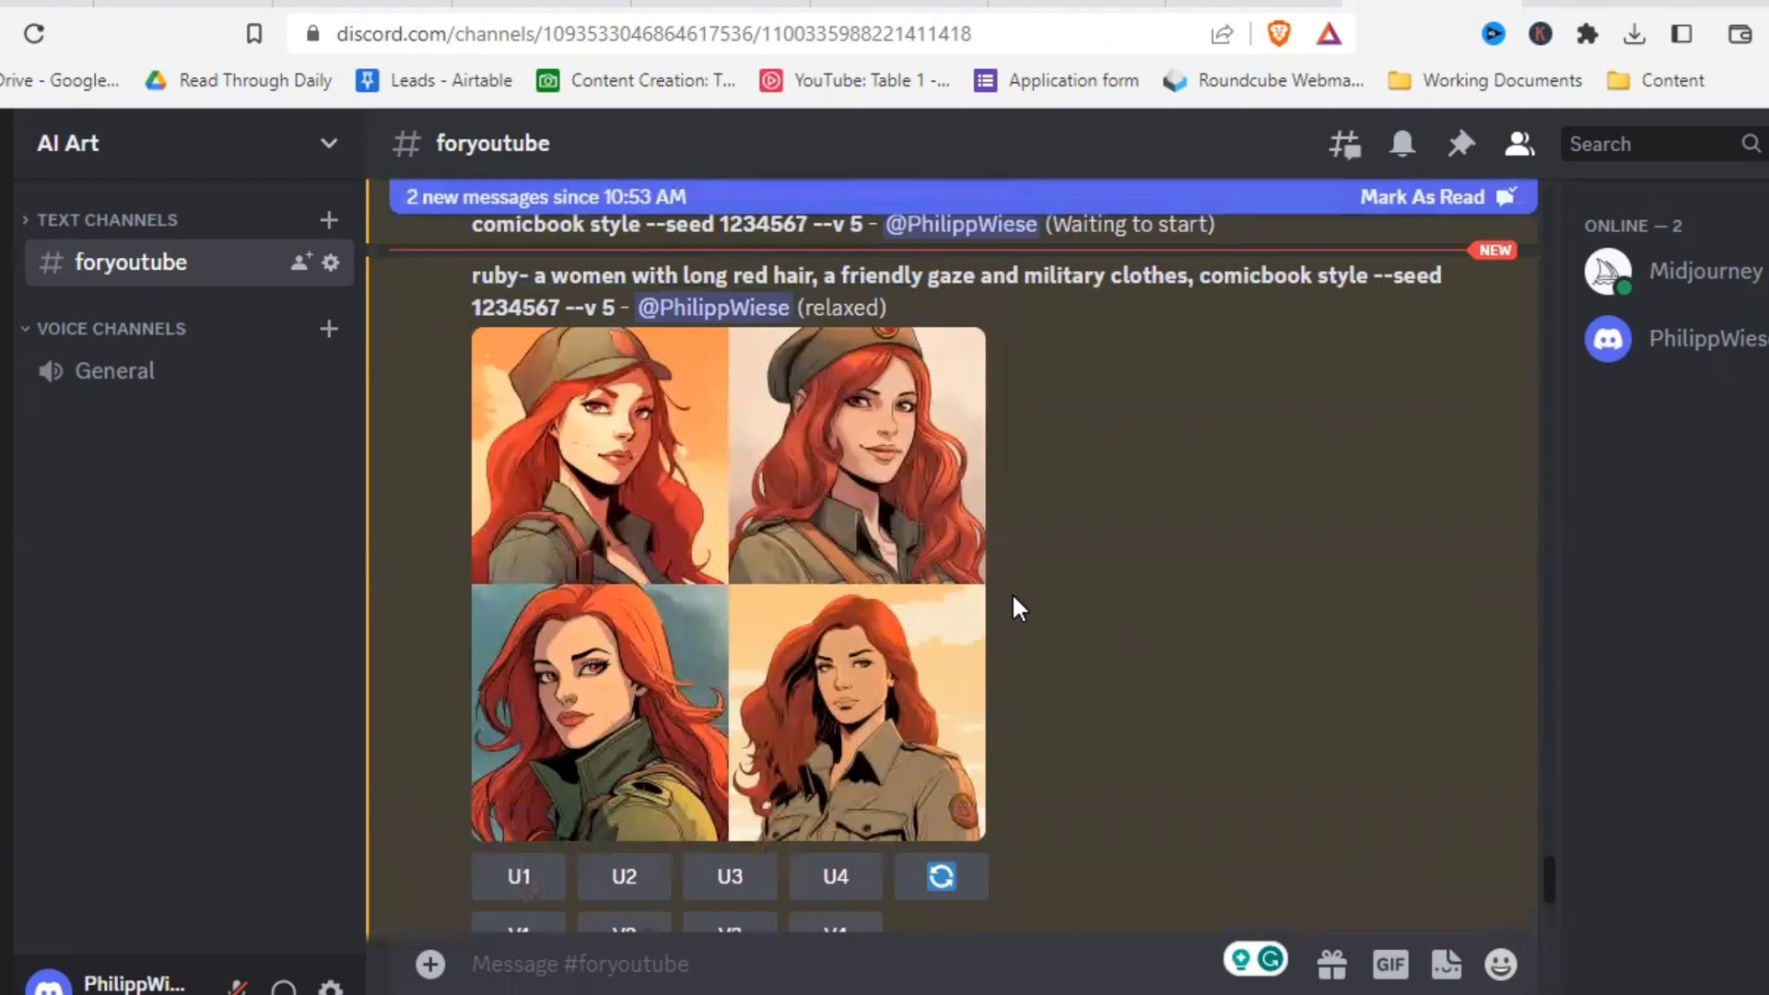
Step: Enlarge the friendly-gaze image grid and compare it with the enlarged determined-gaze grid
left_click(830, 562)
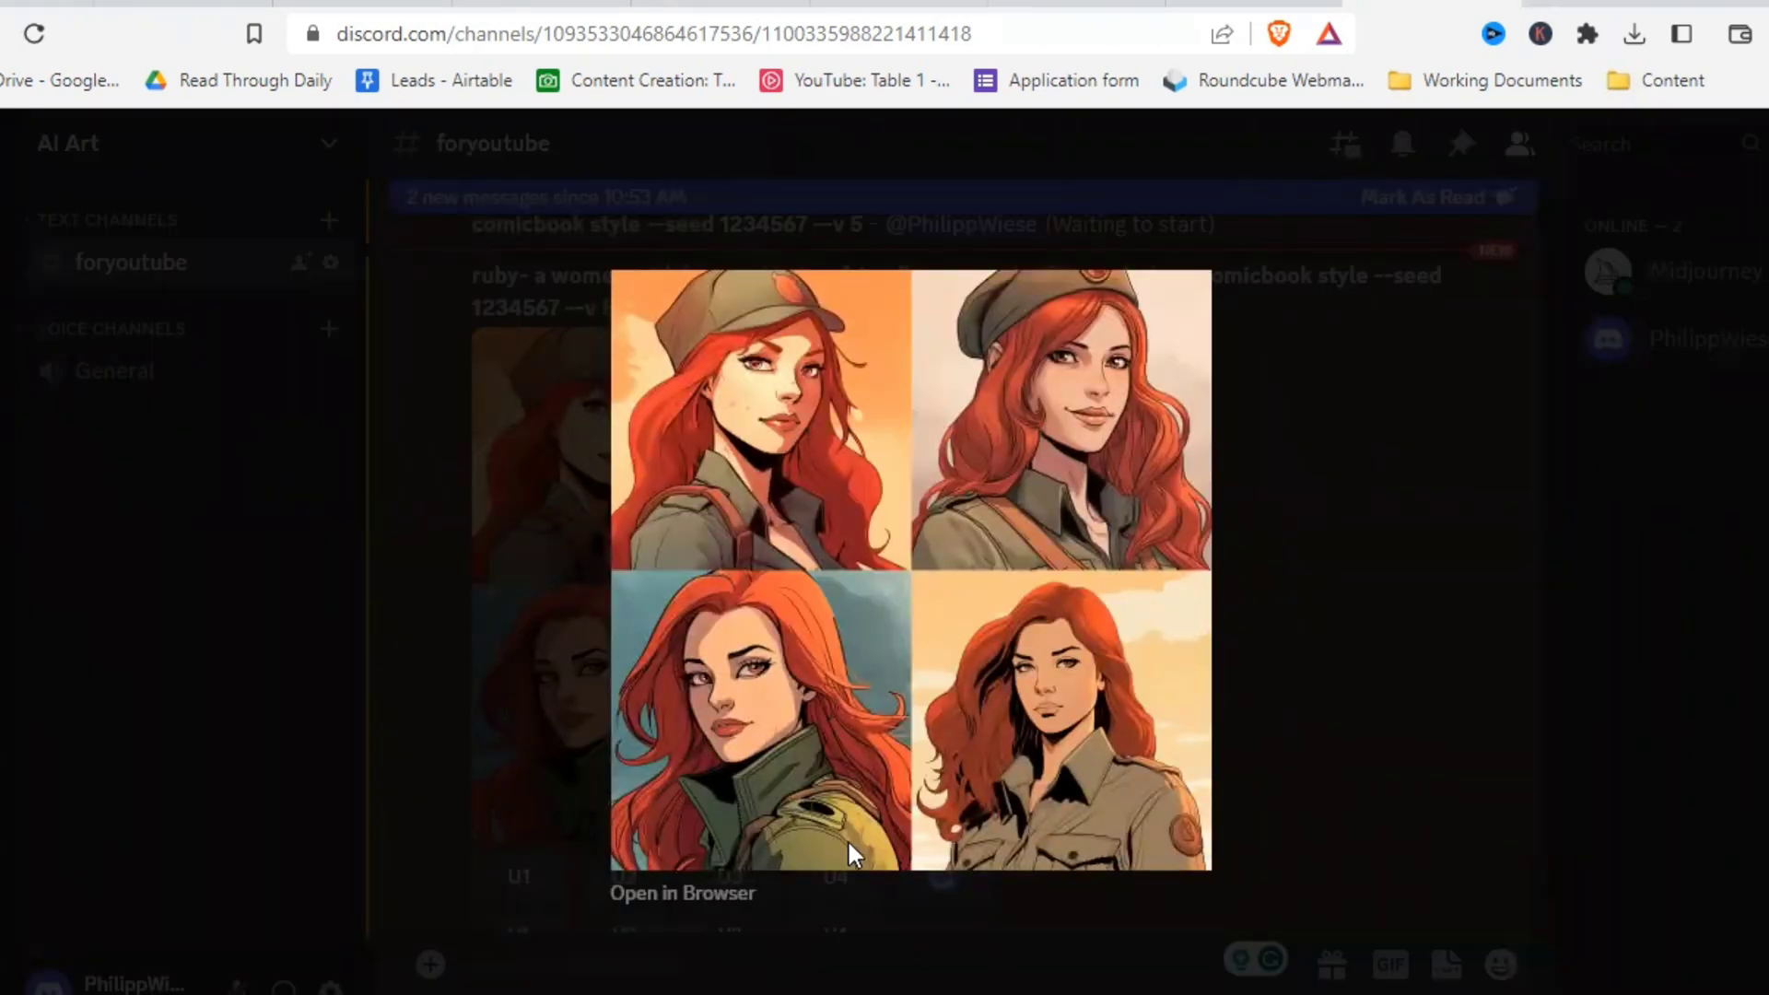
left_click(1302, 591)
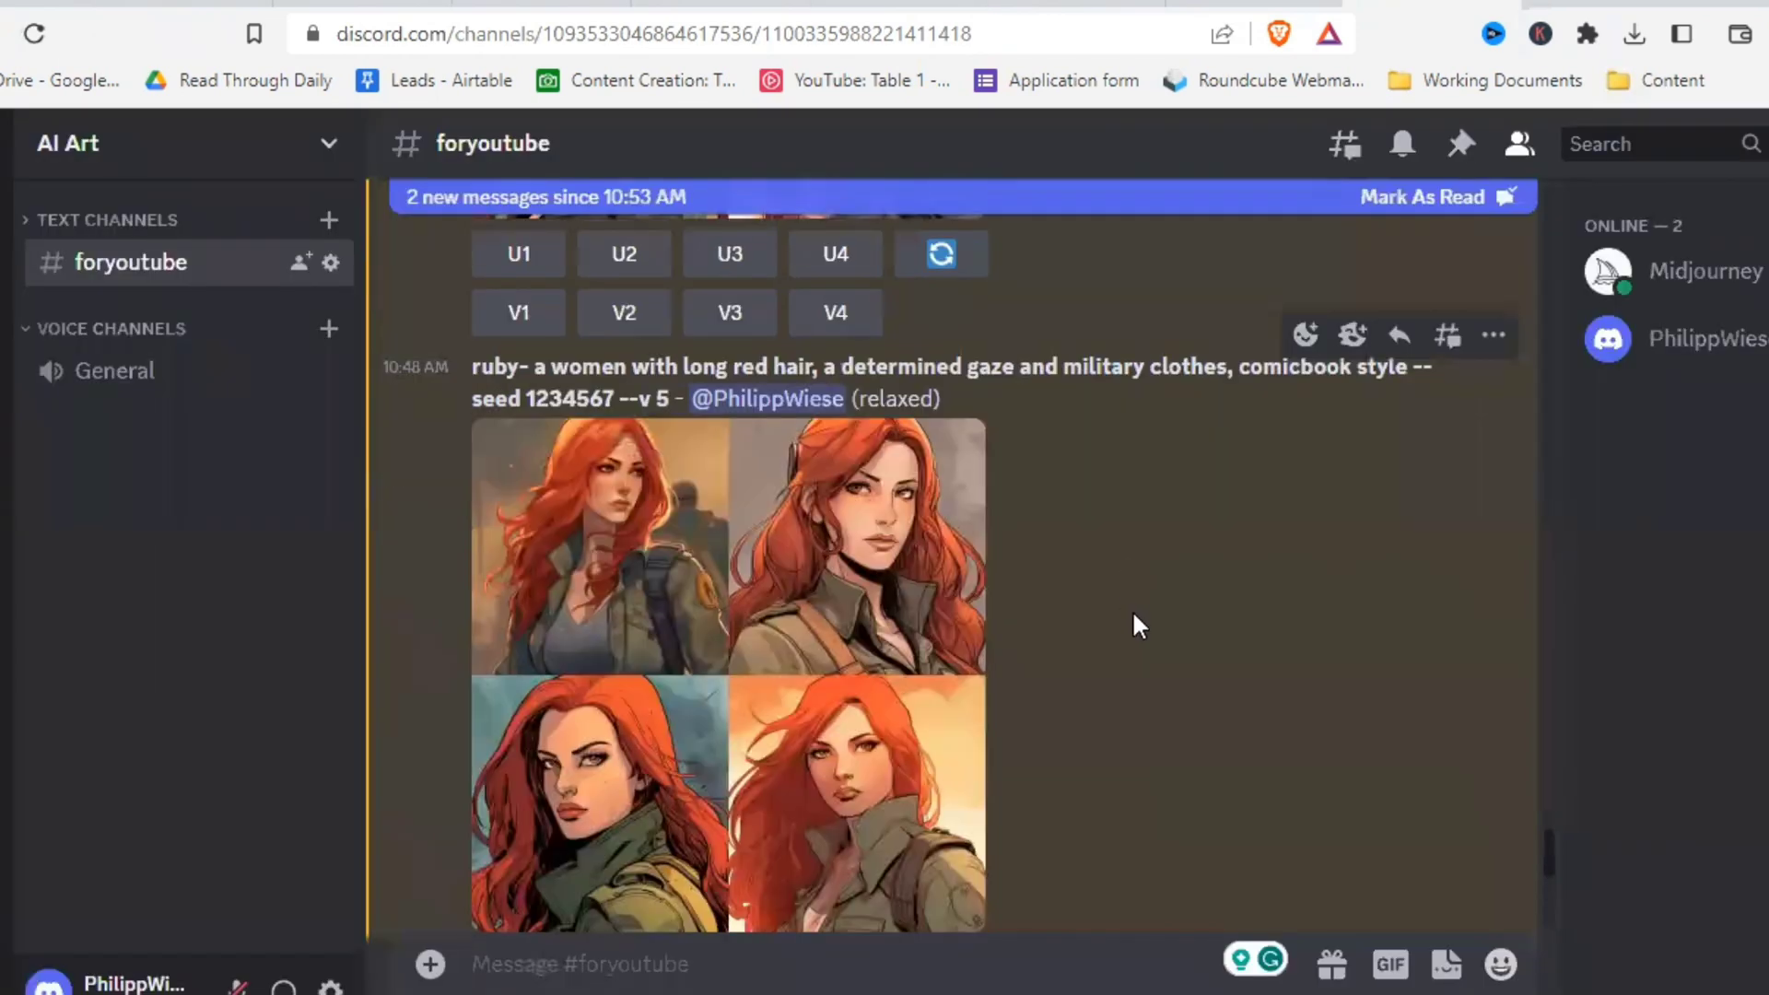
left_click(857, 549)
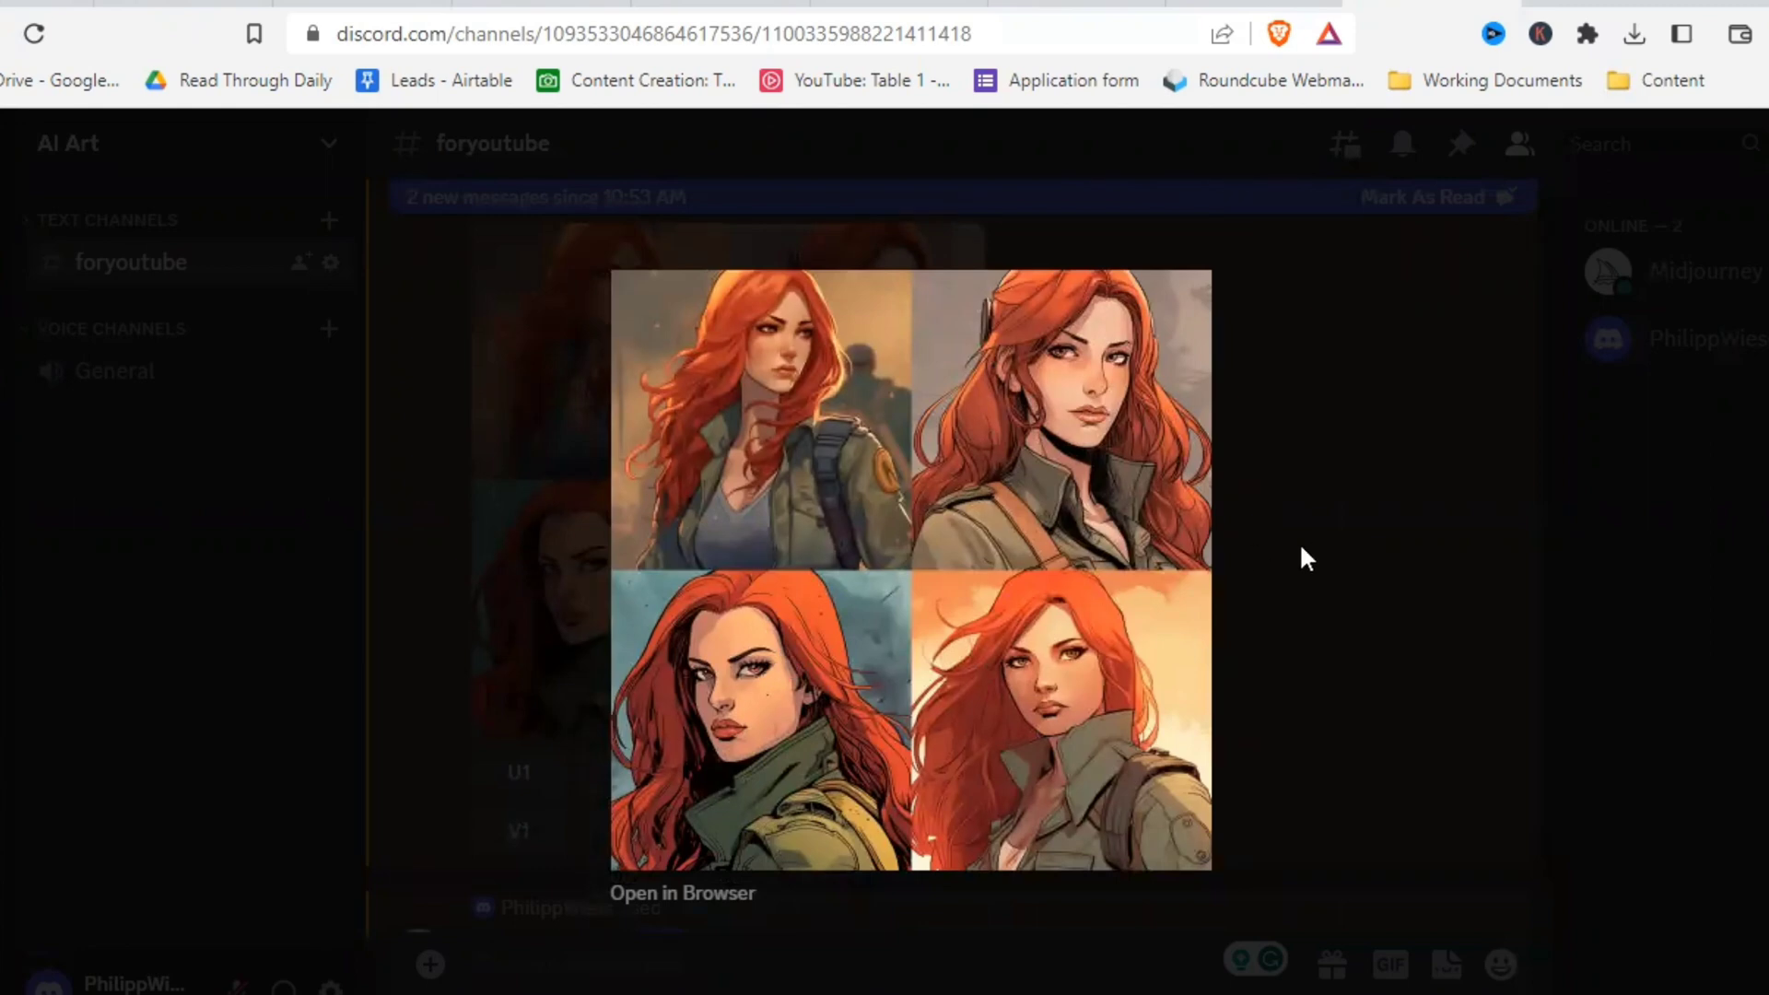
left_click(1002, 541)
Step: Upscale the third image in both the determined-gaze grid and the friendly-gaze grid
scroll(807, 603, "up", 3)
scroll(807, 603, "up", 10)
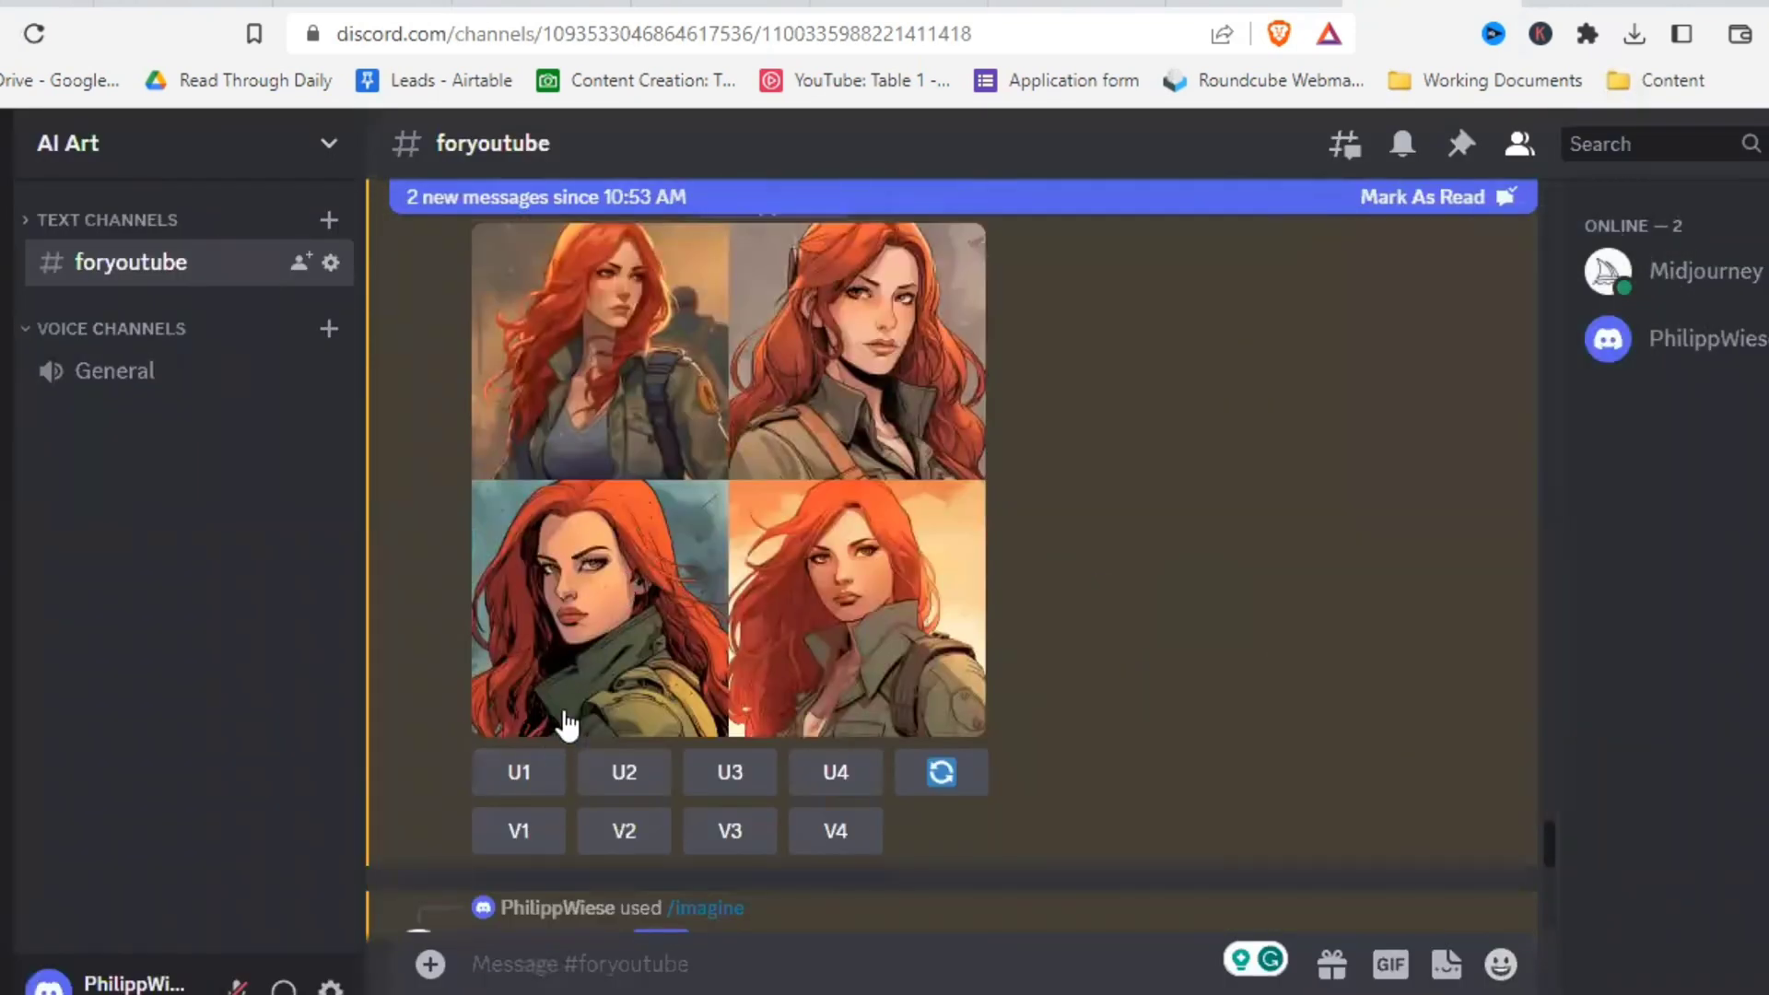
left_click(742, 774)
scroll(1059, 728, "down", 5)
scroll(1033, 717, "down", 2)
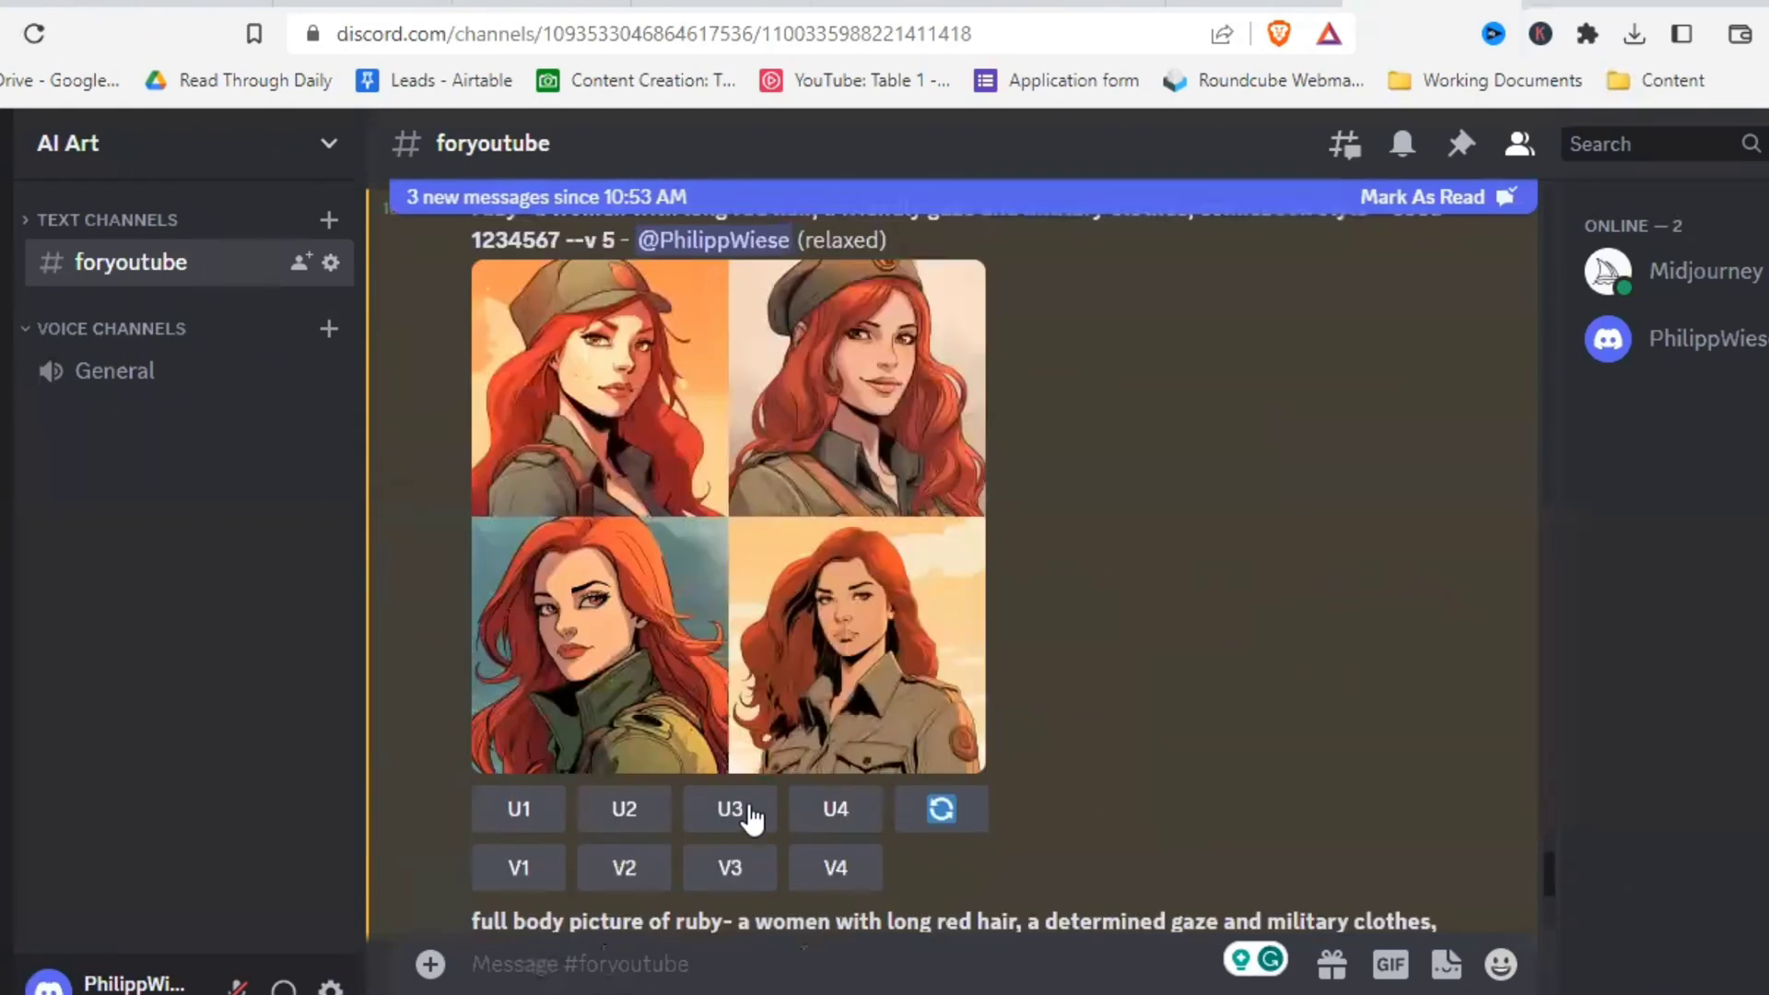
left_click(734, 810)
Step: Enlarge the upscaled determined-gaze and friendly-gaze portraits in turn and compare the character's face, hair and clothing
scroll(1137, 654, "down", 5)
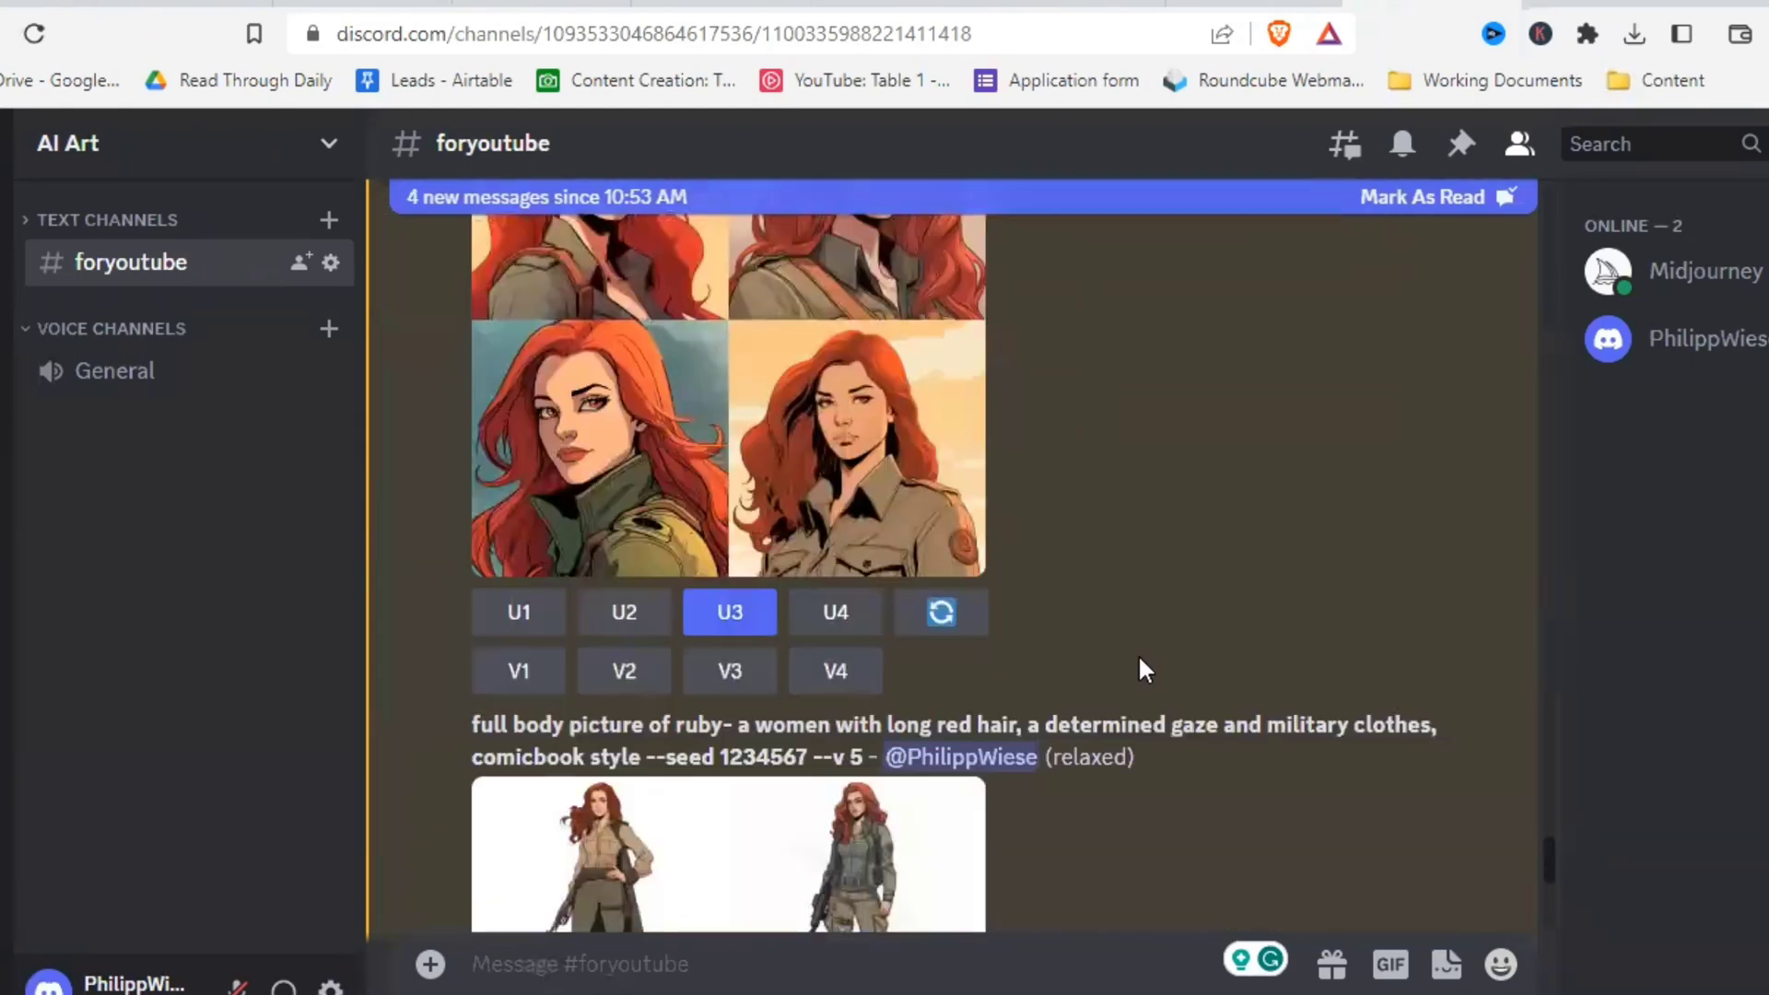
left_click(820, 590)
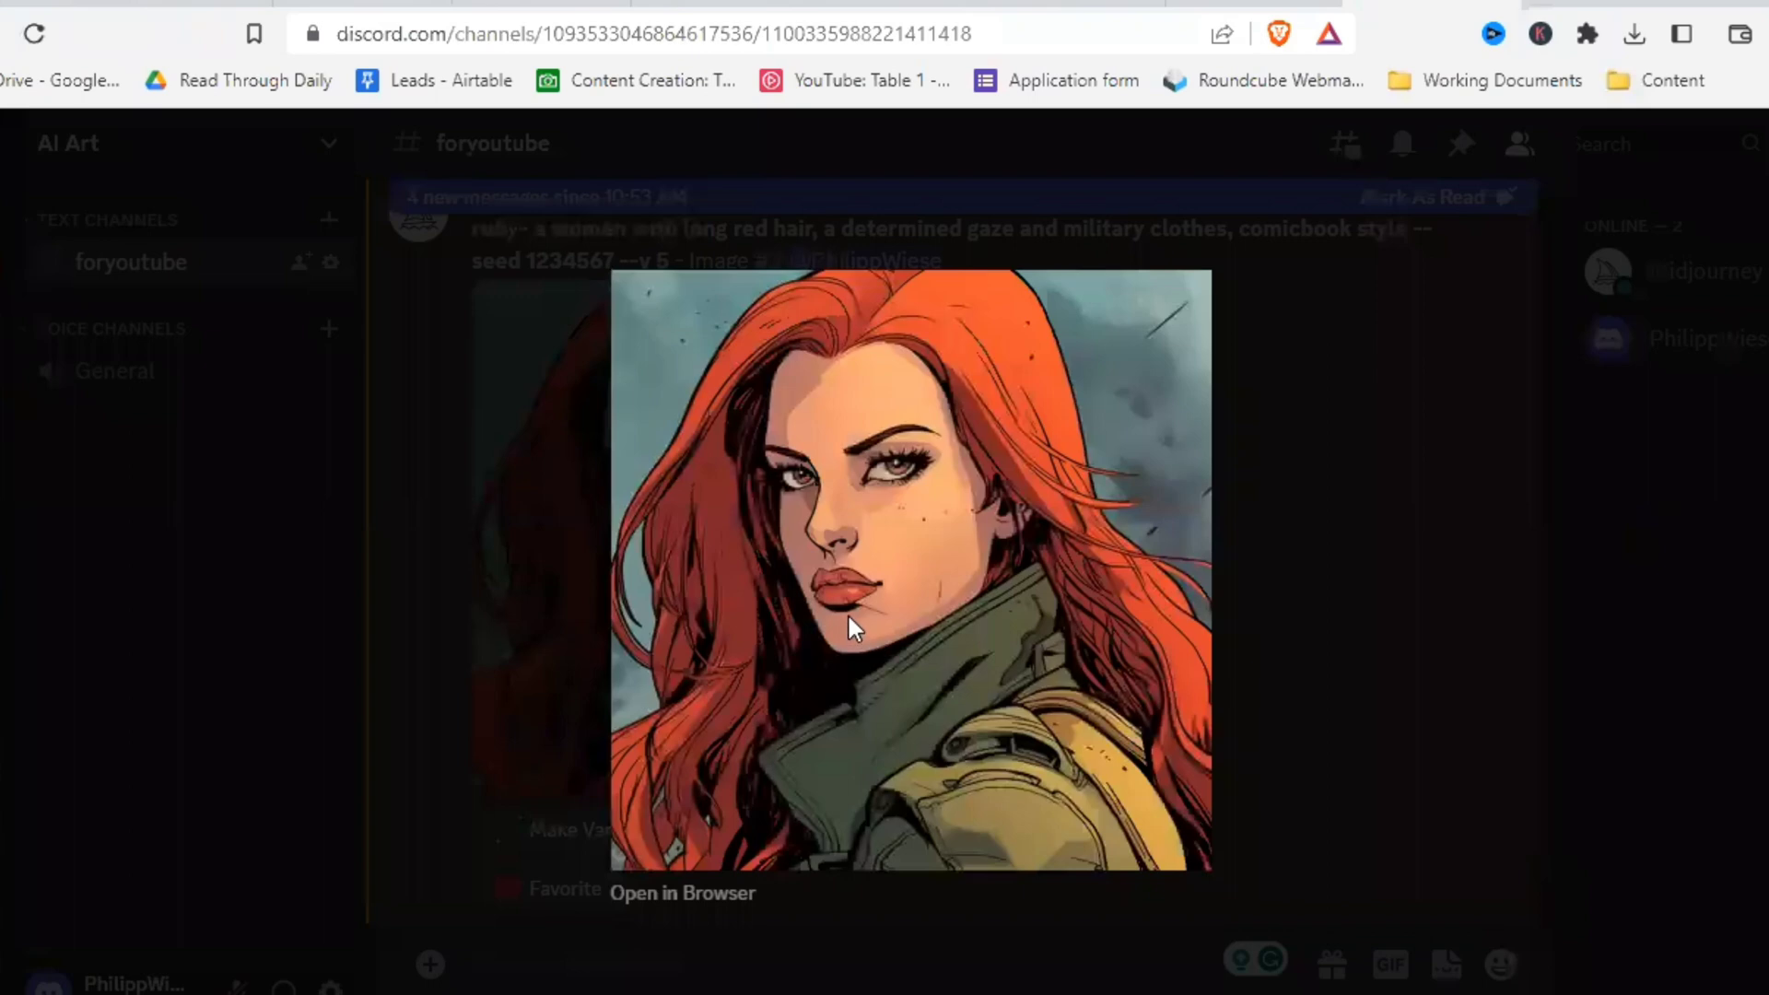
left_click(1275, 649)
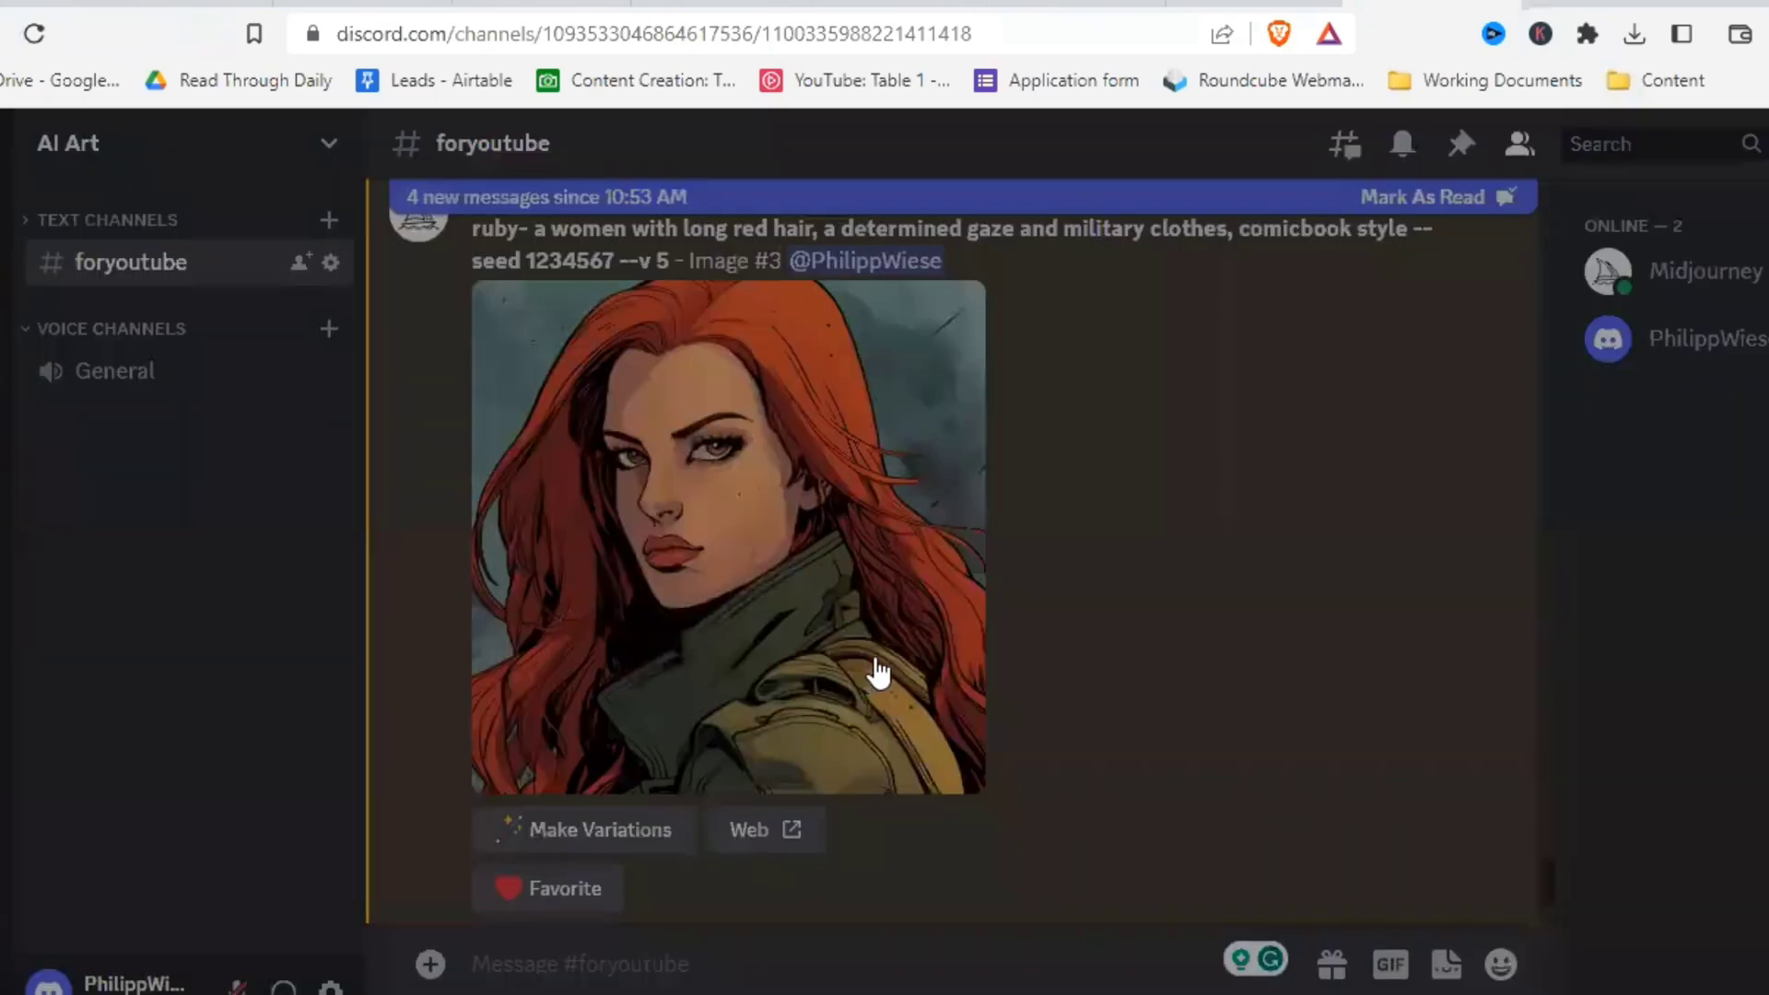
scroll(820, 650, "down", 5)
left_click(864, 739)
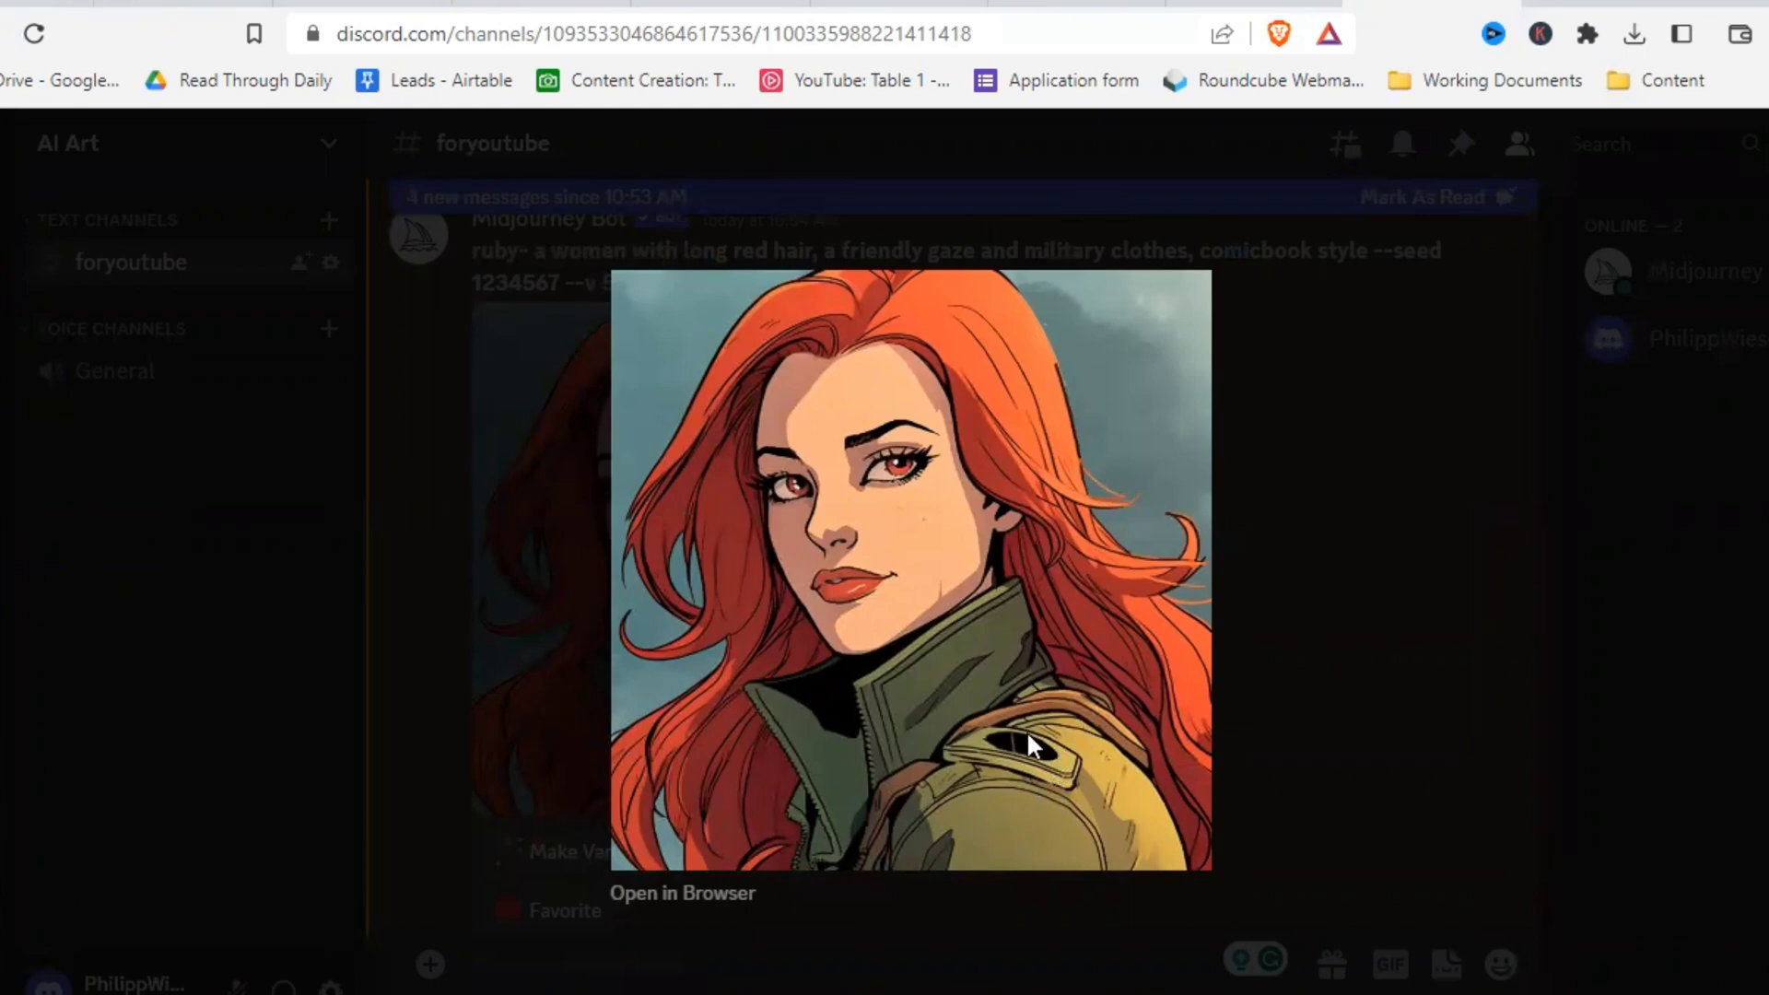
key("Escape")
scroll(888, 542, "down", 5)
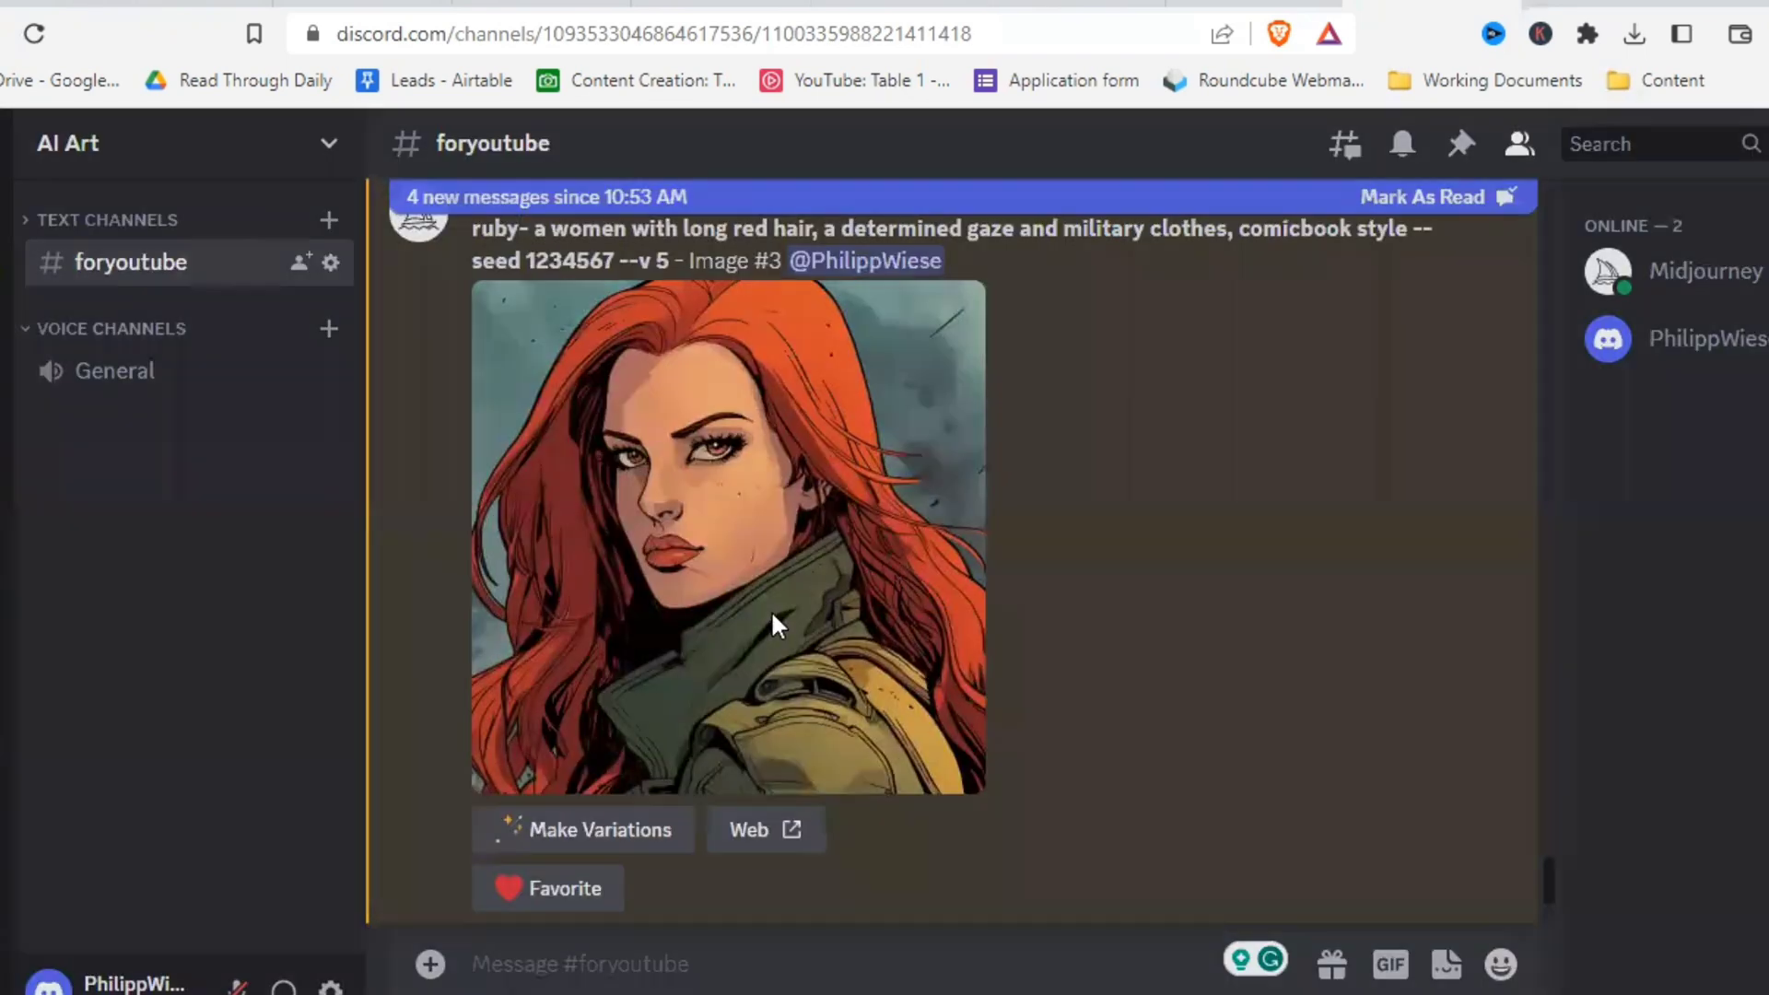
left_click(783, 617)
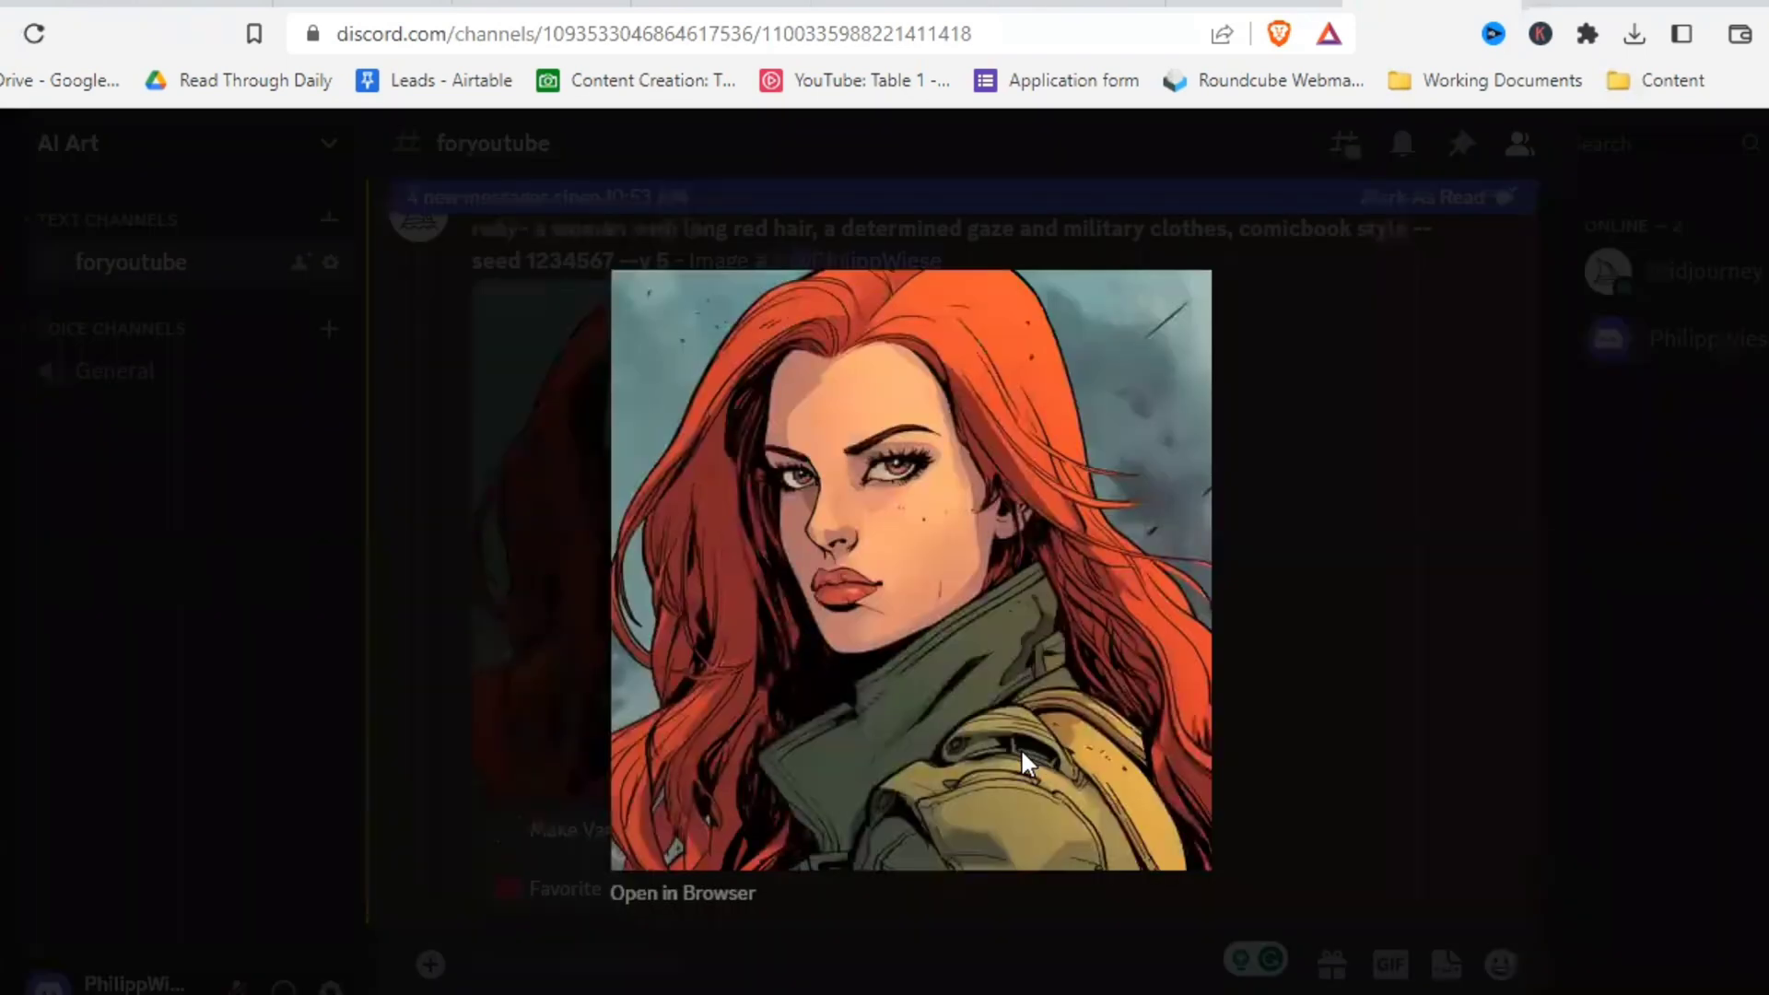
left_click(1306, 691)
Step: Enlarge the image grid generated from the full body ruby prompt to examine the four figures
scroll(1163, 673, "down", 5)
scroll(1163, 665, "down", 6)
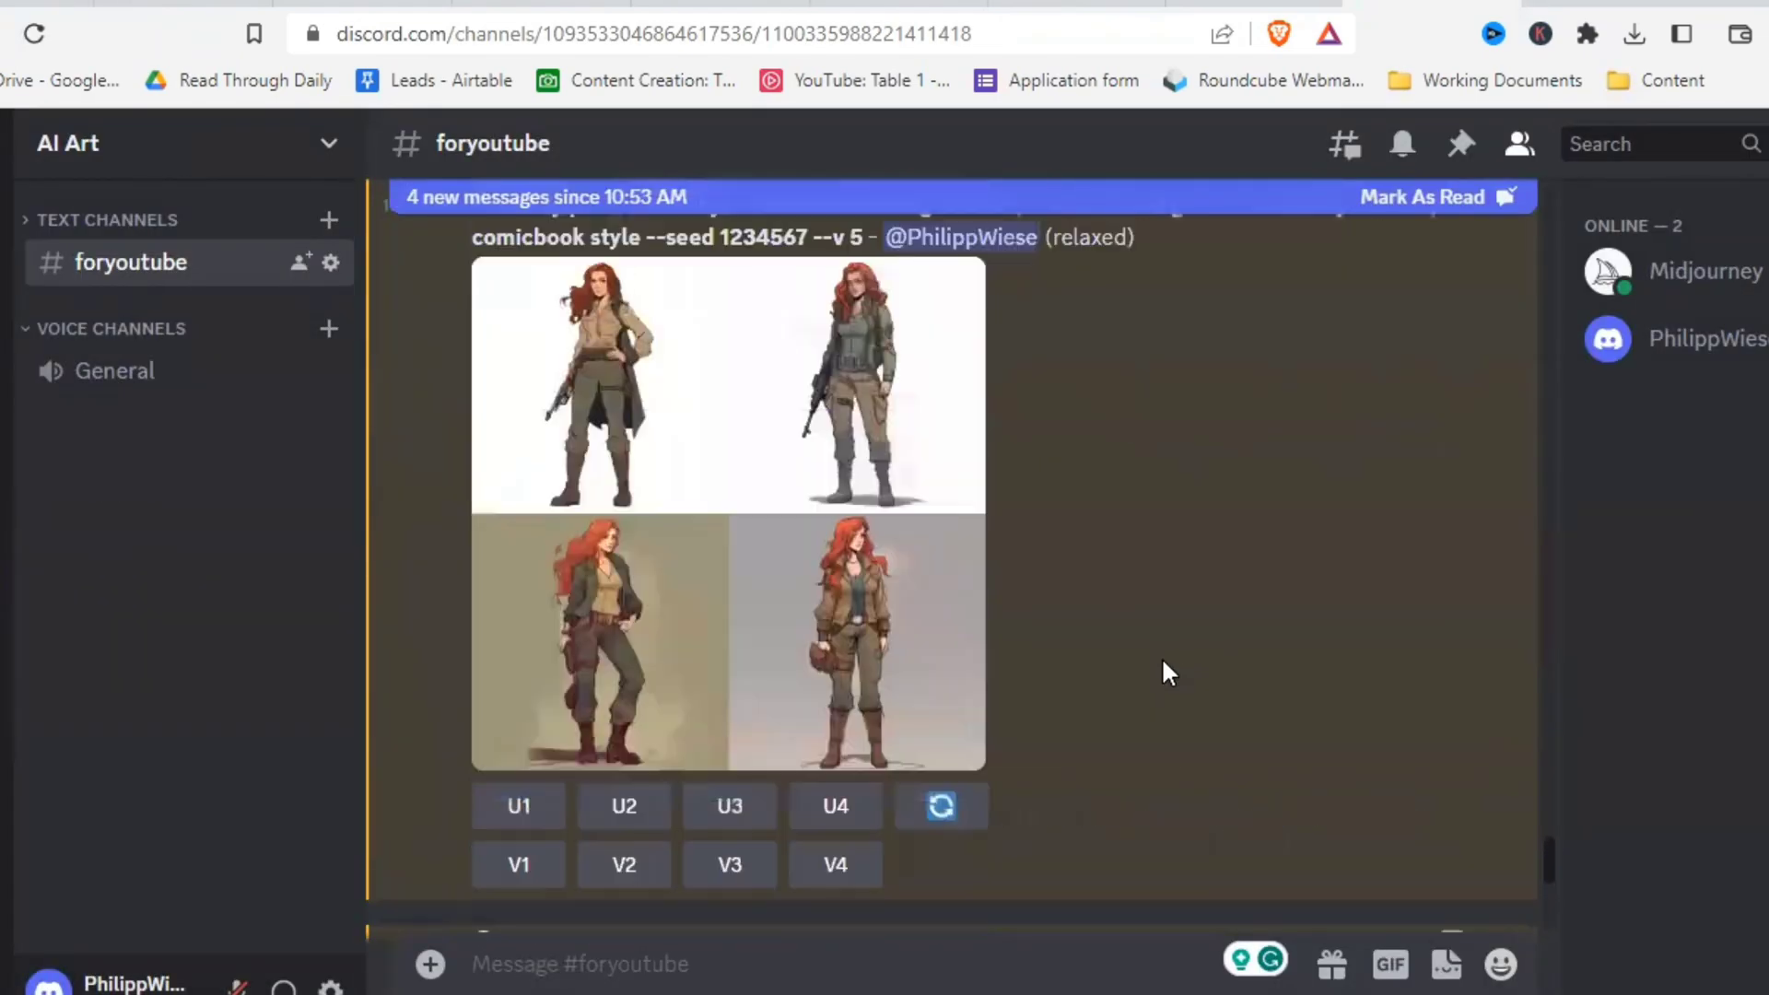
left_click(829, 668)
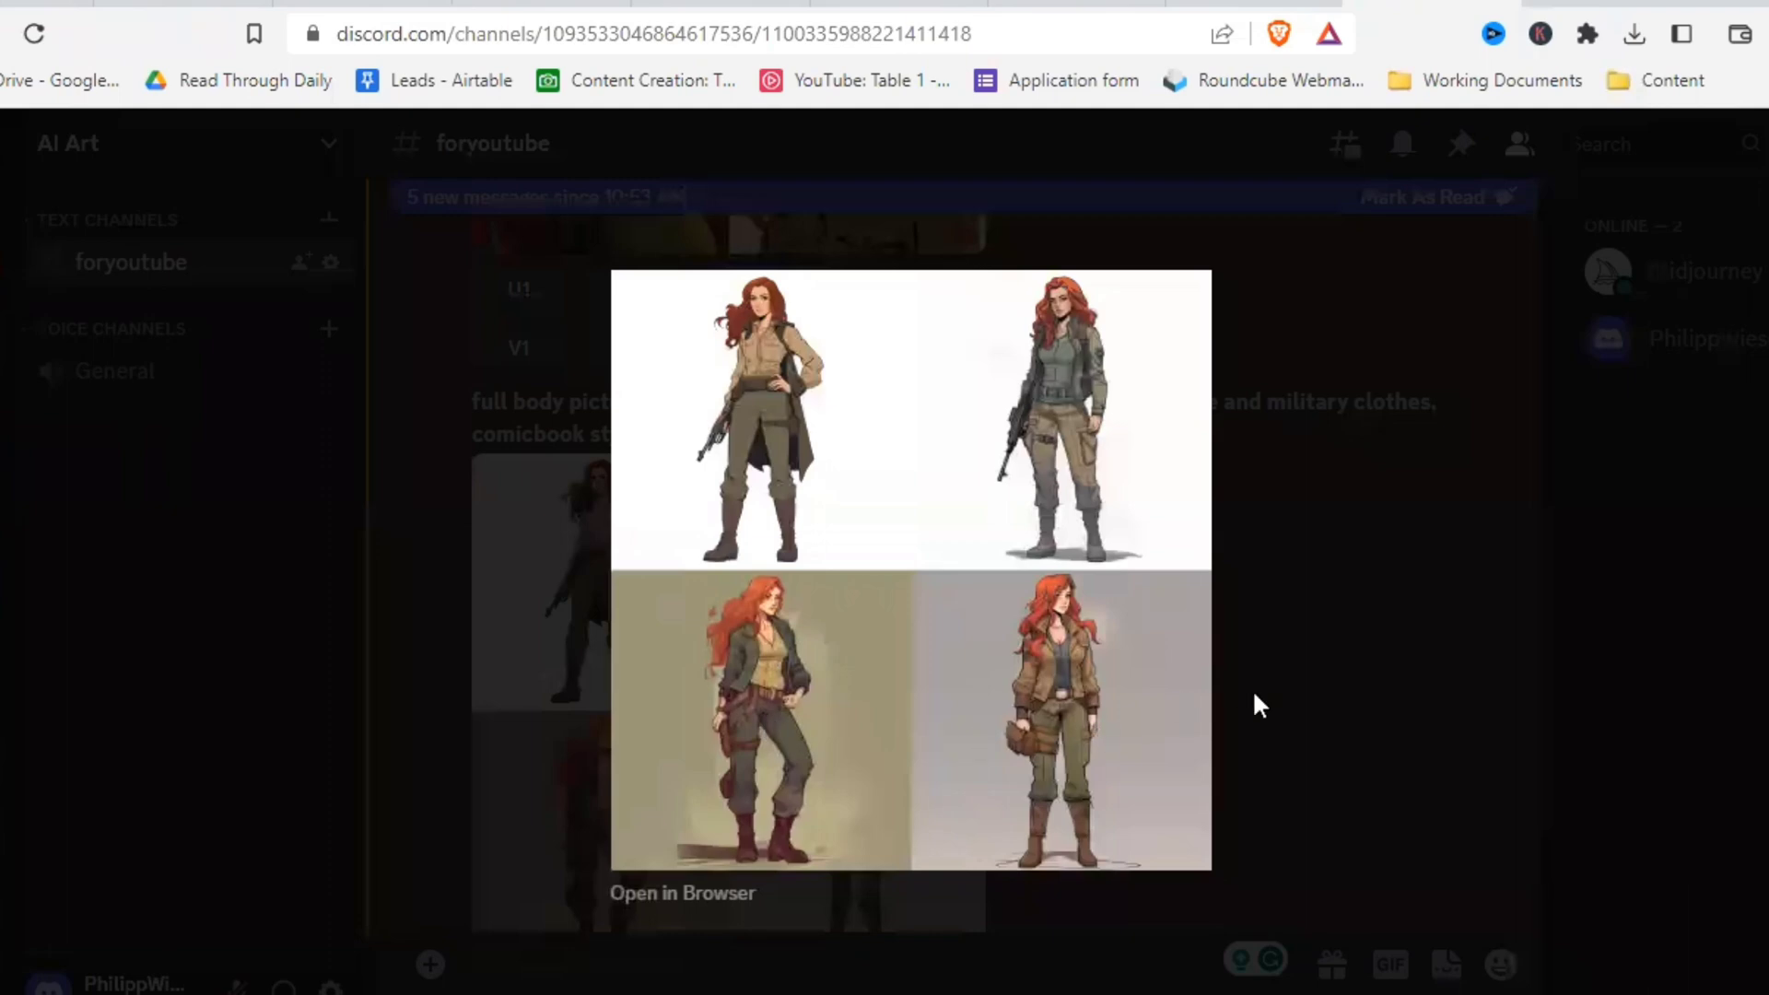
Step: Enlarge the image grid of the short-haired full body ruby prompt and compare its figures with the long-haired ones
left_click(1099, 706)
scroll(1129, 735, "up", 10)
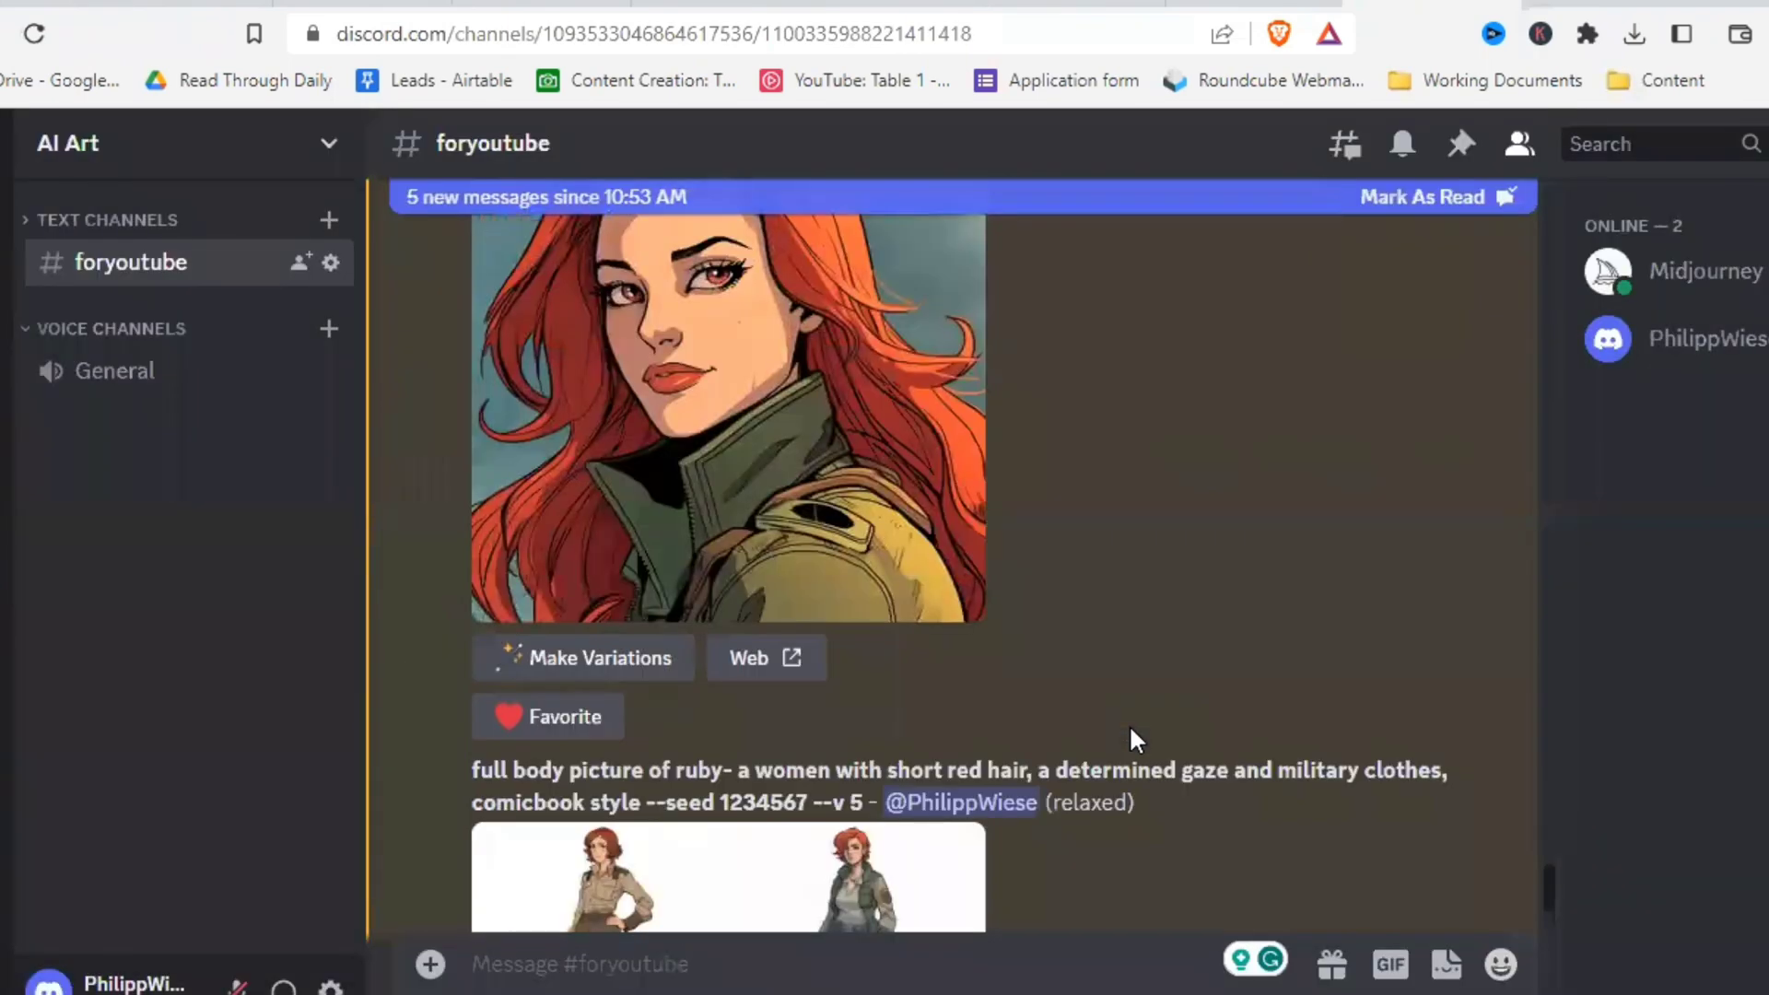
scroll(1131, 735, "down", 4)
scroll(1132, 735, "down", 2)
left_click(827, 601)
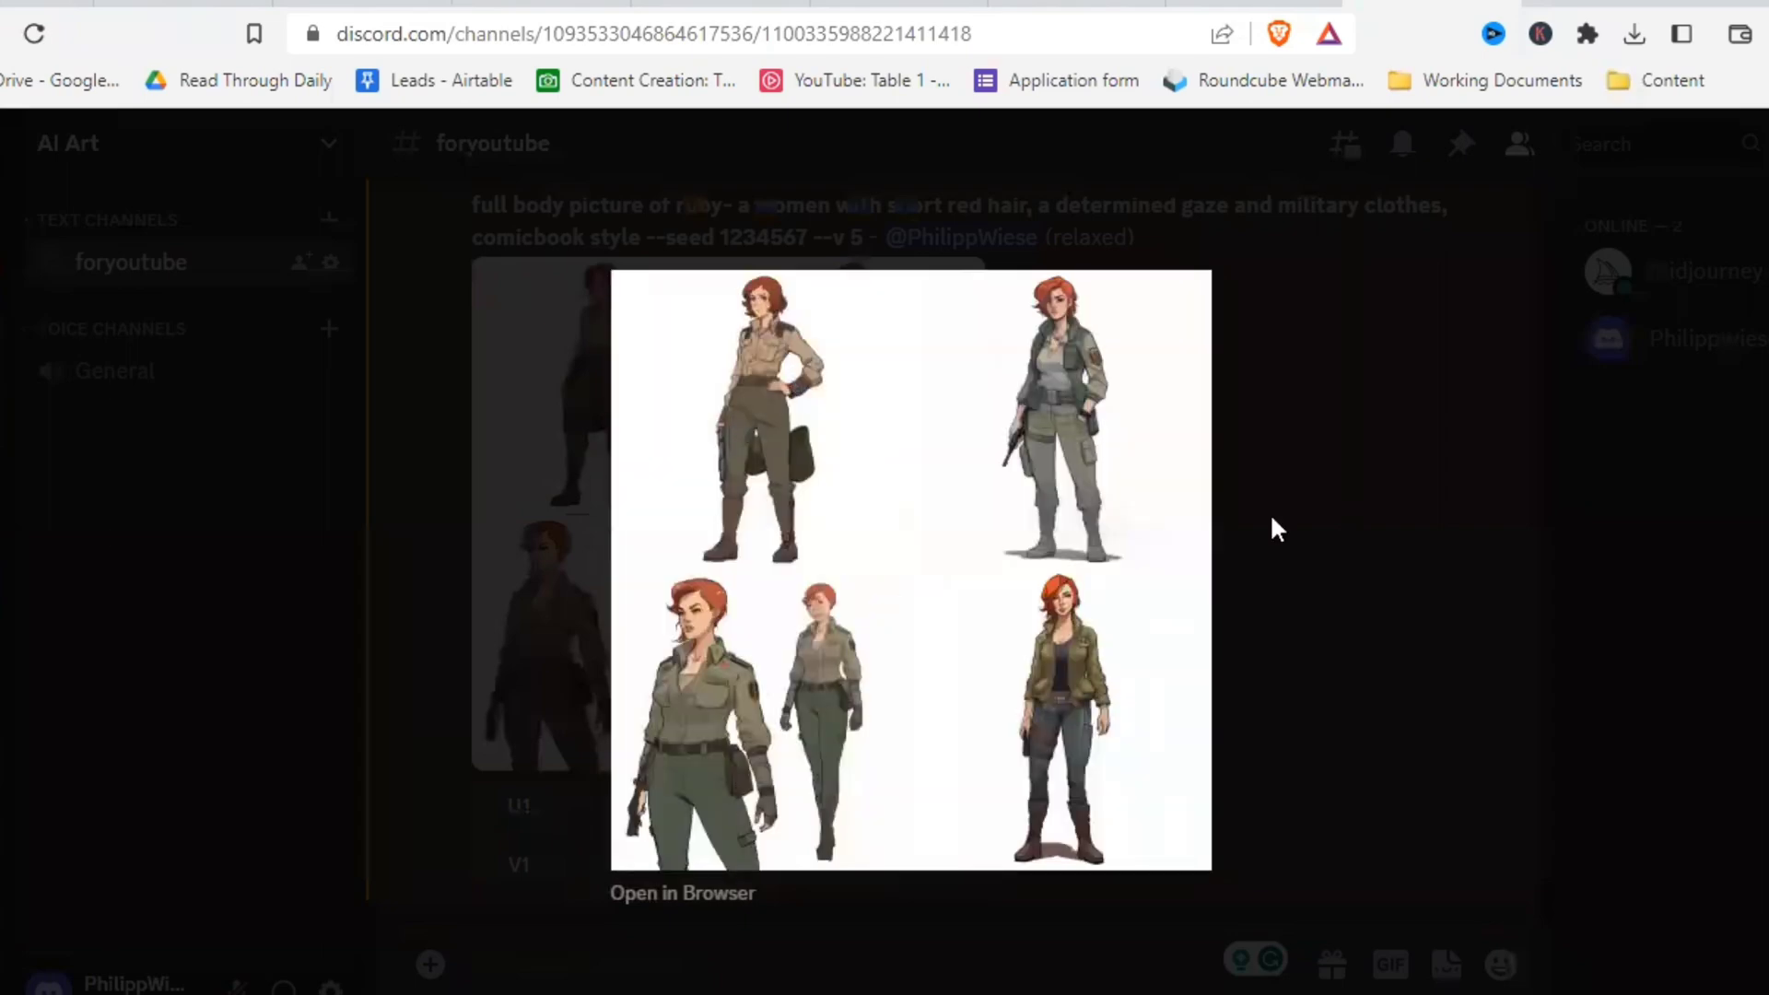
left_click(1276, 530)
Step: Upscale the first image in both the long-haired and the short-haired full body grids
scroll(1030, 615, "up", 5)
scroll(1028, 620, "down", 2)
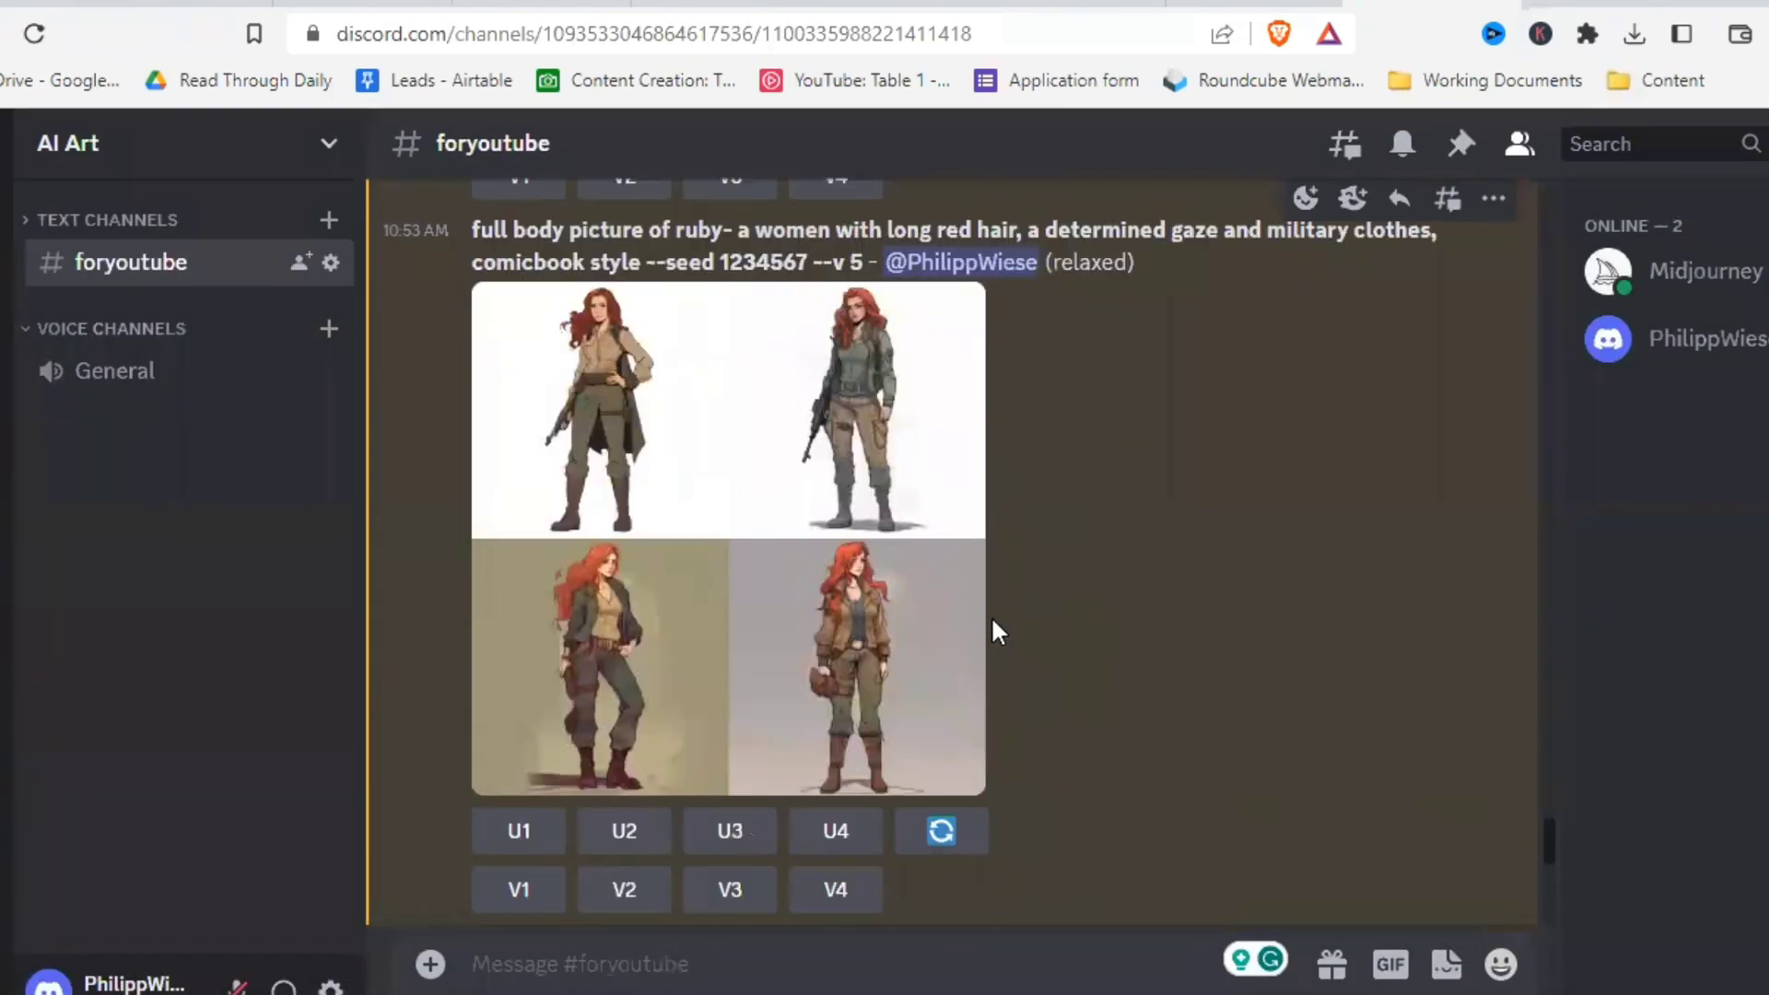
left_click(523, 834)
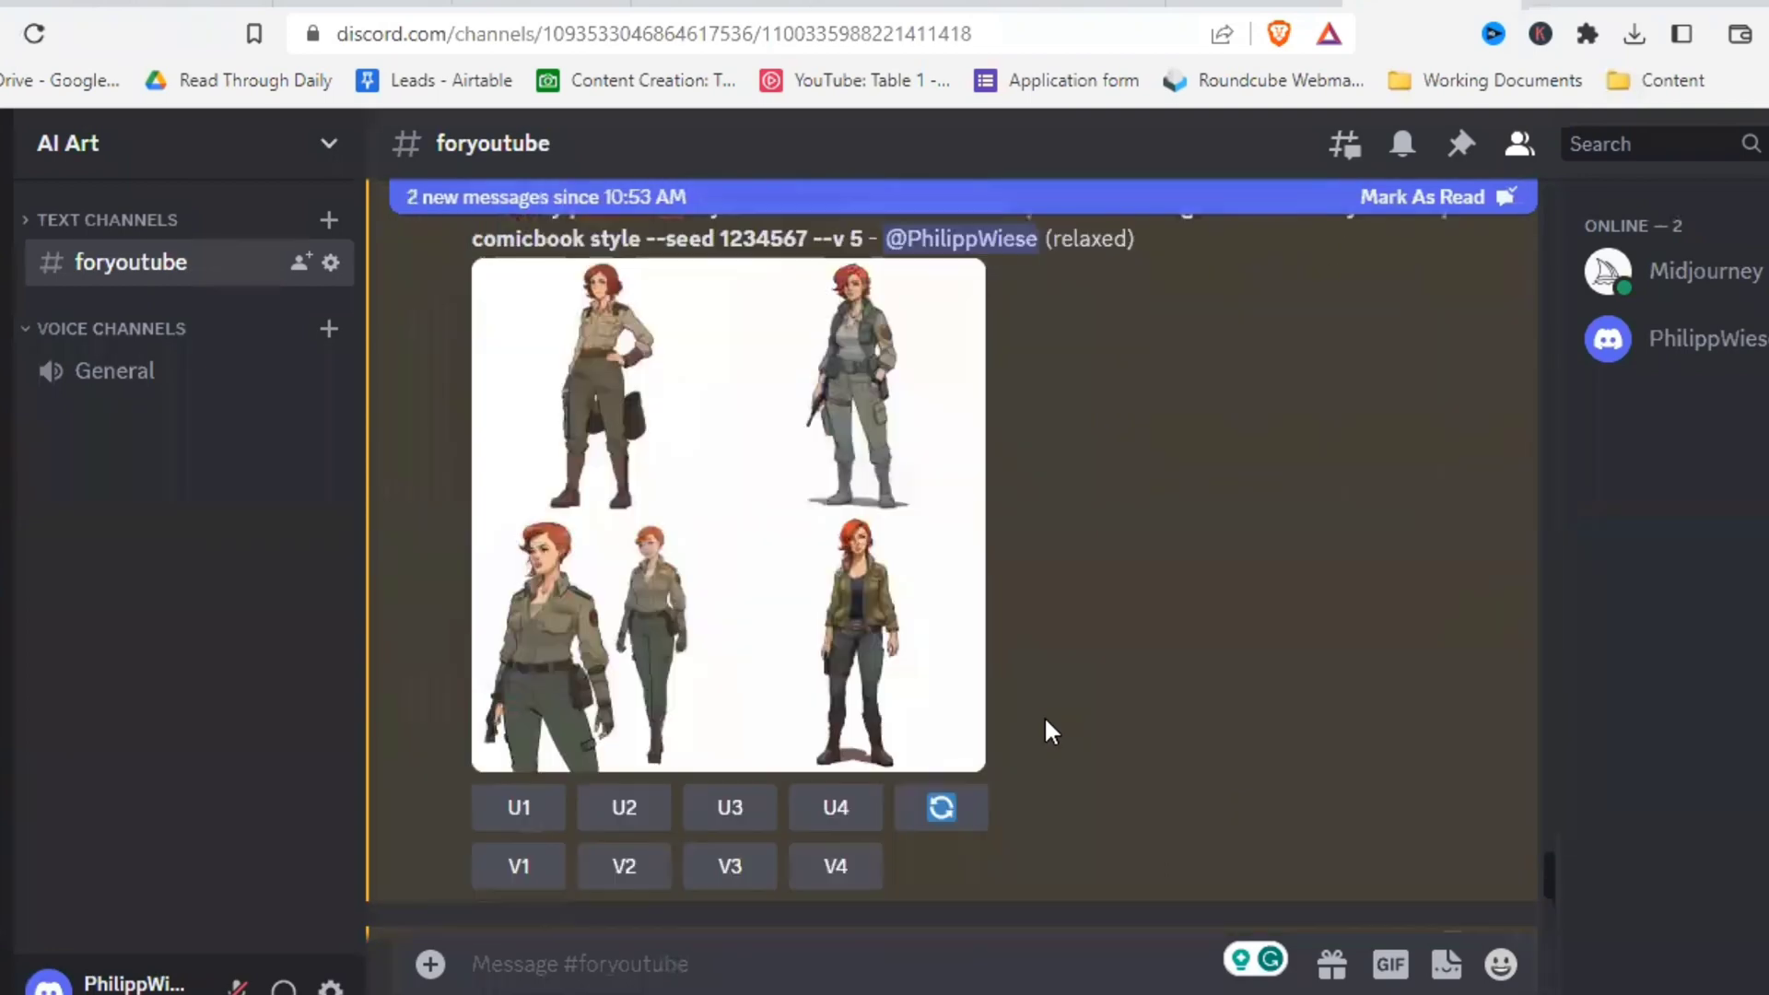
left_click(513, 813)
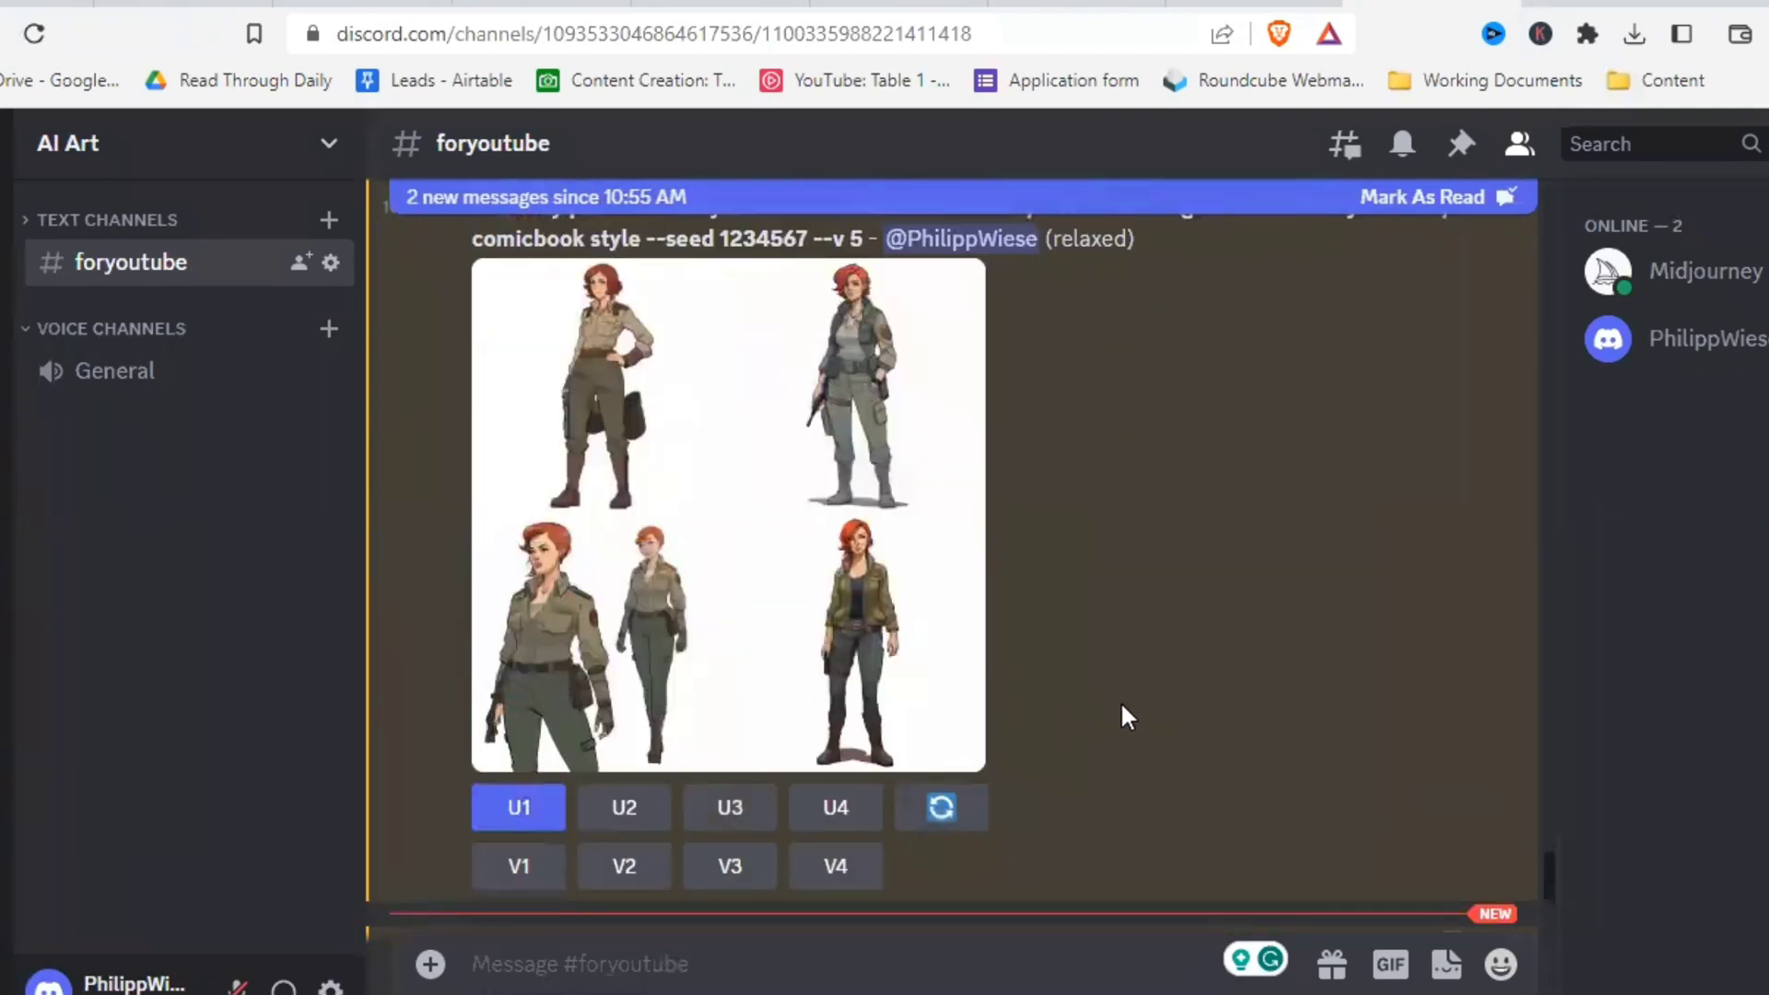
Step: Enlarge the upscaled long-haired and short-haired full body figures in turn and compare face, pose and outfit
left_click(638, 548)
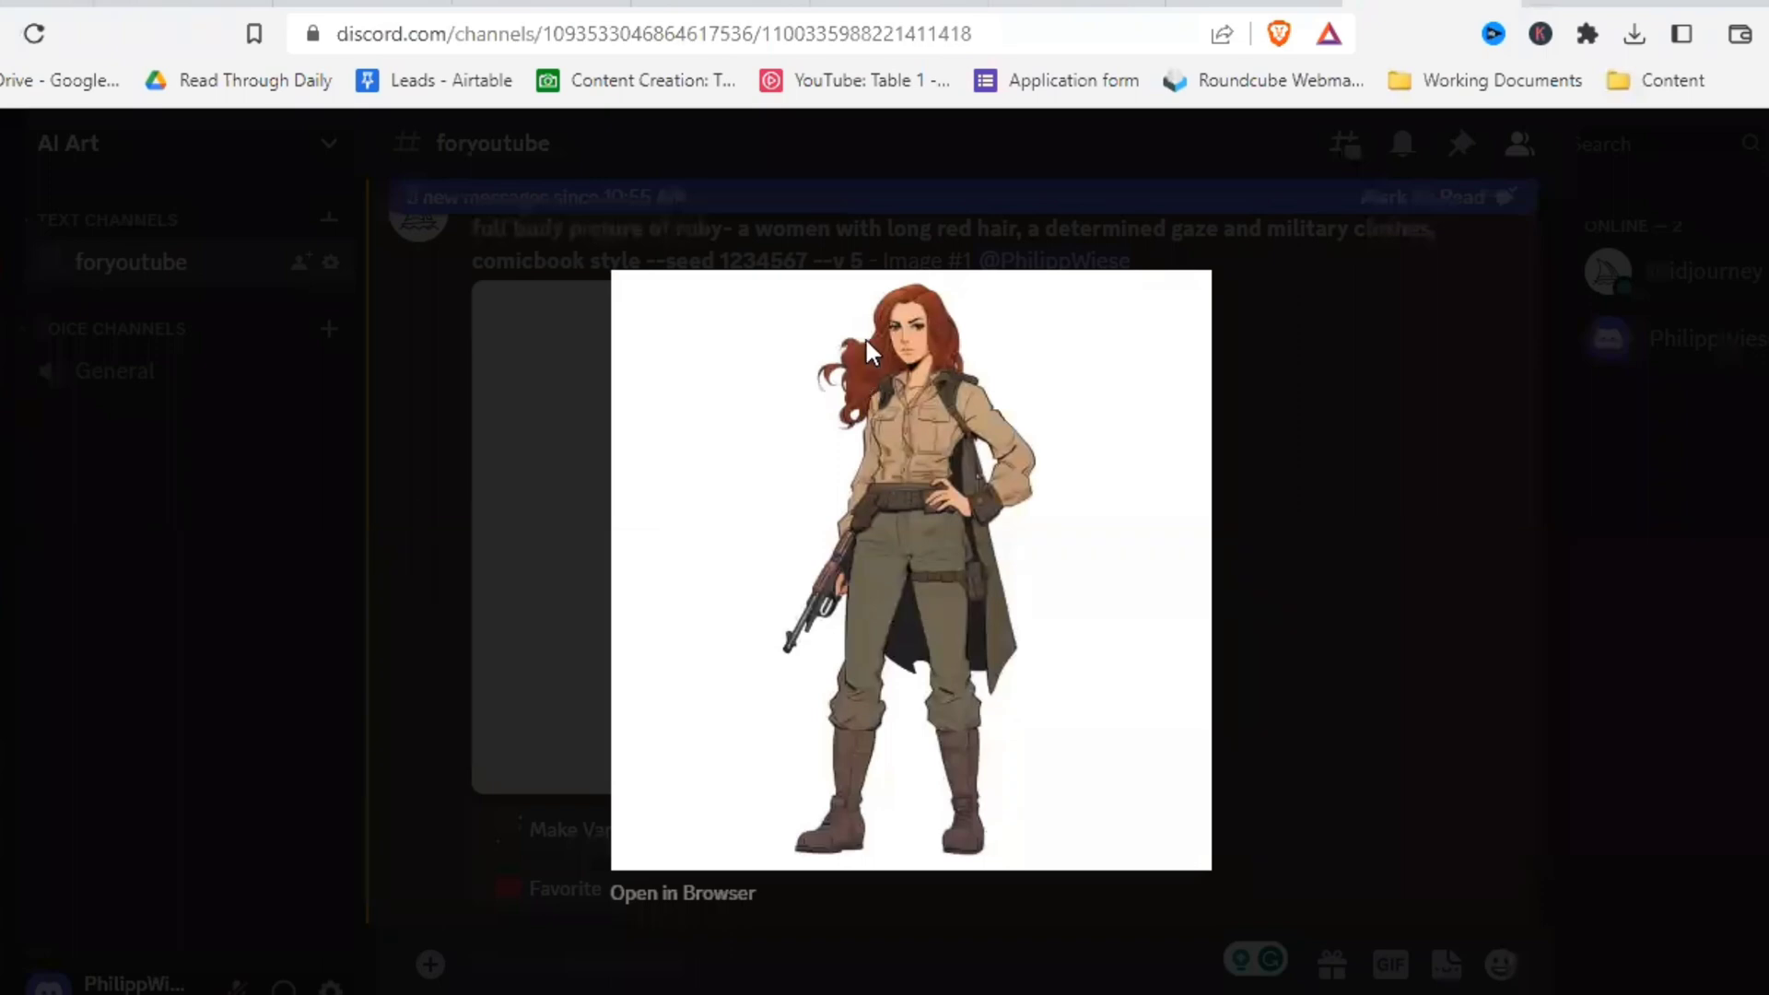
left_click(1252, 599)
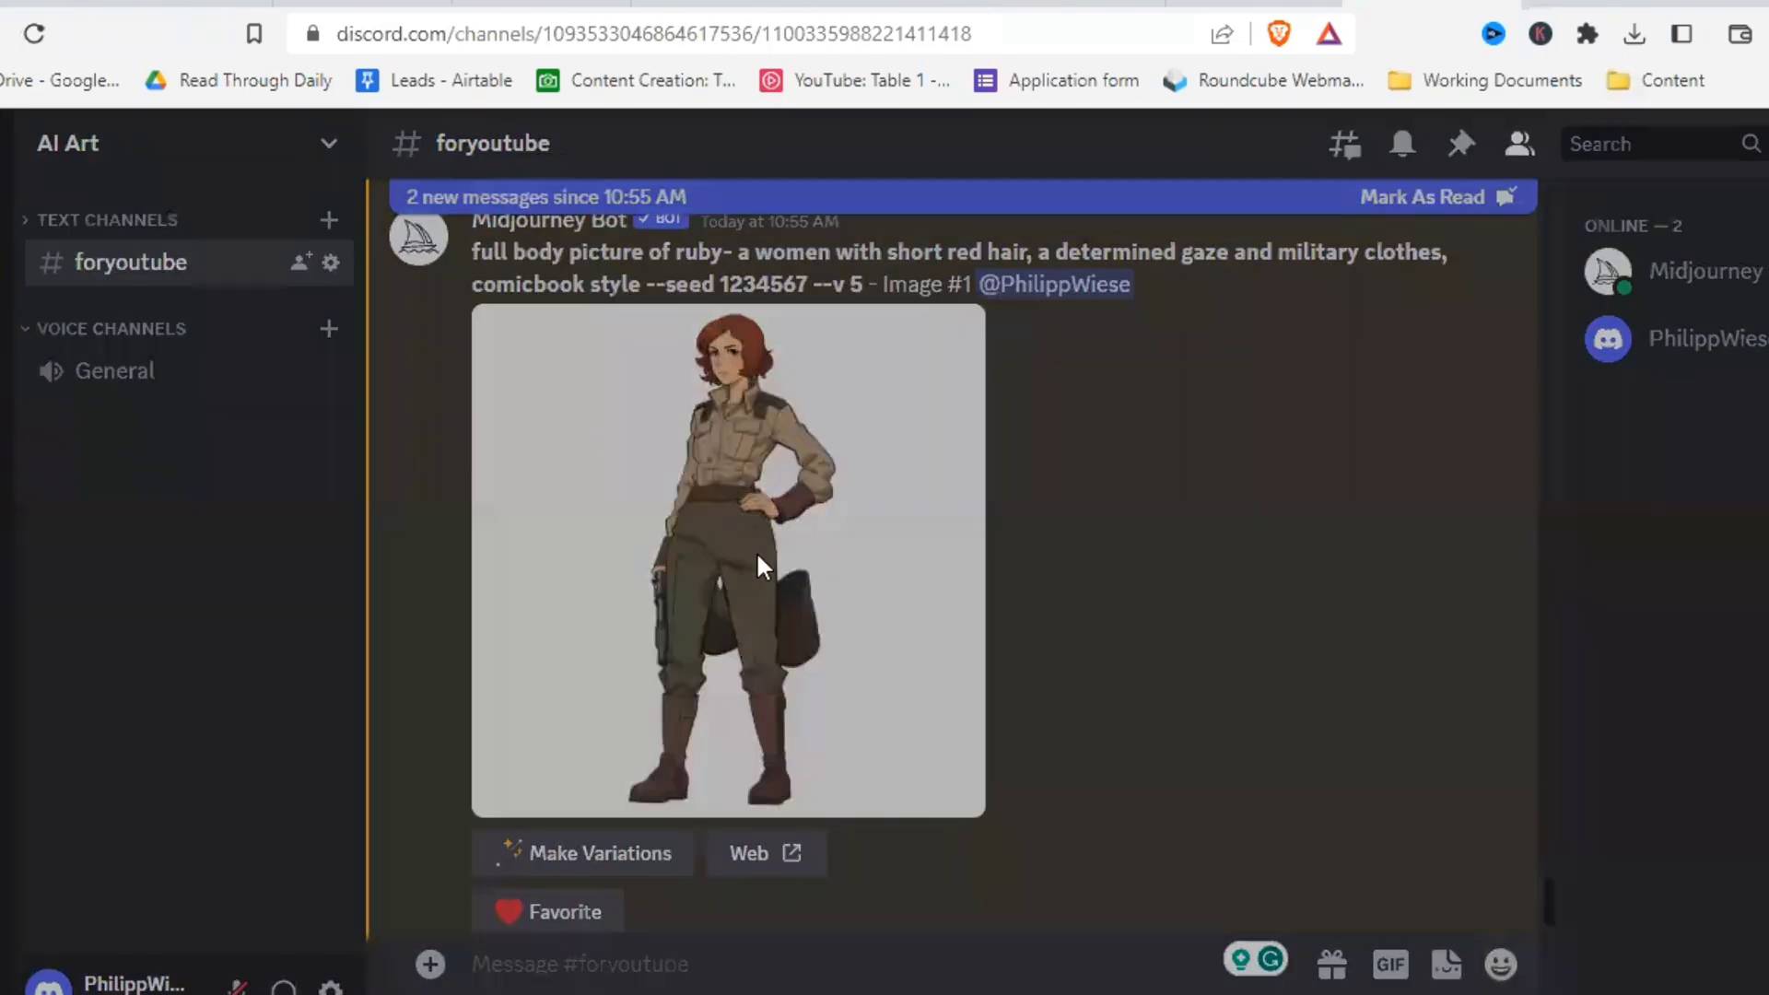
left_click(760, 557)
left_click(1109, 593)
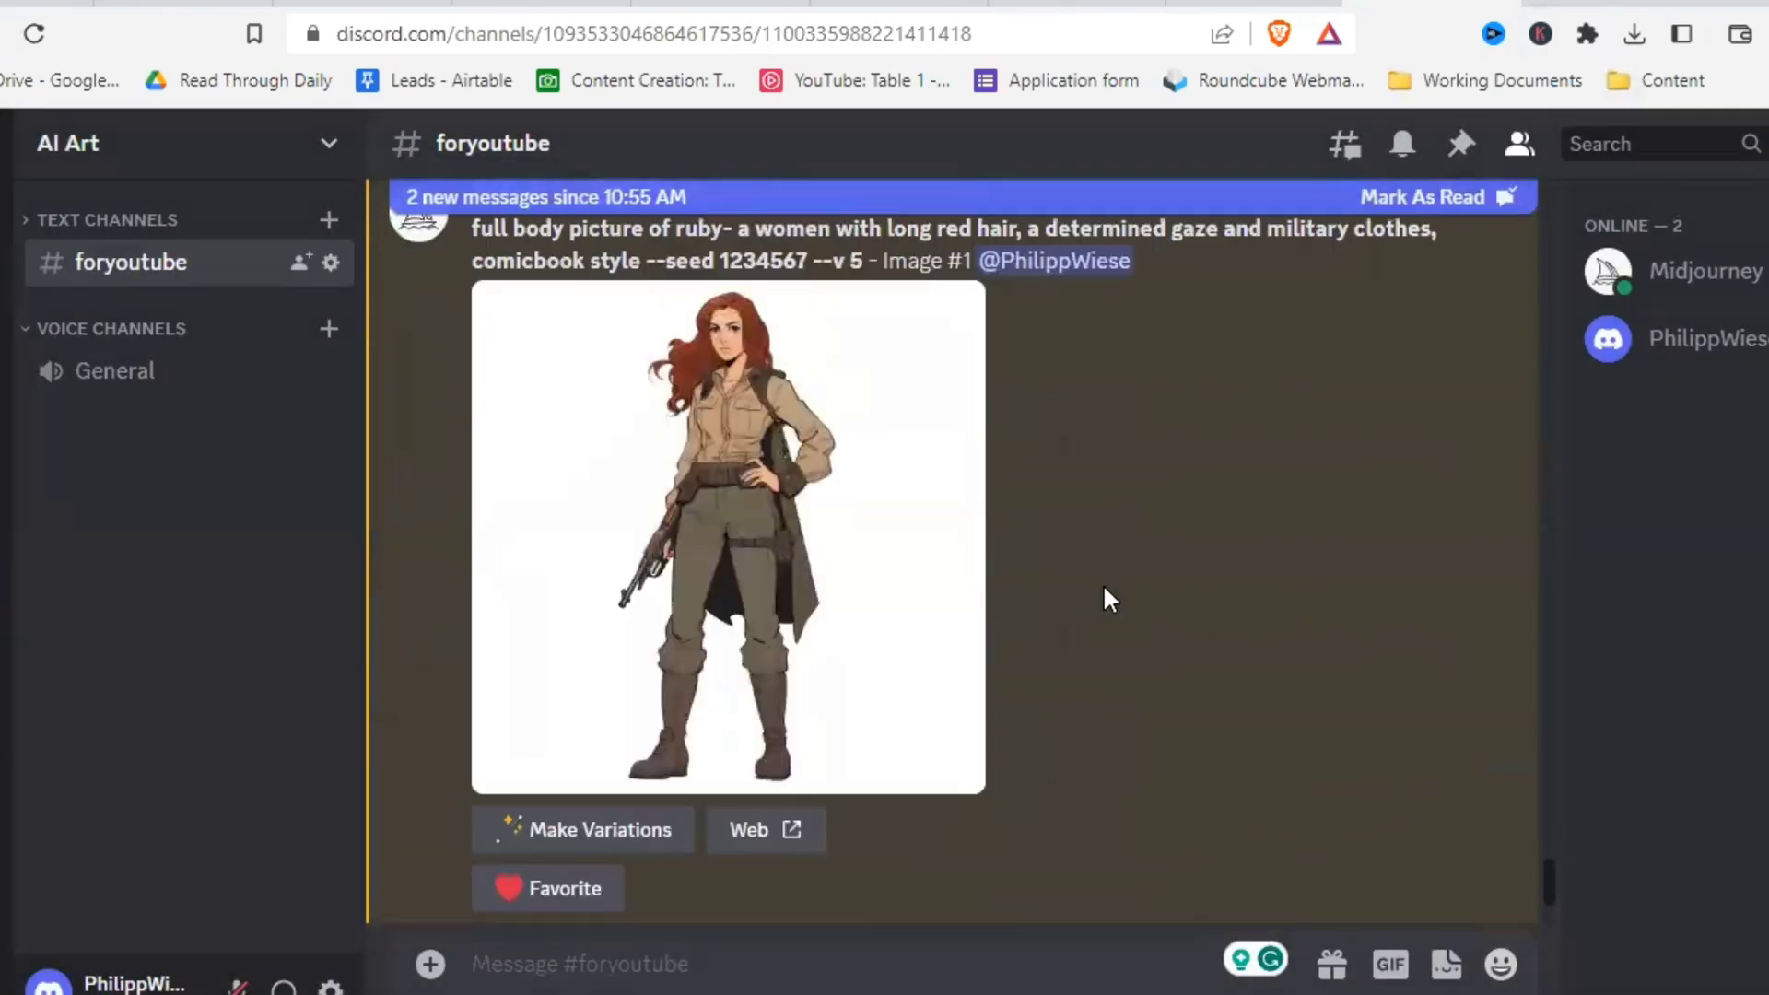
Step: Copy the image address of the enlarged, upscaled short-haired full body picture
scroll(1104, 589, "down", 5)
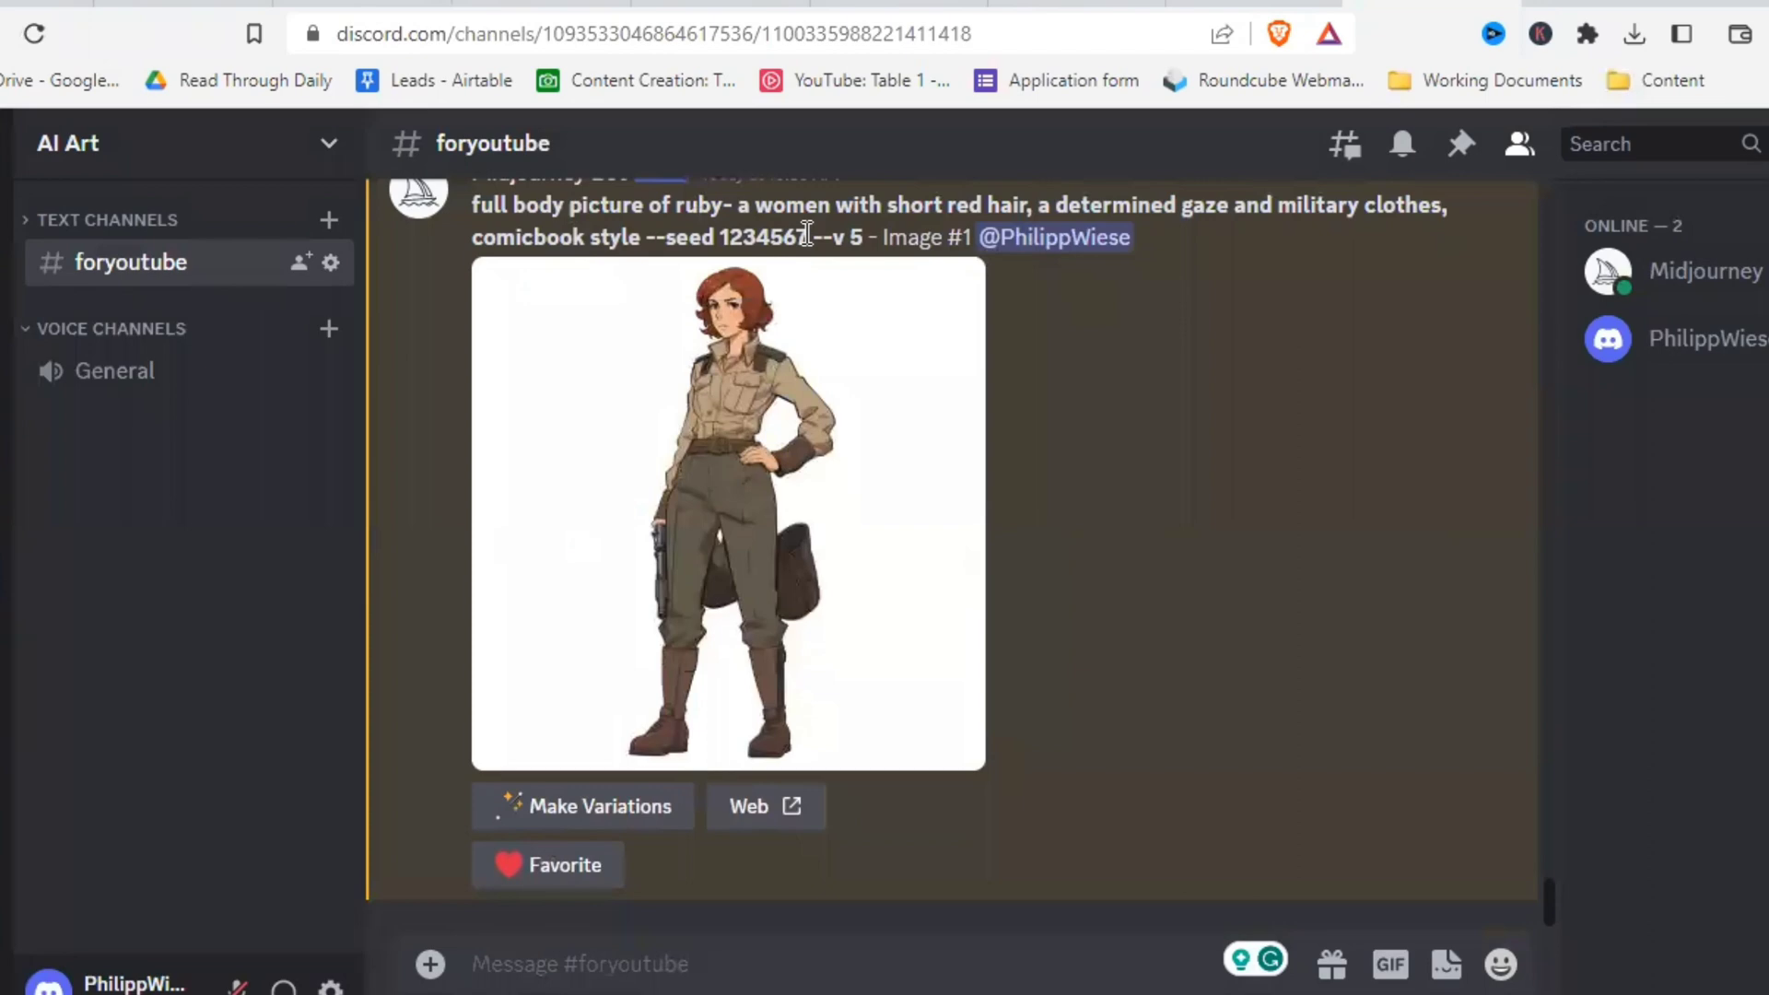
left_click(716, 526)
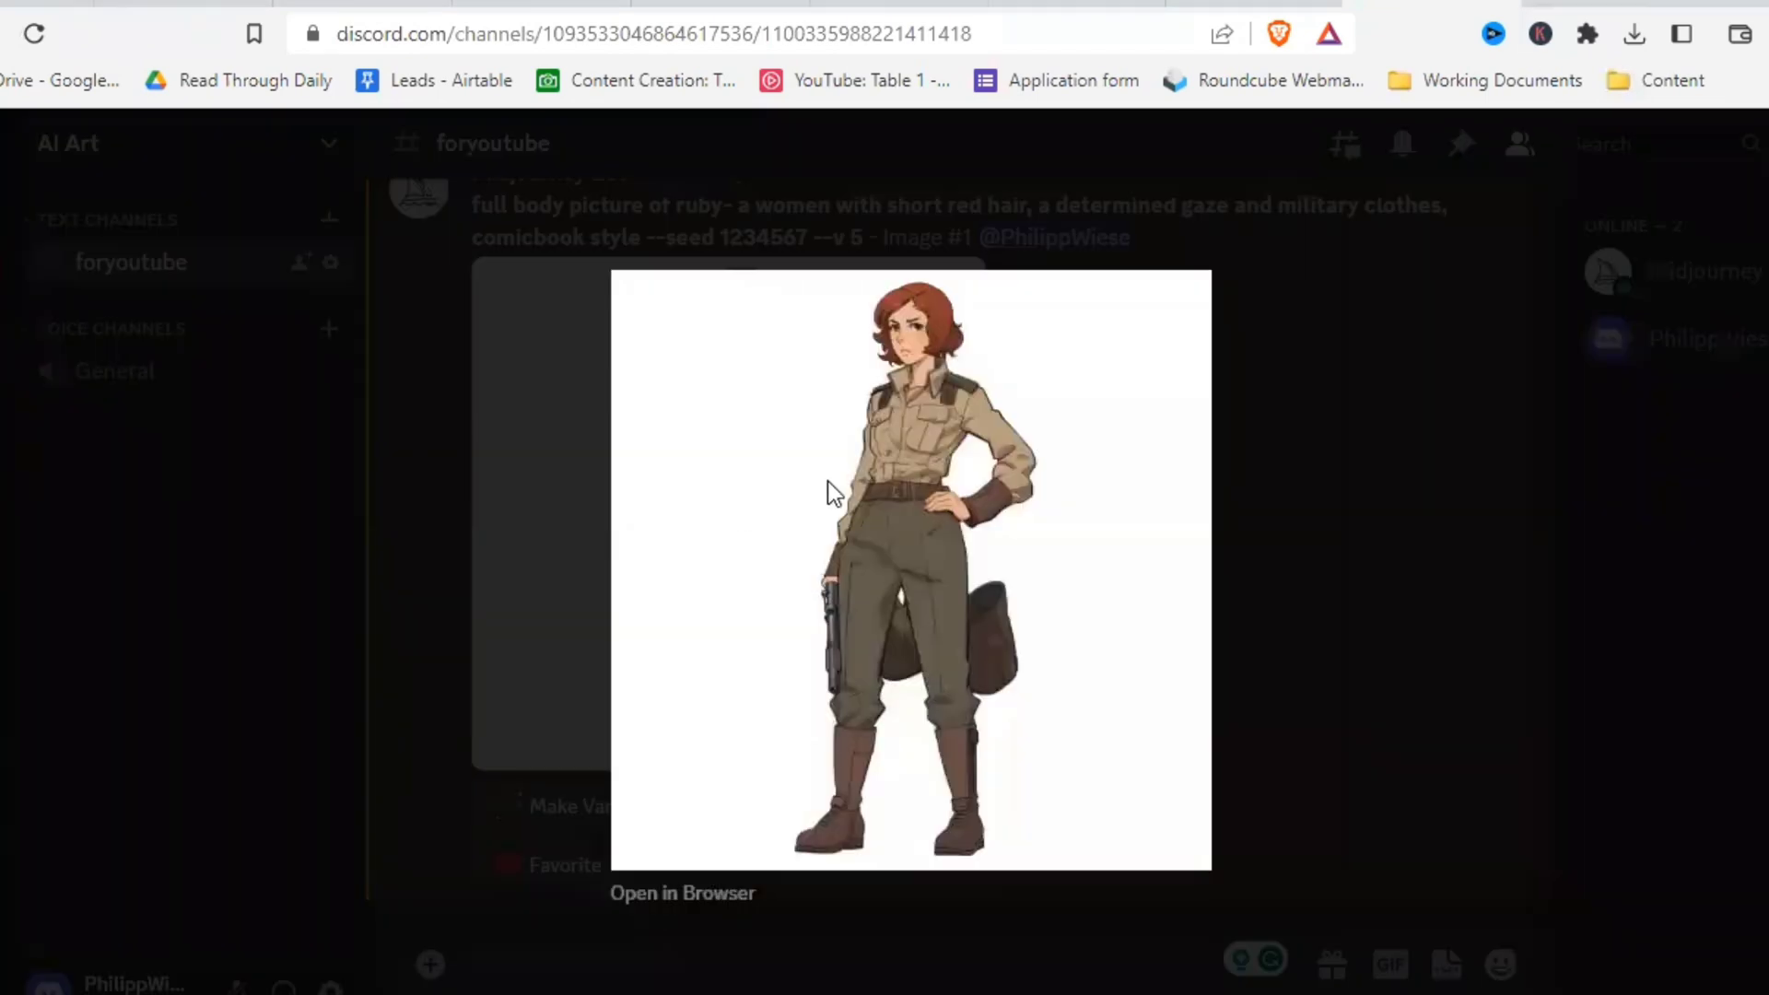
right_click(864, 476)
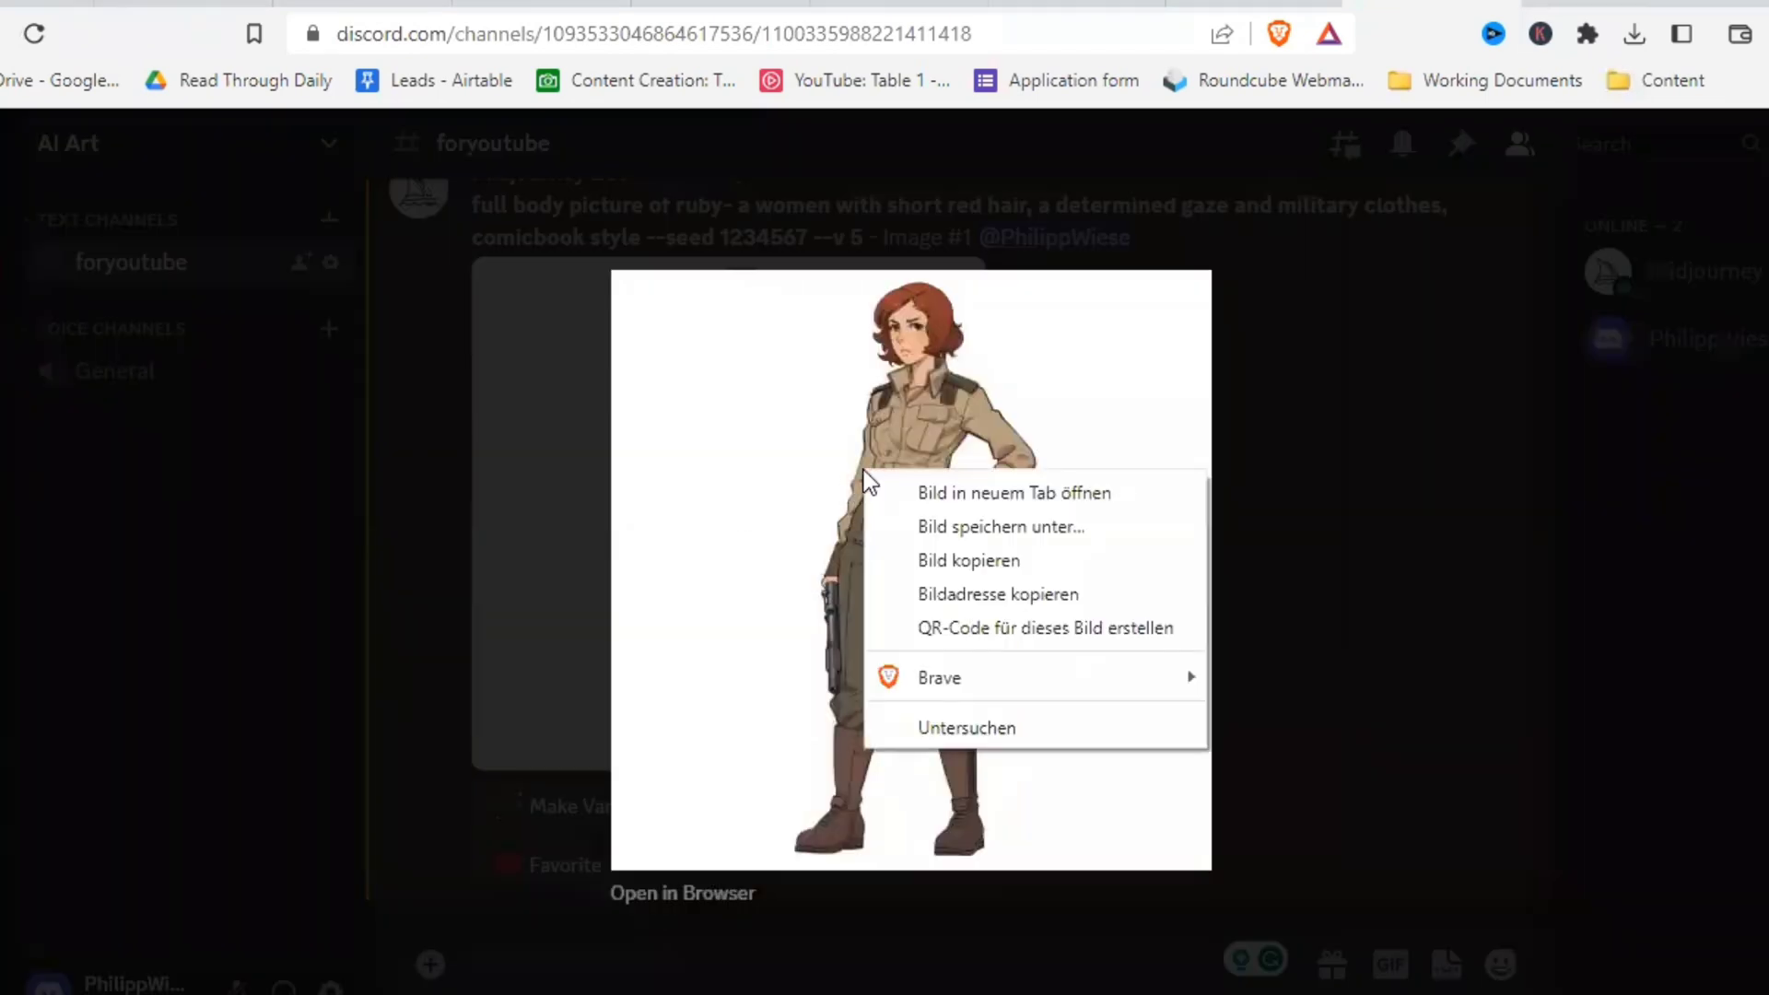
left_click(1008, 595)
left_click(1269, 557)
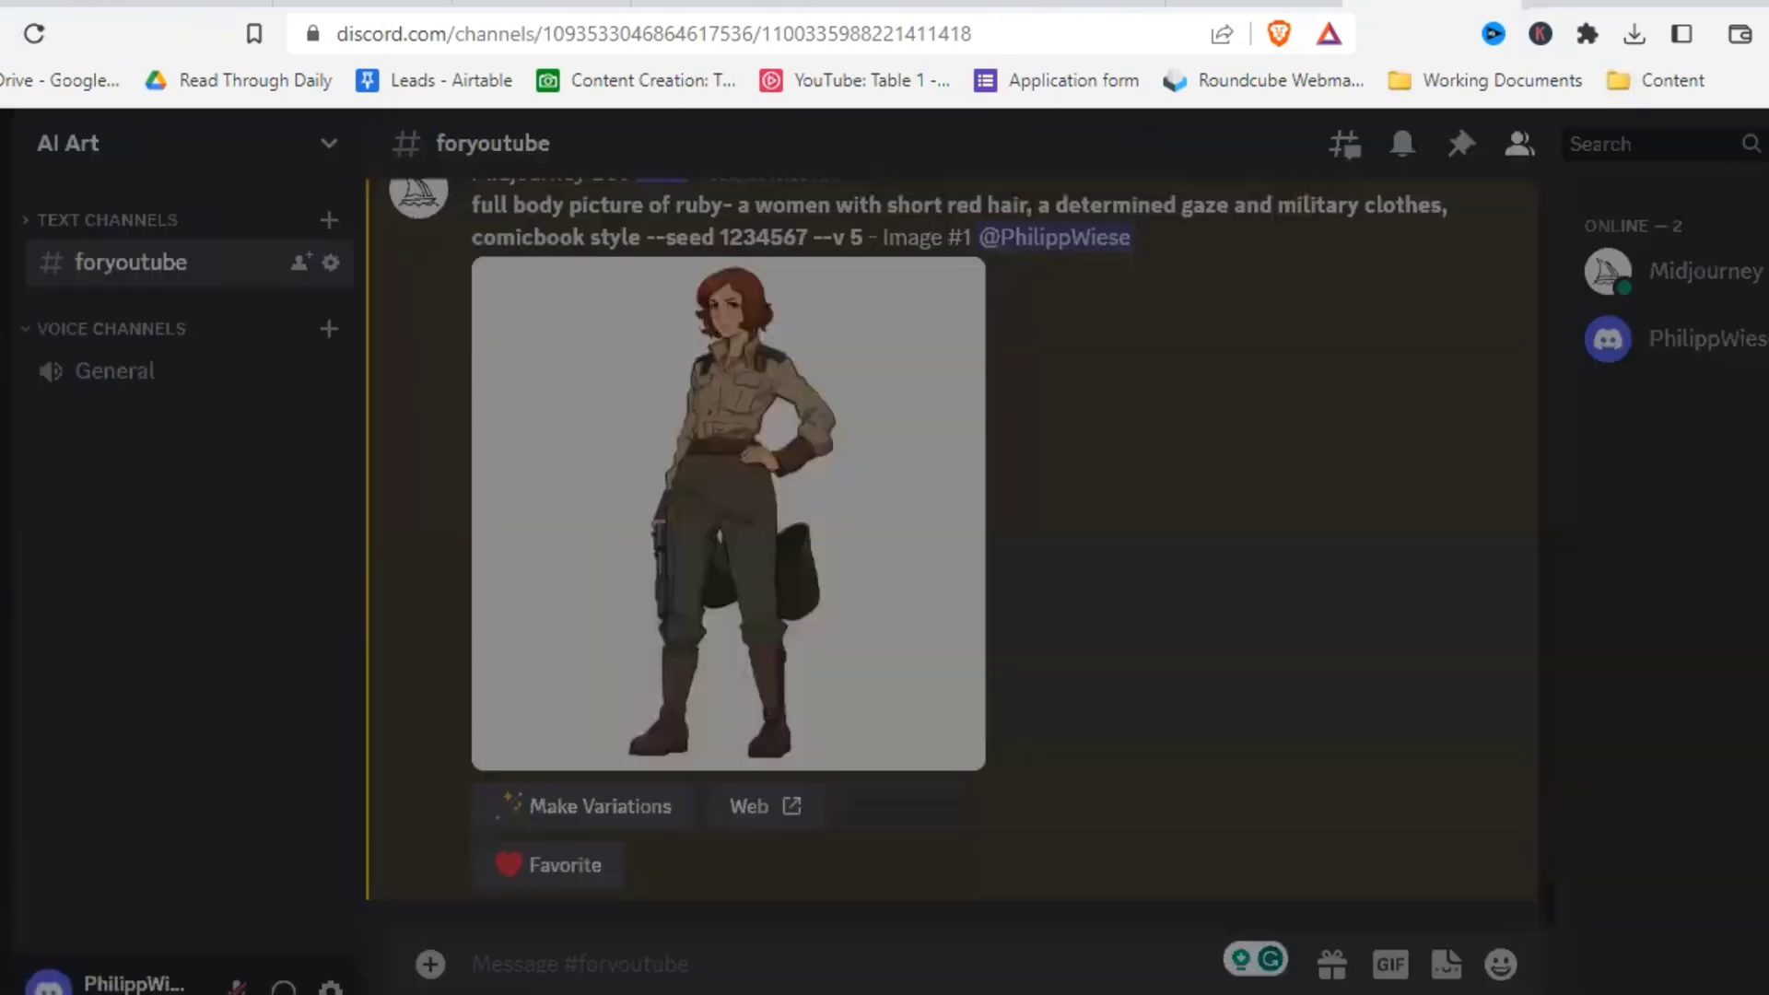
Step: Start an /imagine prompt in the foryoutube channel with the copied image address as its reference
left_click(866, 965)
type("/ima")
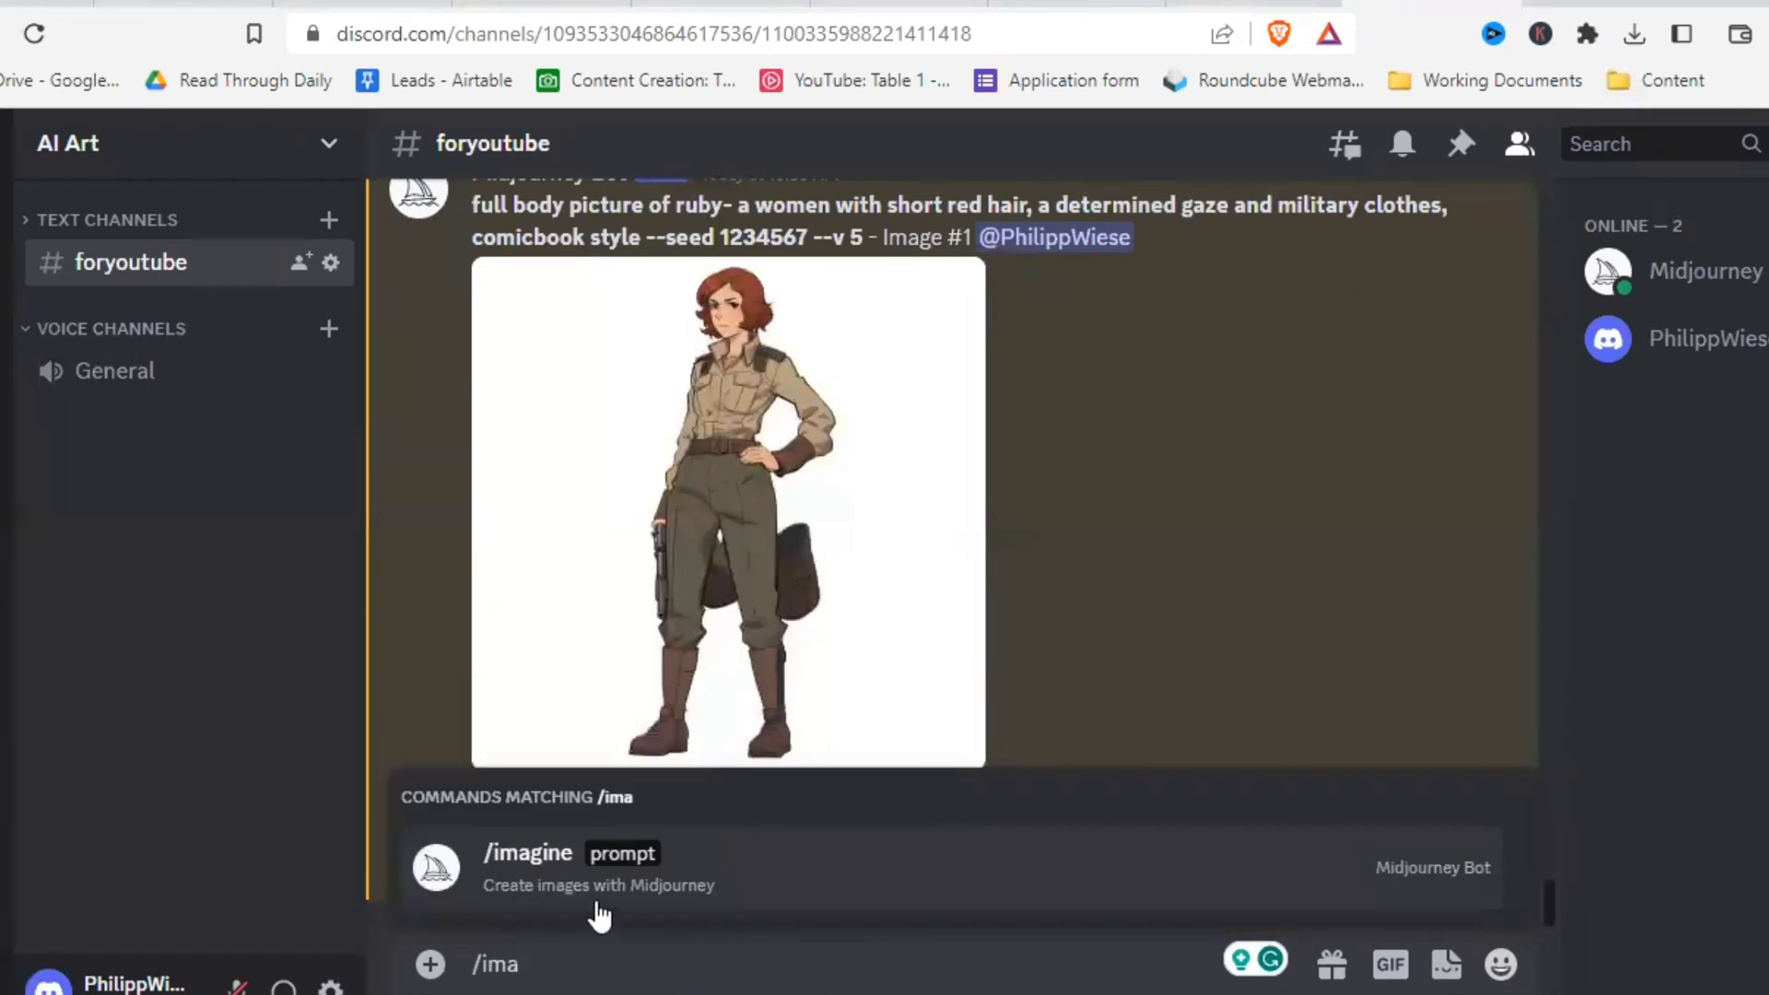
left_click(679, 887)
key("ctrl+v")
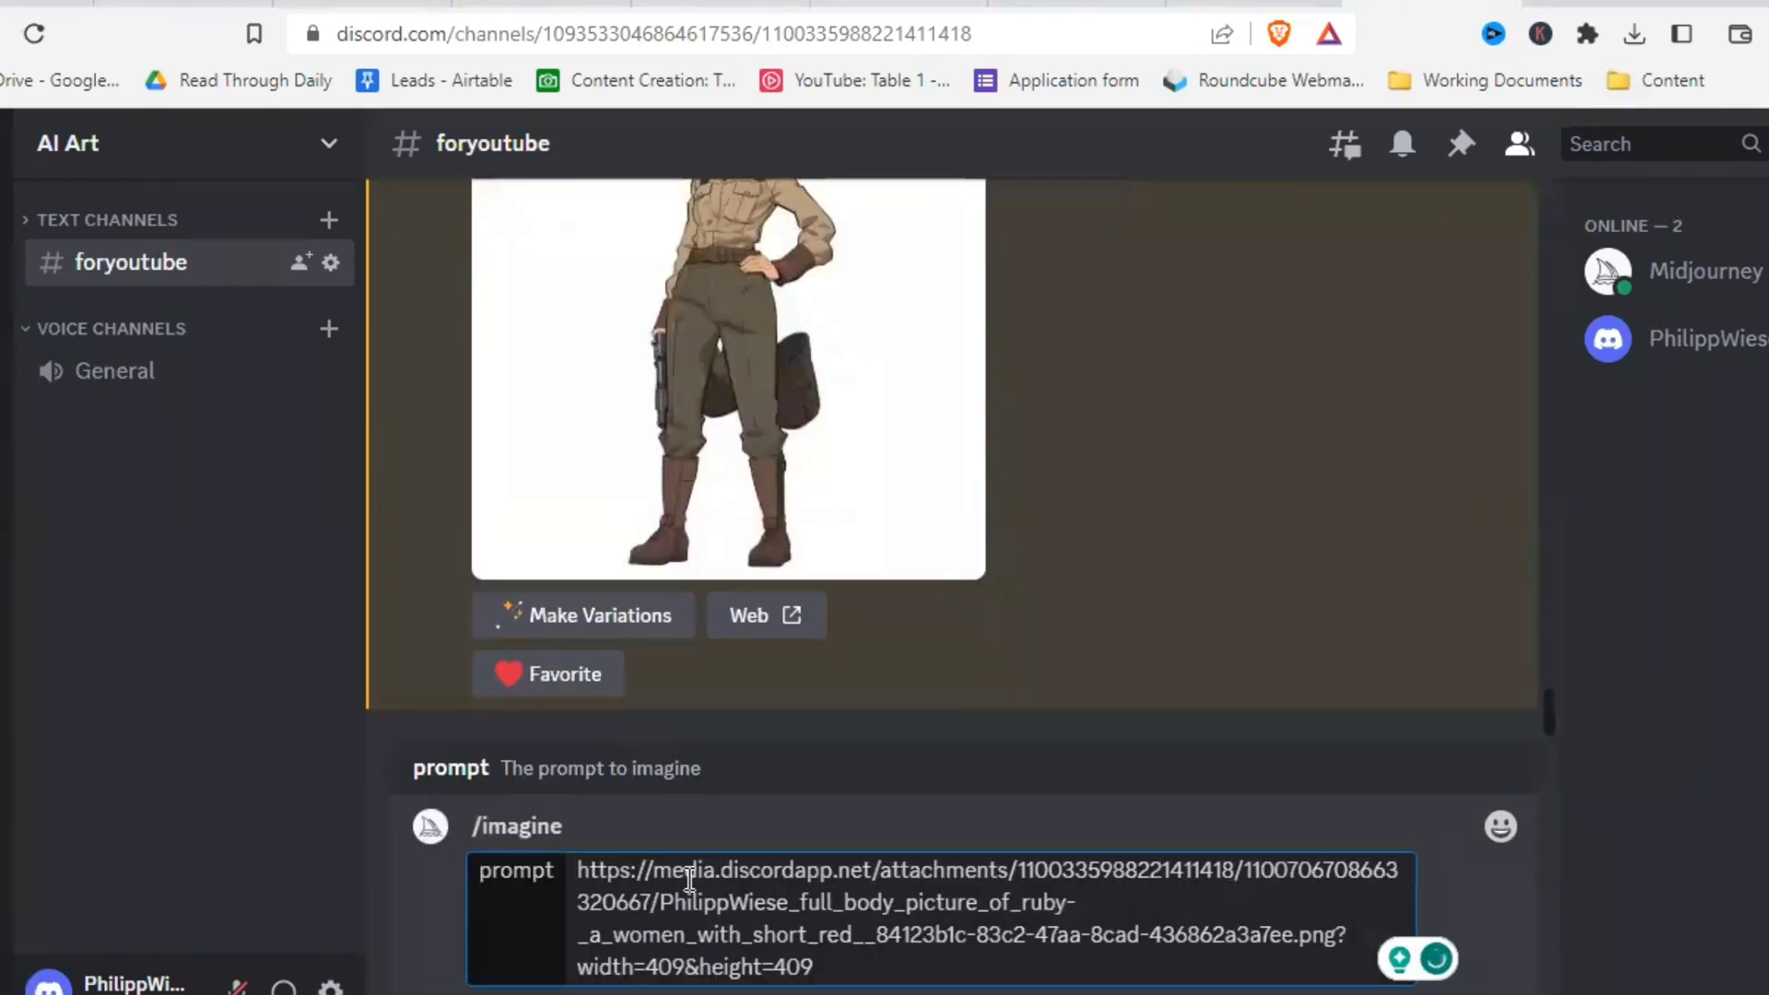
Step: Copy the short-haired full body prompt text up to "--seed 1234567" and append it after the image address
scroll(816, 639, "down", 5)
scroll(513, 437, "up", 2)
left_click_drag(468, 405, 807, 433)
key("ctrl+c")
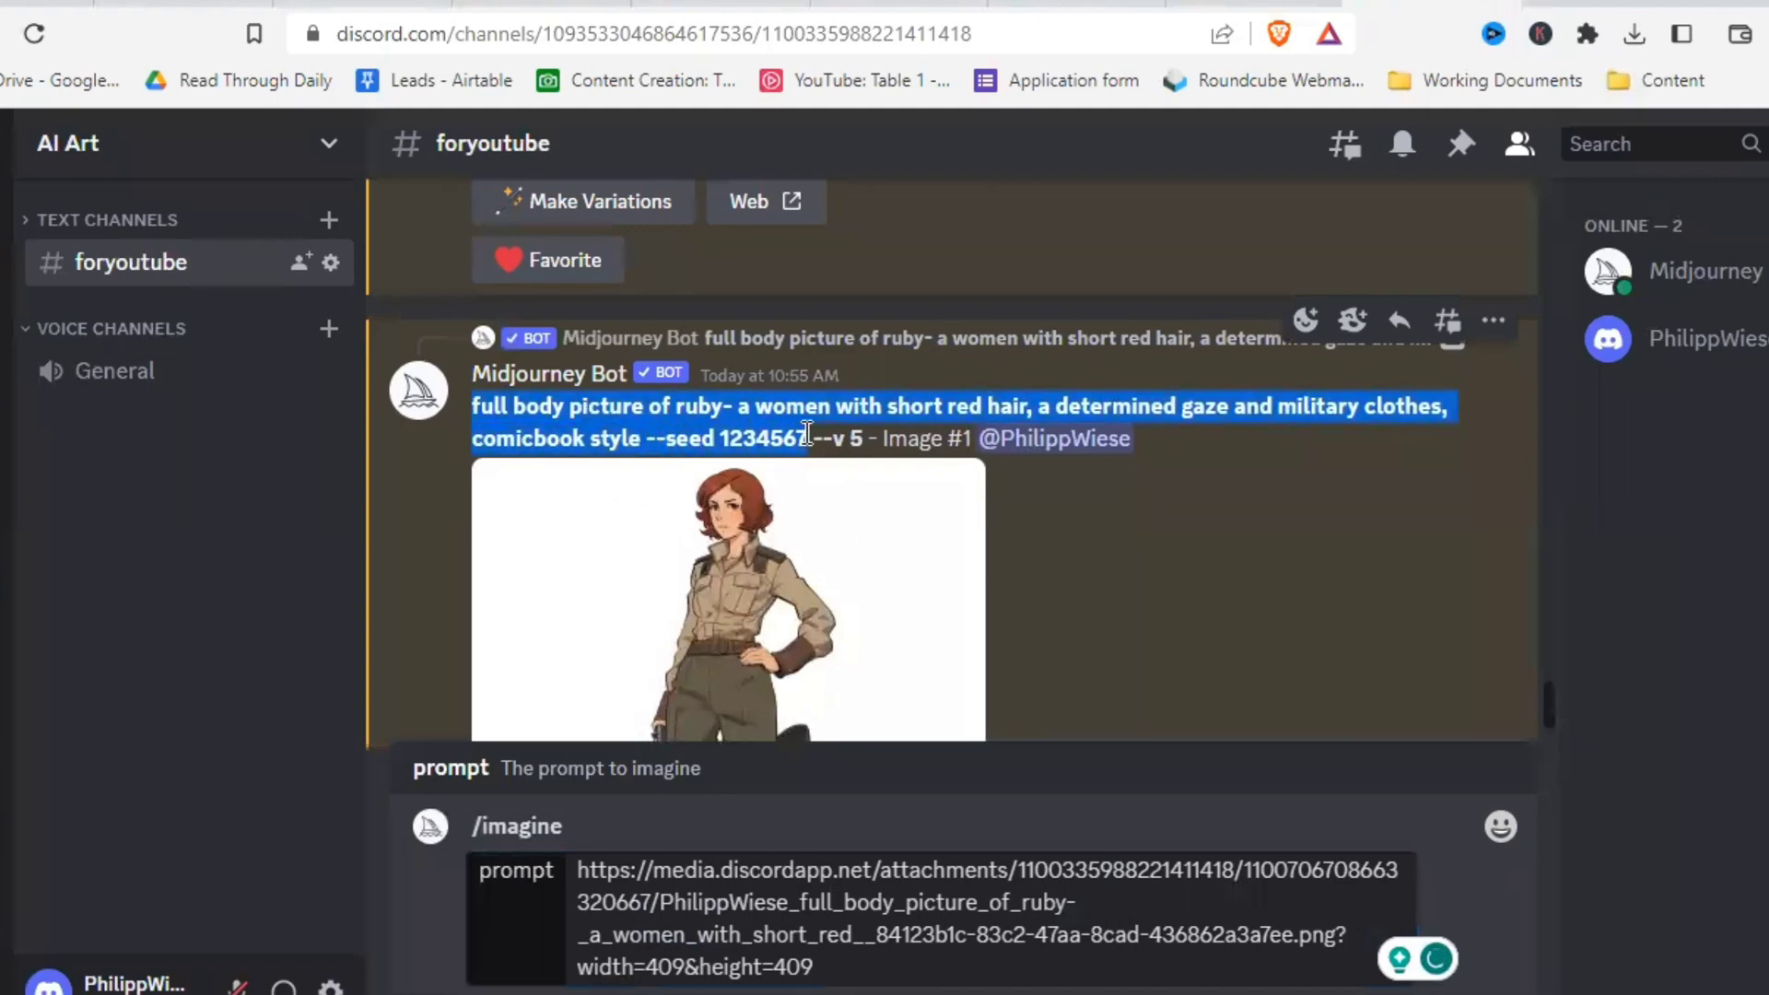
left_click(914, 971)
key("ctrl+v")
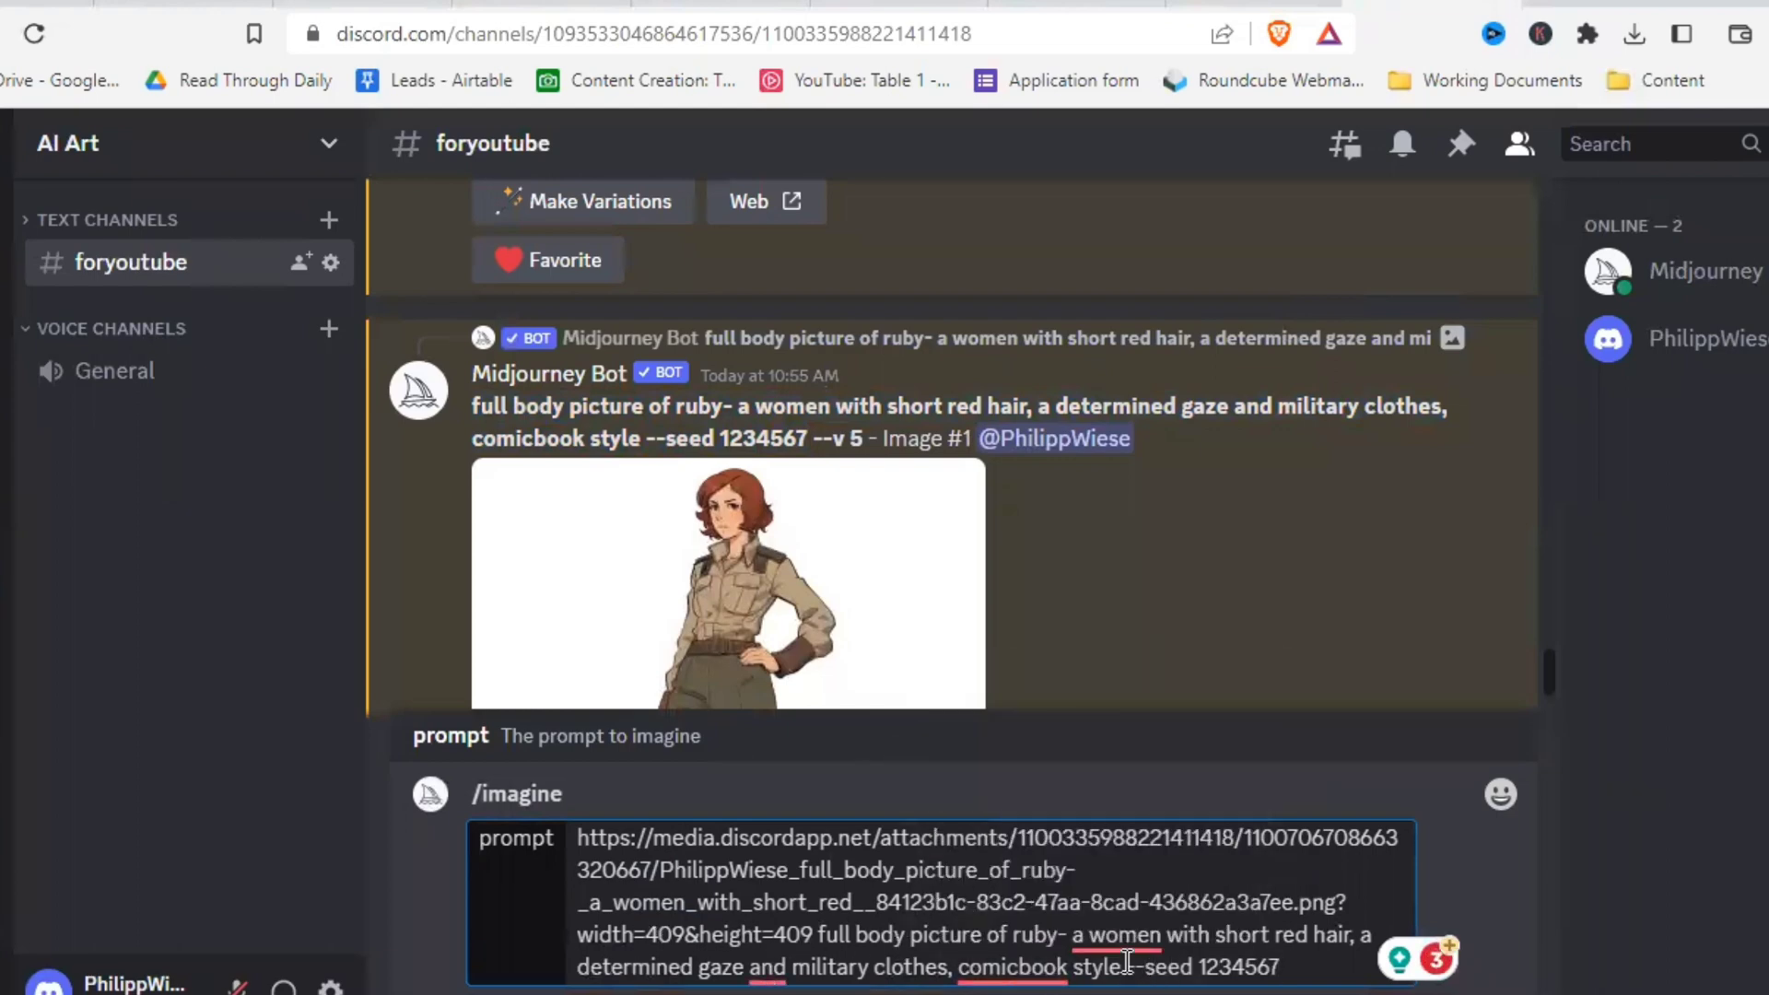
Step: Add ", in a cafe" after "comicbook style" in the prompt and submit it
type(",")
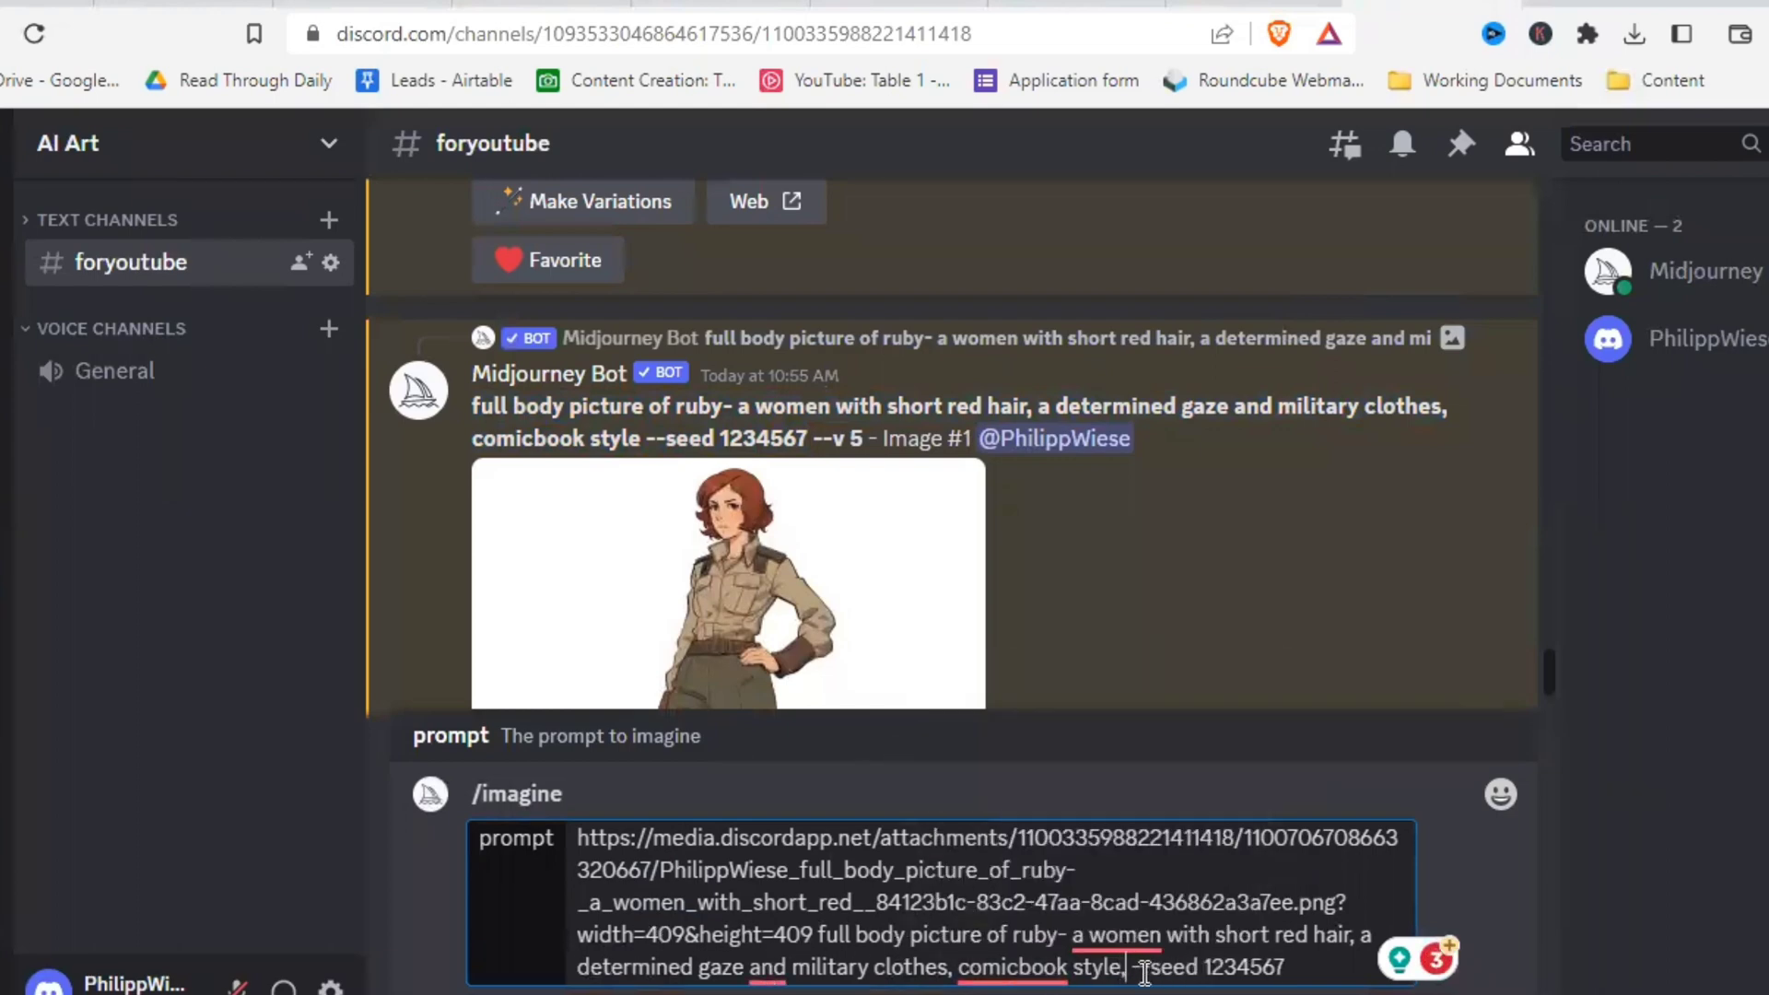
type(" in a")
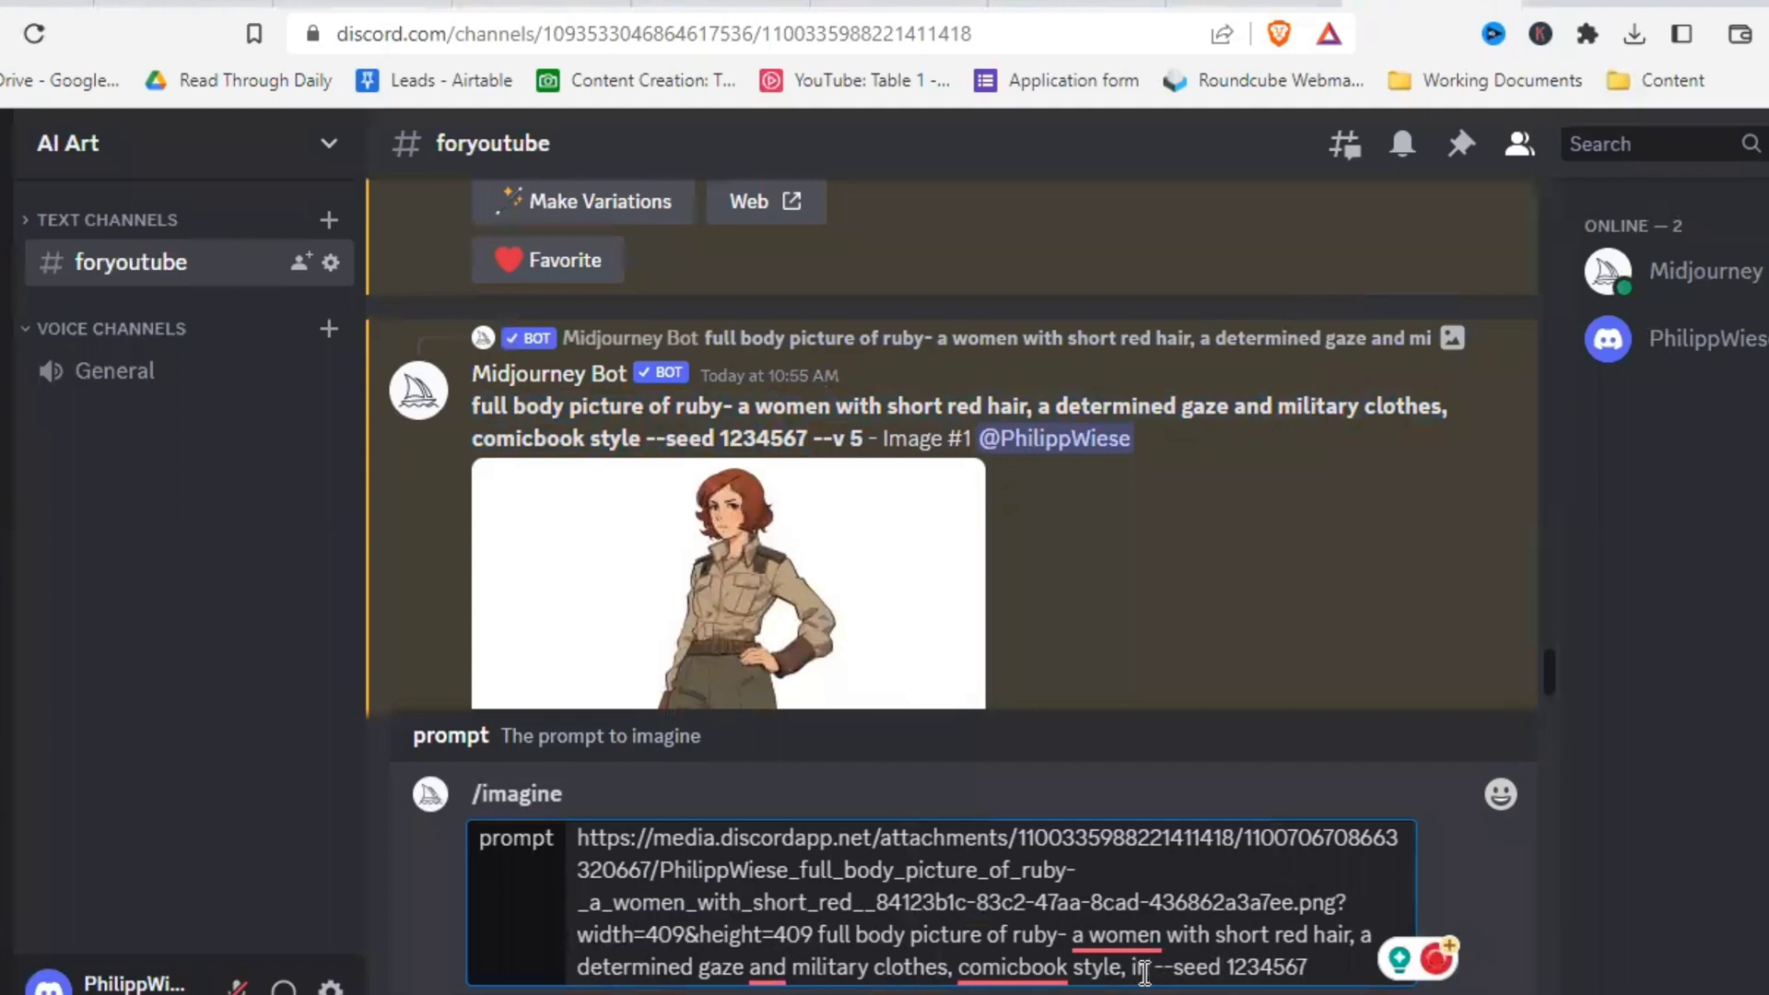
type(" cafe")
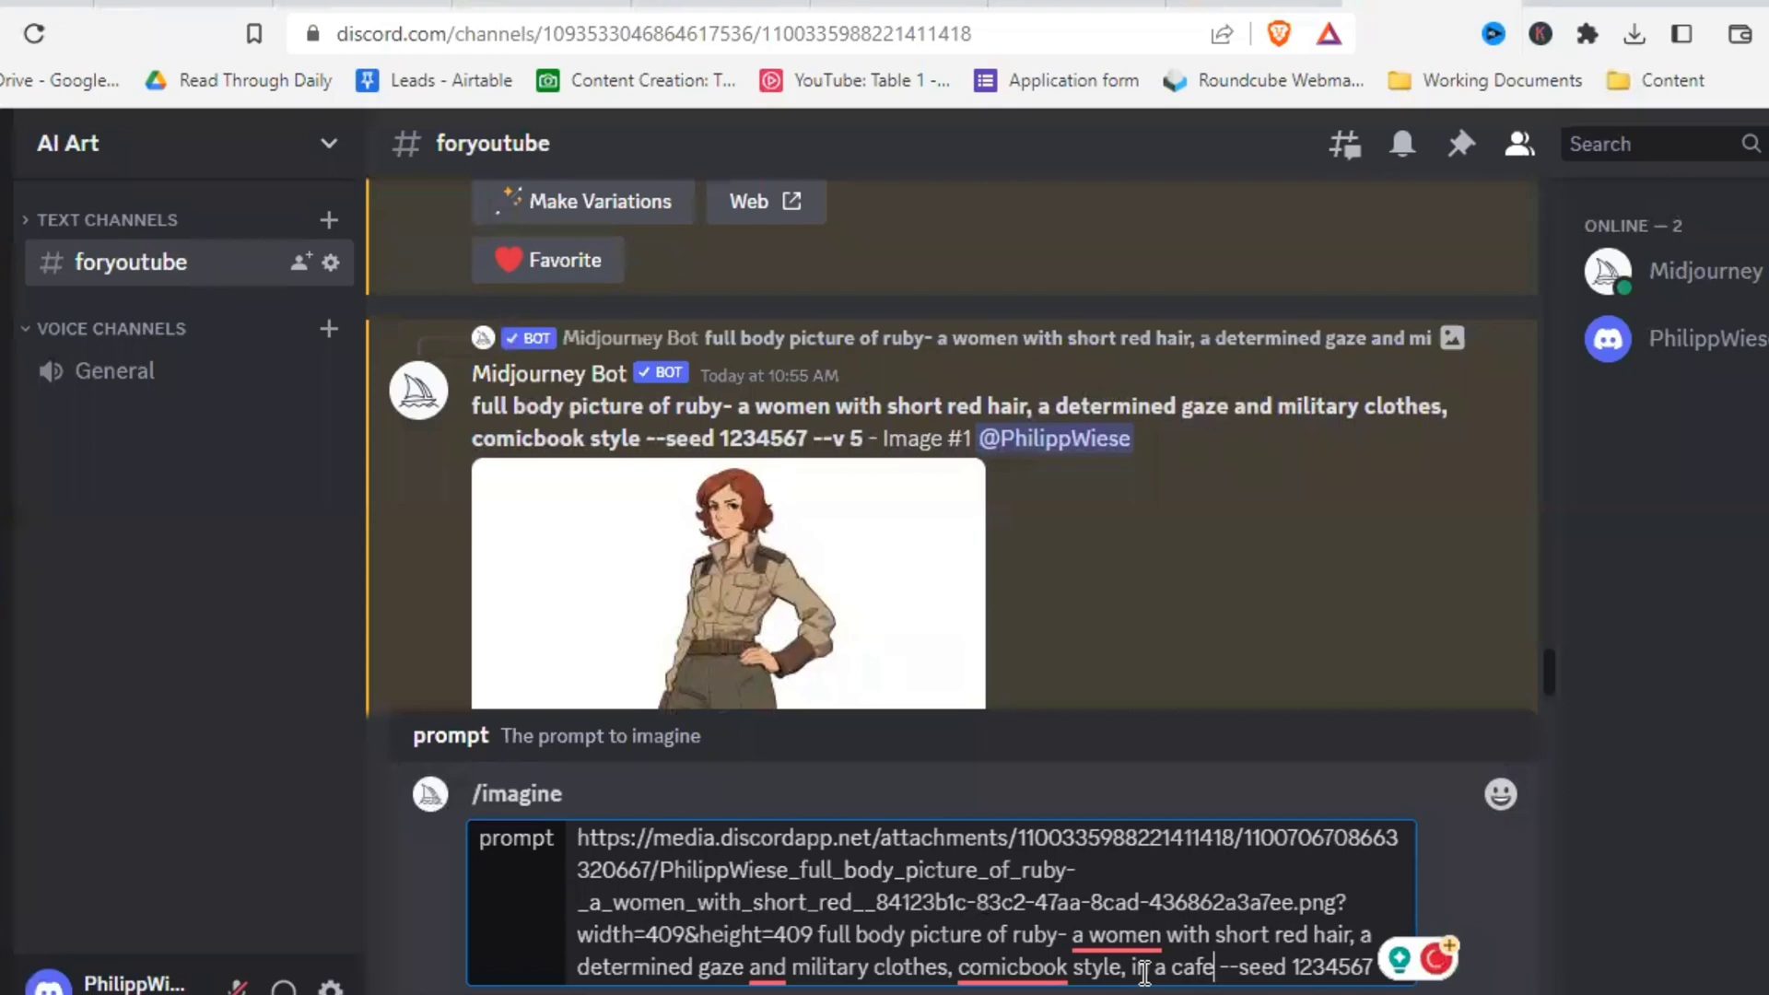
key("Return")
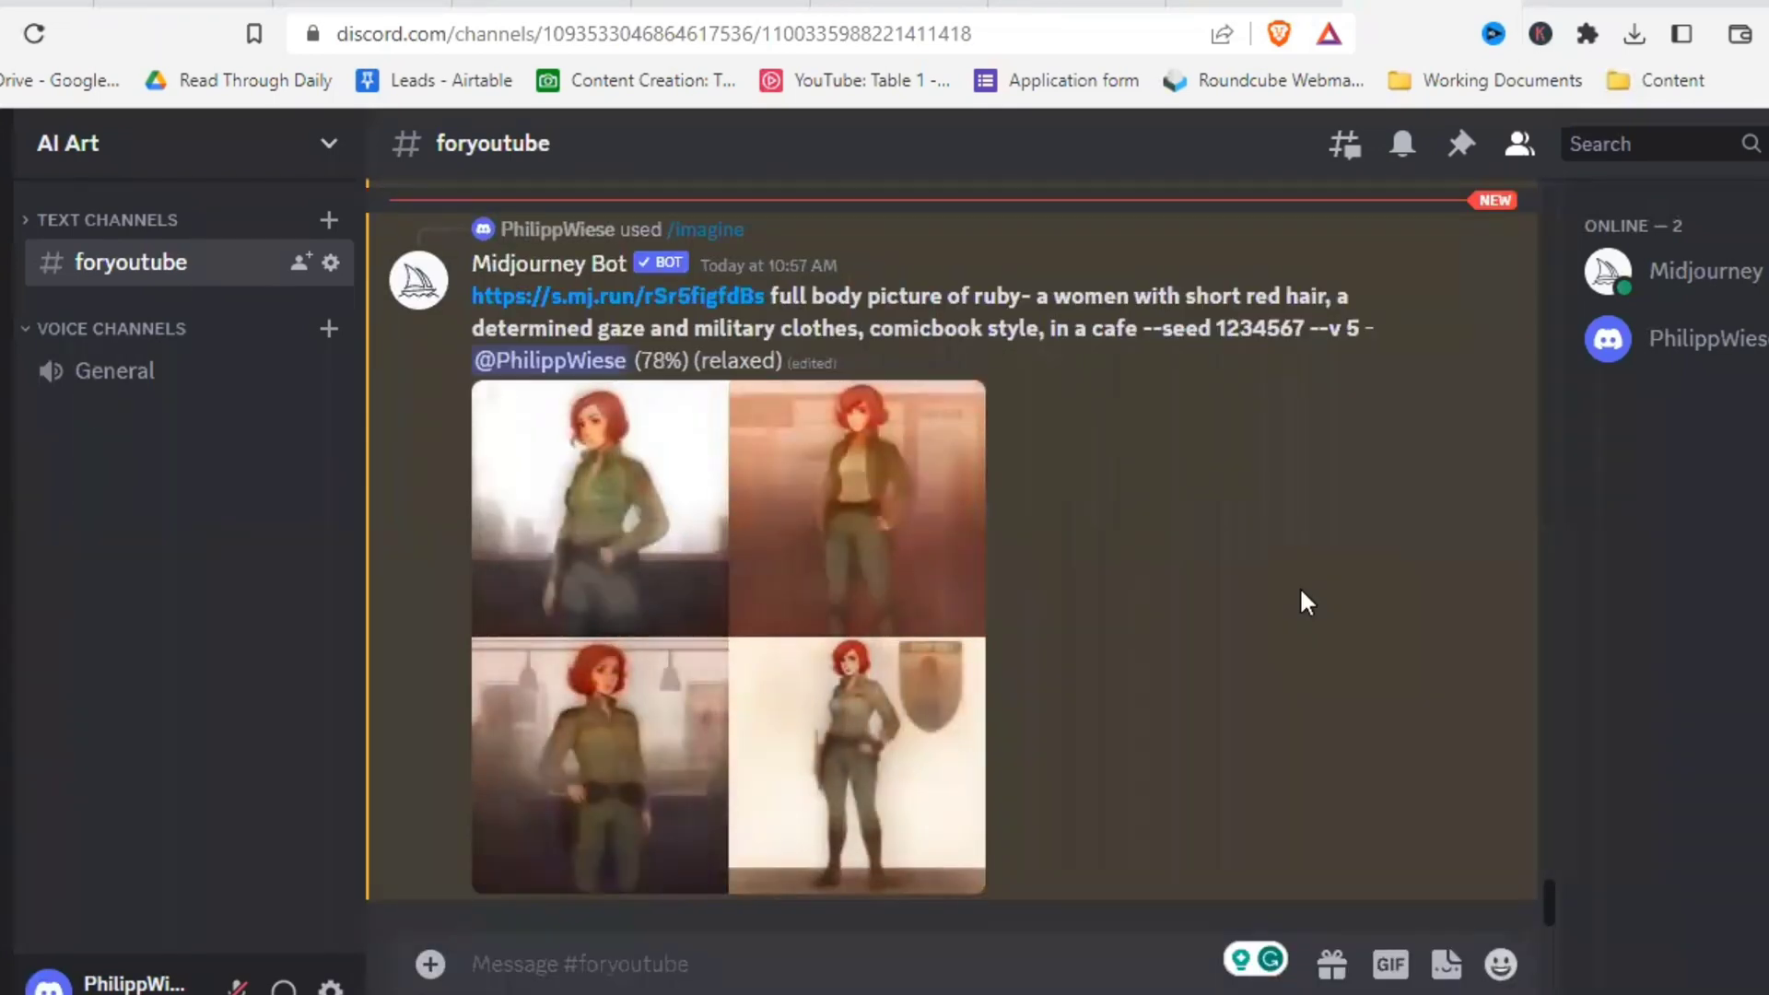
Step: Enlarge the generated cafe image grid and examine the character in the four scenes
left_click(814, 645)
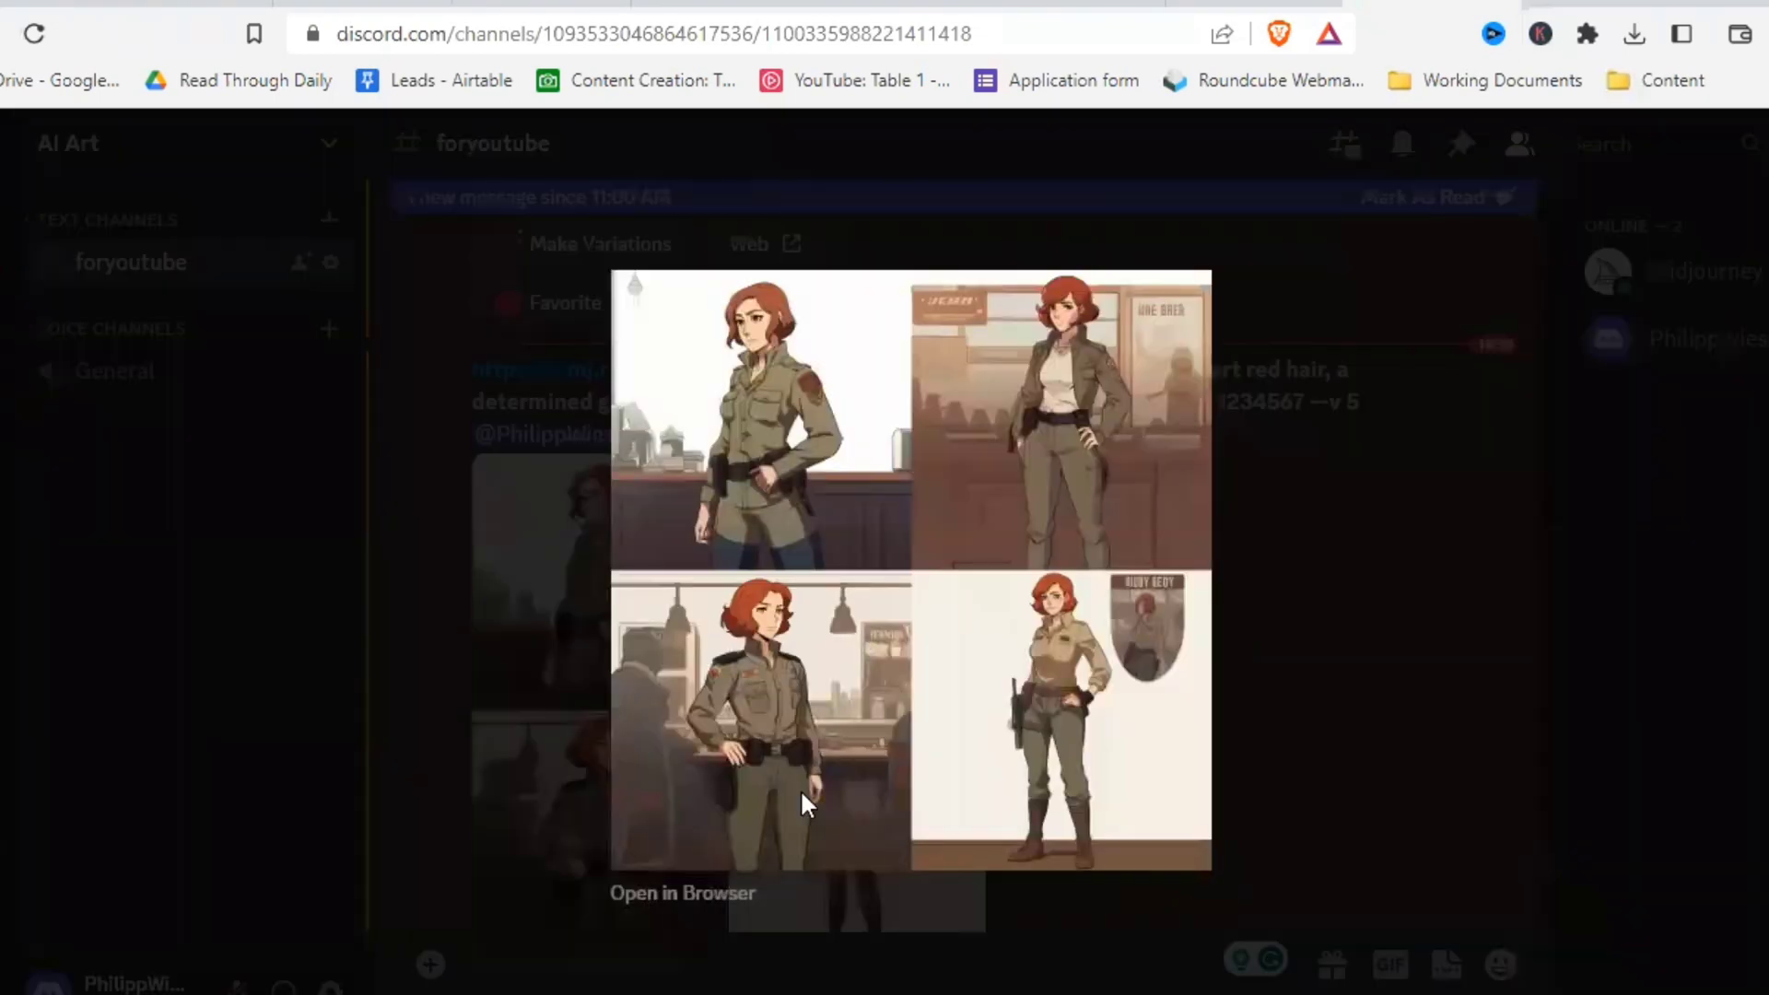
key("Escape")
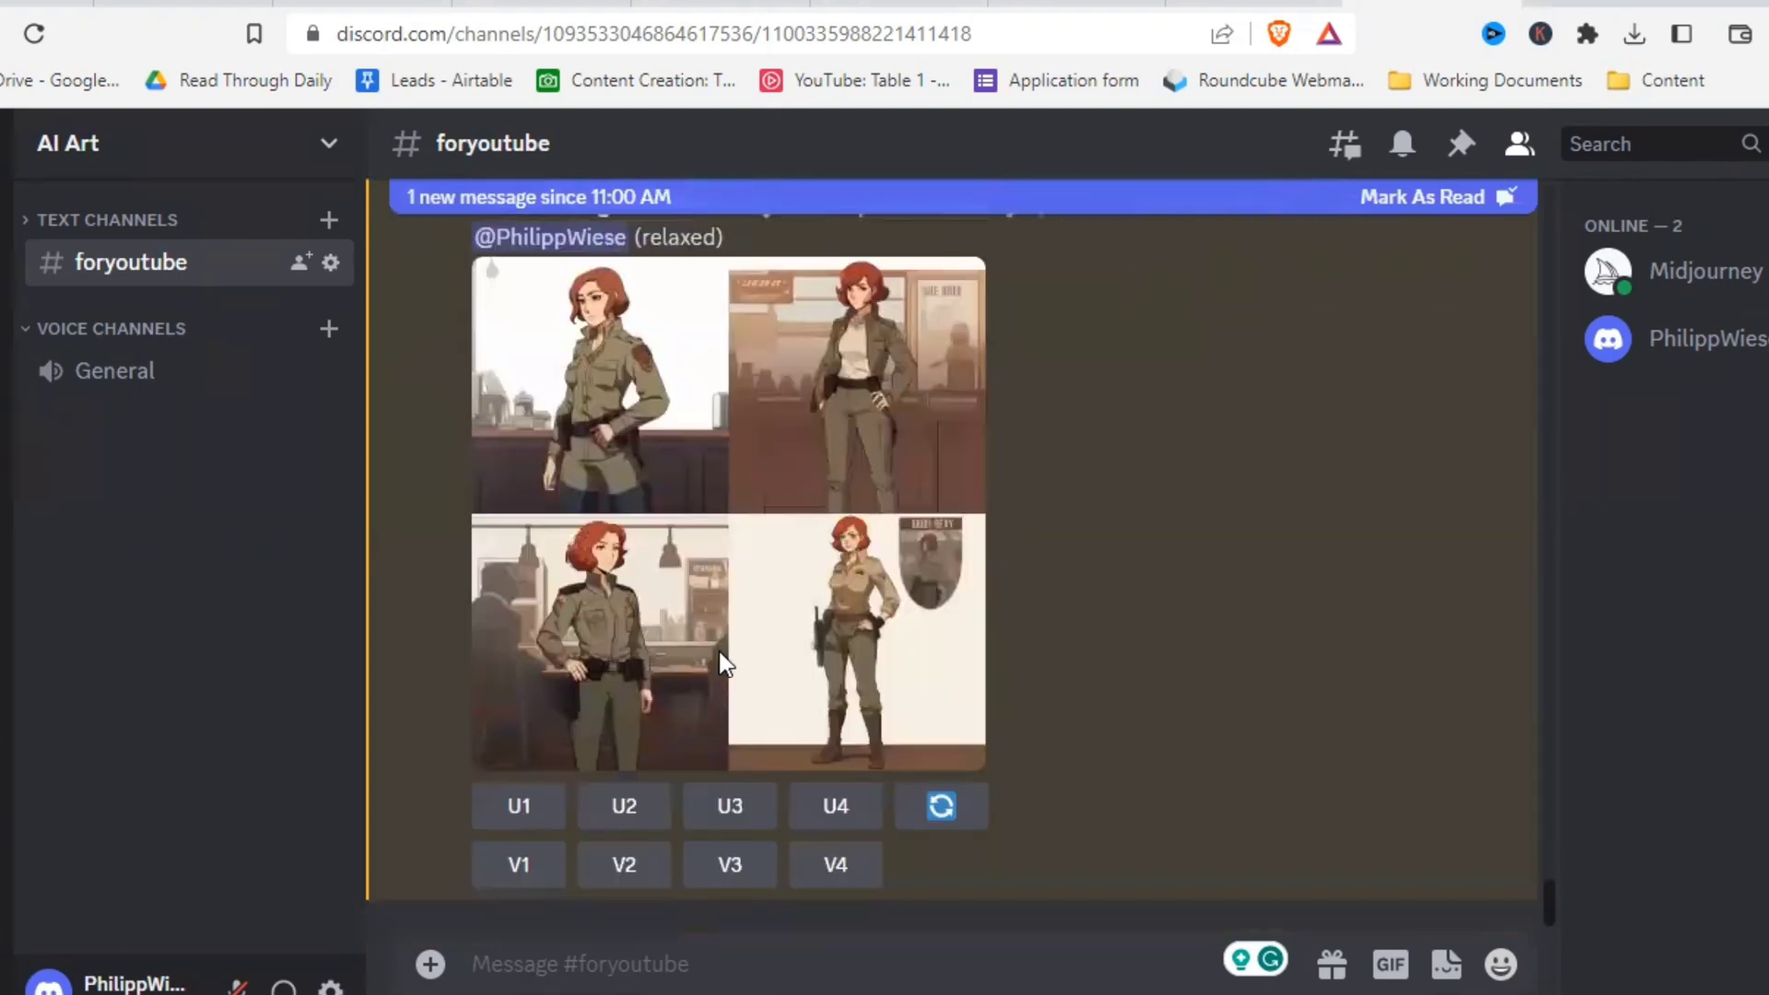
left_click(724, 662)
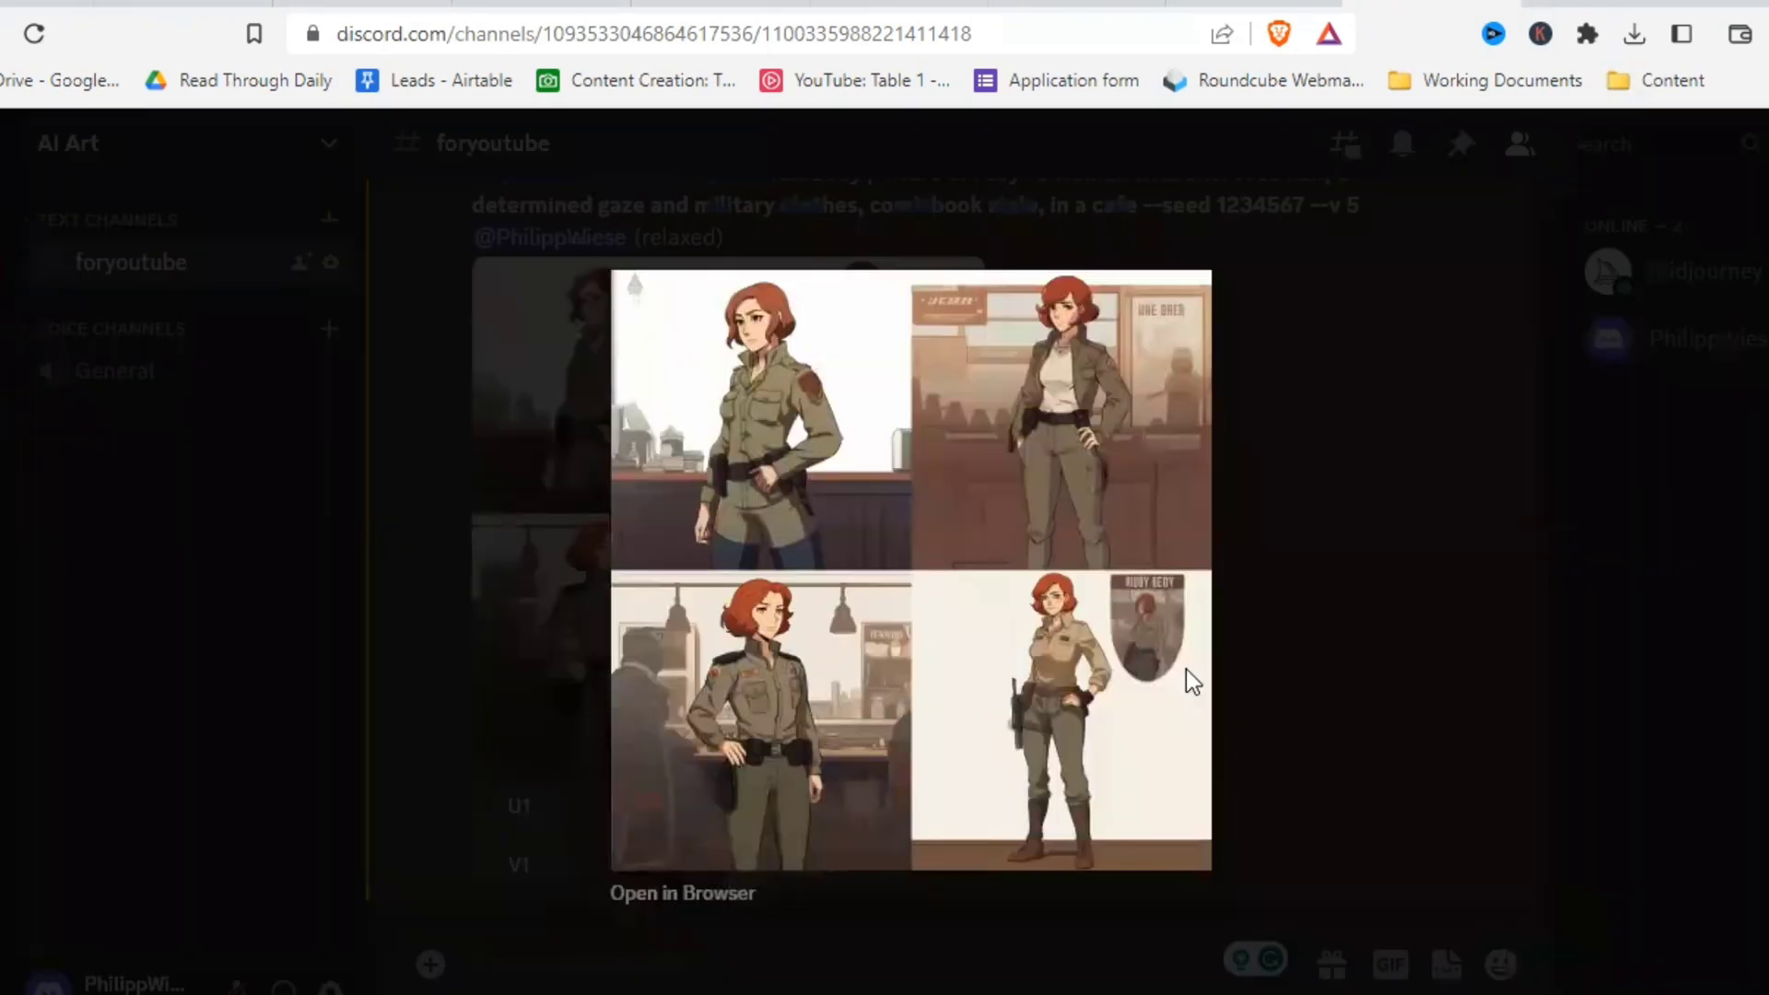
left_click(1327, 705)
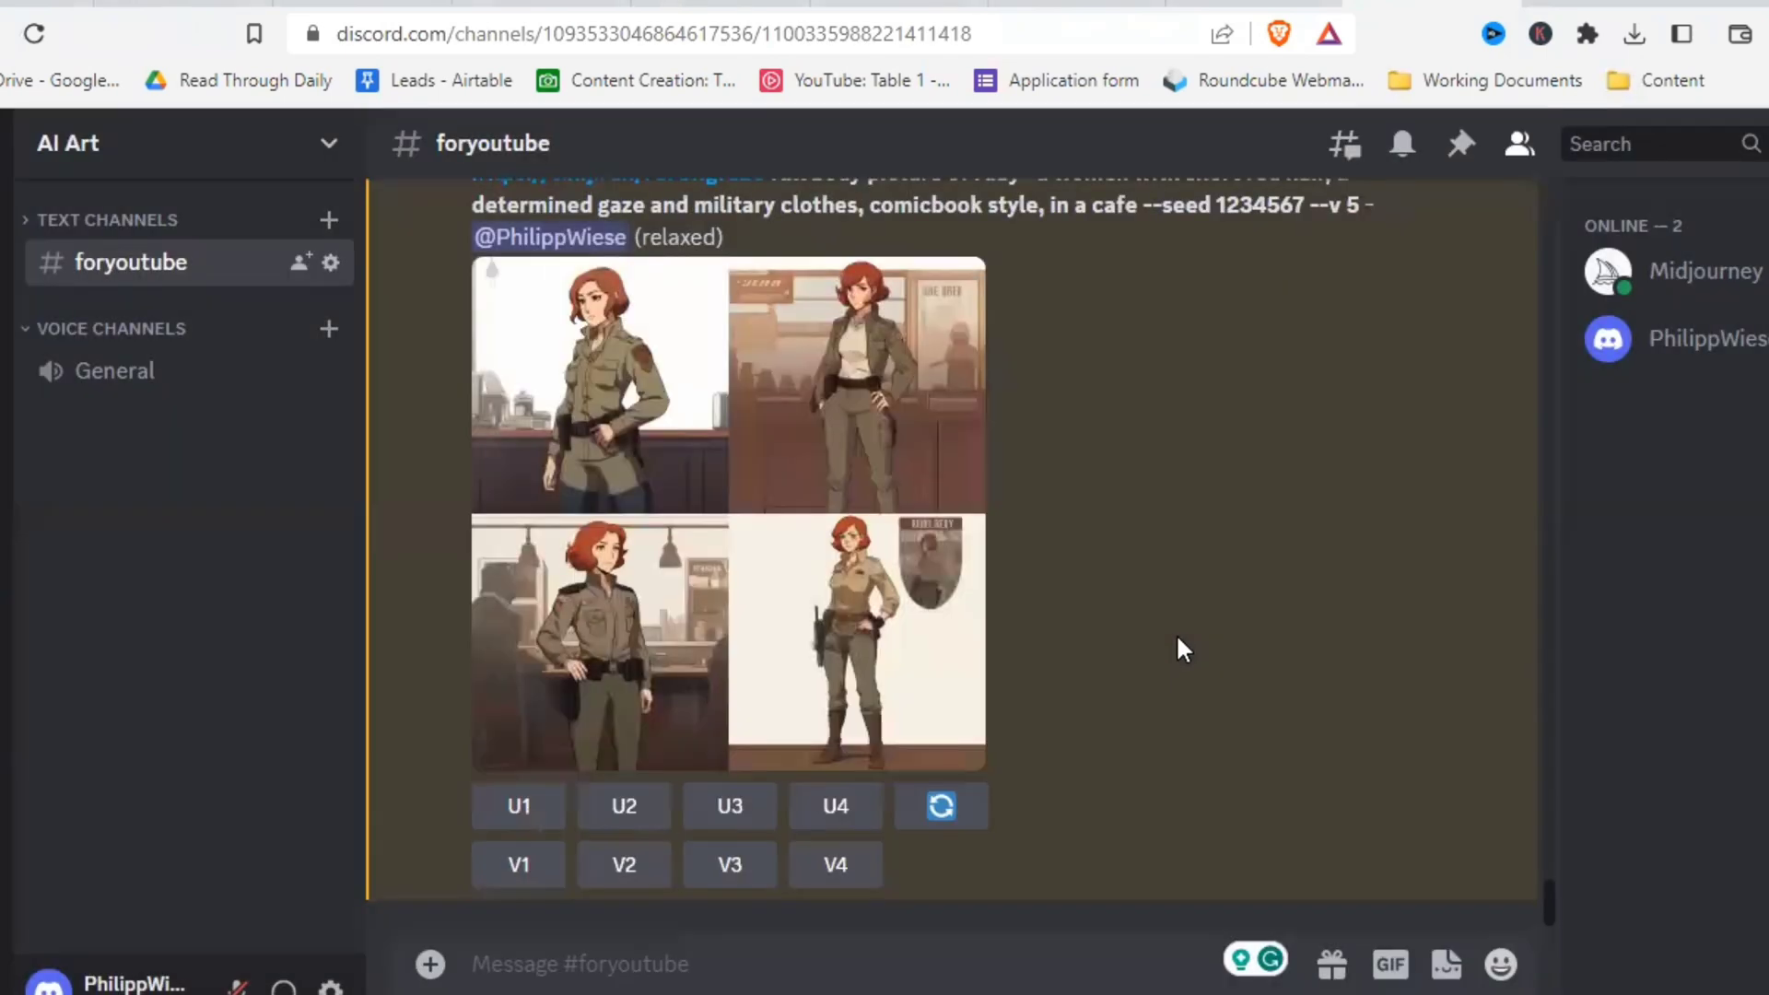
Step: Copy the cafe prompt from its image link up to "--seed 1234567" into a new /imagine prompt
left_click_drag(472, 369, 1305, 402)
key("ctrl+c")
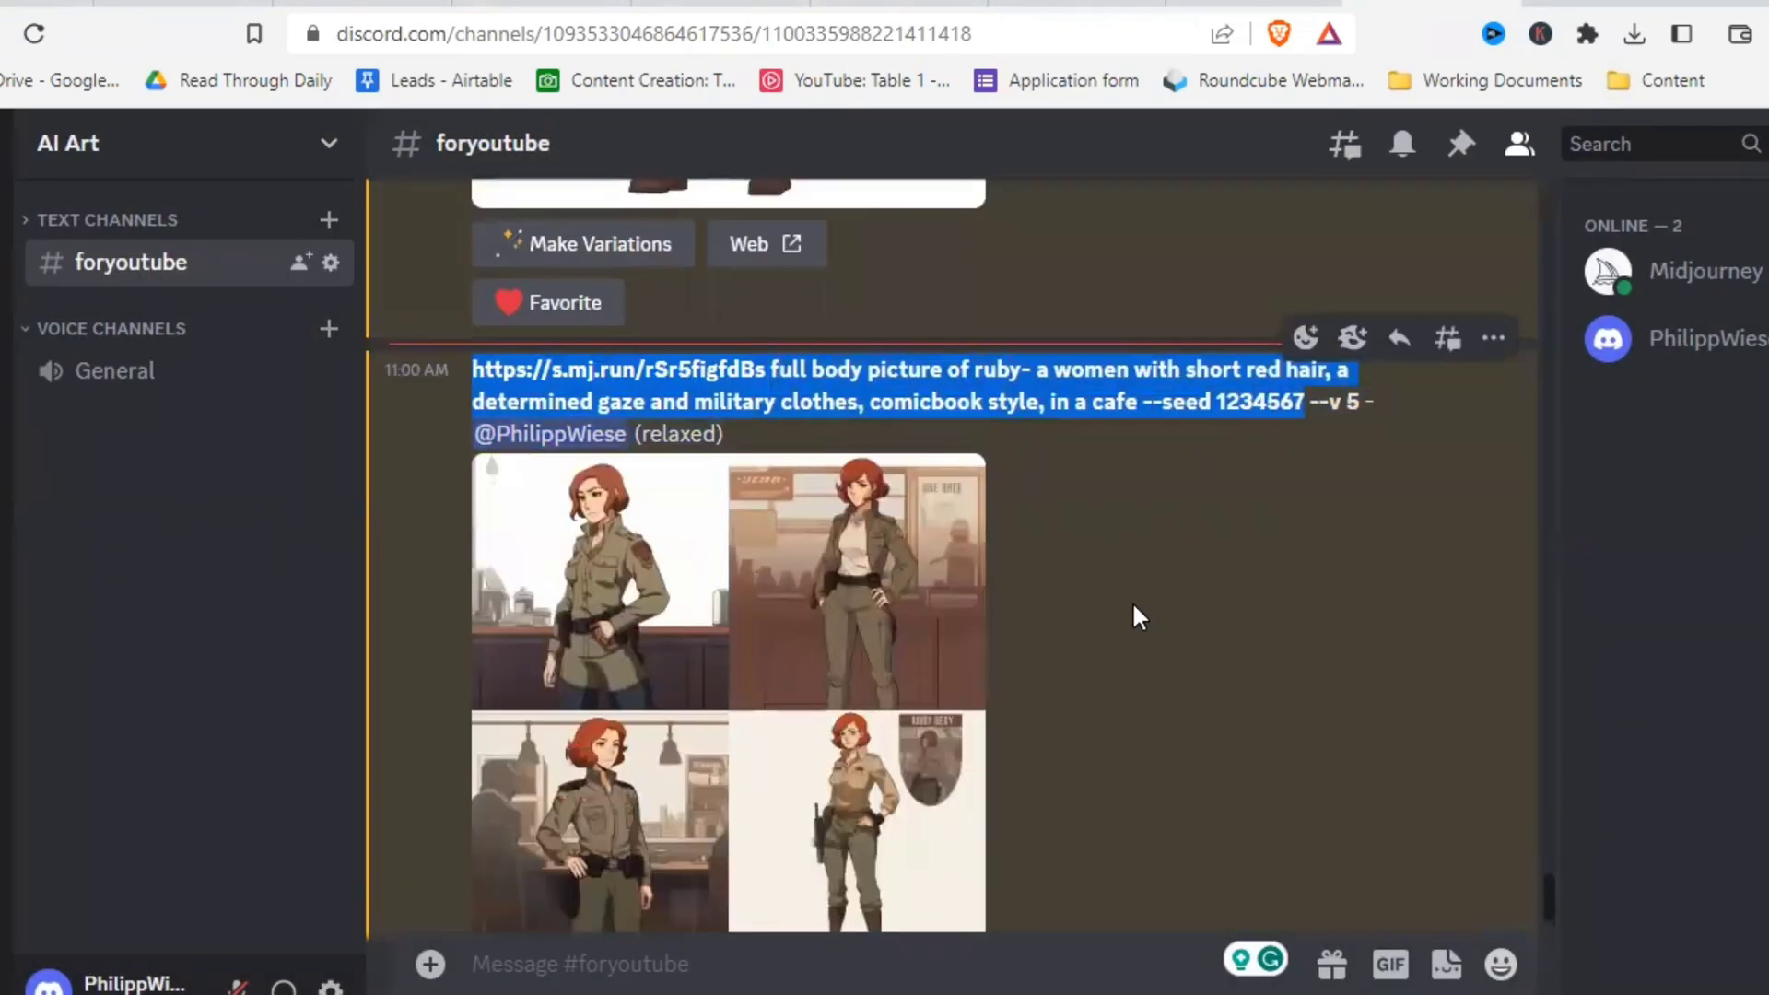
scroll(1133, 609, "down", 2)
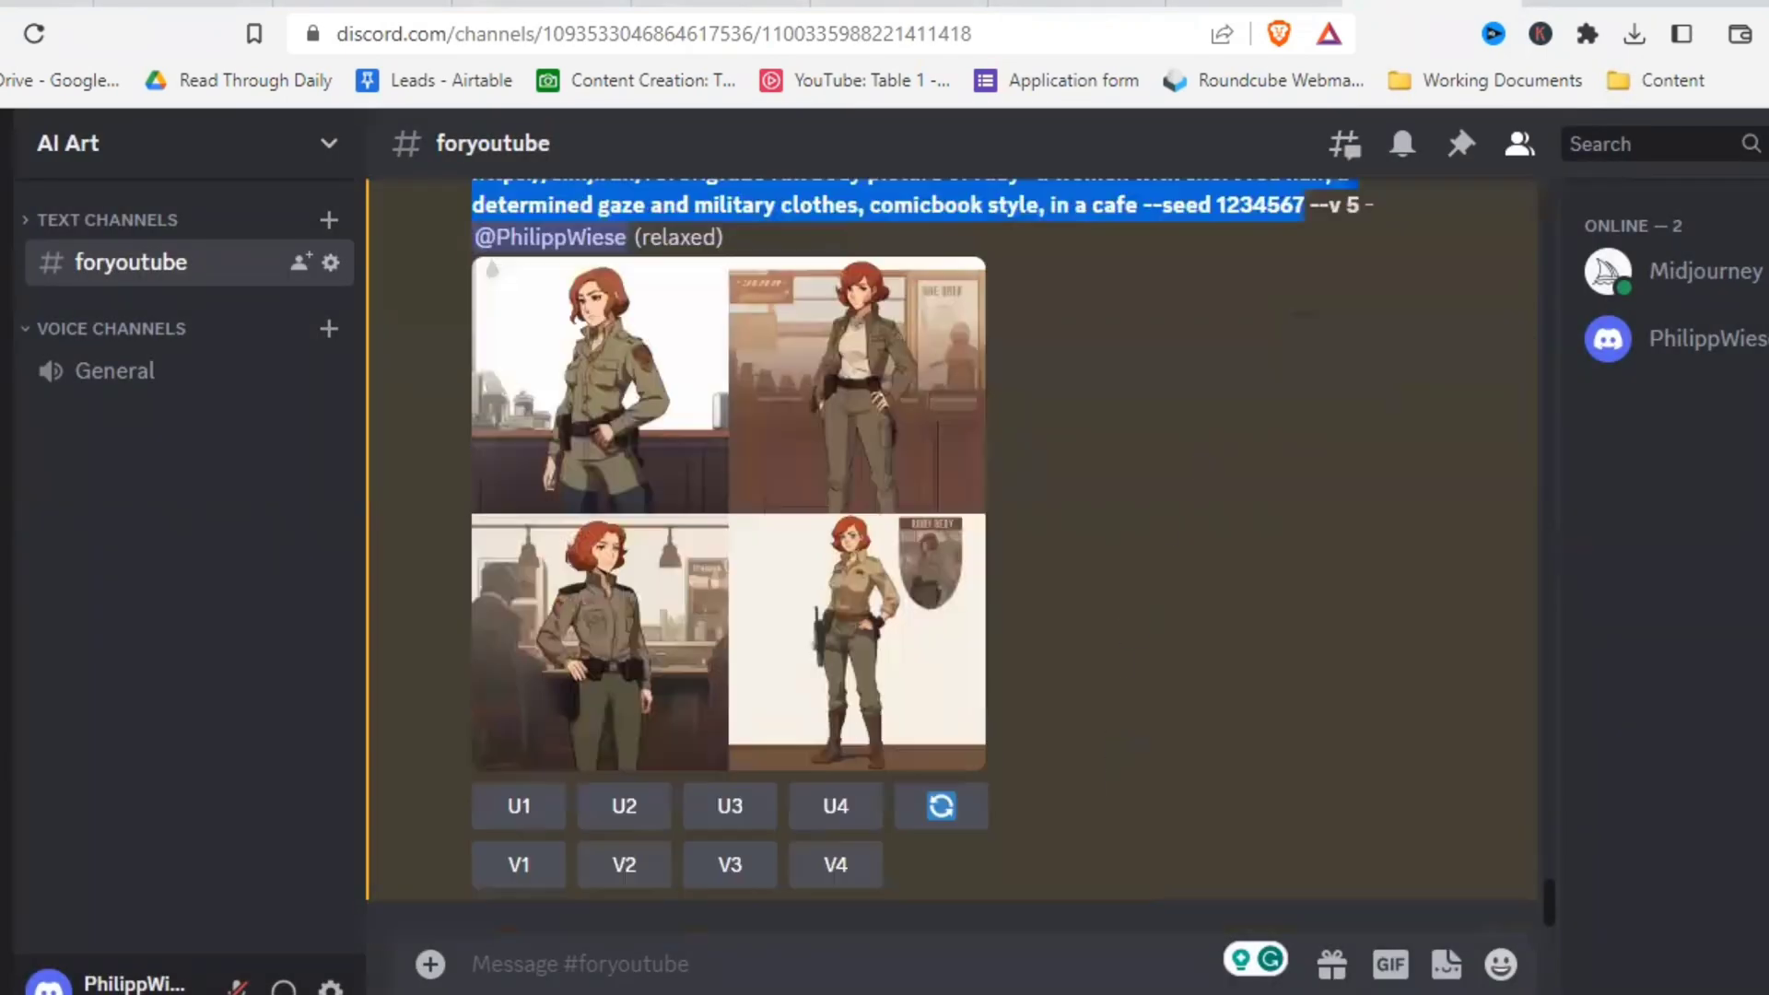
left_click(1082, 975)
type("/")
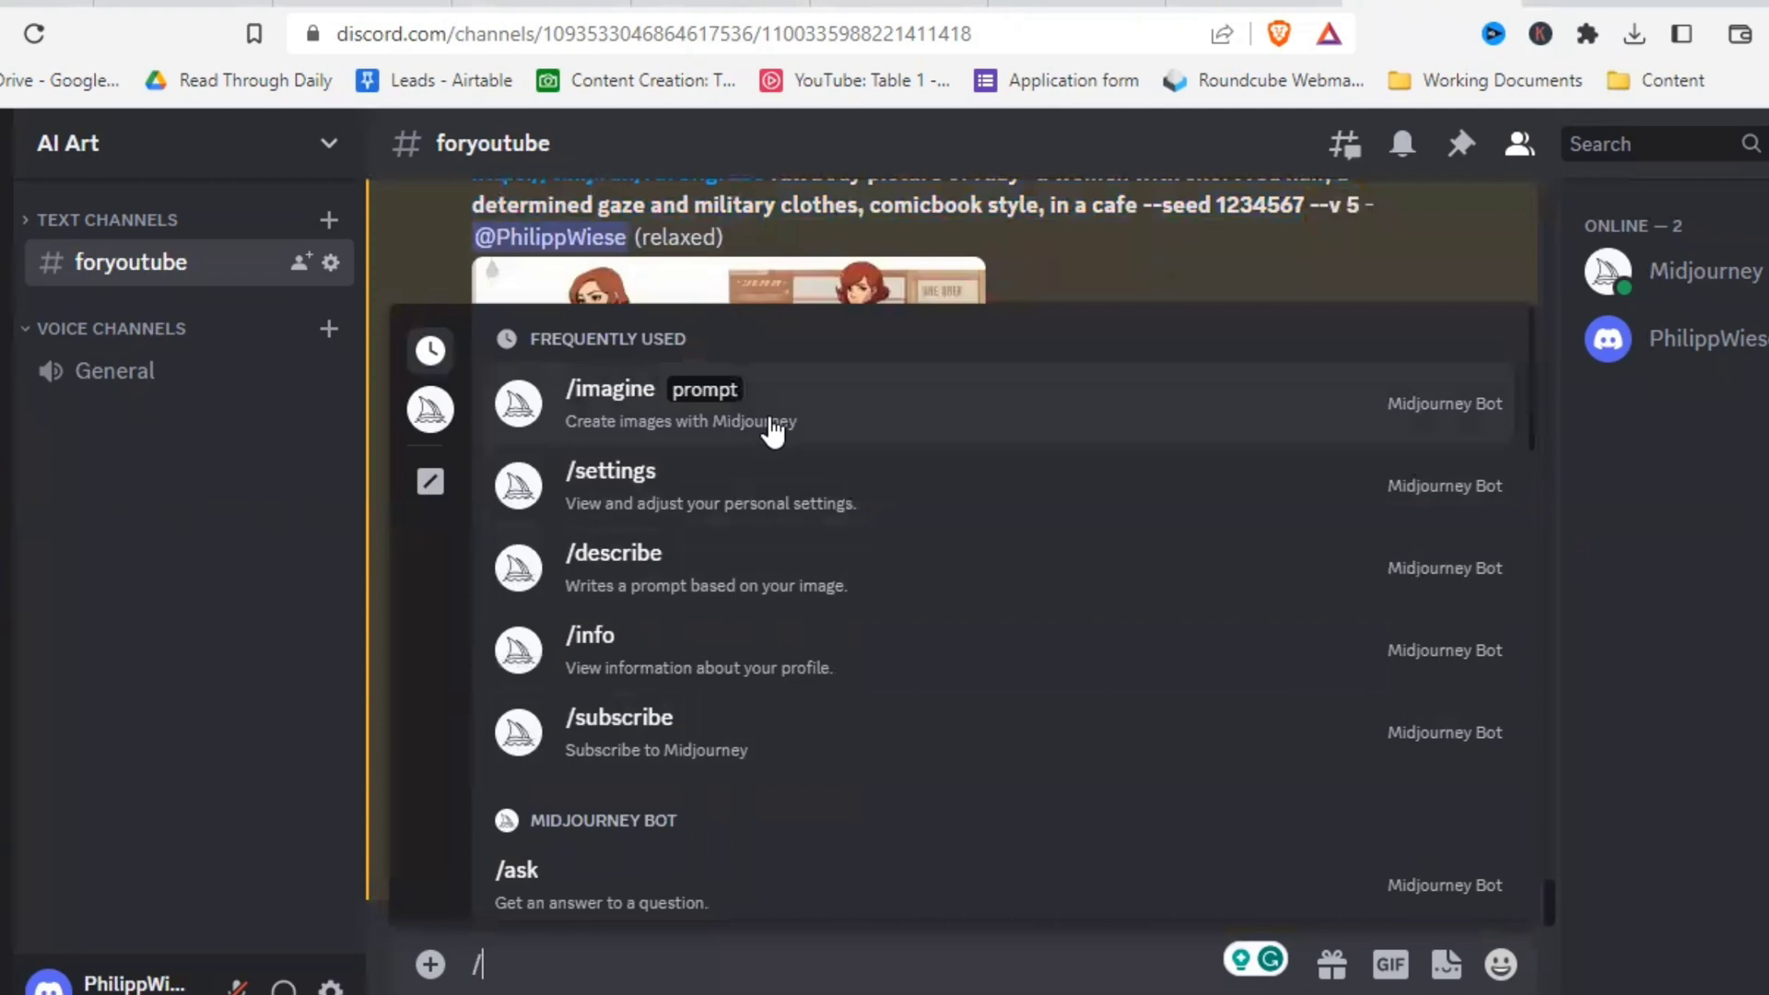
key("Return")
key("ctrl+v")
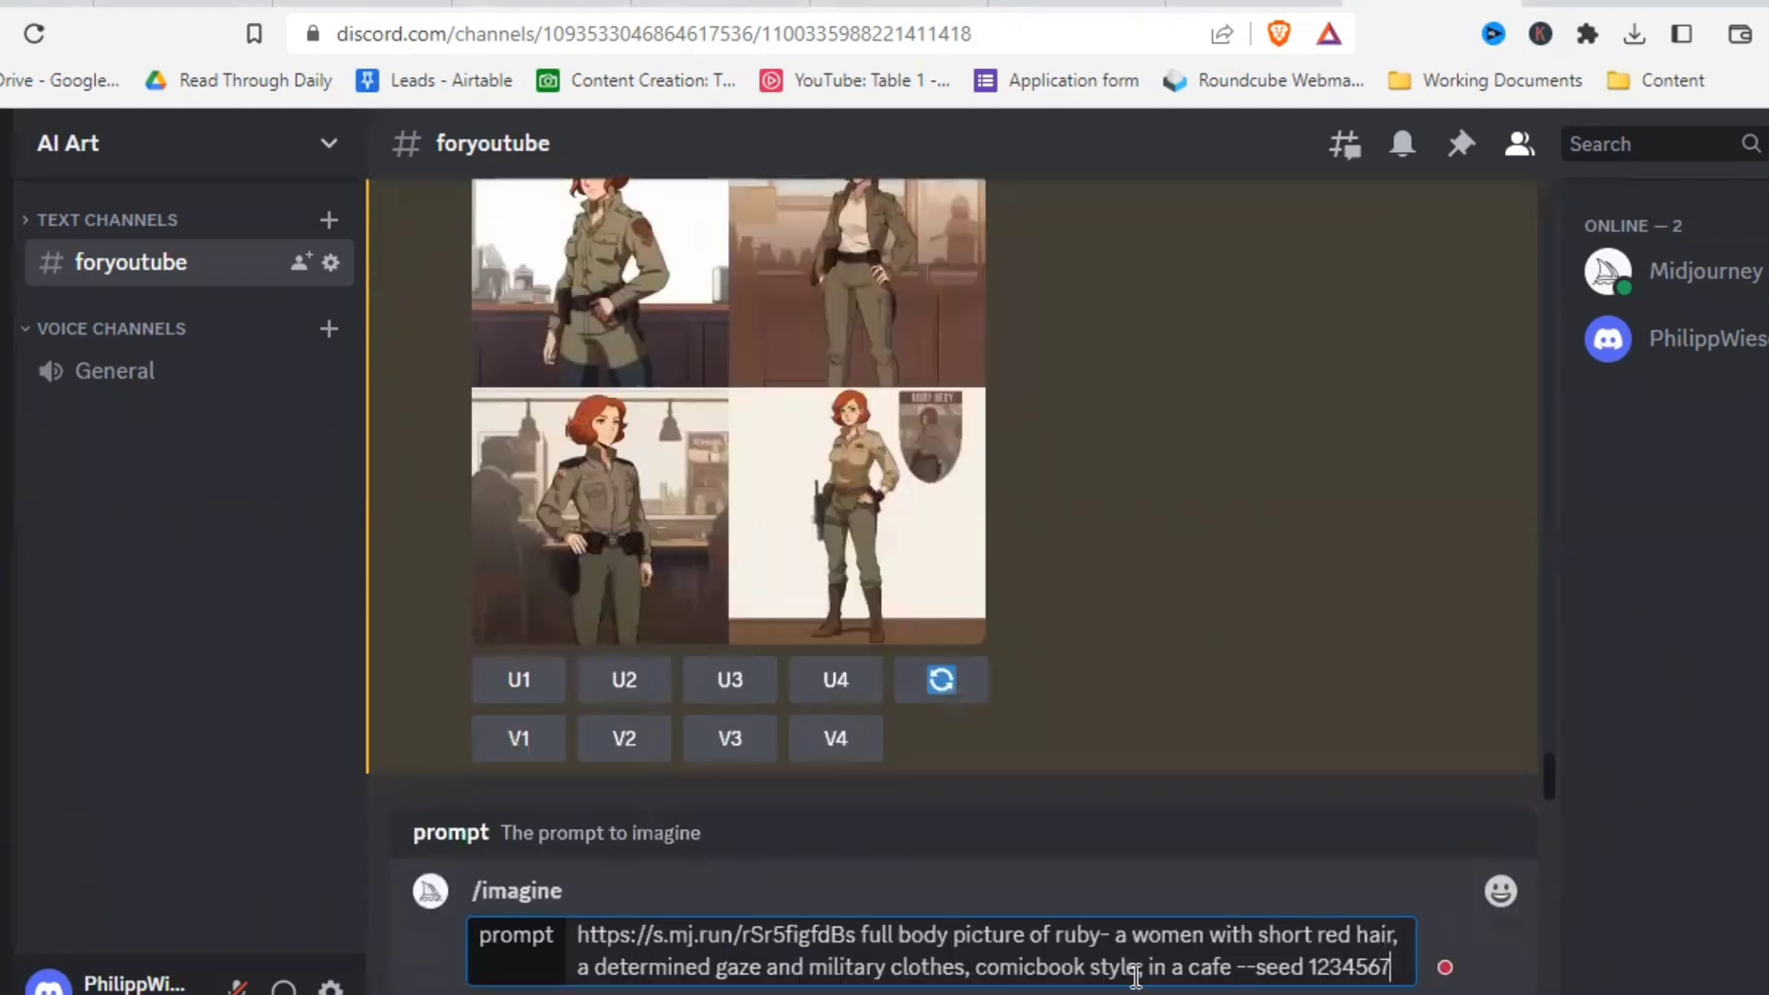
Step: Change the setting to "in a very busy cafe, surrounded by other people" and submit the prompt
left_click(1185, 972)
type("very busy cafe")
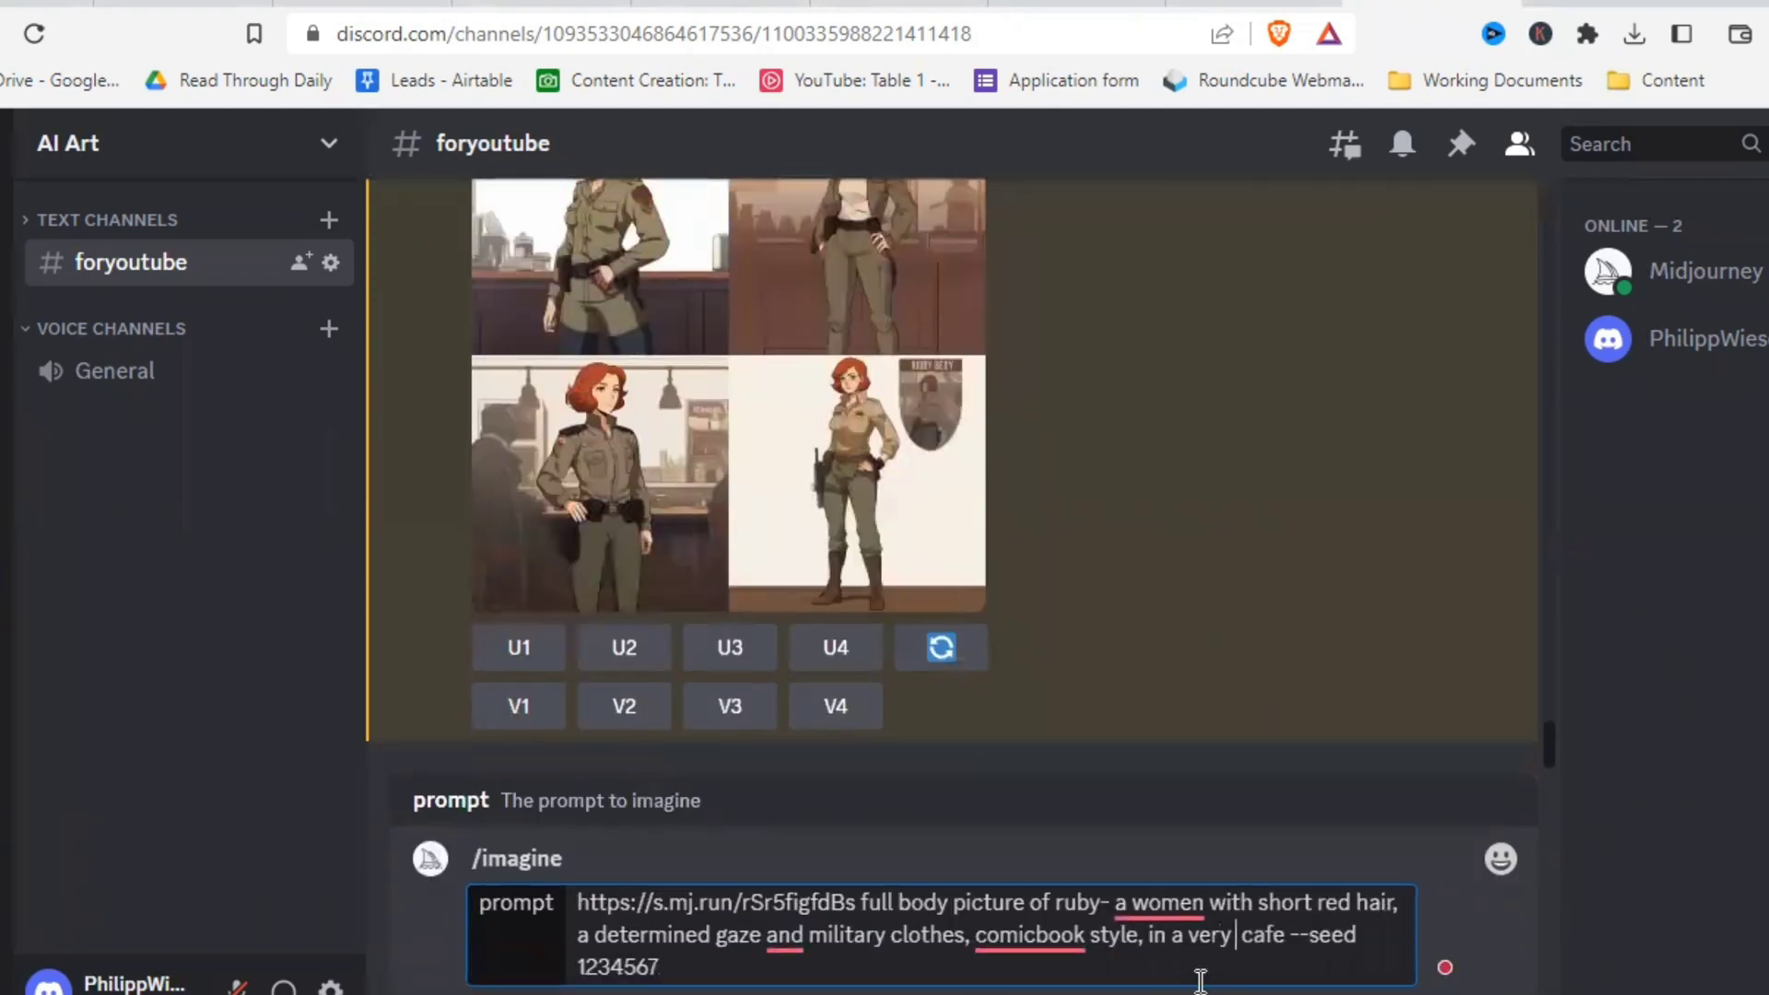
type(", surrounded by ")
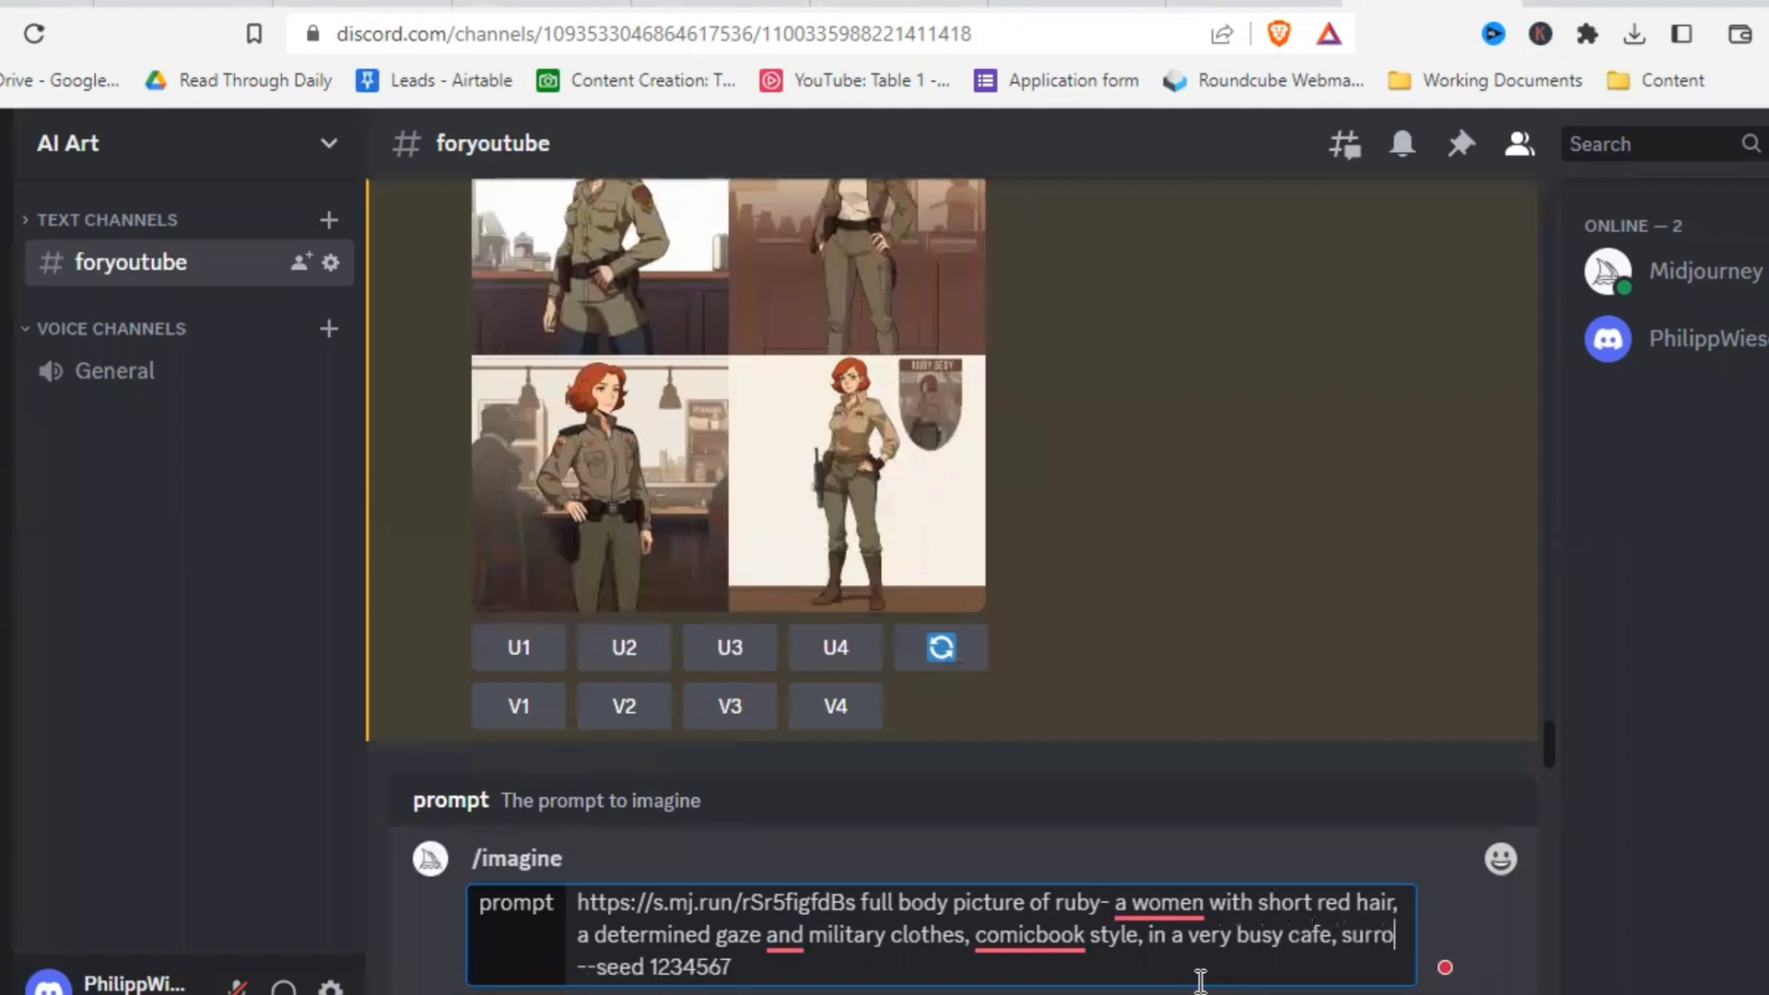
type("other people")
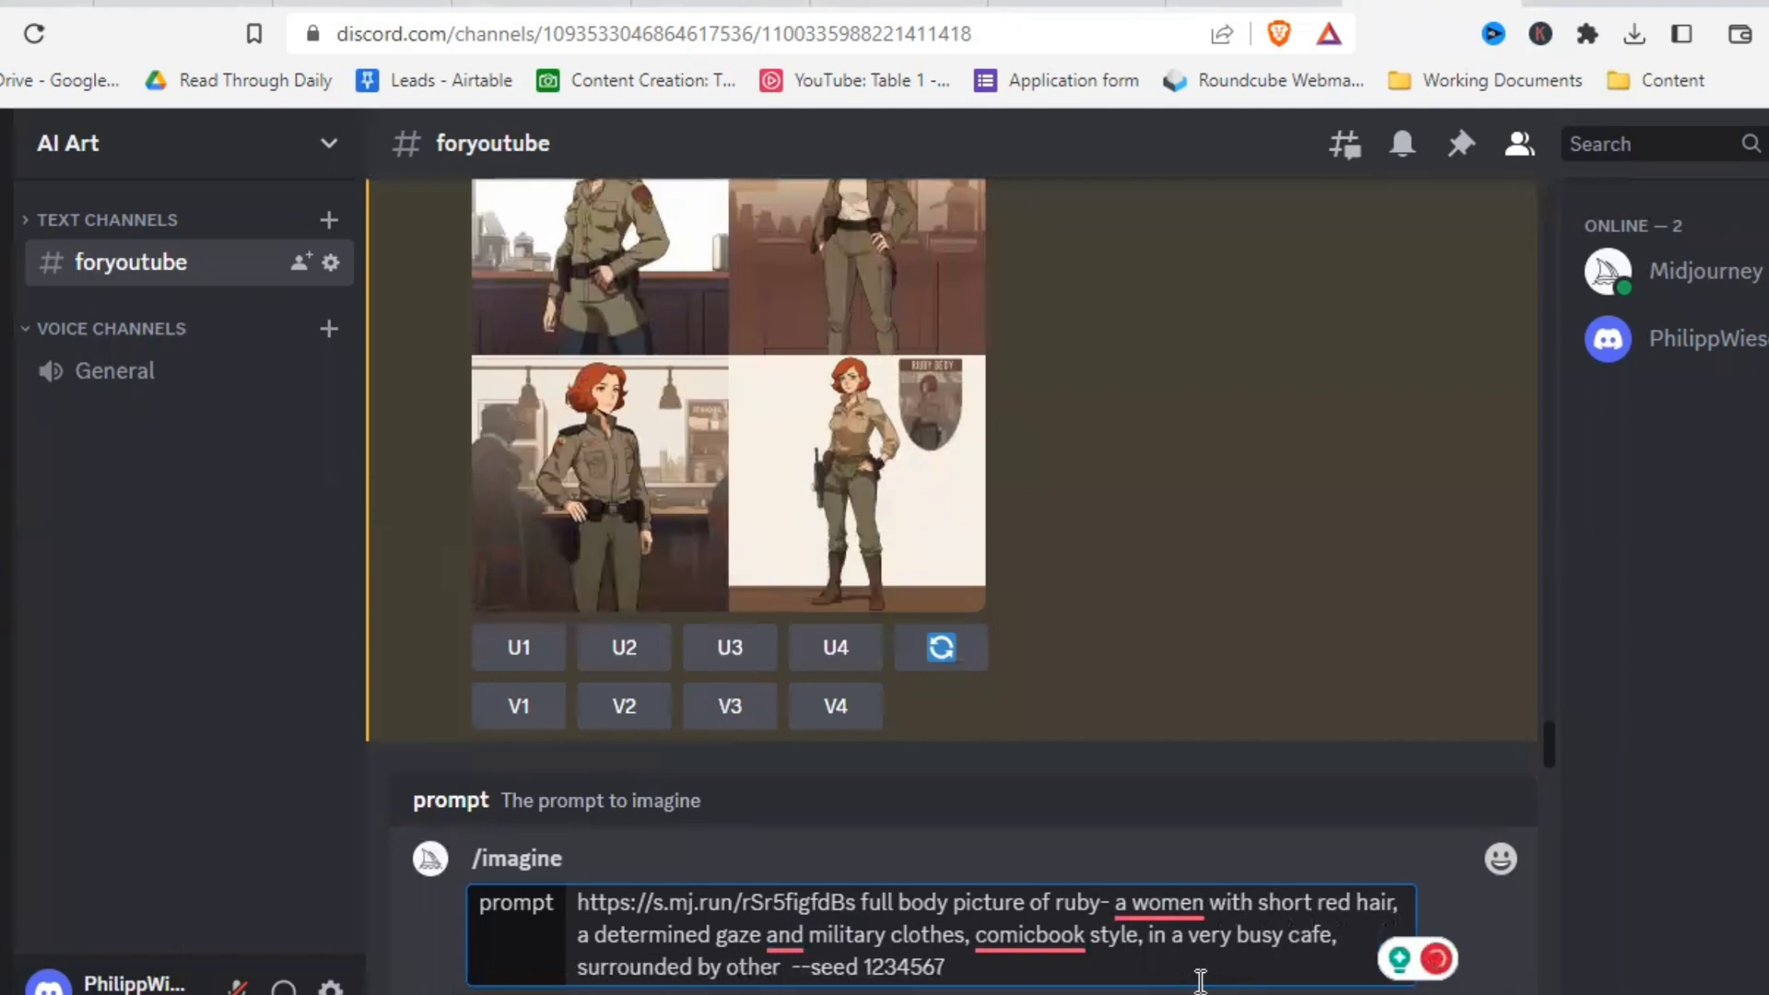
key("Return")
Step: Submit the copied cafe prompt as another /imagine request, replacing "a cafe" with "dark and sinister forest"
type("/imagine")
key("Tab")
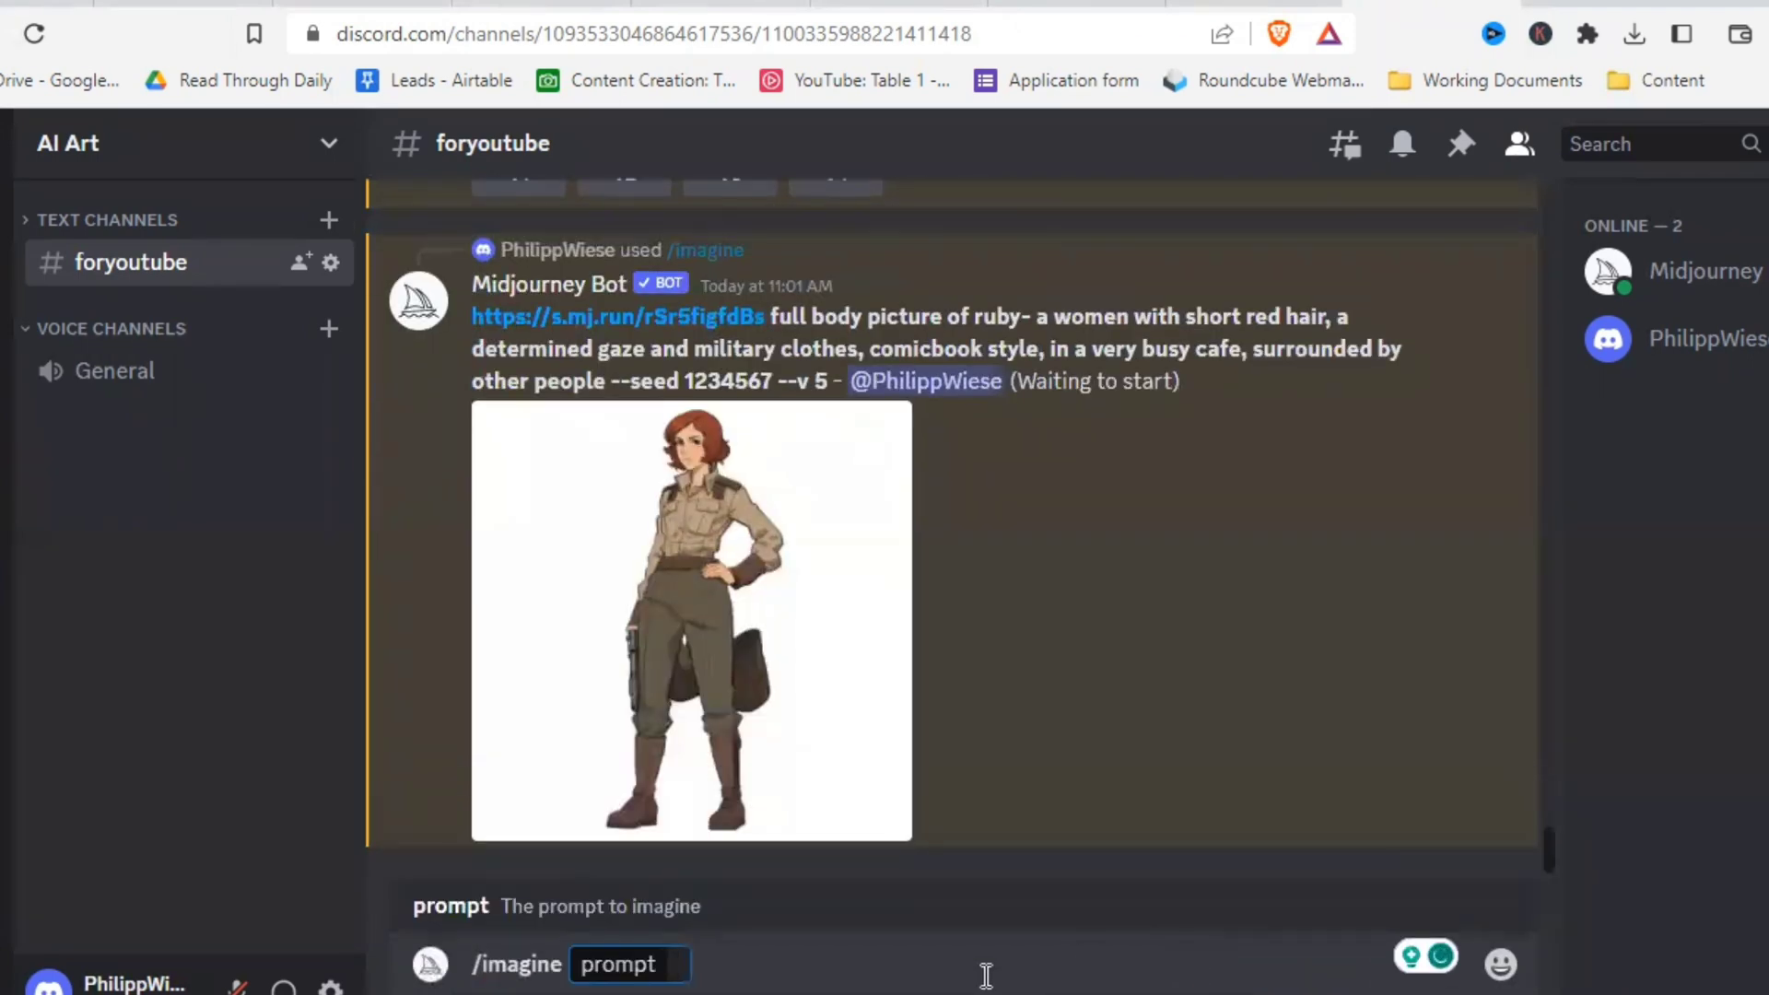
type("https://s.mj.run/rSr5figfdBs full body picture of ruby- a women with short red hair, a determined gaze and military clothes, comicbook style, in a cafe --seed 1234567")
left_click_drag(1233, 968, 1170, 967)
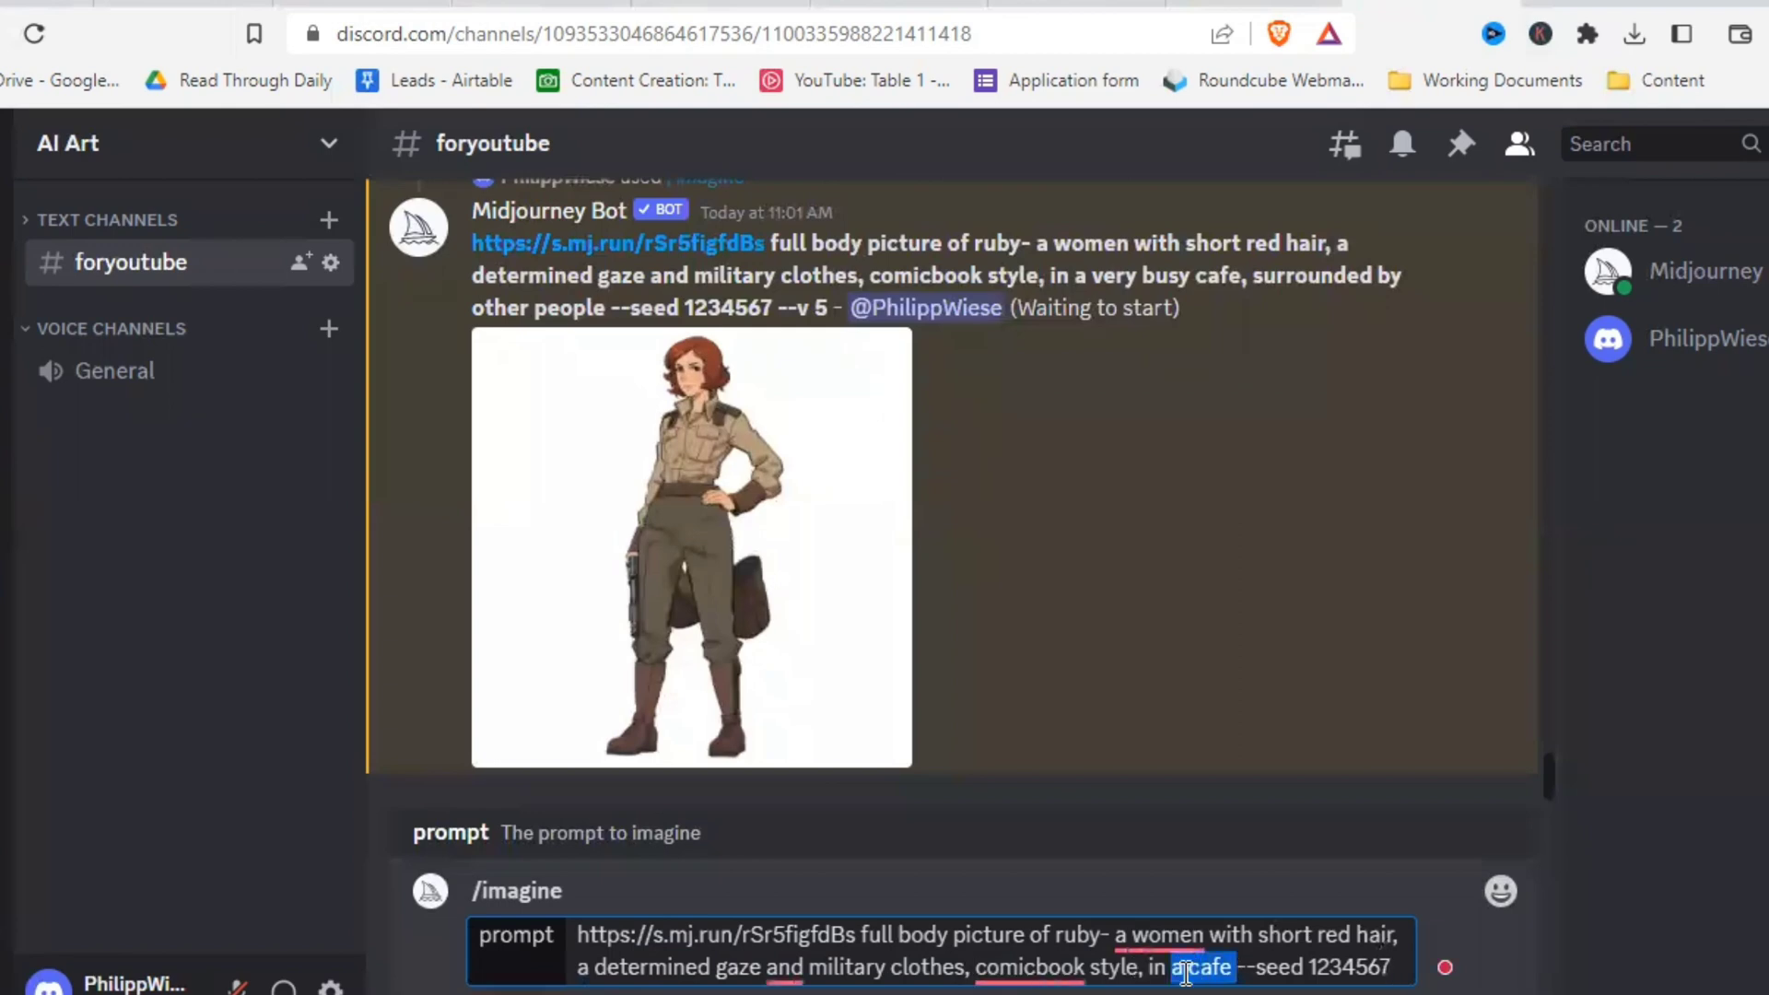
type("dark and sinister forest")
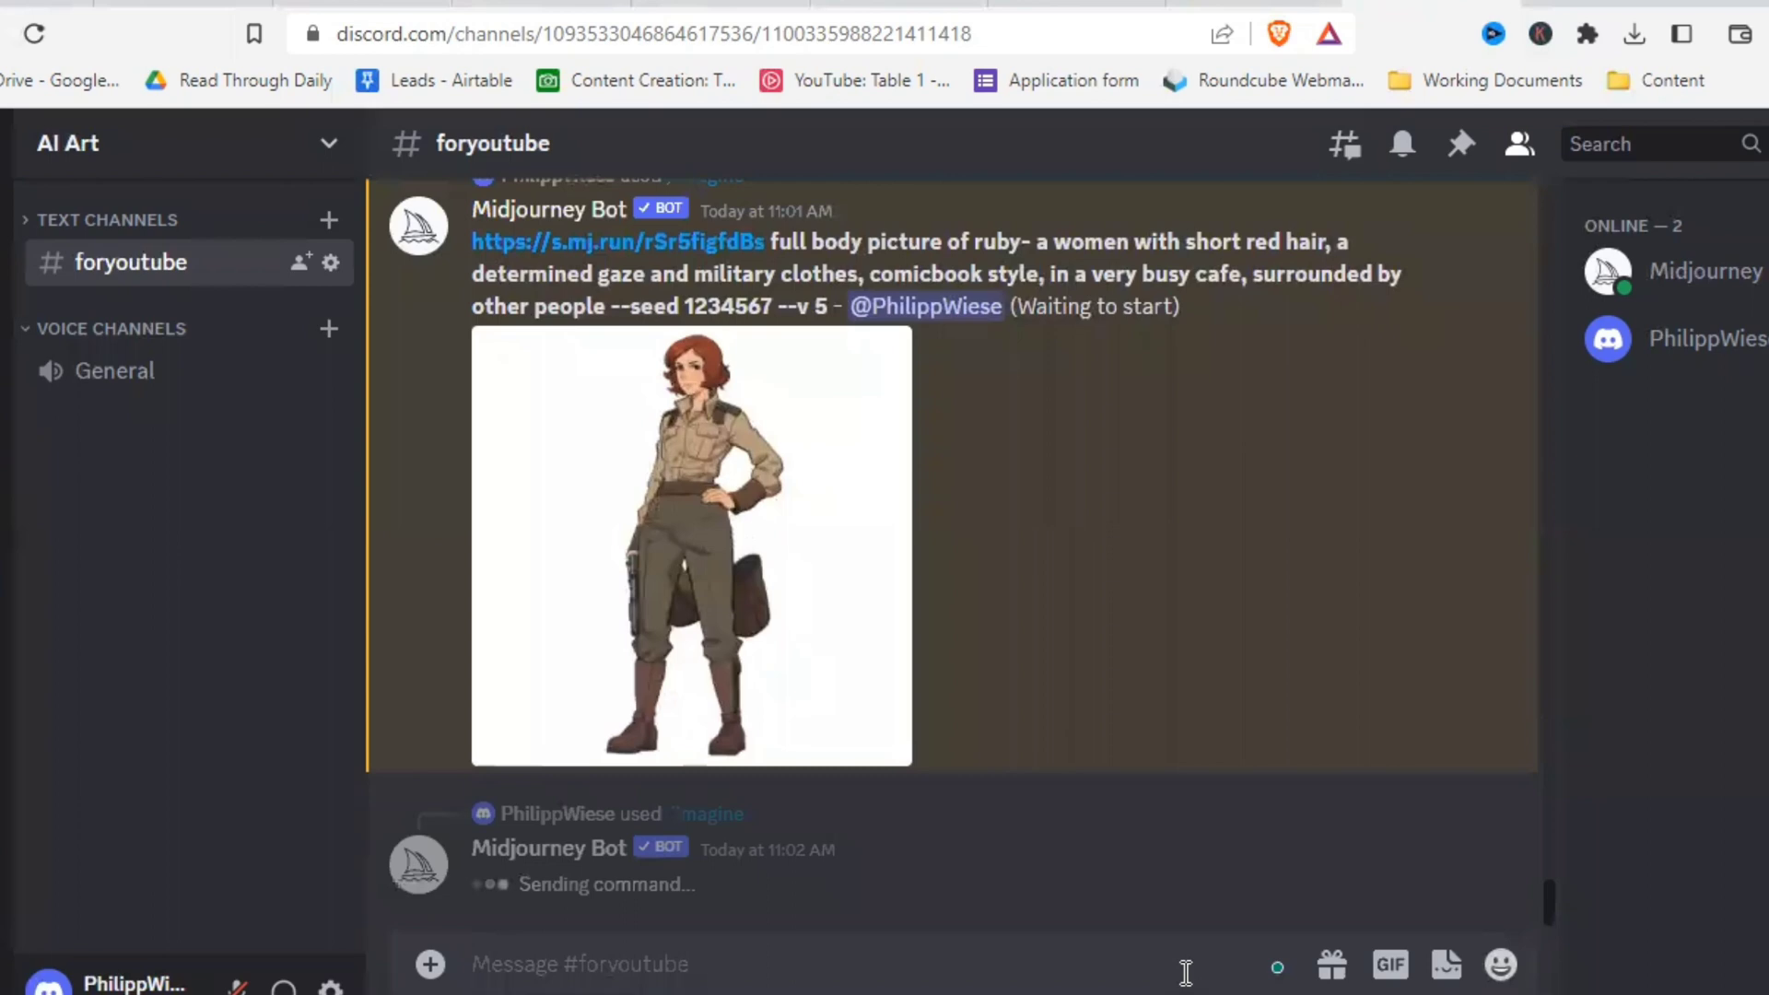
Step: Submit the copied prompt as another /imagine request, replacing the cafe setting before "--seed 1234567" with "during a beautiful spring sunrise"
type("/ima")
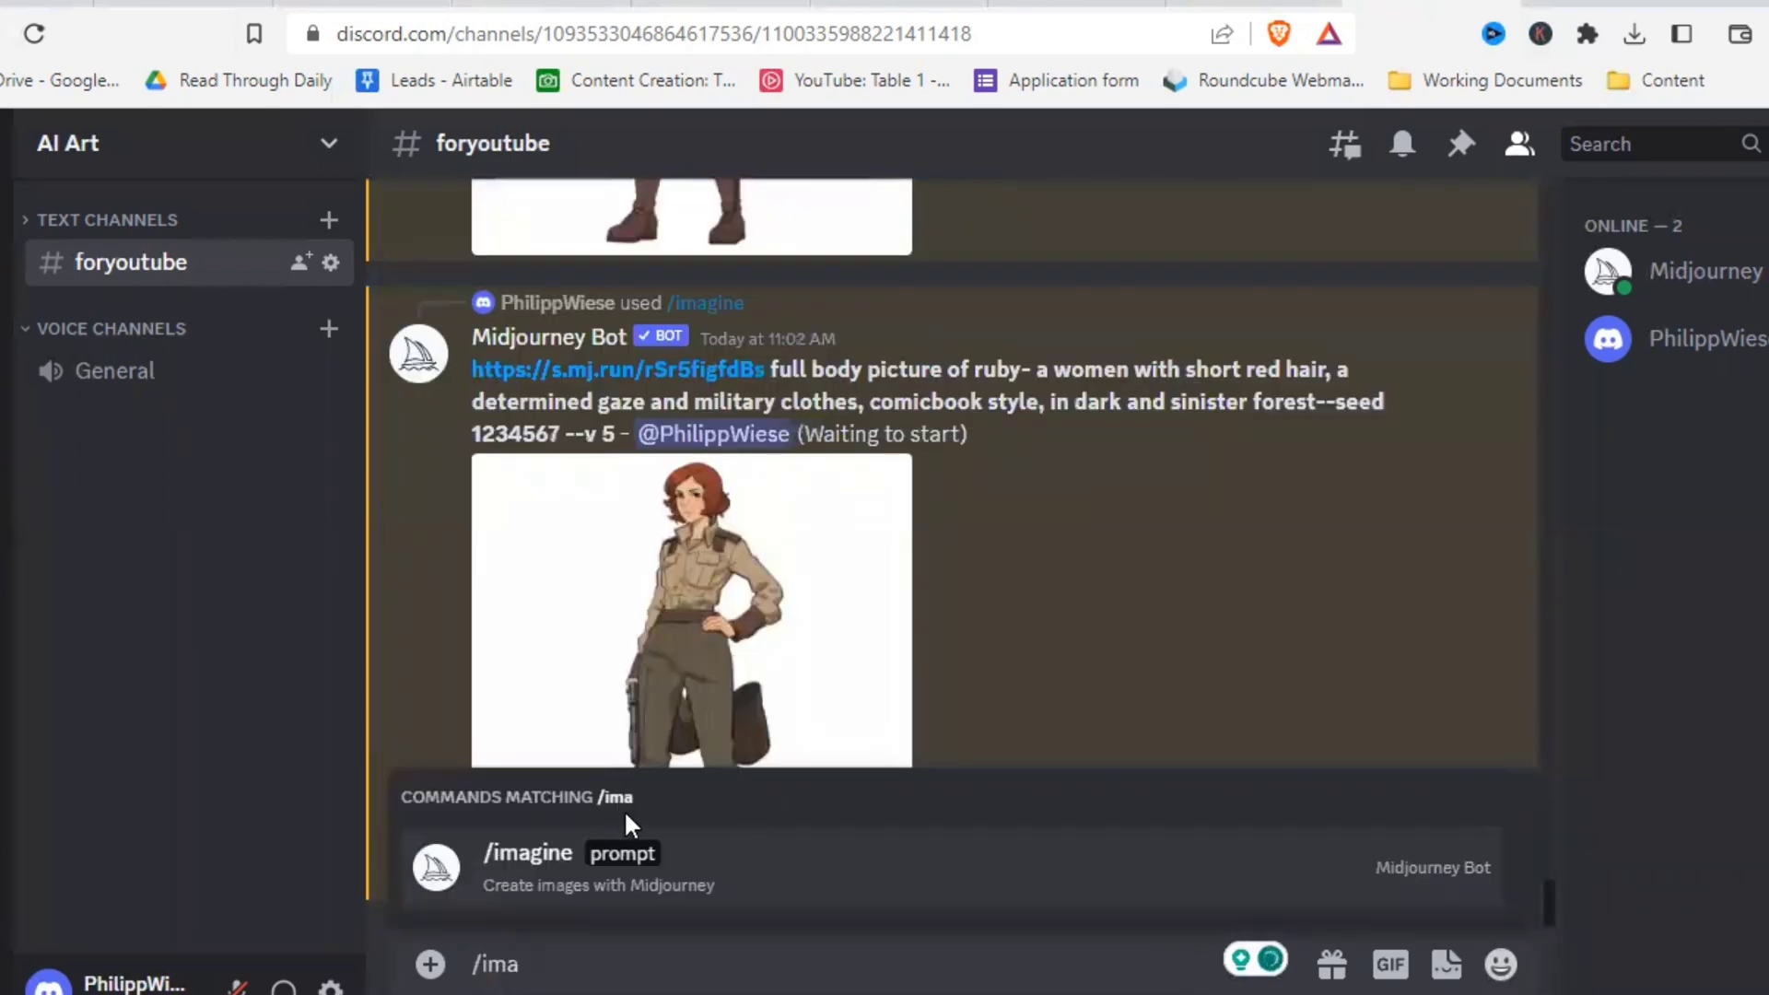
key("Tab")
type("https://s.mj.run/rSr5figfdBs full body picture of ruby- a women with short red hair, a determined gaze and military clothes, comicbook style, in a cafe --seed 1234567")
left_click_drag(1235, 967, 1148, 972)
type("during a beau")
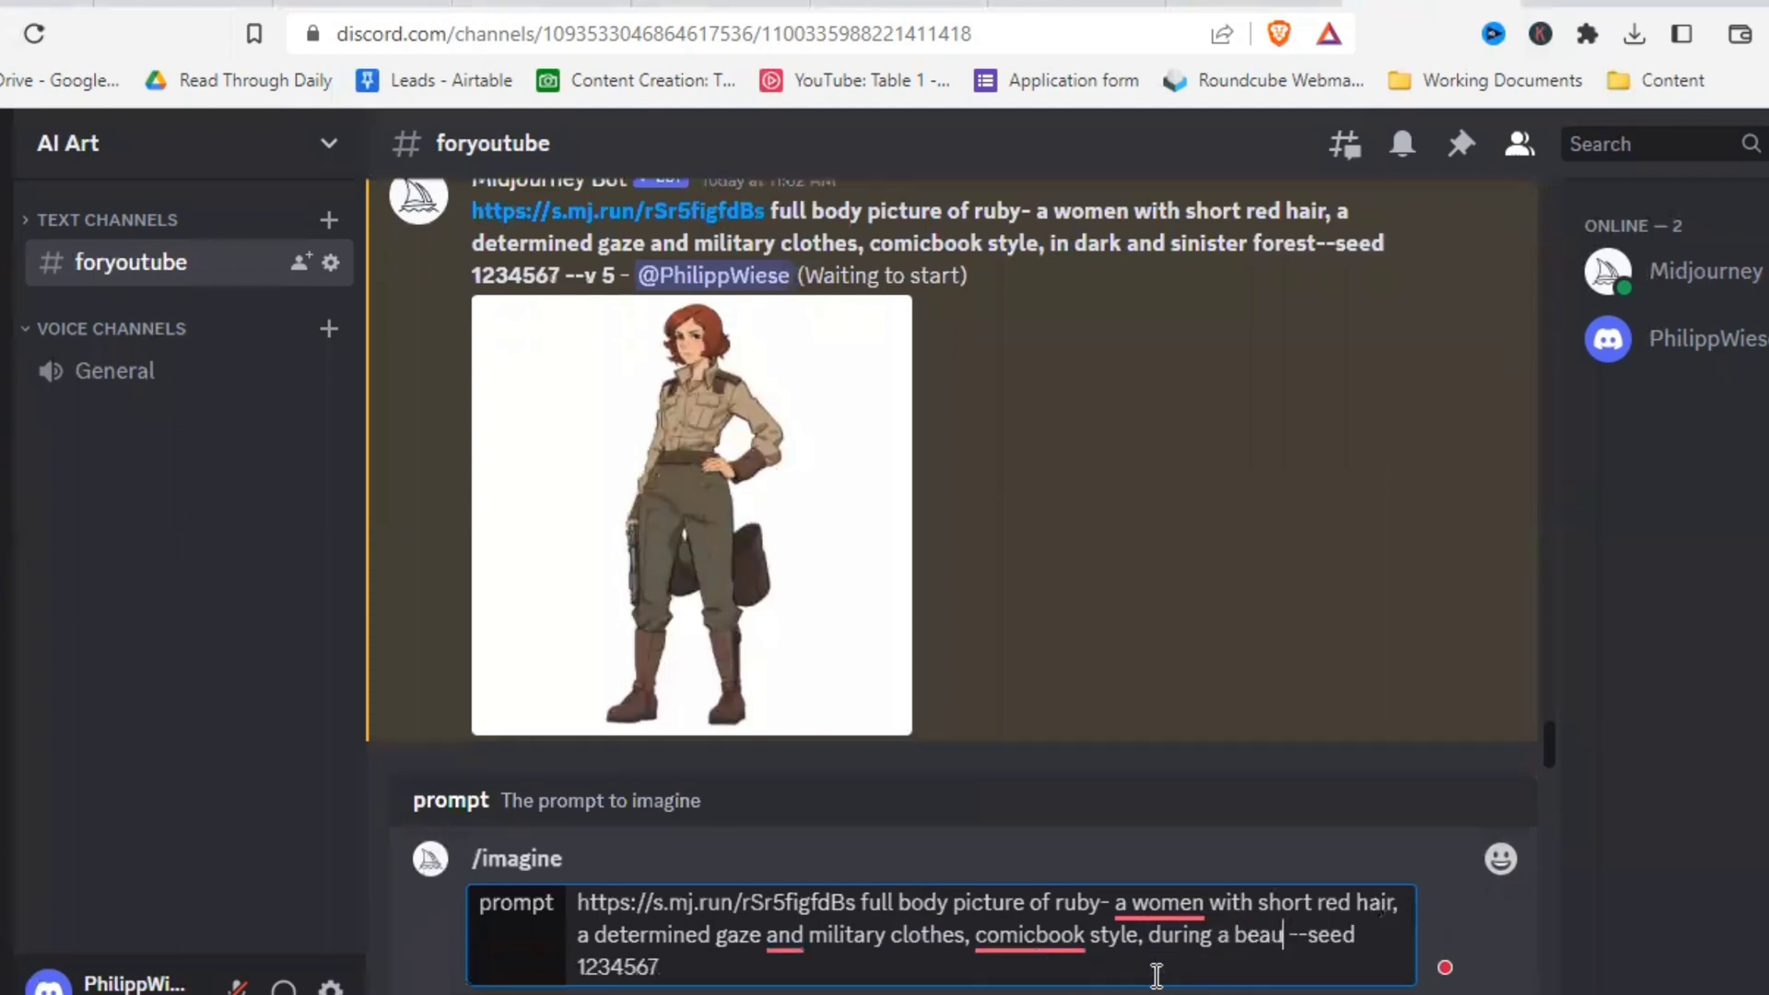
type("tiful spring sunrise")
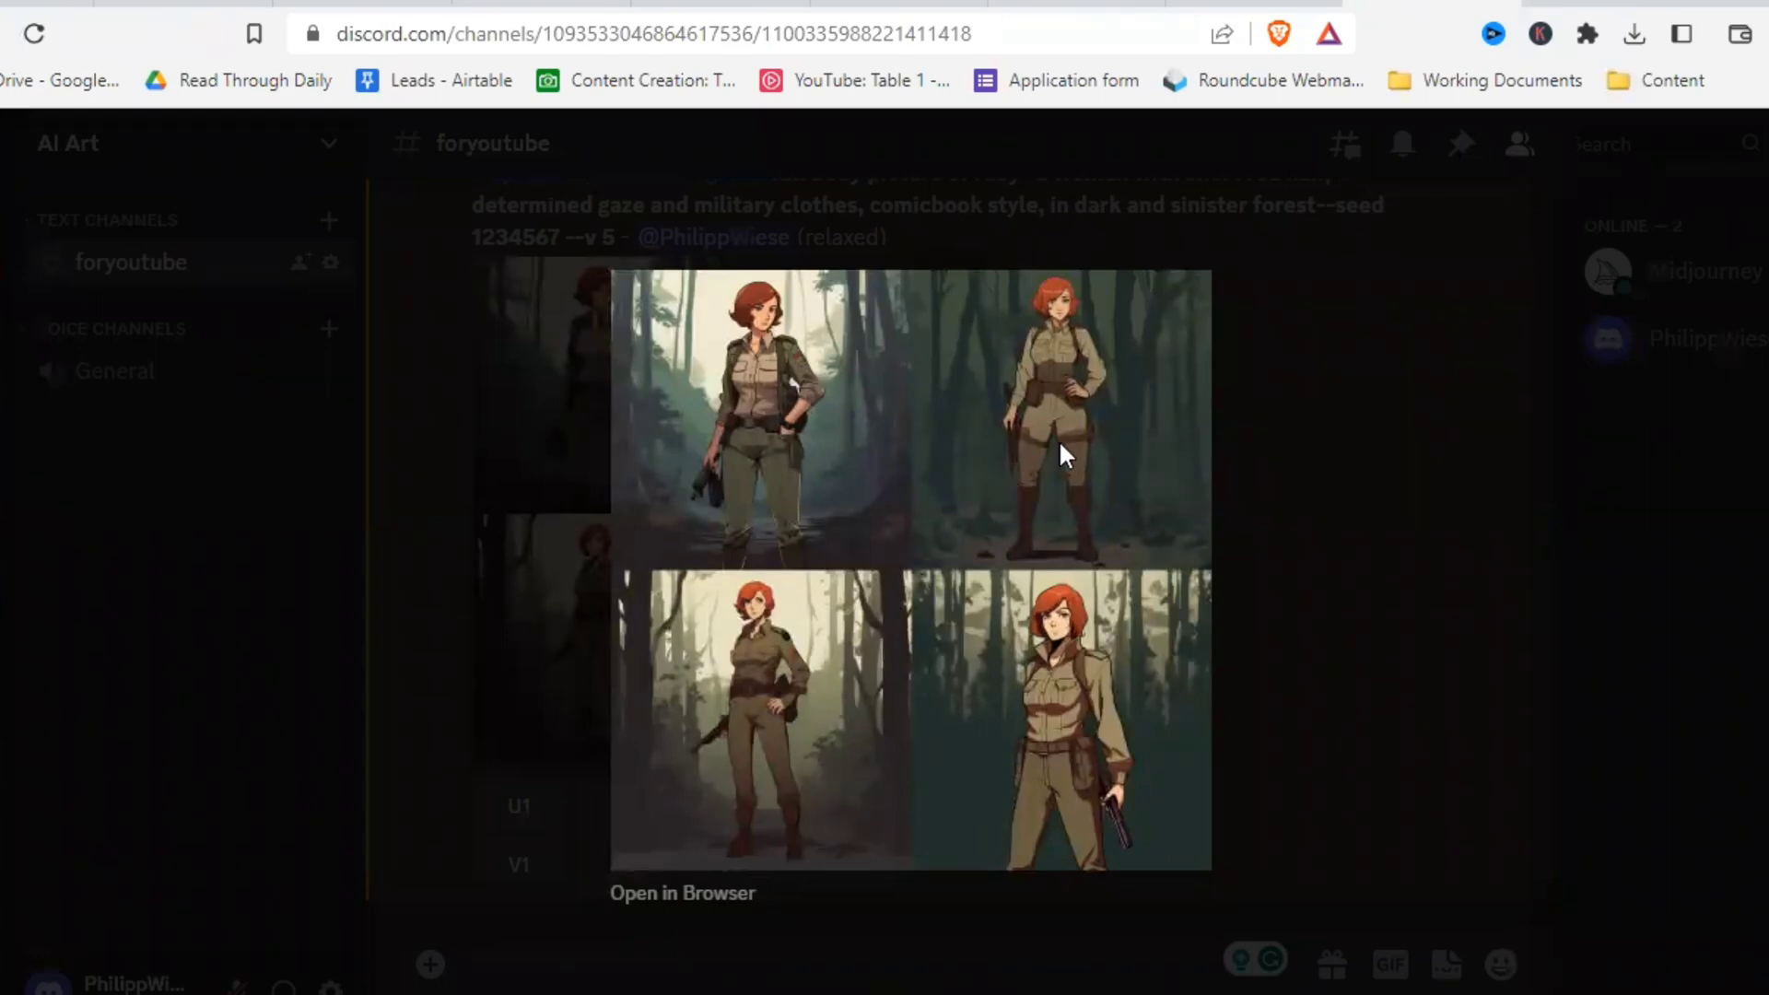
Step: Compare the character in the forest, busy cafe and plain cafe grids with the original full-body reference image
left_click(1274, 537)
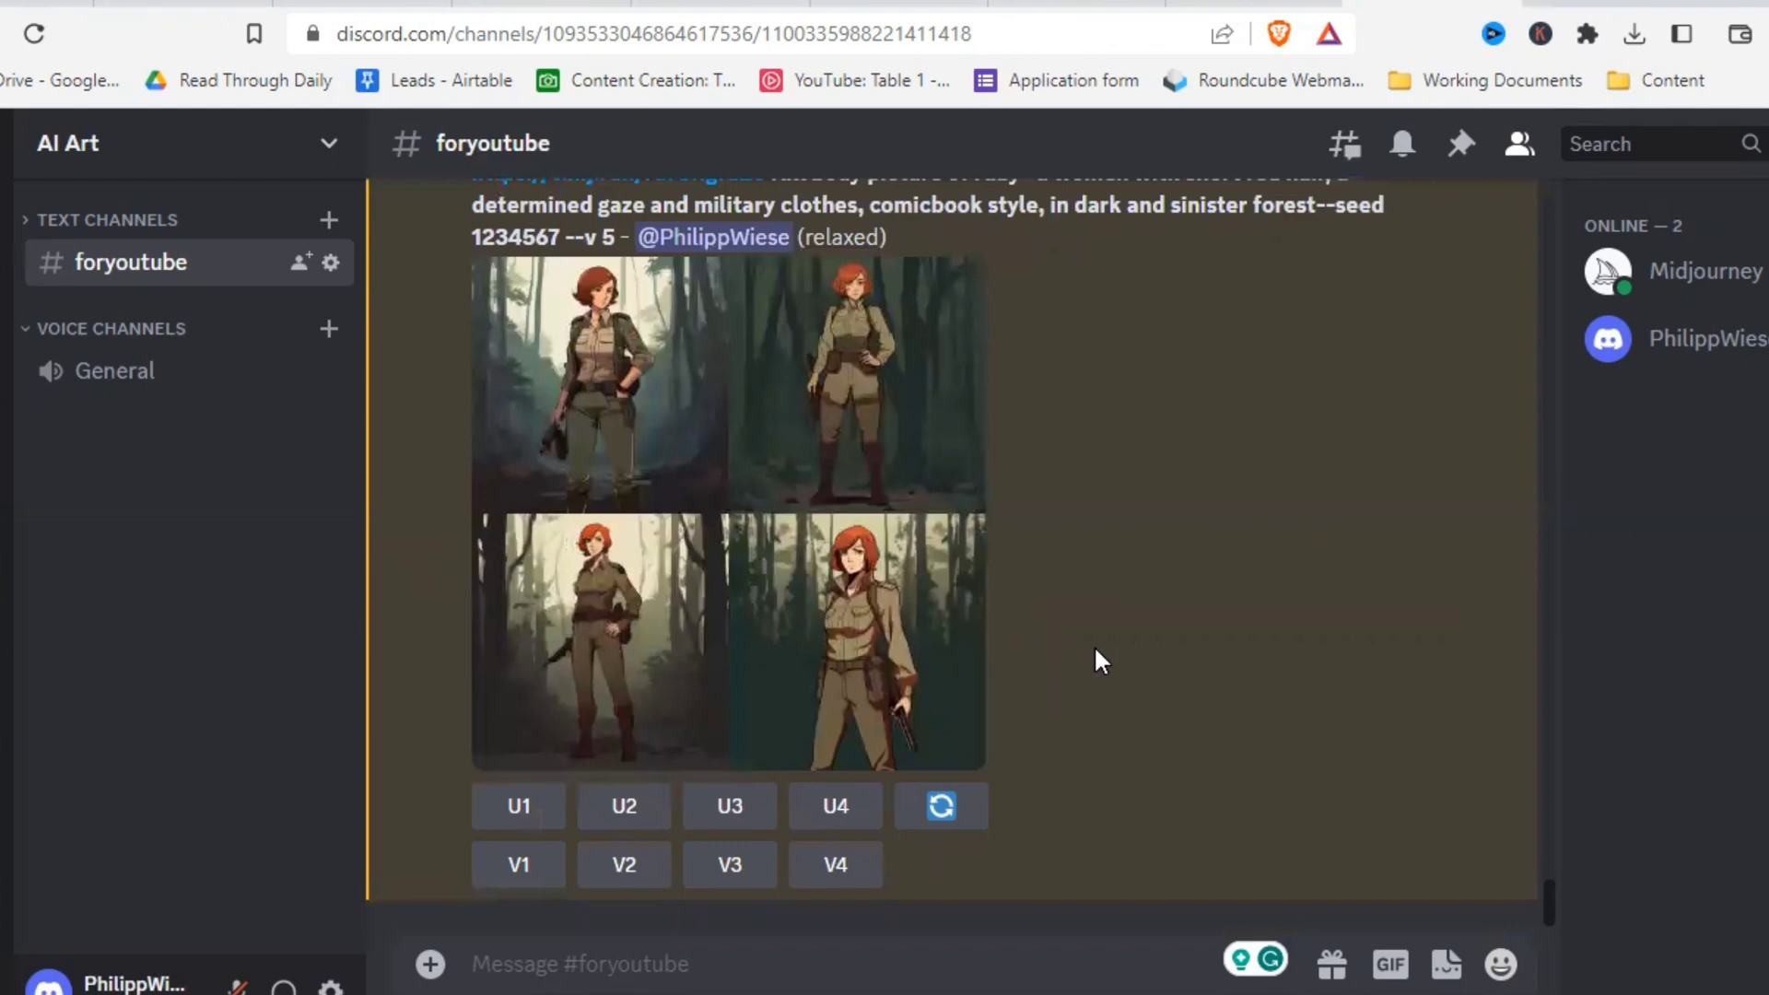
scroll(1101, 655, "down", 10)
left_click(807, 569)
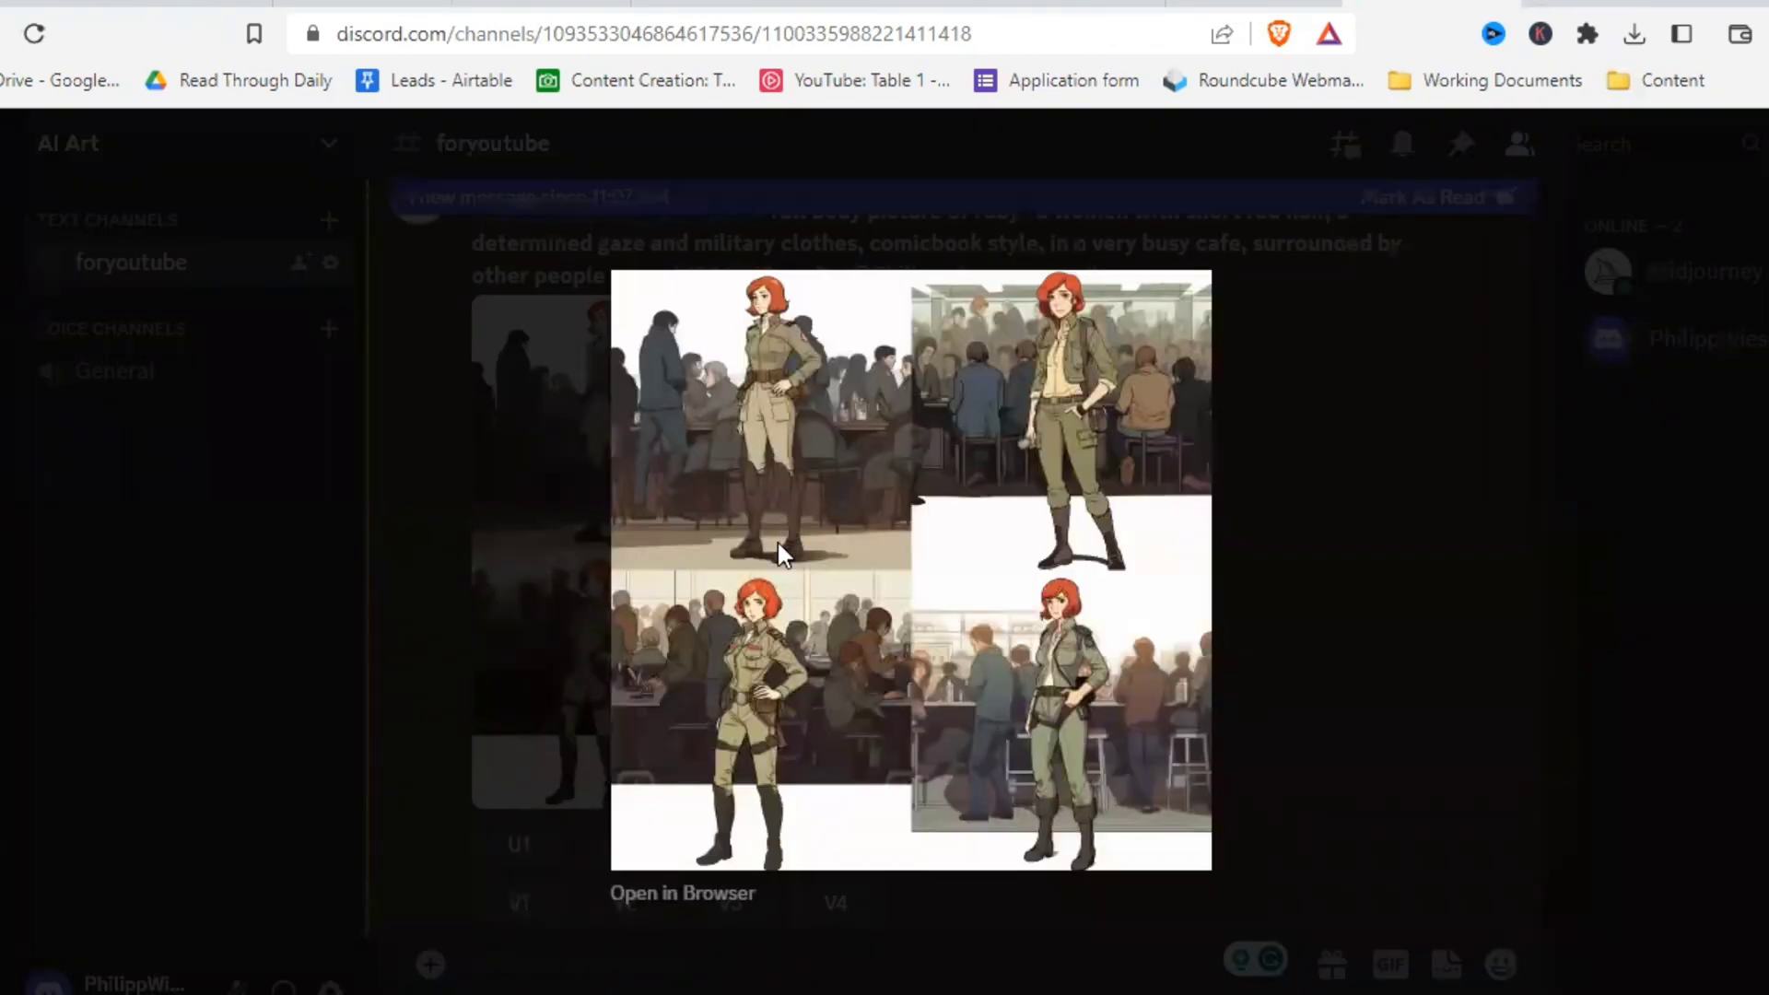
left_click(1258, 552)
scroll(1135, 674, "up", 10)
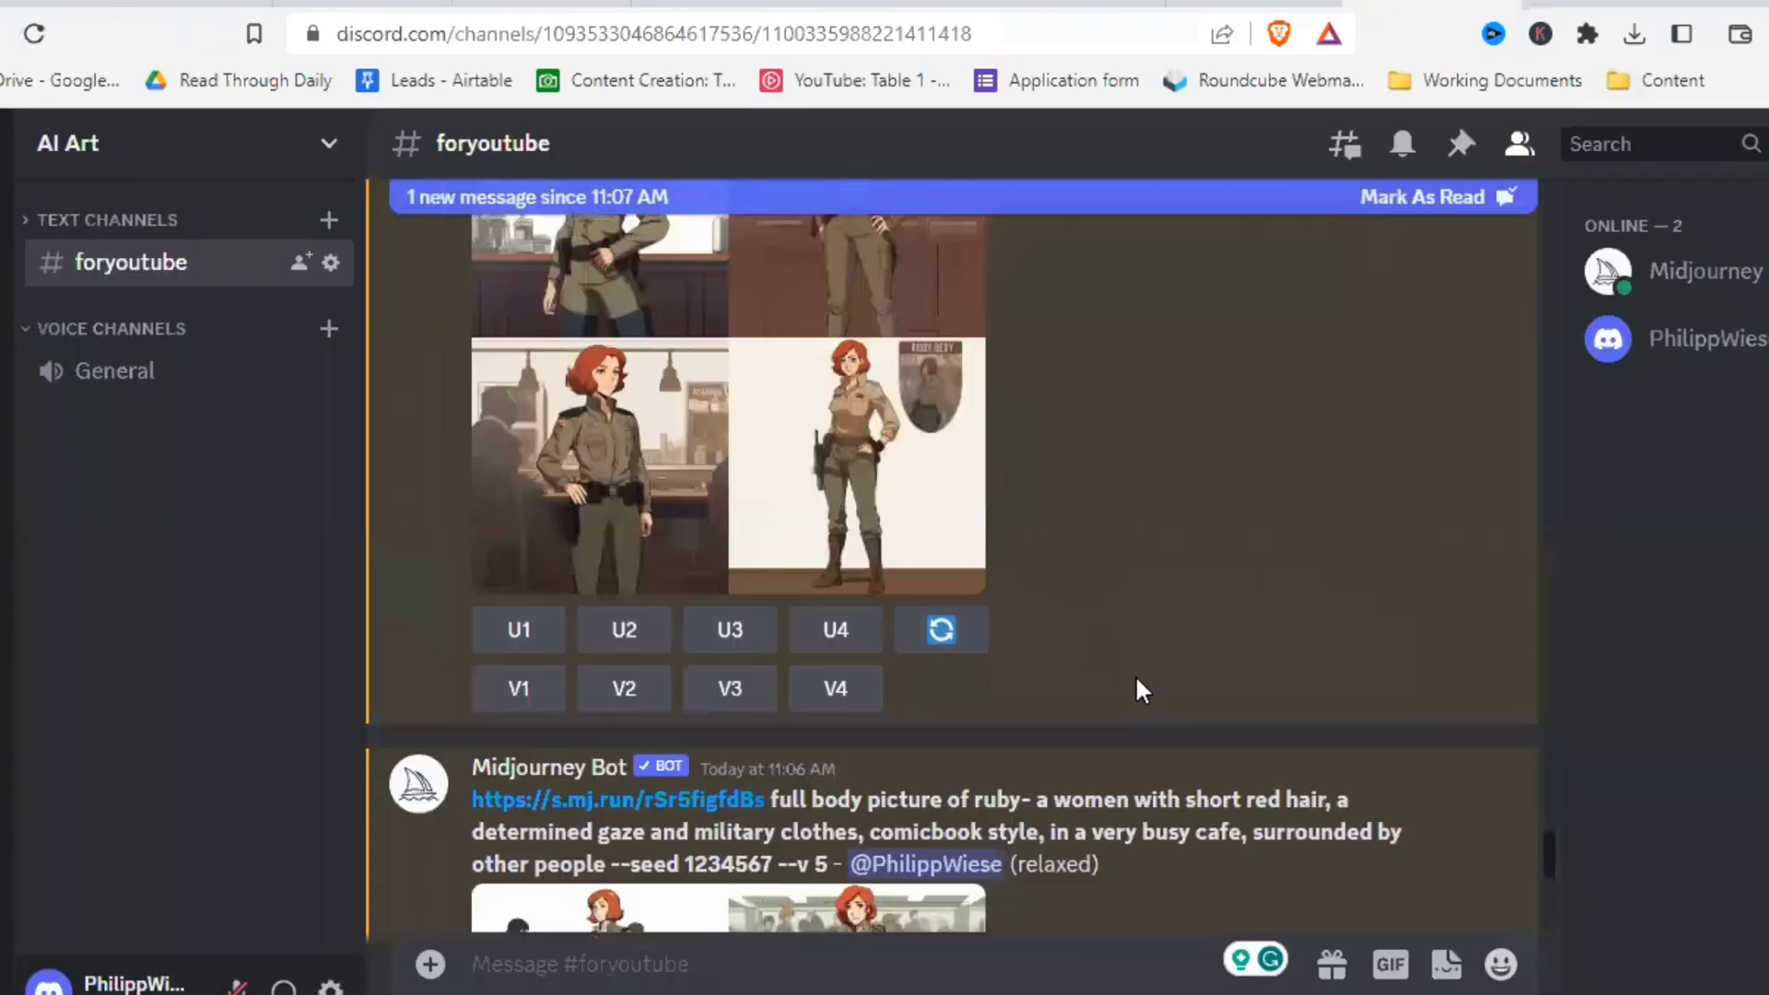
scroll(1126, 659, "up", 4)
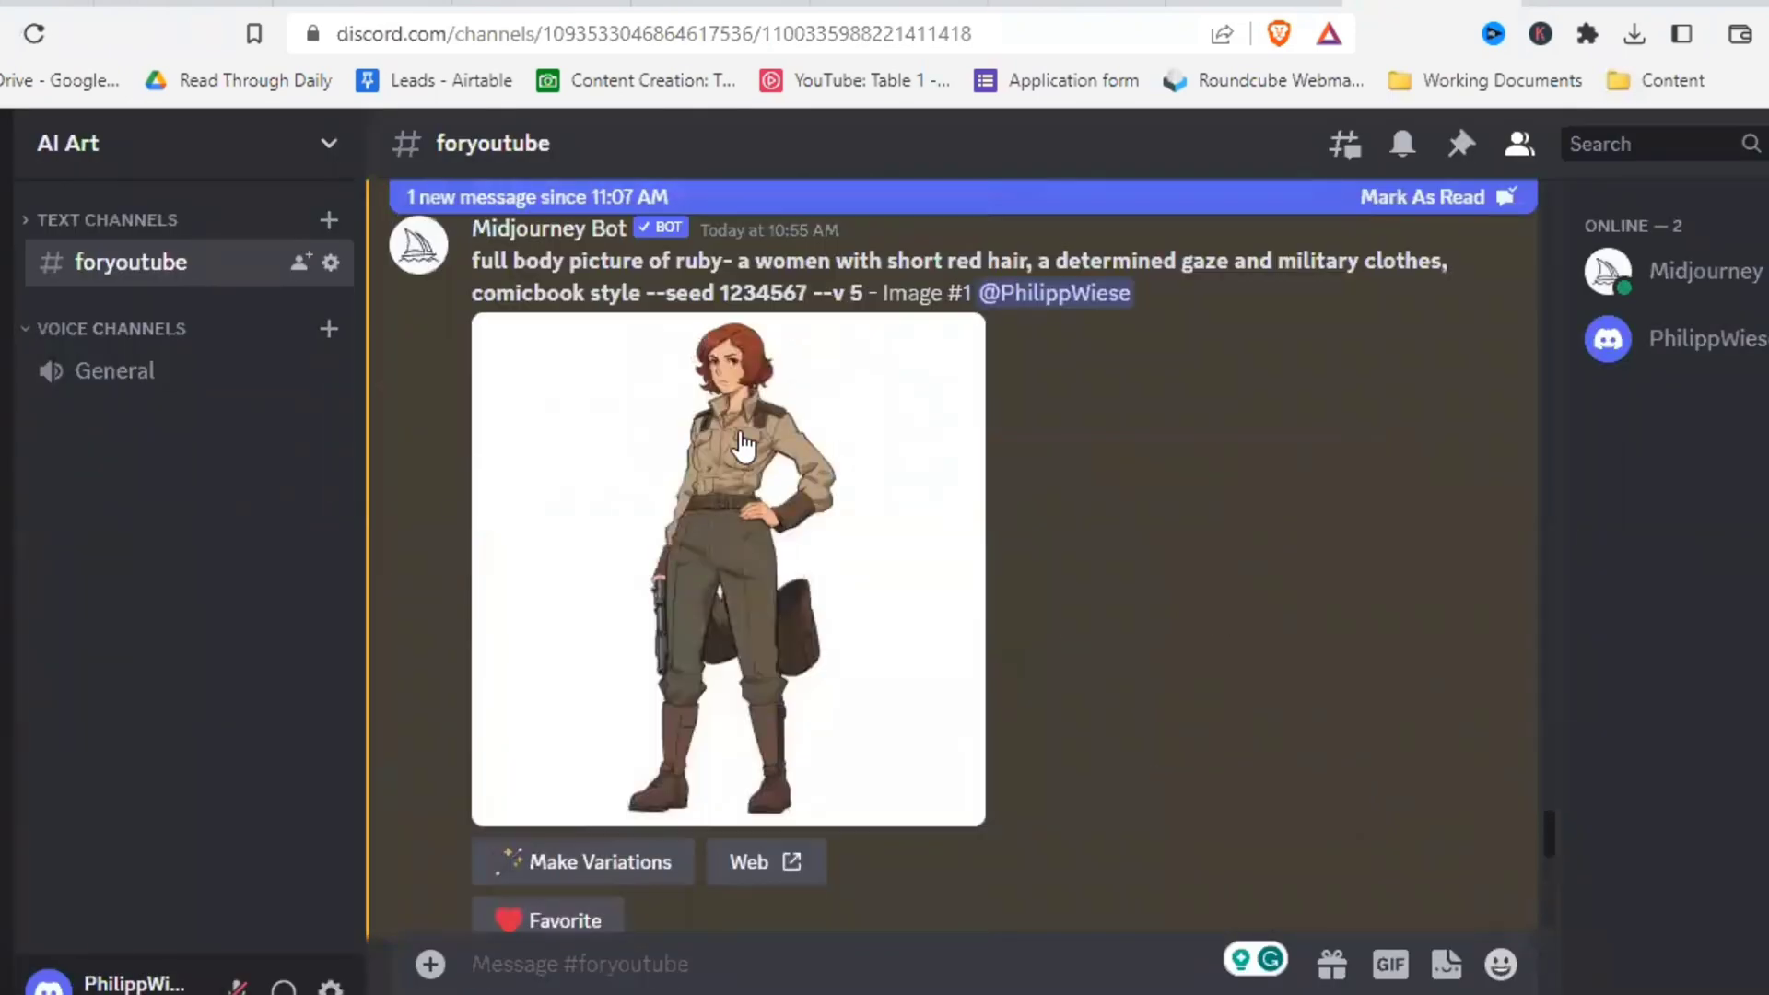
scroll(738, 446, "down", 6)
scroll(686, 595, "down", 2)
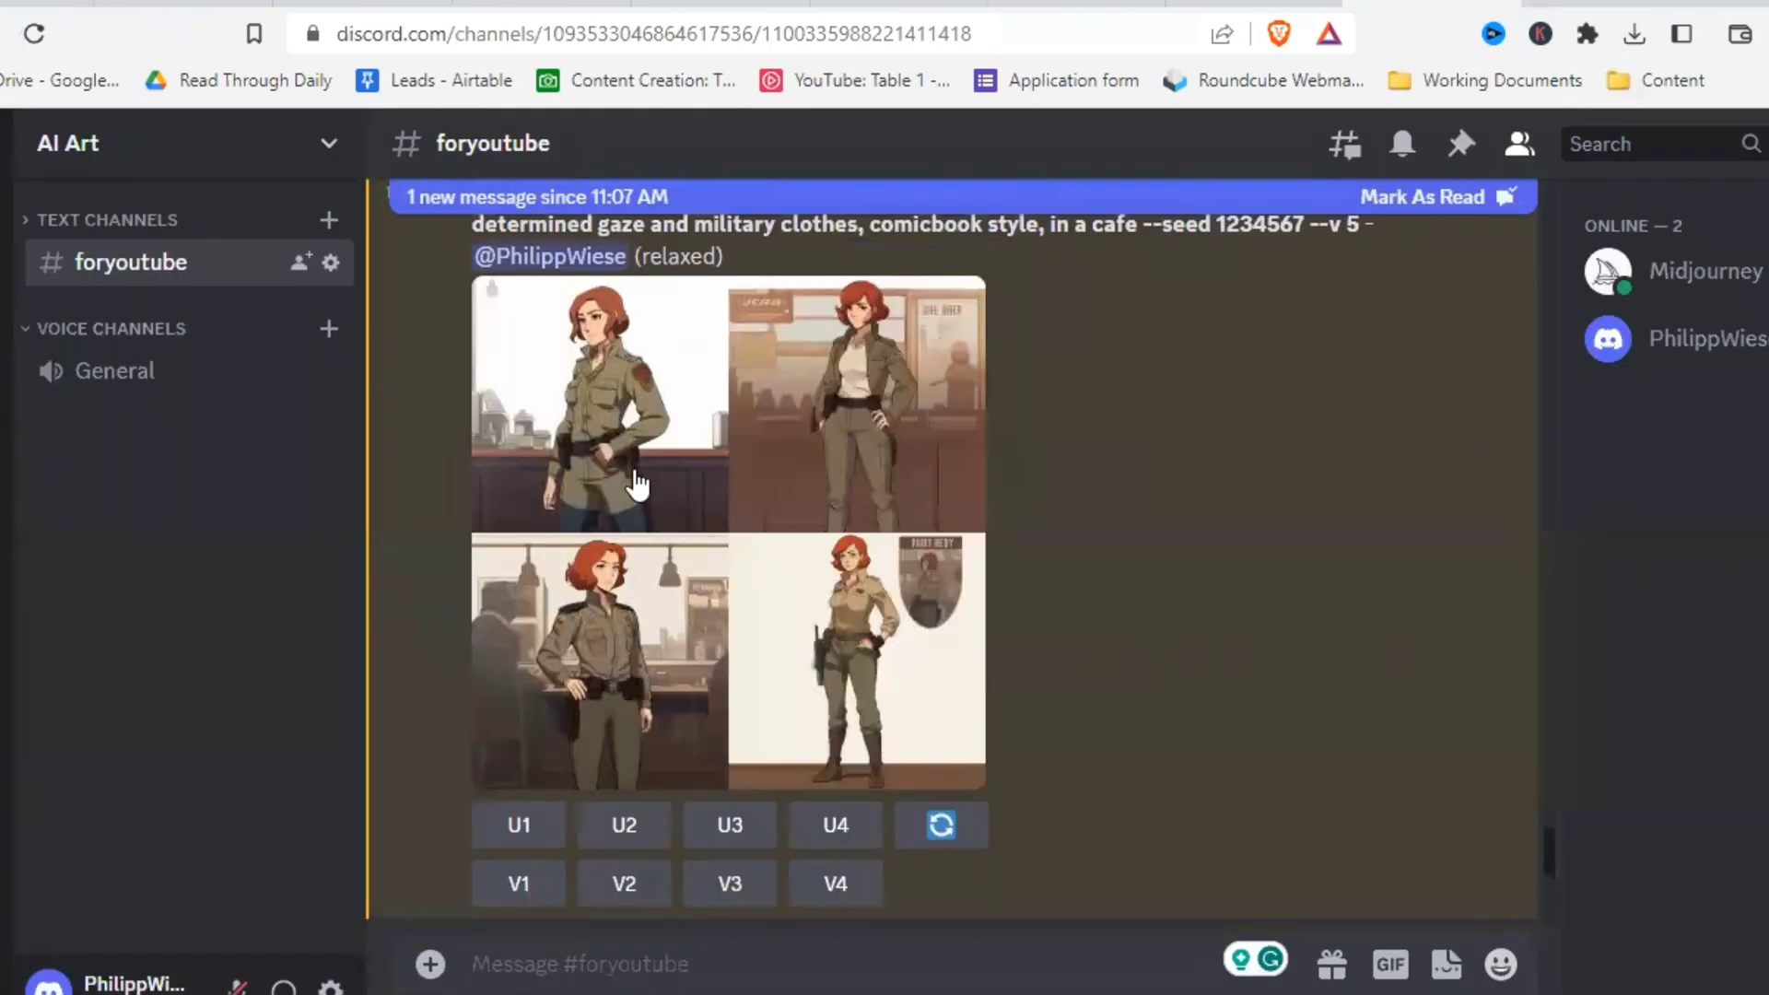
scroll(708, 579, "down", 3)
left_click(678, 551)
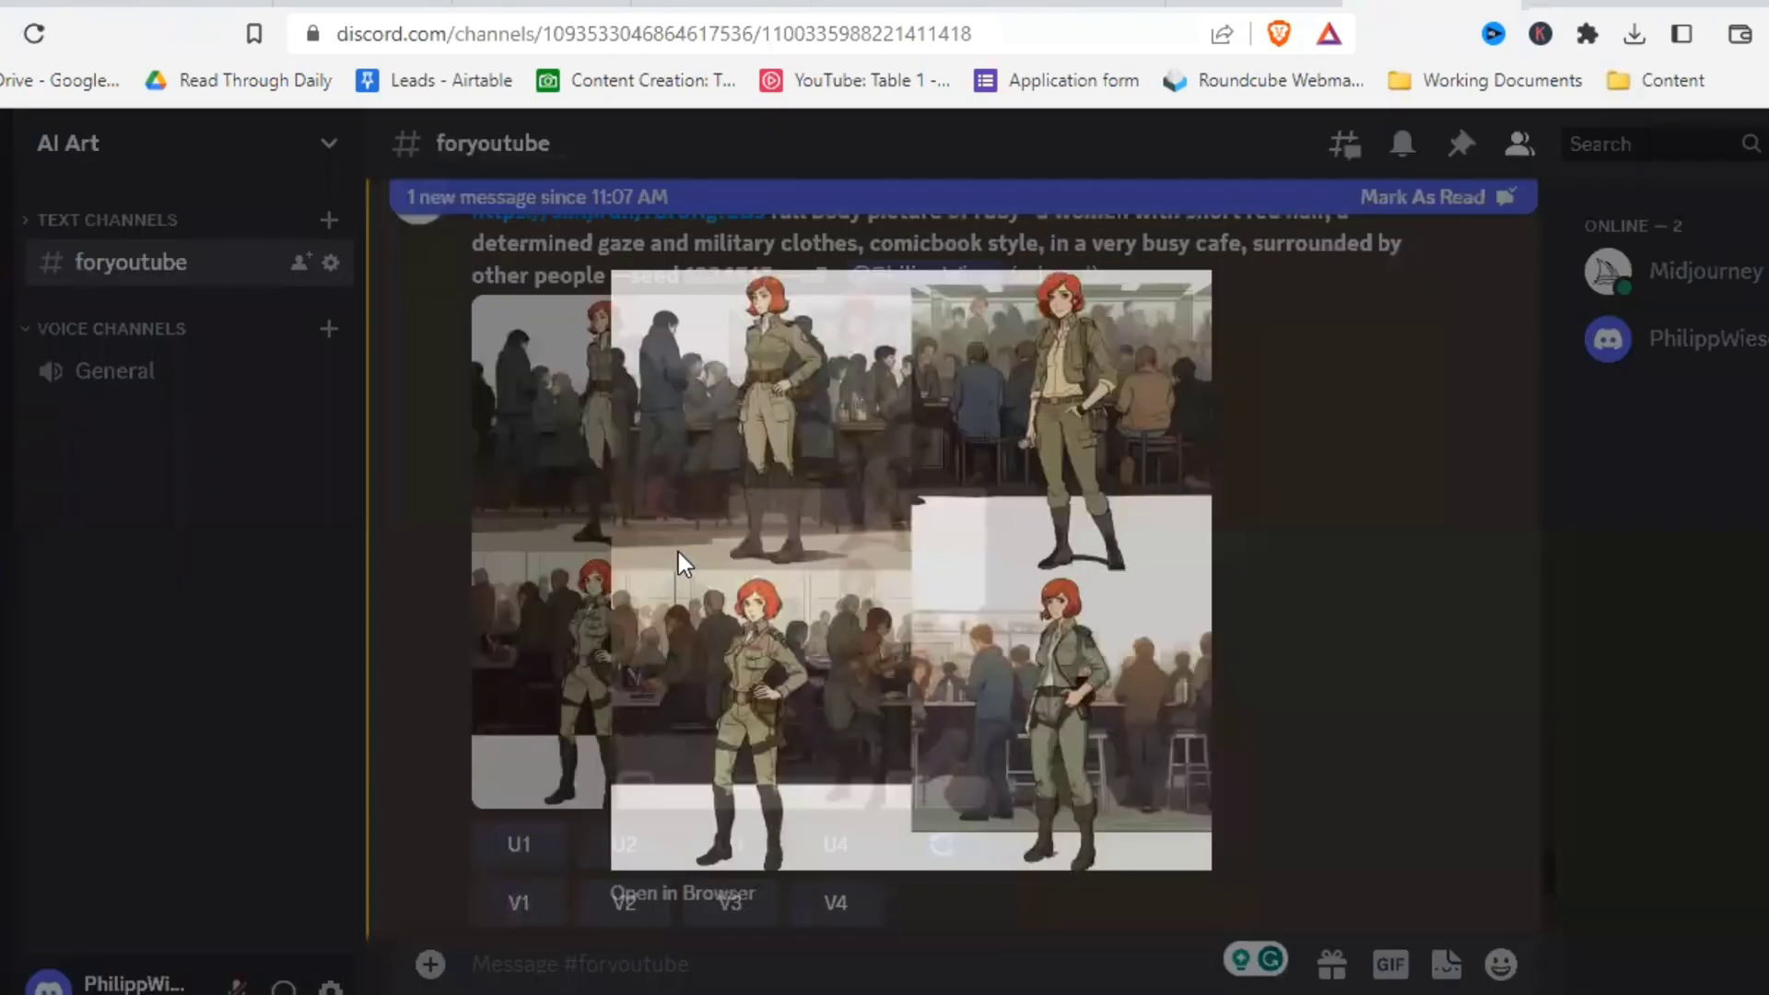
left_click(1278, 580)
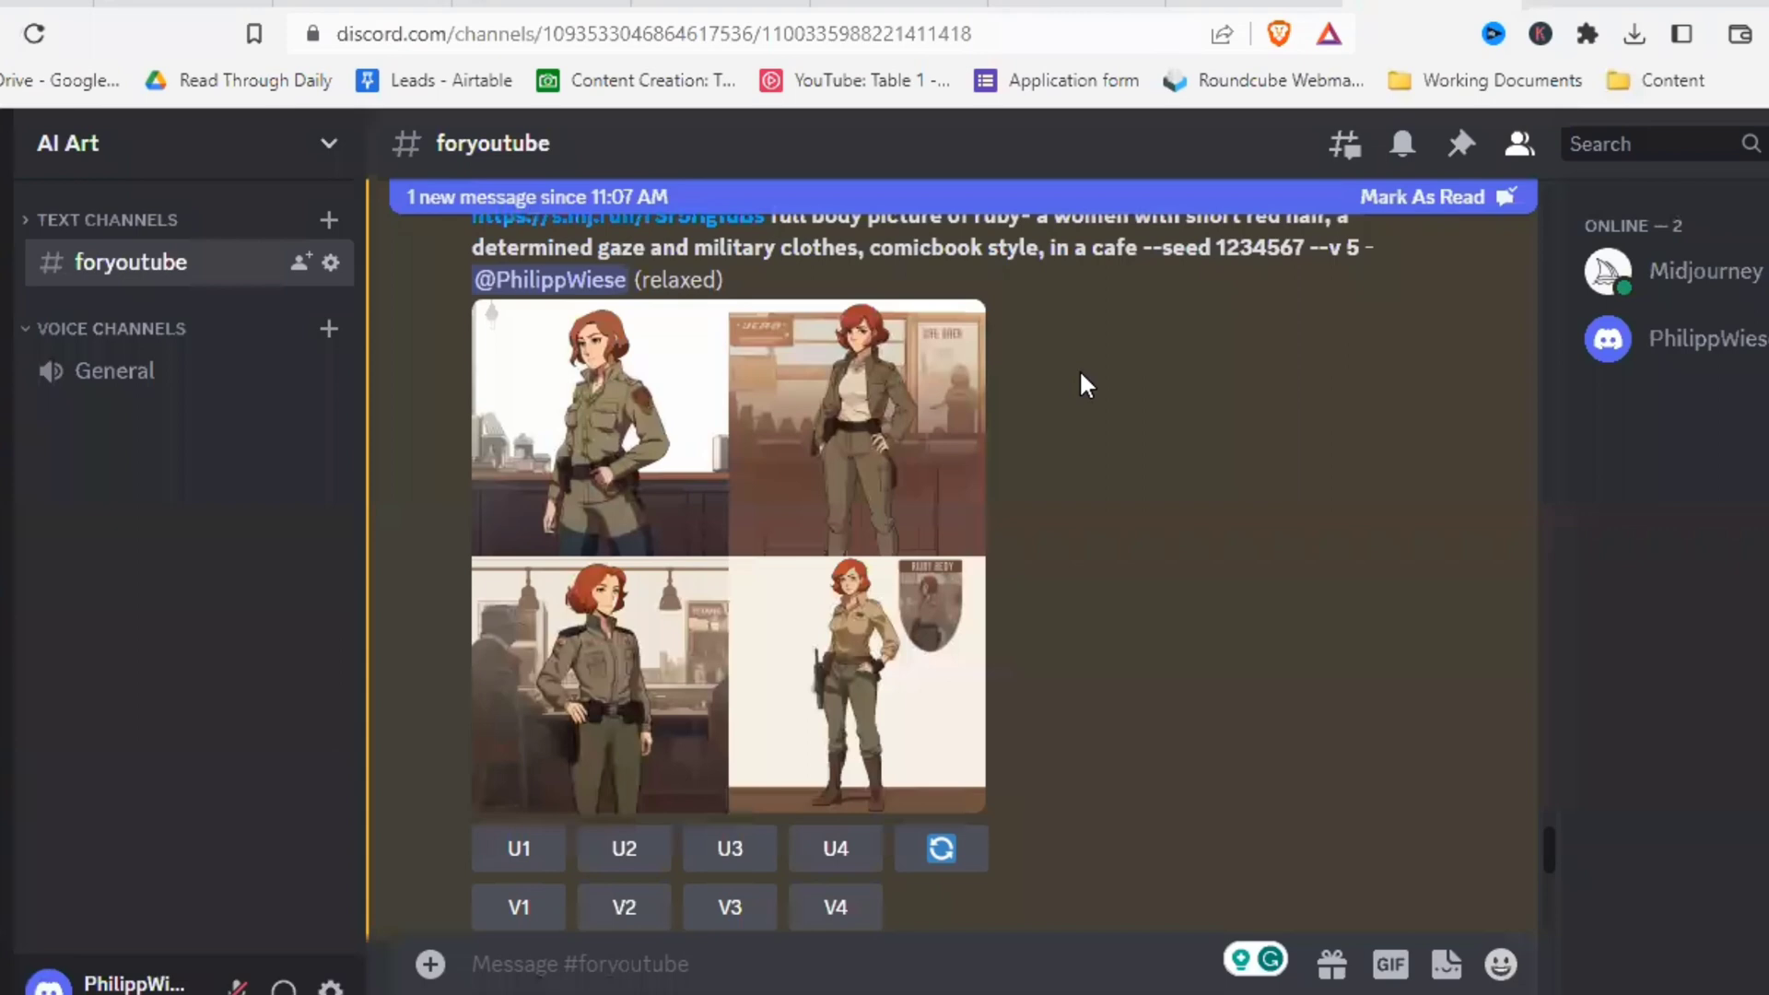
Step: Upscale the fourth image of the plain cafe grid and the first image of the busy cafe grid
scroll(946, 525, "down", 2)
scroll(595, 539, "up", 2)
left_click(832, 853)
scroll(846, 660, "down", 6)
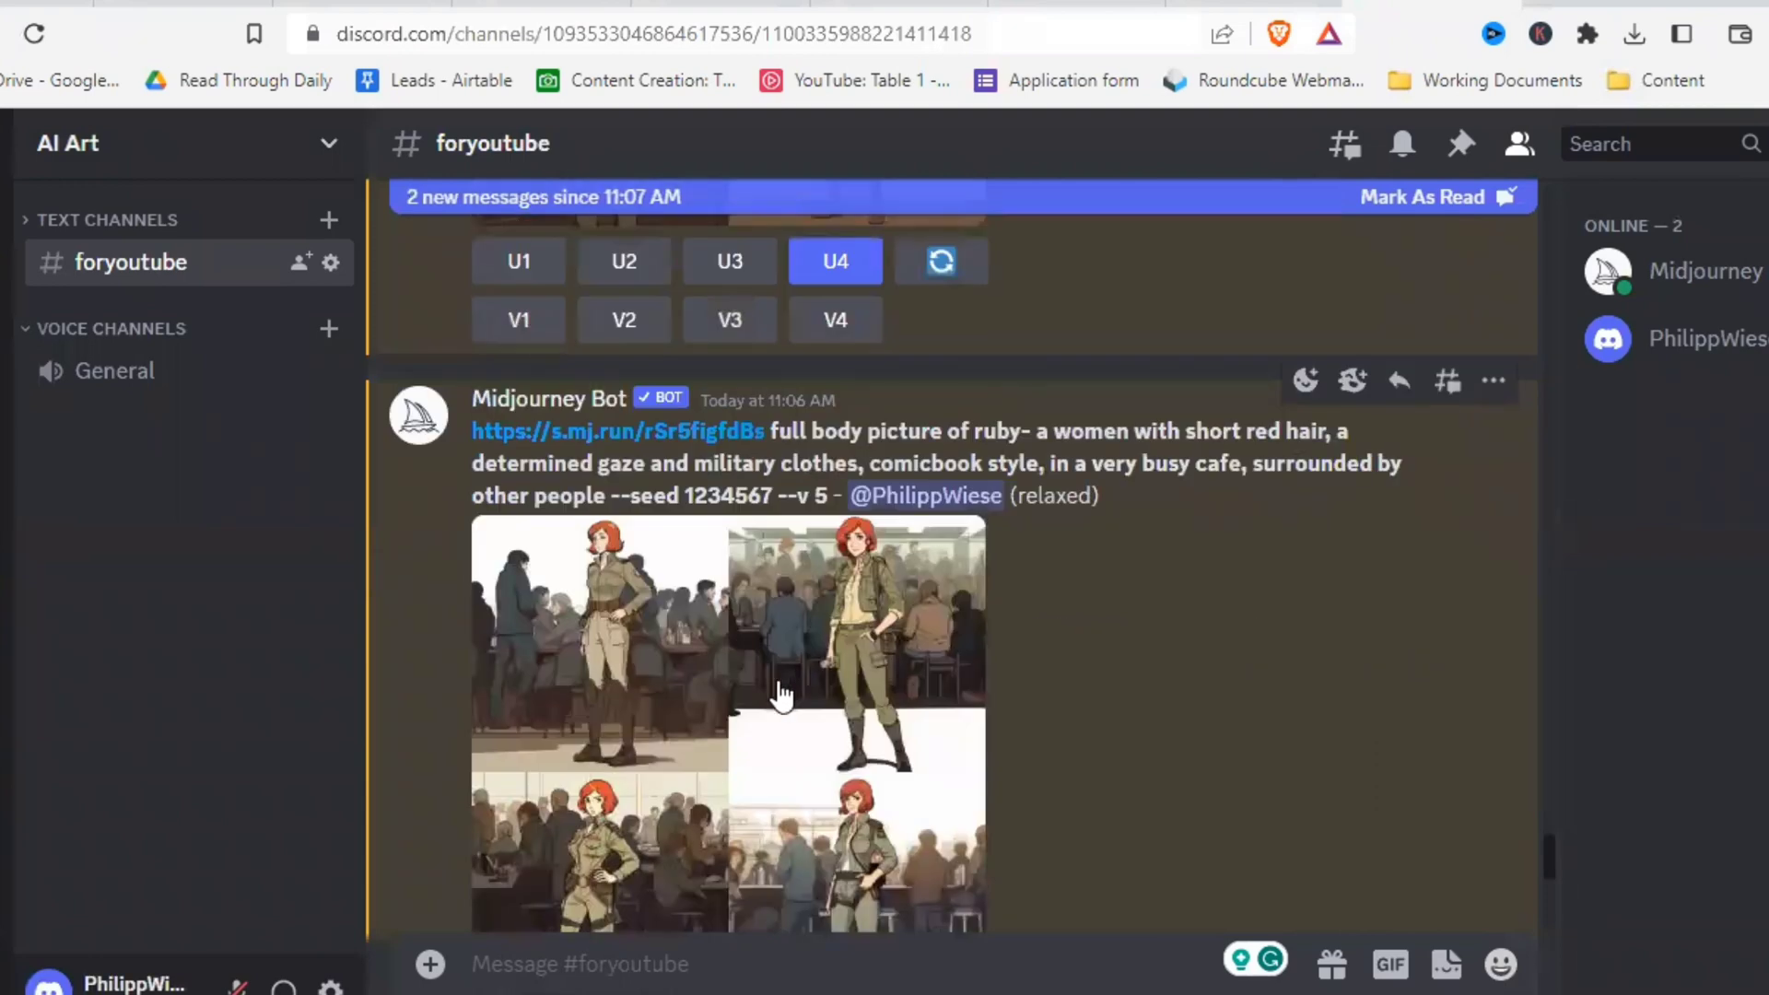
scroll(778, 695, "down", 2)
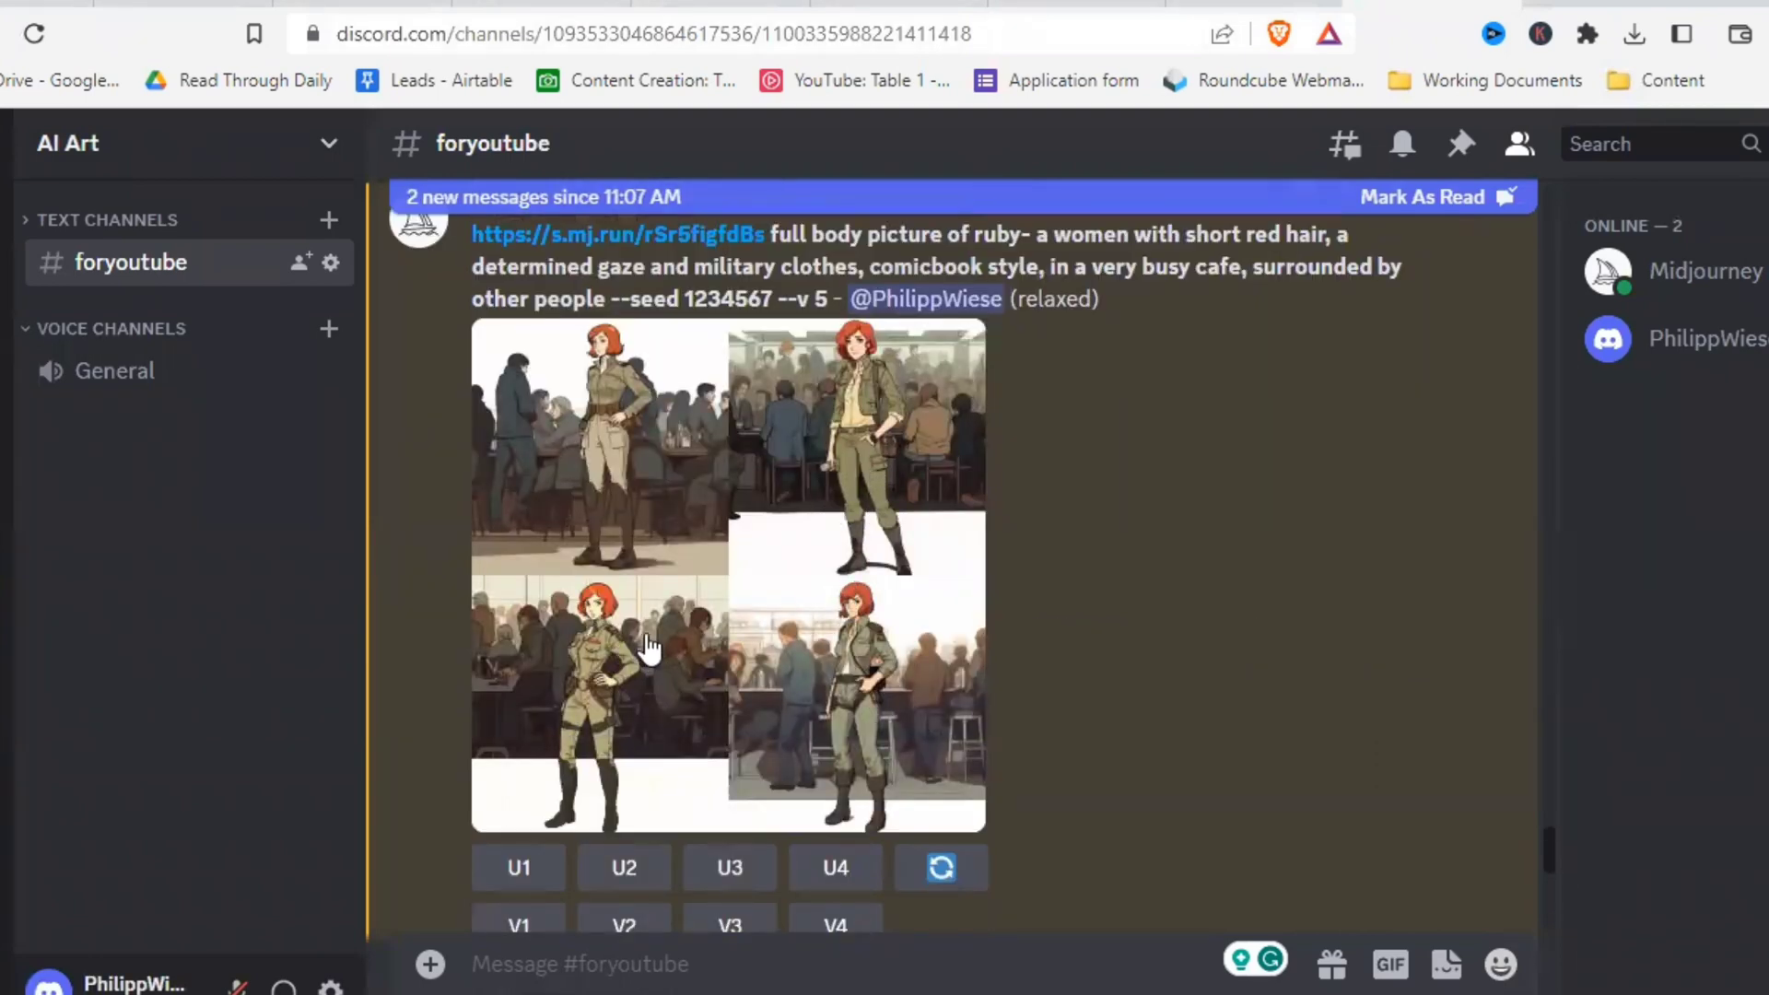
left_click(527, 875)
Step: Upscale the first image of the dark and sinister forest grid
scroll(734, 735, "up", 8)
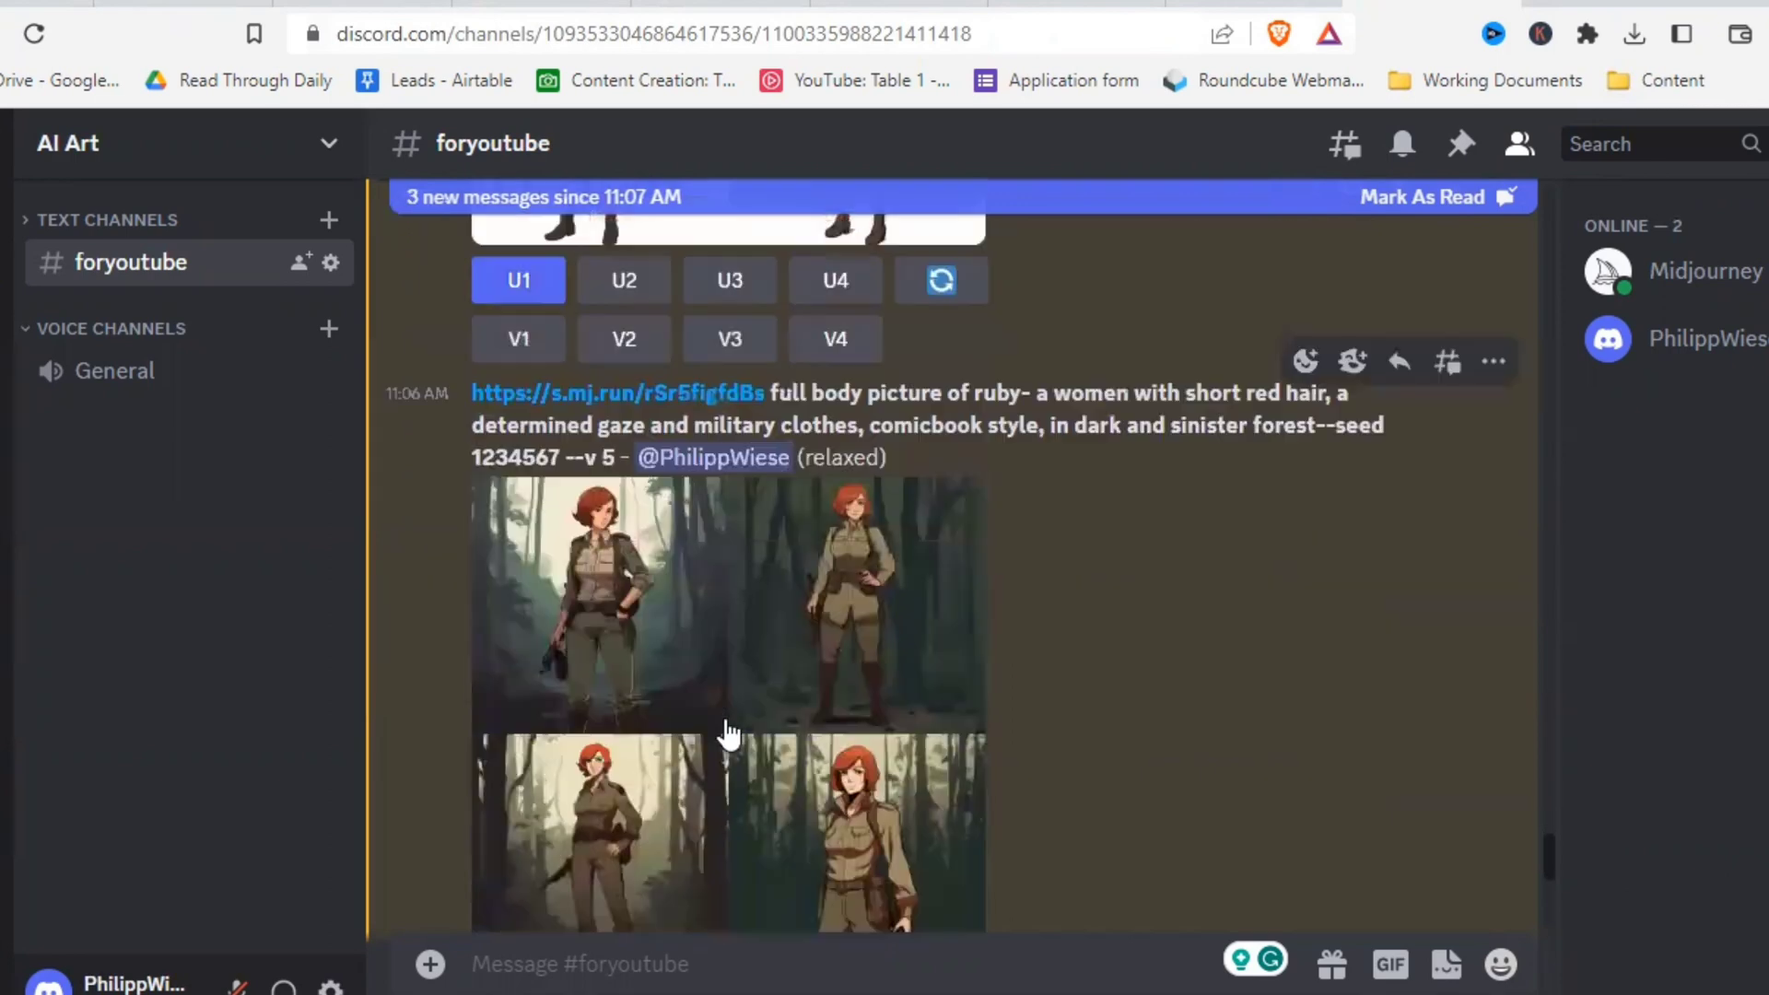
scroll(1043, 645, "down", 2)
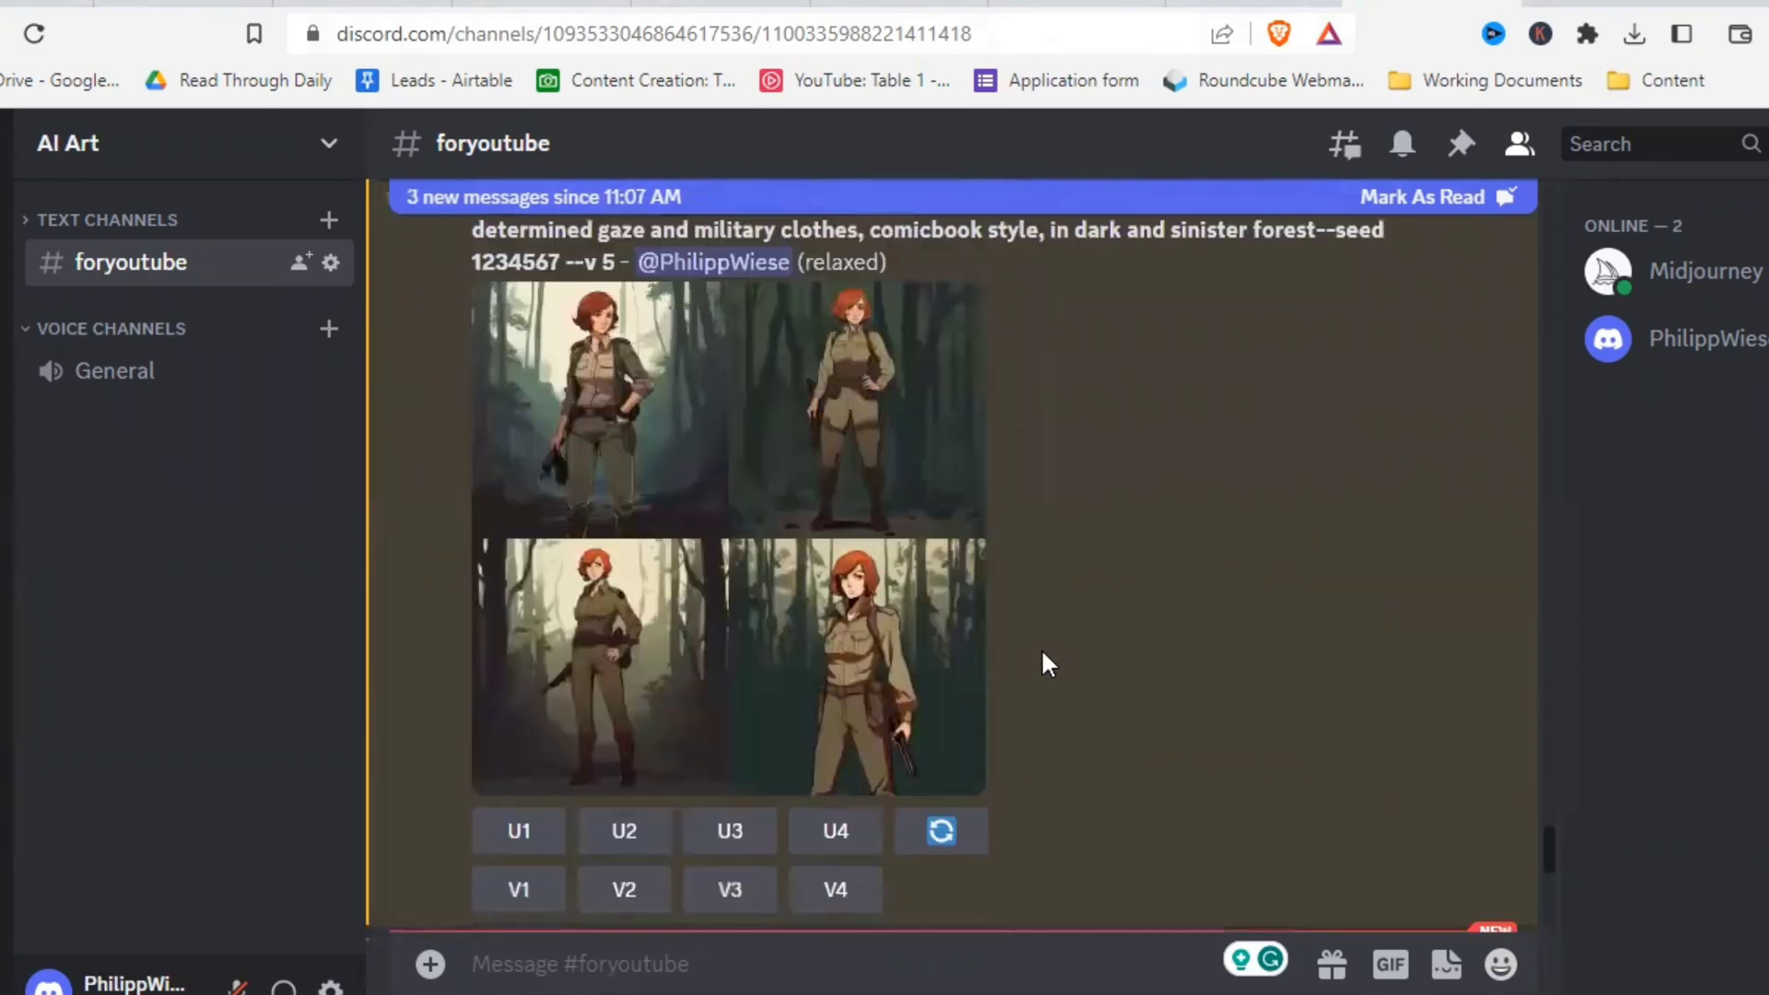
scroll(645, 636, "down", 6)
scroll(557, 597, "up", 6)
left_click(518, 832)
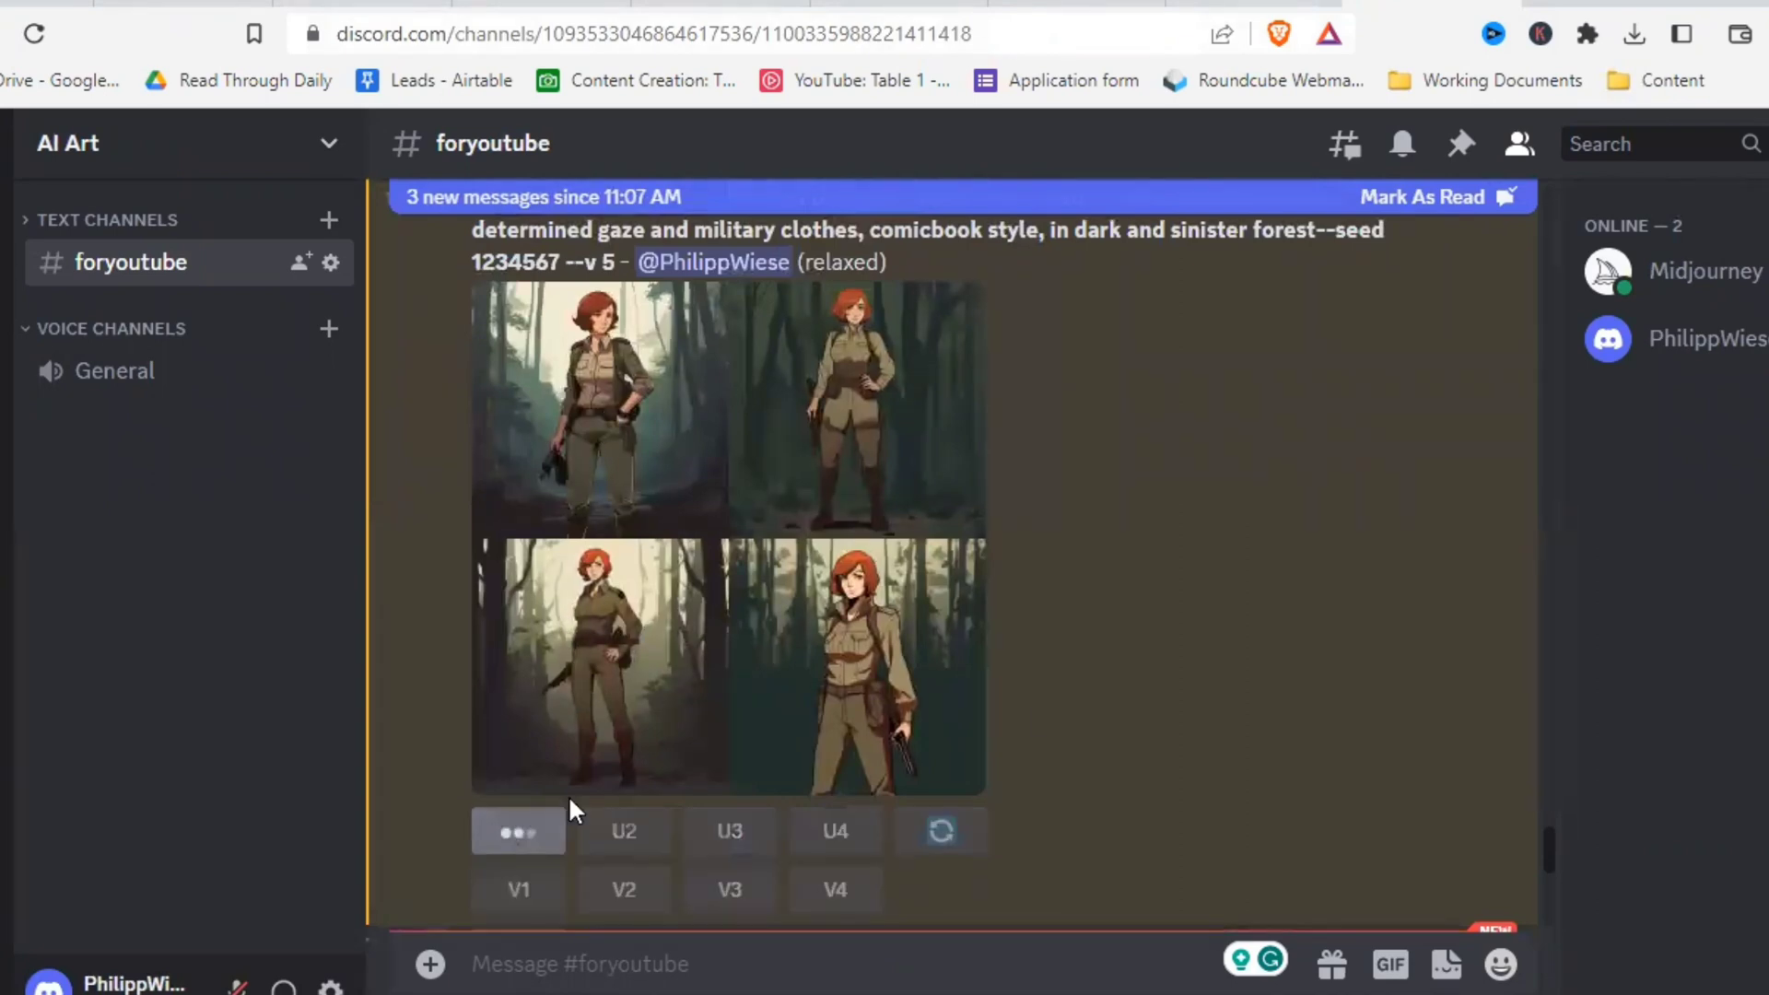
Step: Enlarge the spring sunrise grid to examine it, and upscale its first image
scroll(1098, 677, "down", 4)
scroll(1098, 678, "up", 4)
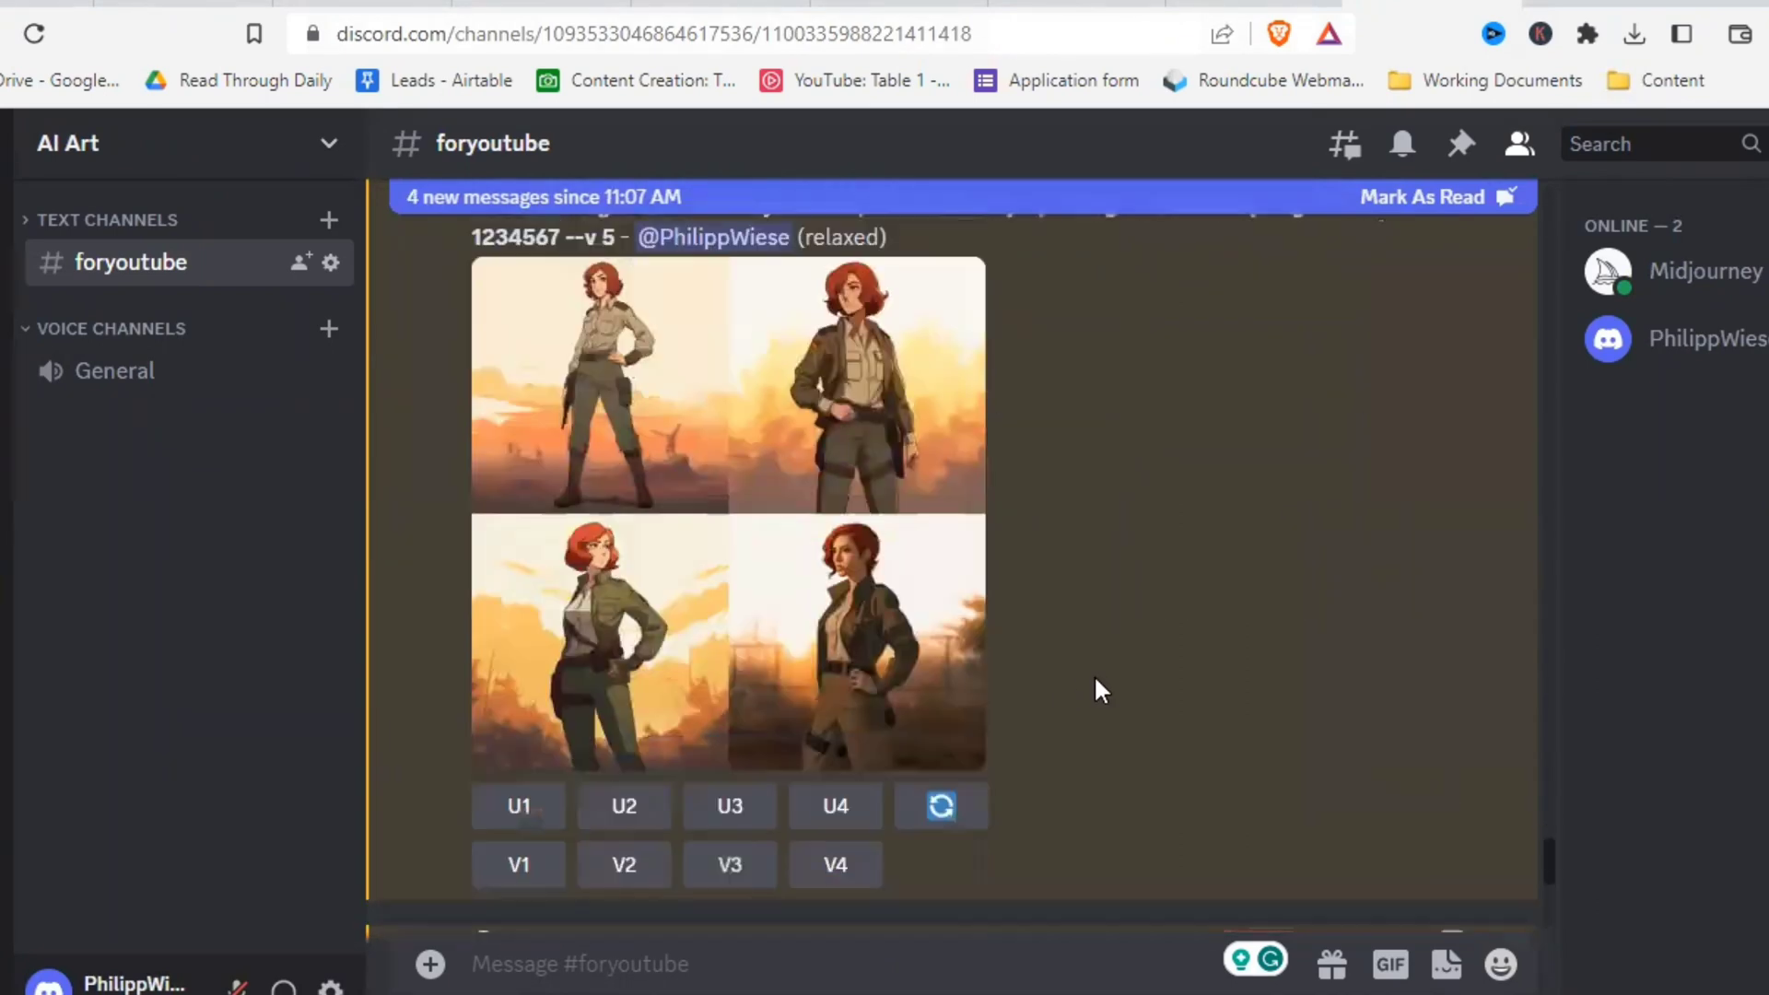
scroll(1095, 680, "down", 6)
scroll(1092, 674, "down", 2)
left_click(798, 682)
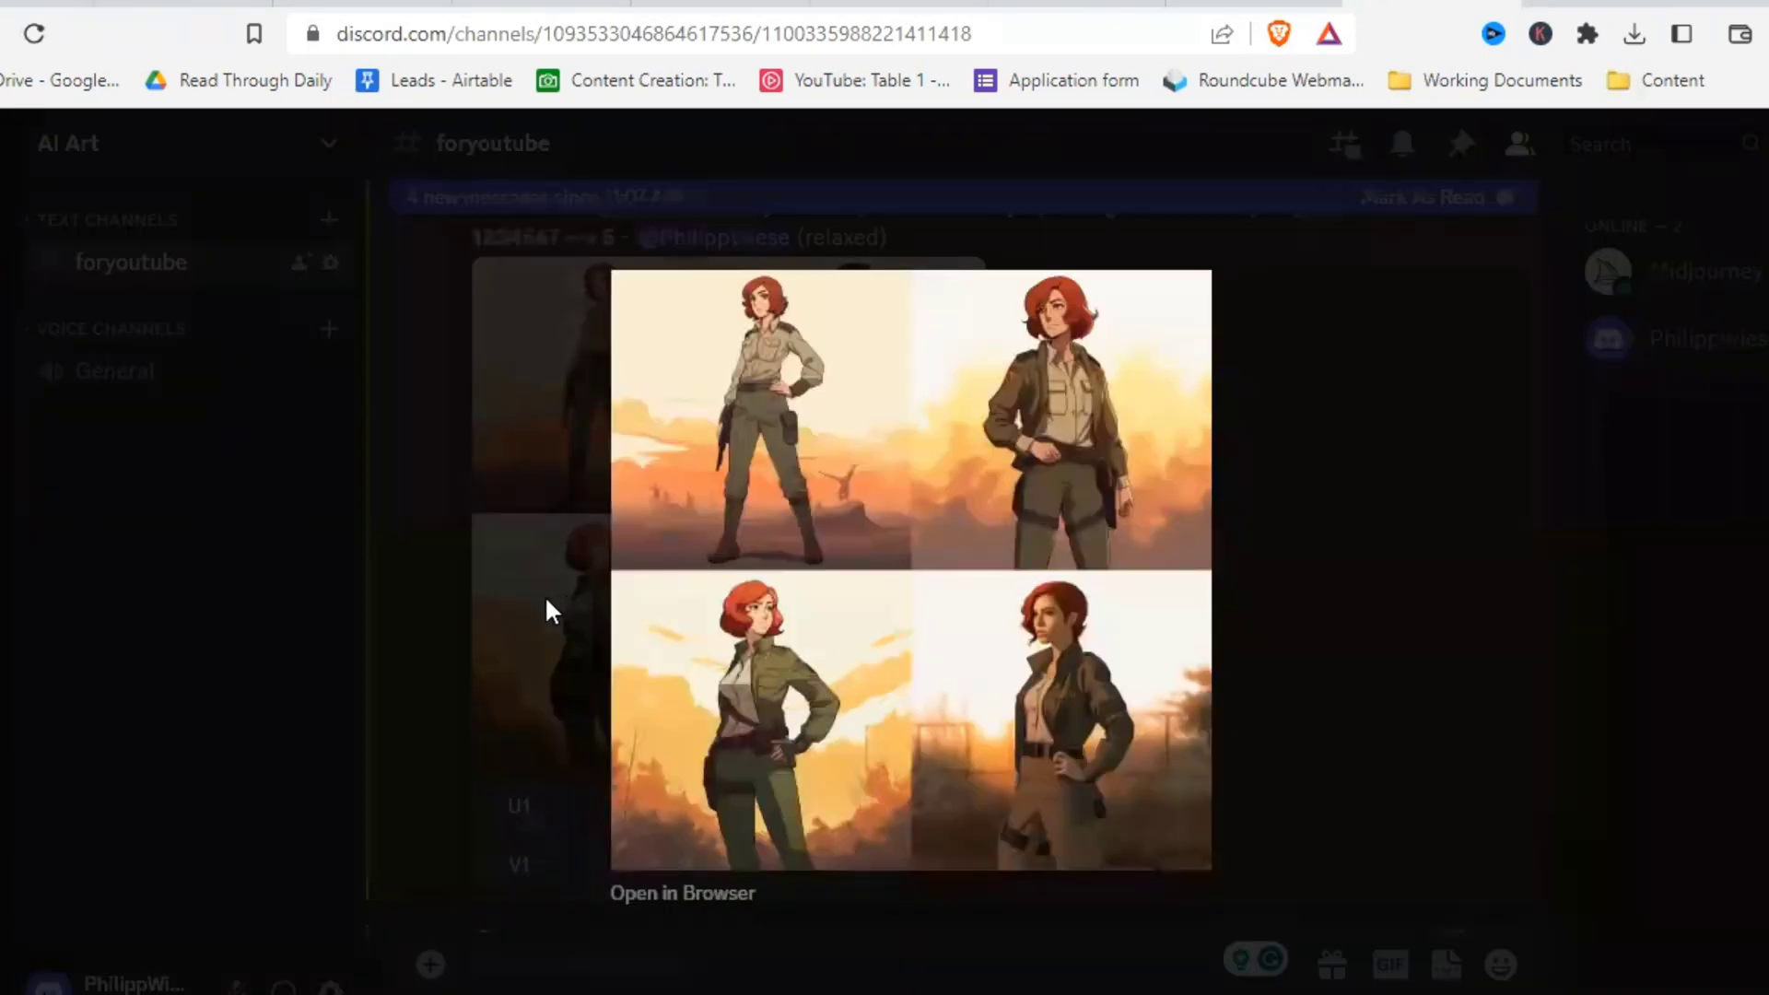
left_click(545, 595)
left_click(516, 807)
scroll(1161, 624, "down", 2)
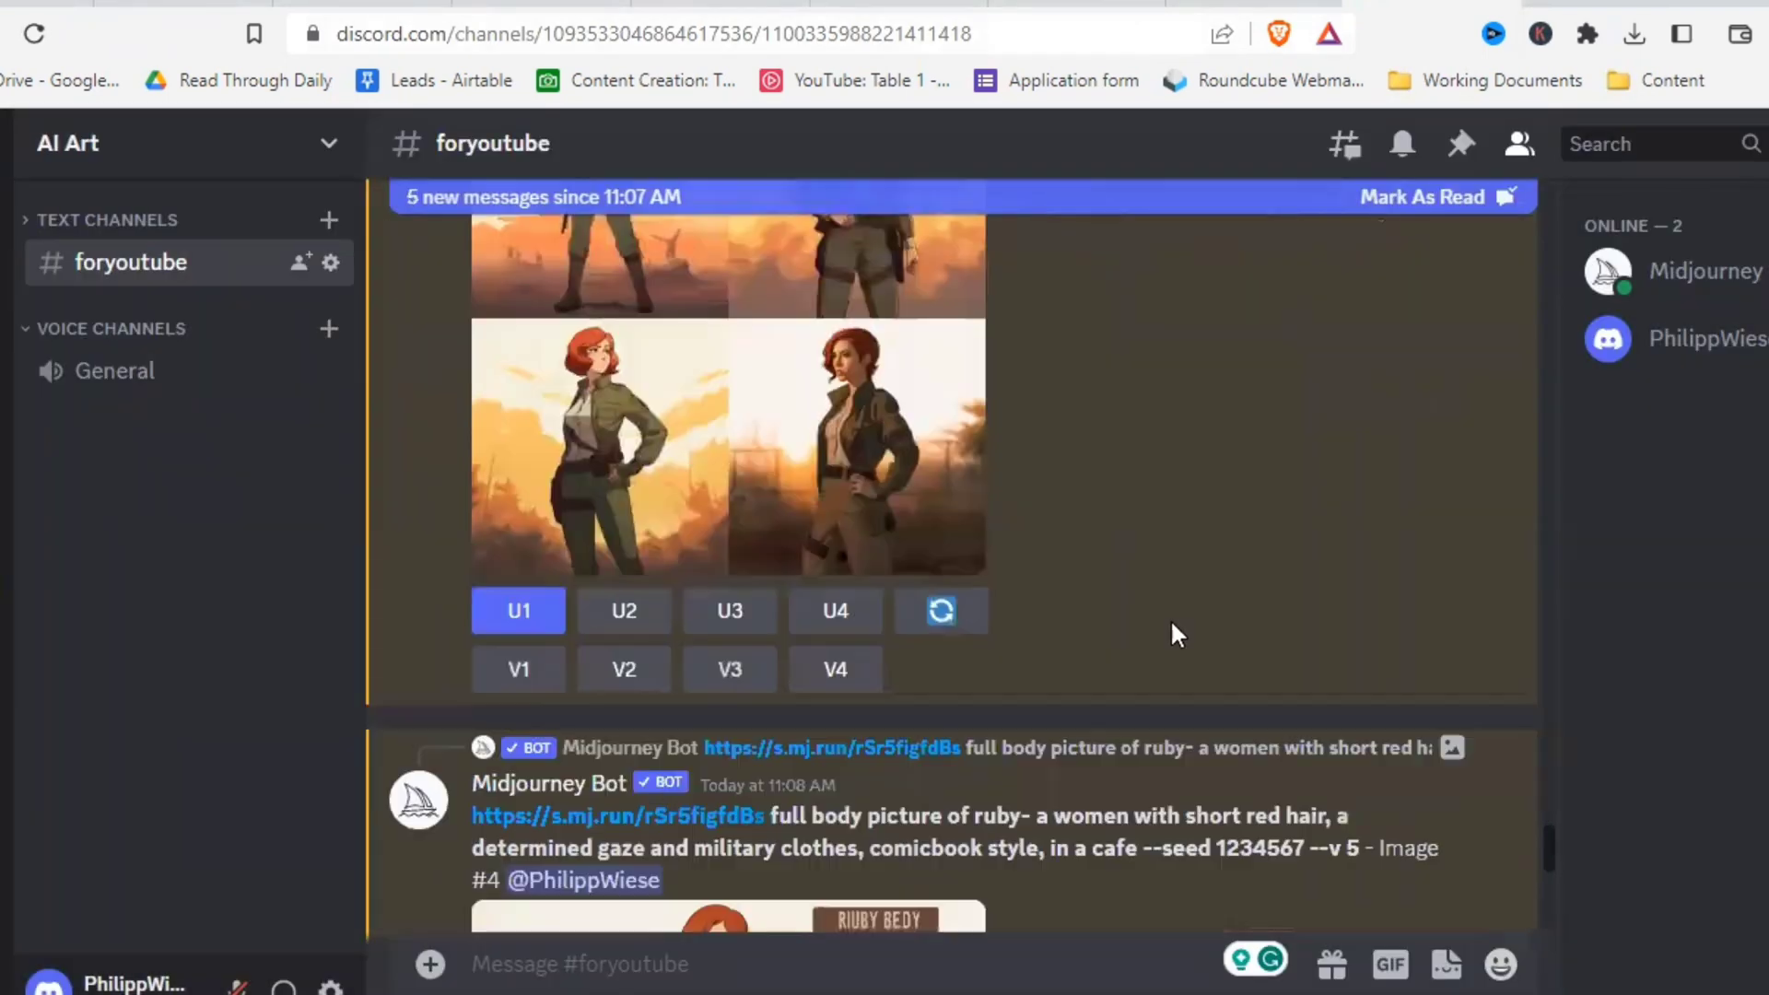